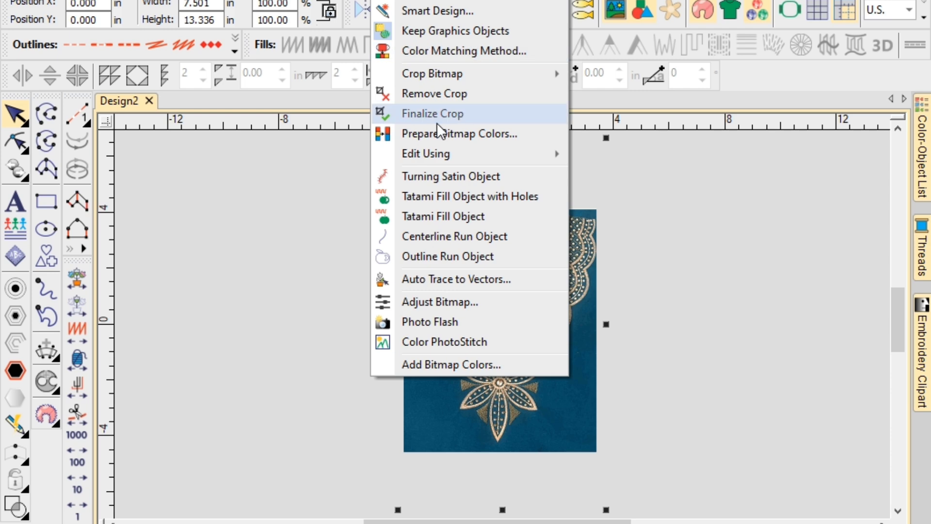
Finalize the fabric photo's crop and position it at X 0, Y 0.
{"action": "left_click", "coordinate": [436, 115]}
{"action": "left_click", "coordinate": [501, 304]}
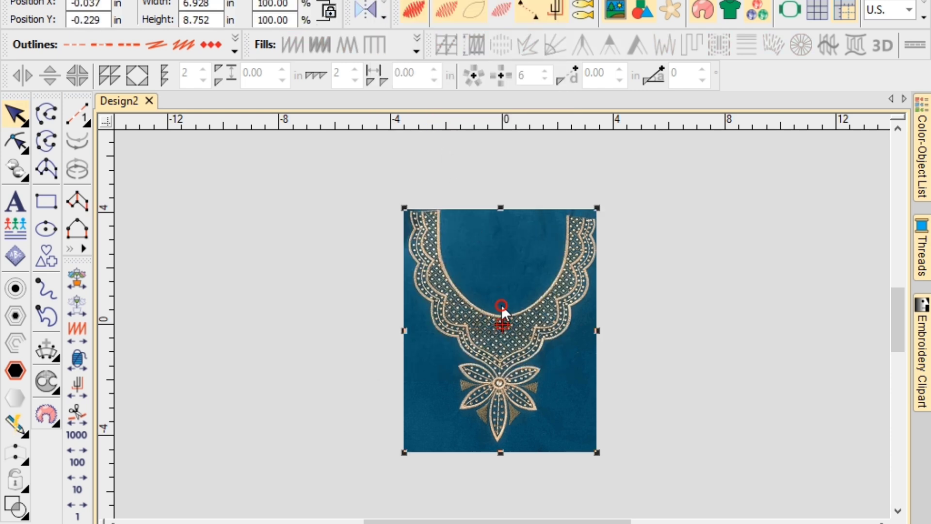
{"action": "double_click", "coordinate": [89, 4]}
{"action": "type", "text": "0"}
{"action": "key", "text": "Tab"}
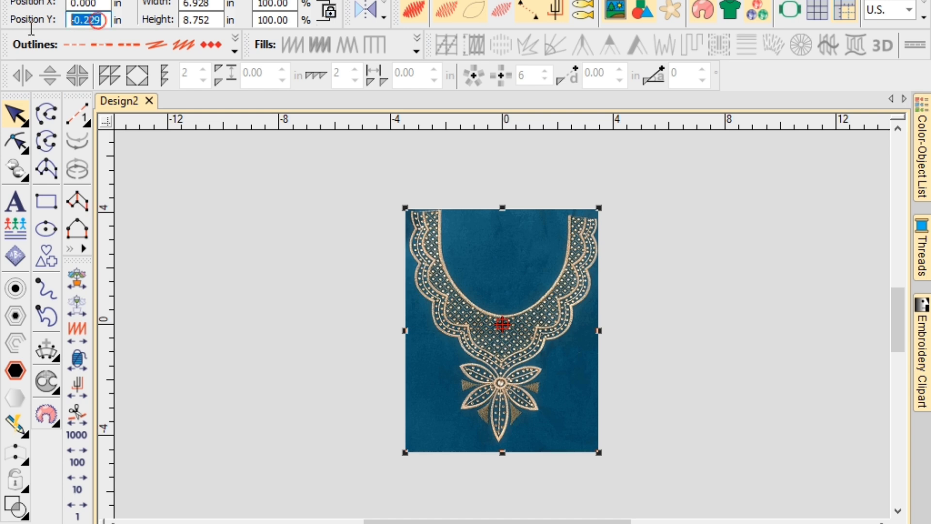
{"action": "type", "text": "0"}
{"action": "key", "text": "Return"}
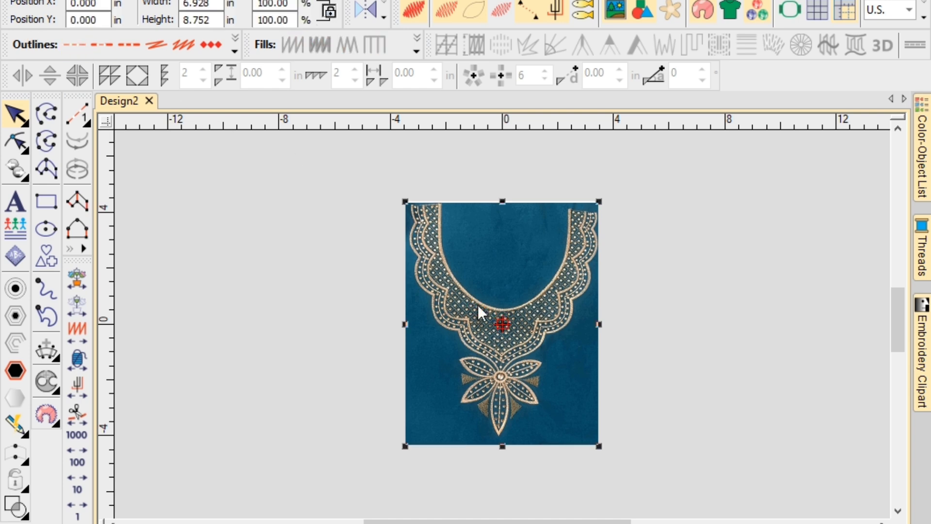
Lock the fabric photo and zoom in on the neckline border.
{"action": "key", "text": "k"}
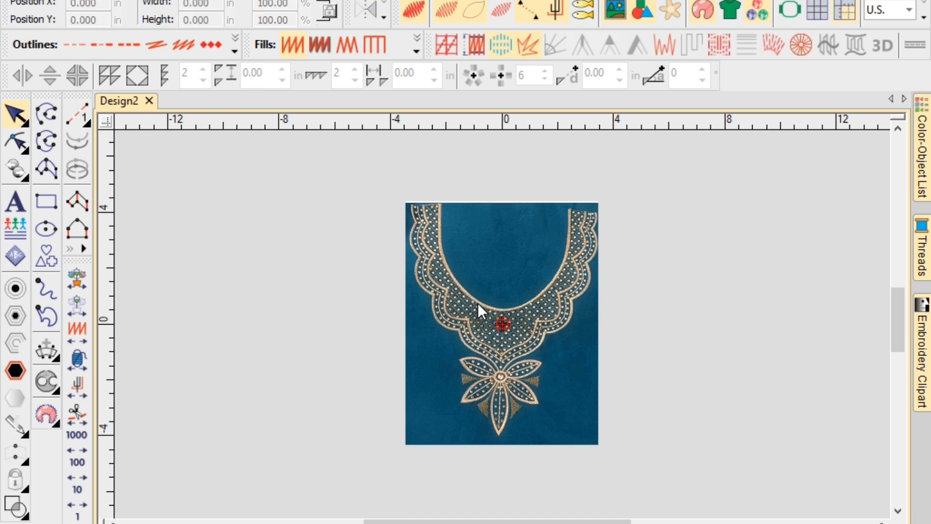
{"action": "key", "text": "0"}
{"action": "scroll", "coordinate": [596, 201], "scroll_direction": "up", "scroll_amount": 1}
{"action": "scroll", "coordinate": [502, 324], "scroll_direction": "up", "scroll_amount": 1}
{"action": "scroll", "coordinate": [516, 305], "scroll_direction": "down", "scroll_amount": 2}
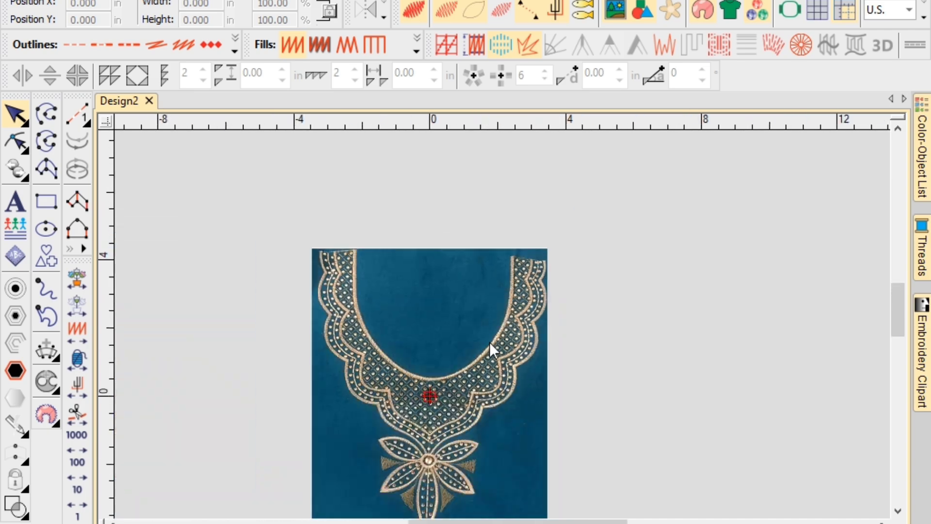
{"action": "scroll", "coordinate": [490, 347], "scroll_direction": "up", "scroll_amount": 1}
{"action": "scroll", "coordinate": [503, 324], "scroll_direction": "up", "scroll_amount": 3}
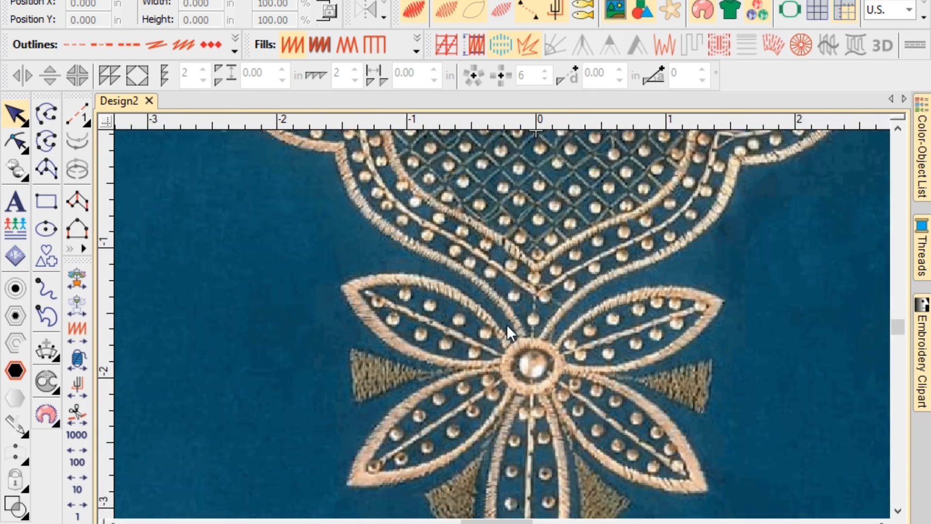
{"action": "scroll", "coordinate": [444, 263], "scroll_direction": "down", "scroll_amount": 3}
{"action": "scroll", "coordinate": [501, 315], "scroll_direction": "up", "scroll_amount": 3}
{"action": "scroll", "coordinate": [502, 315], "scroll_direction": "up", "scroll_amount": 2}
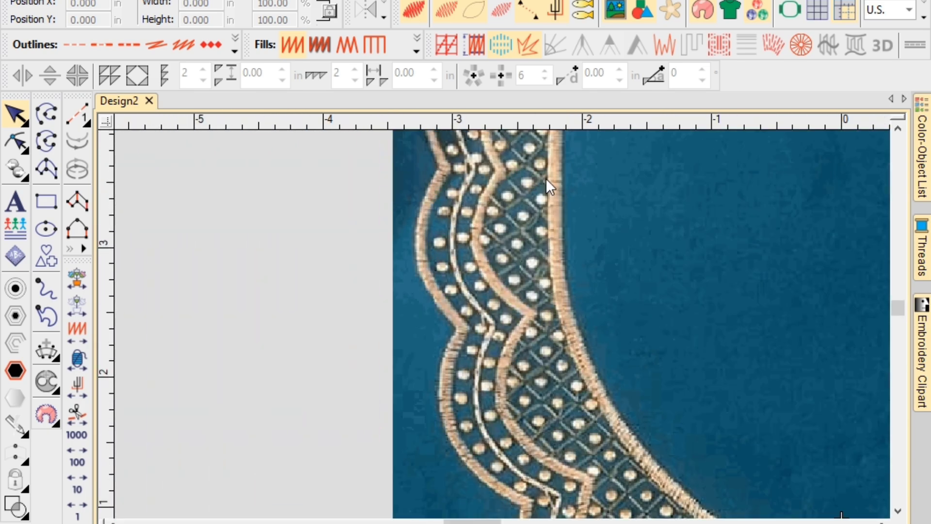
{"action": "scroll", "coordinate": [501, 324], "scroll_direction": "down", "scroll_amount": 3}
{"action": "scroll", "coordinate": [502, 321], "scroll_direction": "up", "scroll_amount": 4}
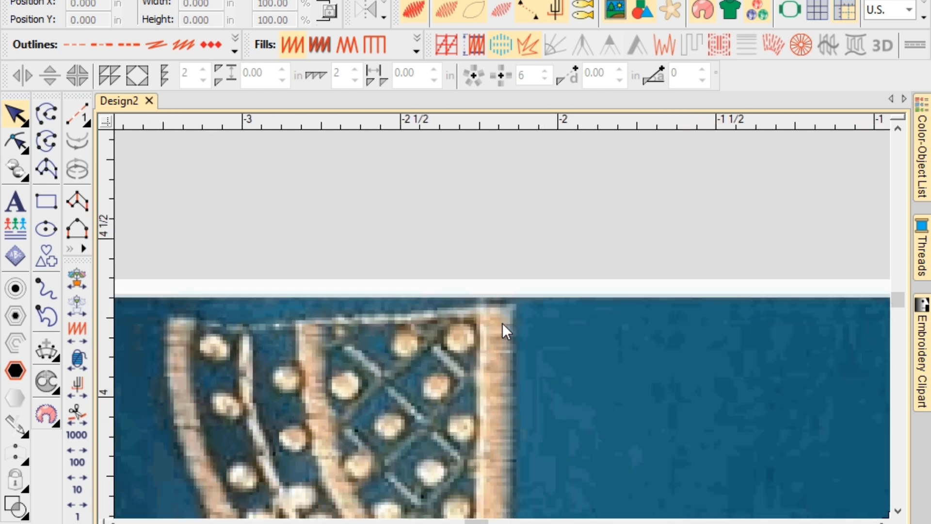
Start a satin column at the border's top corner, pairing points down the inner border.
{"action": "key", "text": "space"}
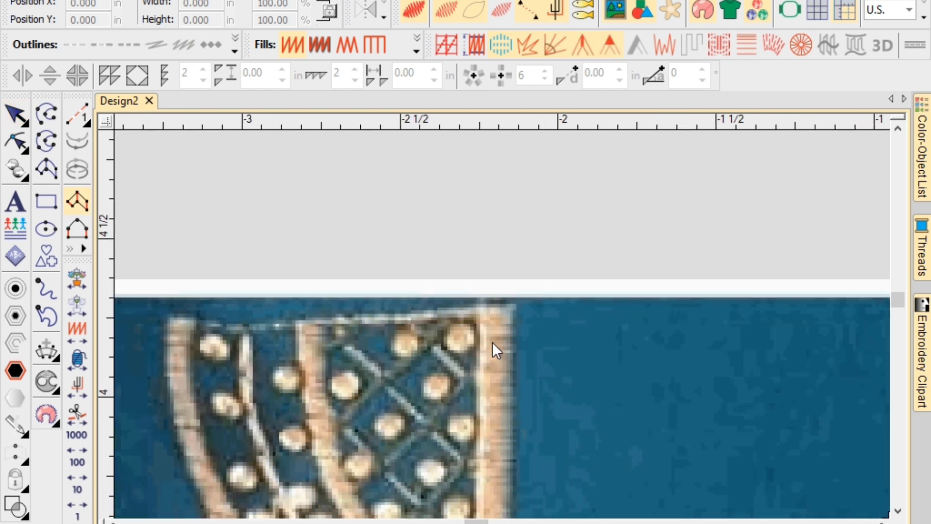
{"action": "left_click", "coordinate": [483, 311]}
{"action": "left_click", "coordinate": [494, 320]}
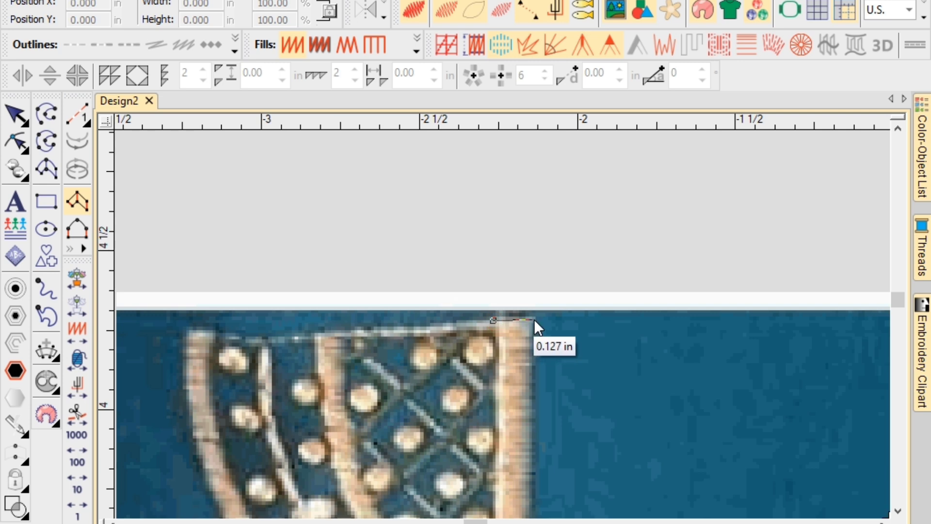
{"action": "left_click", "coordinate": [534, 319]}
{"action": "scroll", "coordinate": [505, 430], "scroll_direction": "down", "scroll_amount": 4}
{"action": "left_click", "coordinate": [494, 358]}
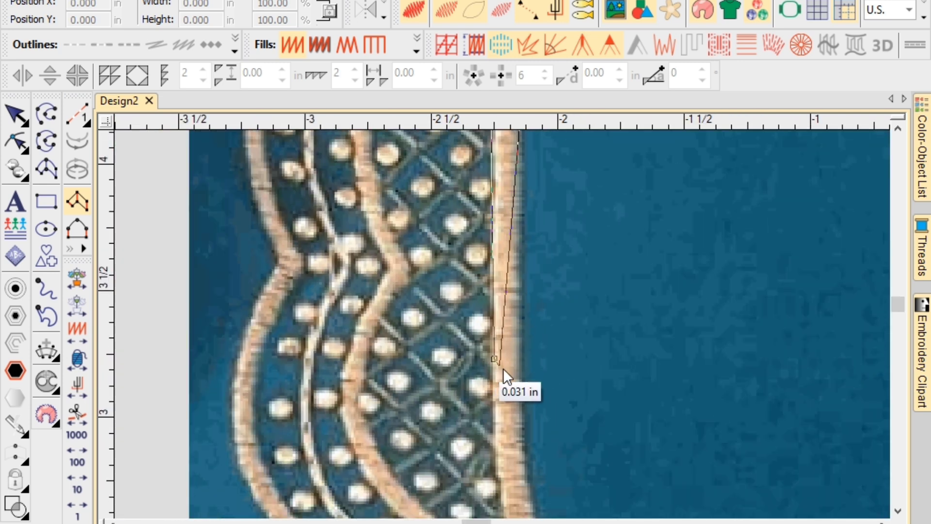
{"action": "left_click", "coordinate": [519, 360]}
{"action": "scroll", "coordinate": [502, 491], "scroll_direction": "down", "scroll_amount": 3}
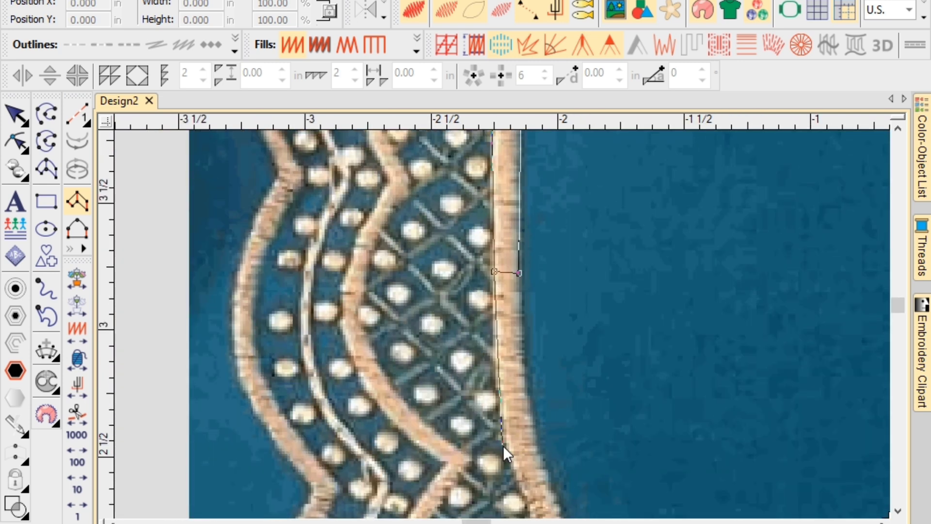
{"action": "left_click", "coordinate": [532, 434]}
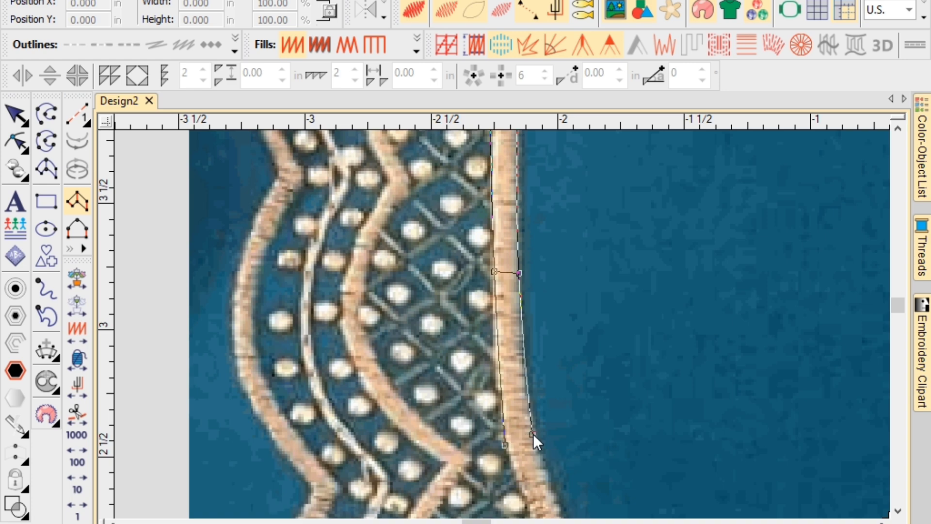
{"action": "scroll", "coordinate": [533, 434], "scroll_direction": "down", "scroll_amount": 5}
{"action": "left_click", "coordinate": [519, 427]}
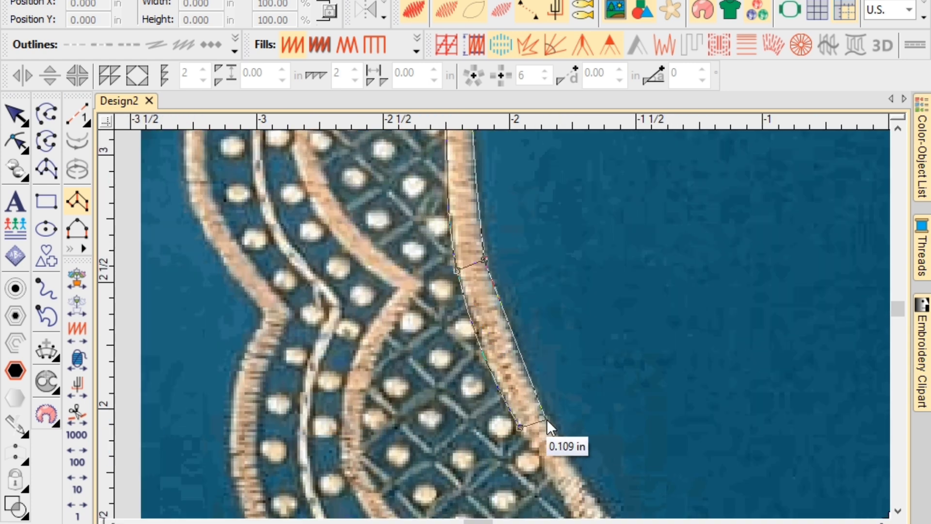
{"action": "left_click", "coordinate": [546, 419]}
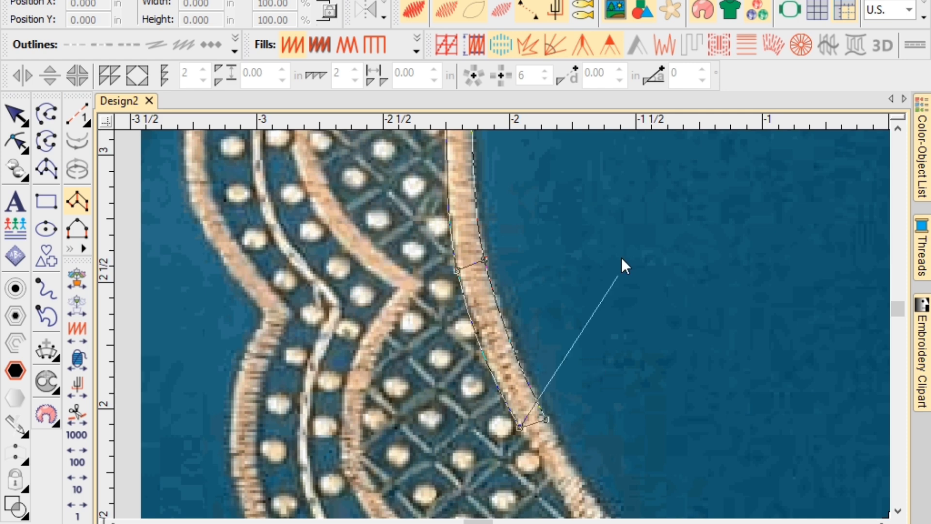
Continue the column's point pairs along the curving neckline border.
{"action": "scroll", "coordinate": [581, 175], "scroll_direction": "up", "scroll_amount": 3}
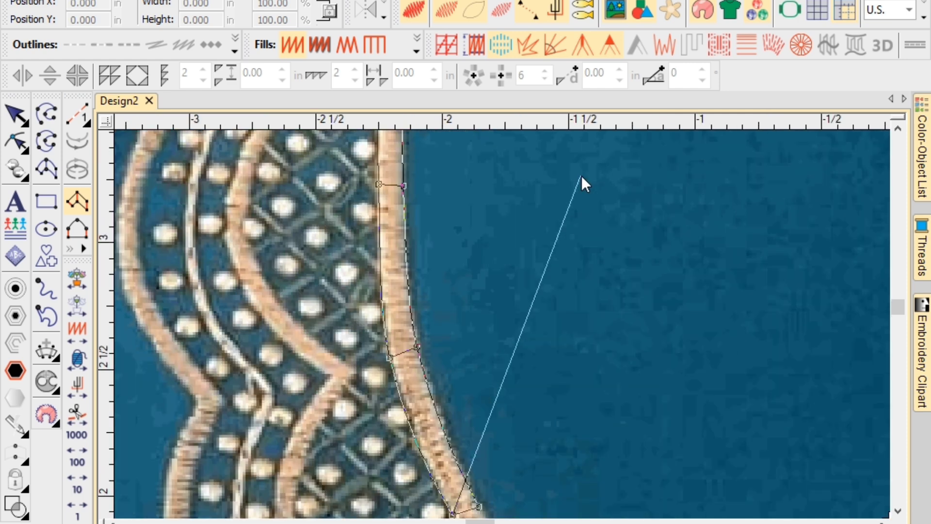
{"action": "scroll", "coordinate": [539, 467], "scroll_direction": "down", "scroll_amount": 2}
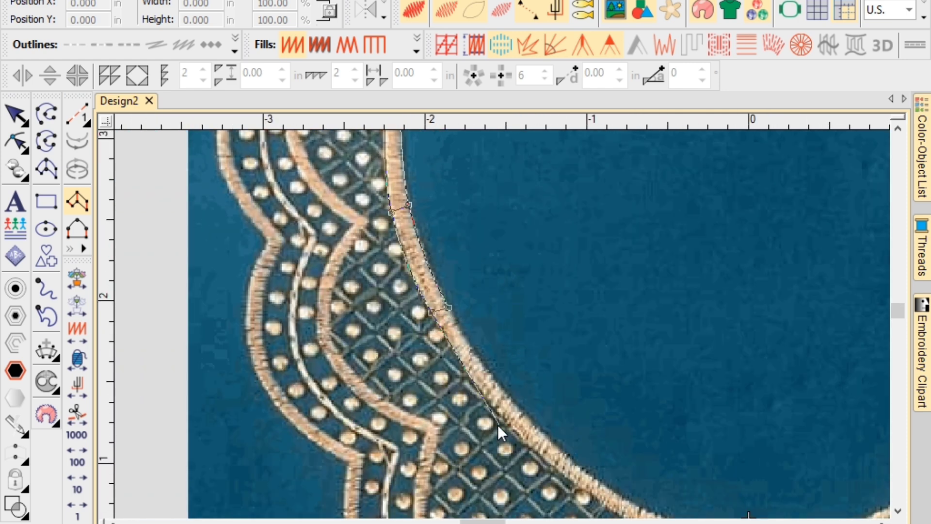
{"action": "scroll", "coordinate": [477, 410], "scroll_direction": "down", "scroll_amount": 1}
{"action": "scroll", "coordinate": [503, 324], "scroll_direction": "up", "scroll_amount": 1}
{"action": "left_click", "coordinate": [505, 297]}
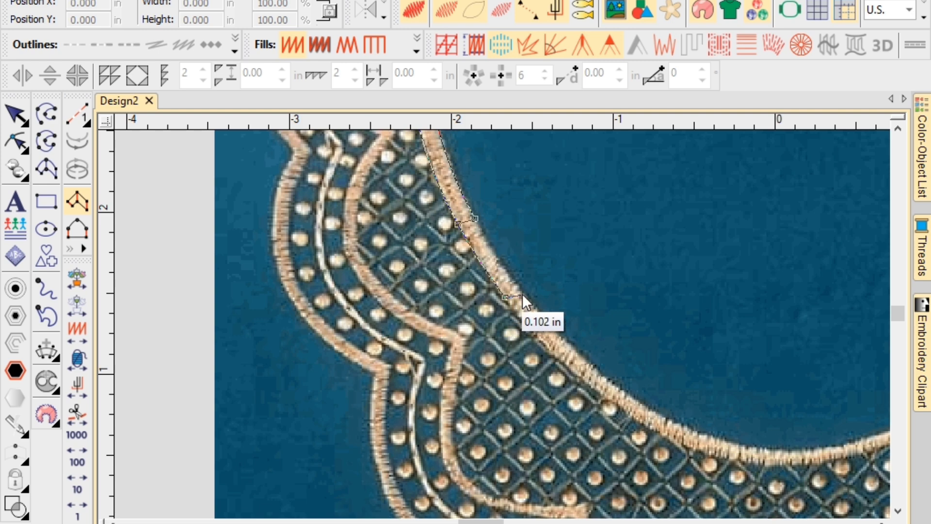
{"action": "left_click", "coordinate": [519, 290]}
{"action": "scroll", "coordinate": [614, 402], "scroll_direction": "up", "scroll_amount": 2}
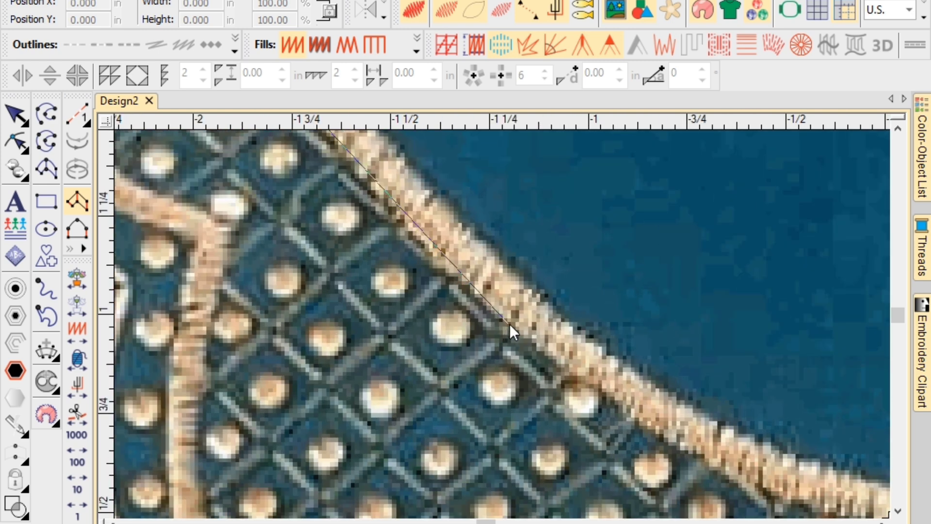
{"action": "left_click", "coordinate": [509, 324]}
{"action": "left_click", "coordinate": [531, 288]}
{"action": "scroll", "coordinate": [519, 337], "scroll_direction": "down", "scroll_amount": 2}
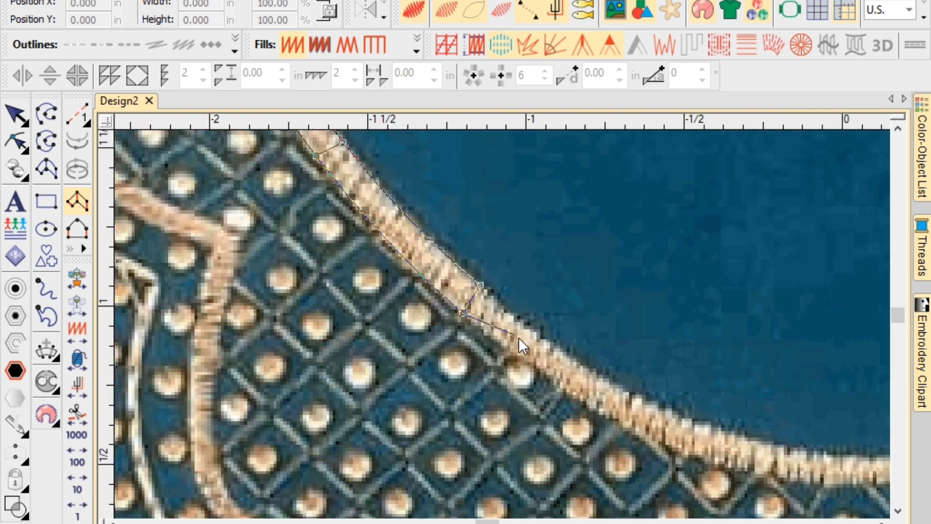
{"action": "scroll", "coordinate": [582, 368], "scroll_direction": "up", "scroll_amount": 1}
{"action": "left_click", "coordinate": [568, 379]}
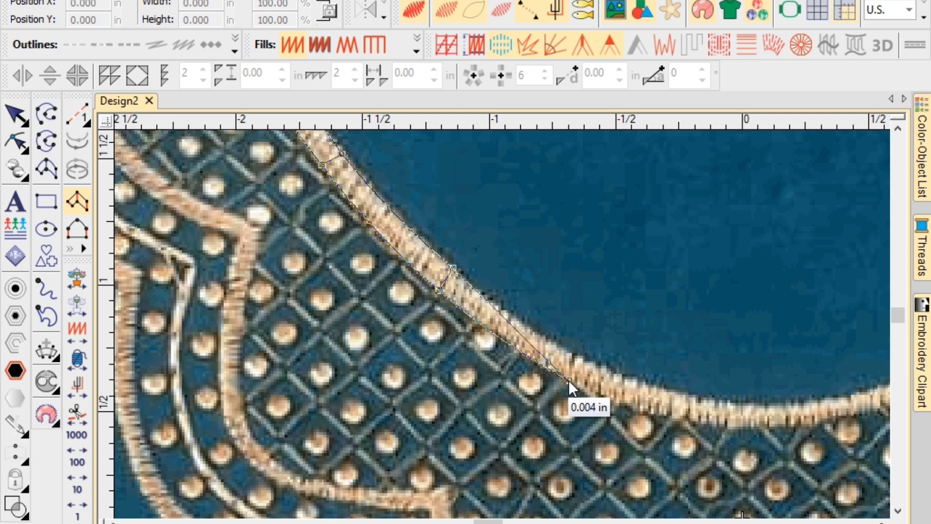
{"action": "left_click", "coordinate": [569, 354]}
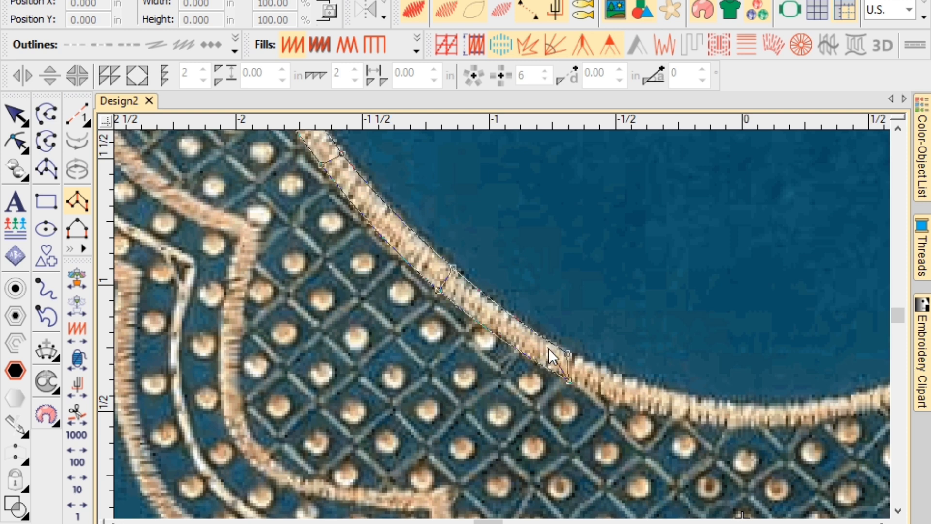
{"action": "scroll", "coordinate": [613, 445], "scroll_direction": "down", "scroll_amount": 3}
{"action": "scroll", "coordinate": [520, 336], "scroll_direction": "up", "scroll_amount": 4}
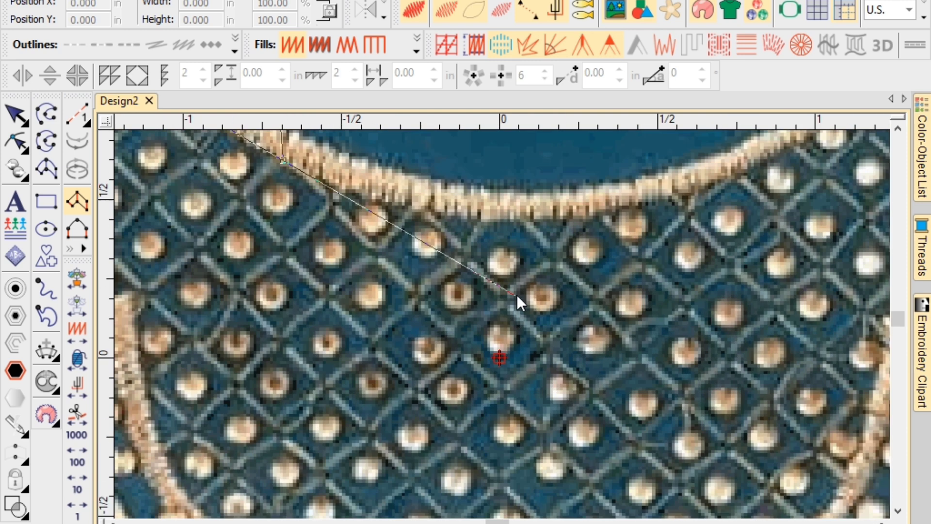
Extend the column past the neckline's bottom centre and up the right border.
{"action": "left_click", "coordinate": [485, 221]}
{"action": "left_click", "coordinate": [482, 188]}
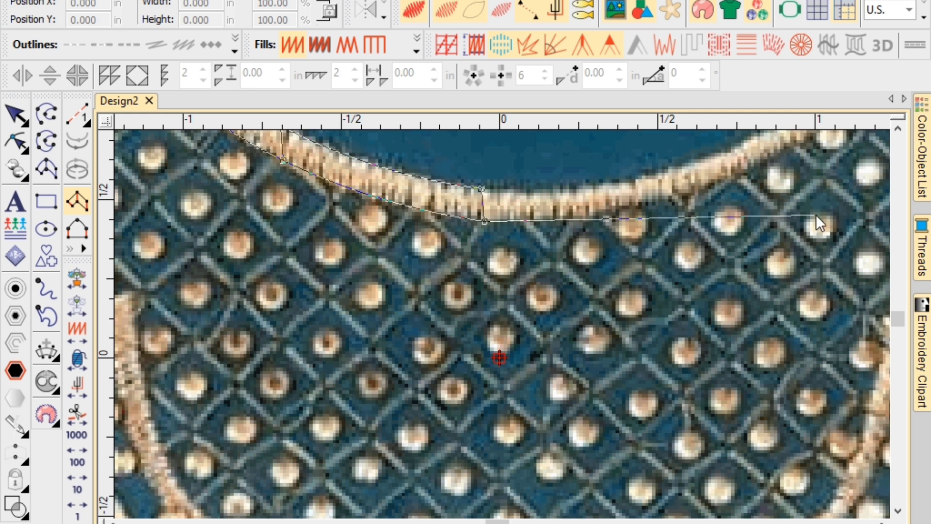
{"action": "left_click", "coordinate": [638, 206]}
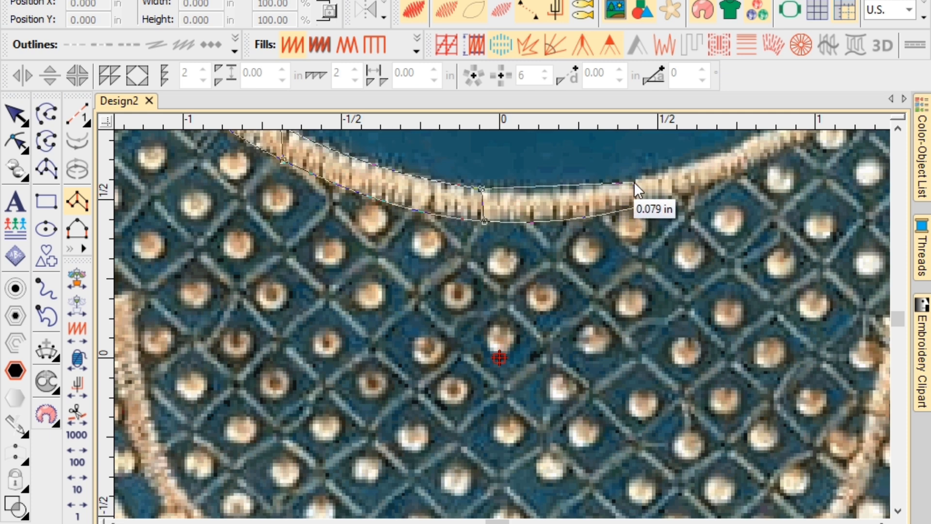
{"action": "left_click", "coordinate": [633, 182]}
{"action": "key", "text": "c"}
{"action": "left_click", "coordinate": [528, 321]}
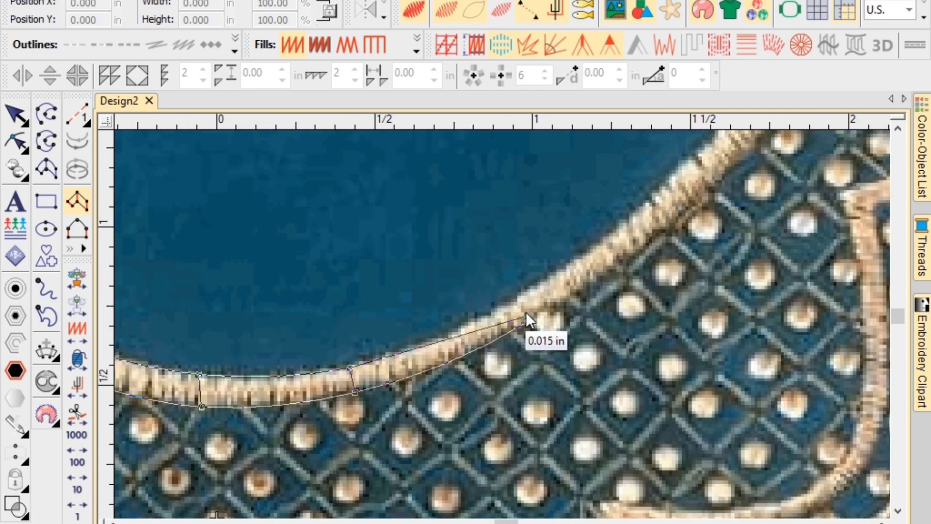
{"action": "left_click", "coordinate": [515, 300]}
{"action": "left_click", "coordinate": [654, 245]}
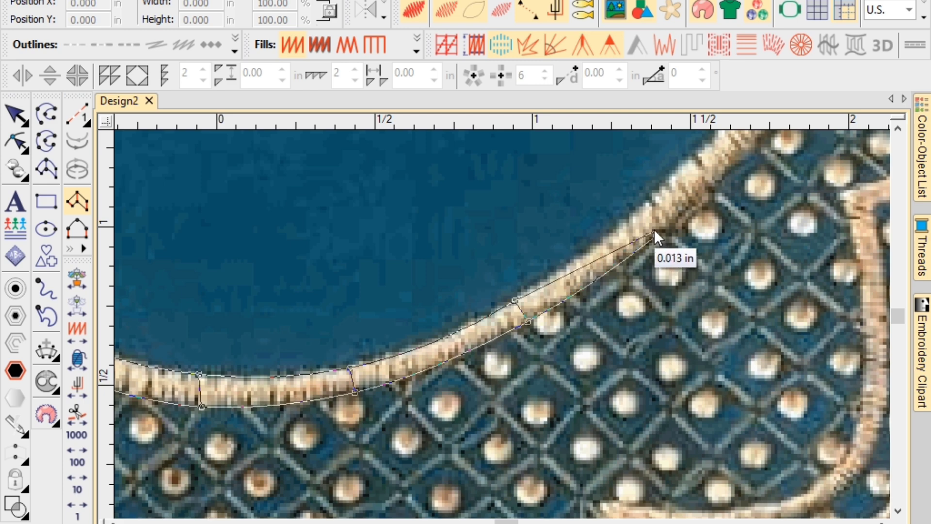
{"action": "left_click", "coordinate": [630, 216]}
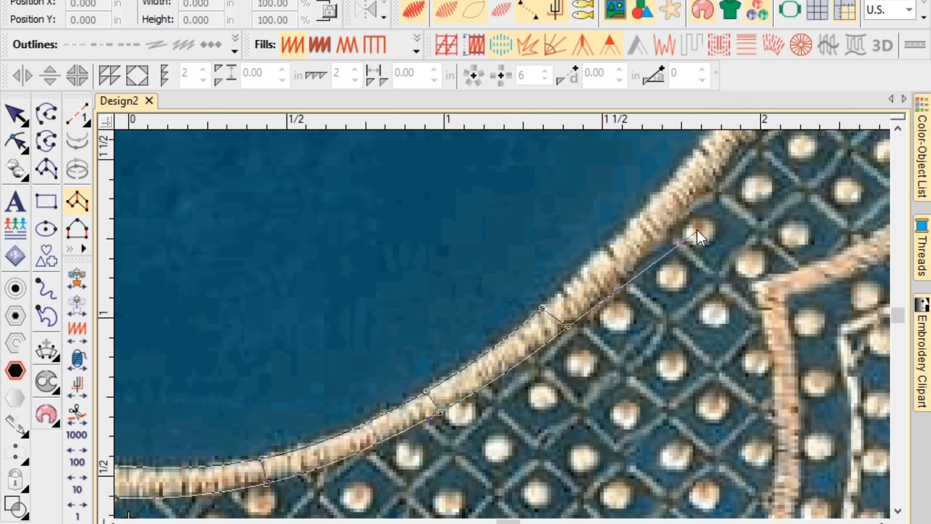
{"action": "left_click", "coordinate": [685, 214]}
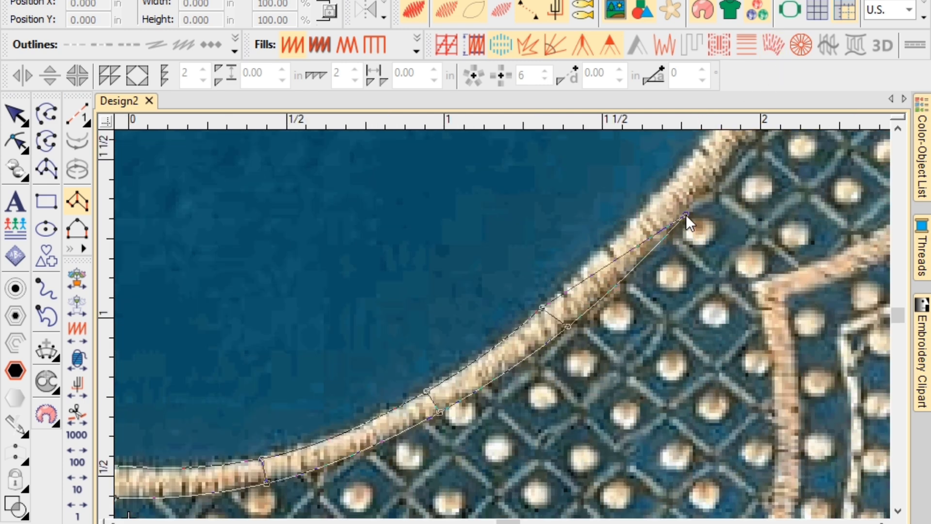
{"action": "left_click", "coordinate": [654, 196]}
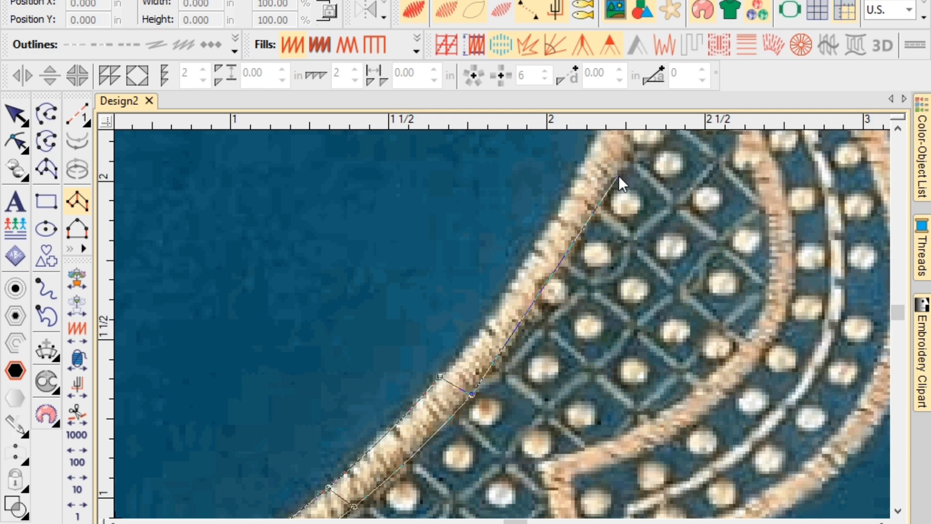
{"action": "left_click", "coordinate": [614, 176]}
{"action": "left_click", "coordinate": [580, 170]}
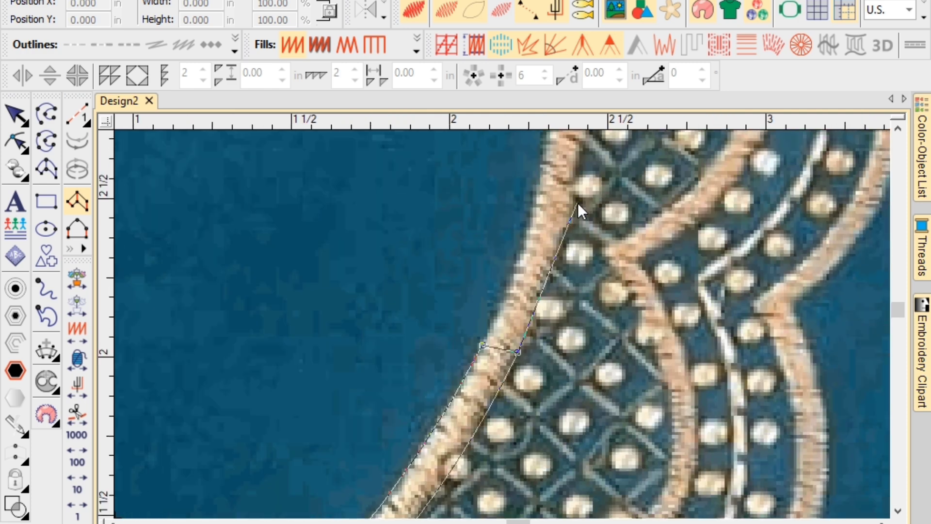
Place the last point pairs and close the satin column at the border's top end.
{"action": "left_click", "coordinate": [576, 190]}
{"action": "left_click", "coordinate": [539, 188]}
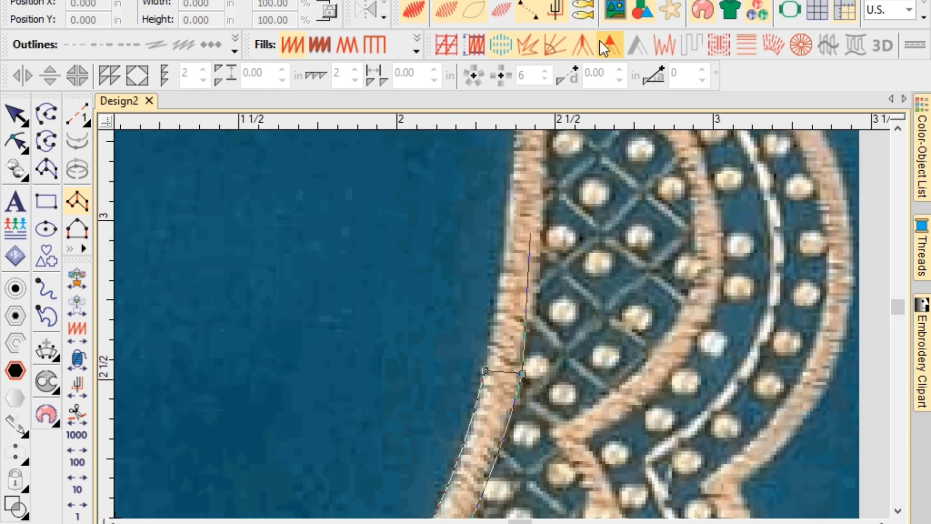
{"action": "left_click", "coordinate": [545, 174]}
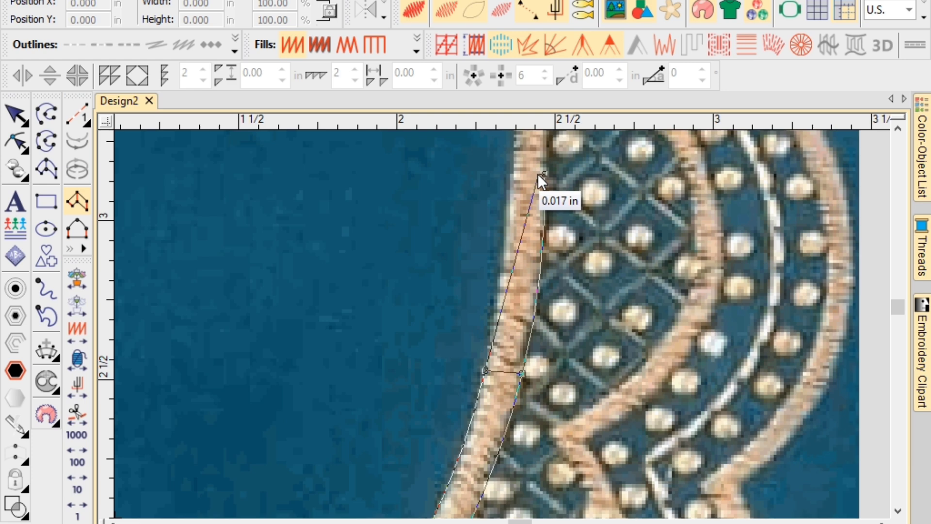
{"action": "left_click", "coordinate": [513, 178]}
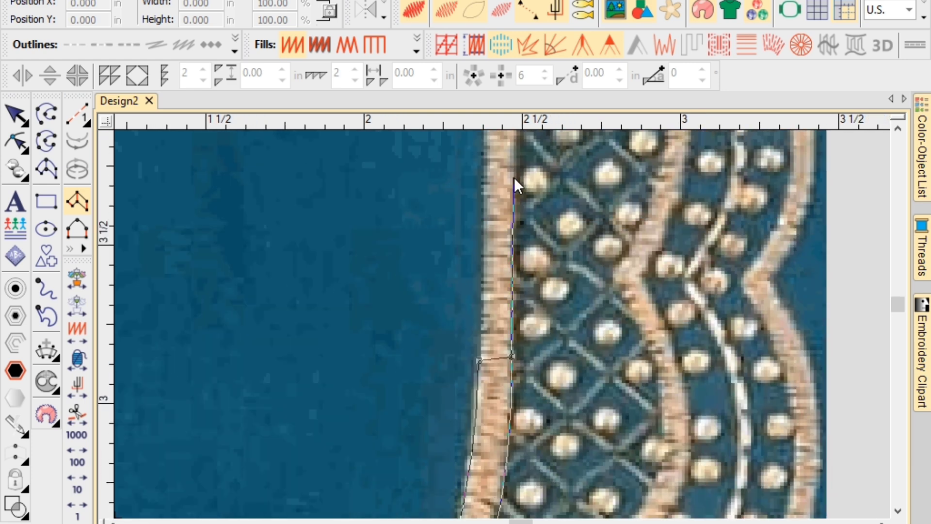
{"action": "left_click", "coordinate": [514, 177]}
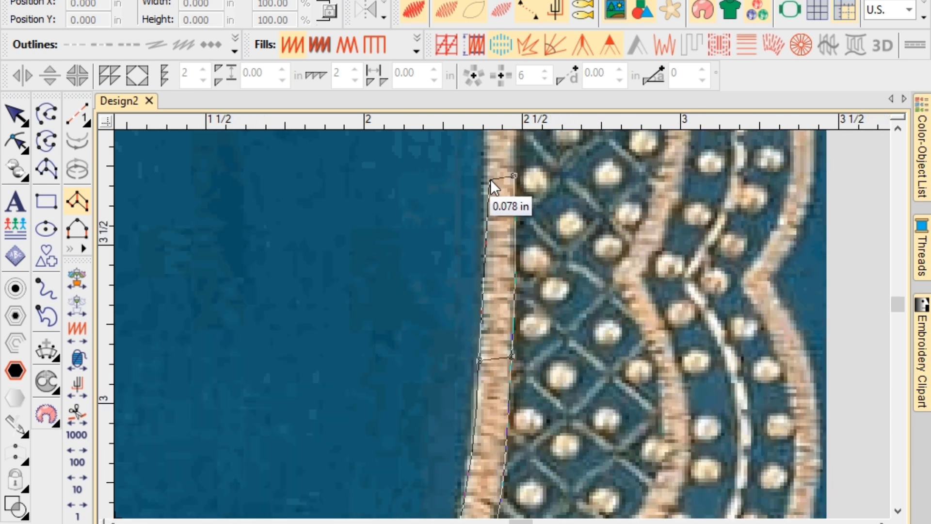
{"action": "left_click", "coordinate": [485, 181]}
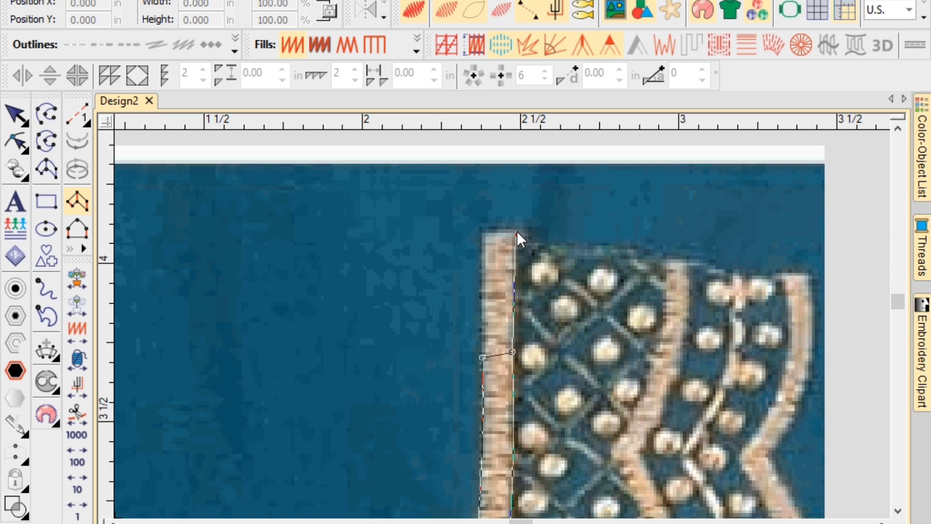
{"action": "left_click", "coordinate": [516, 231]}
{"action": "left_click", "coordinate": [481, 234]}
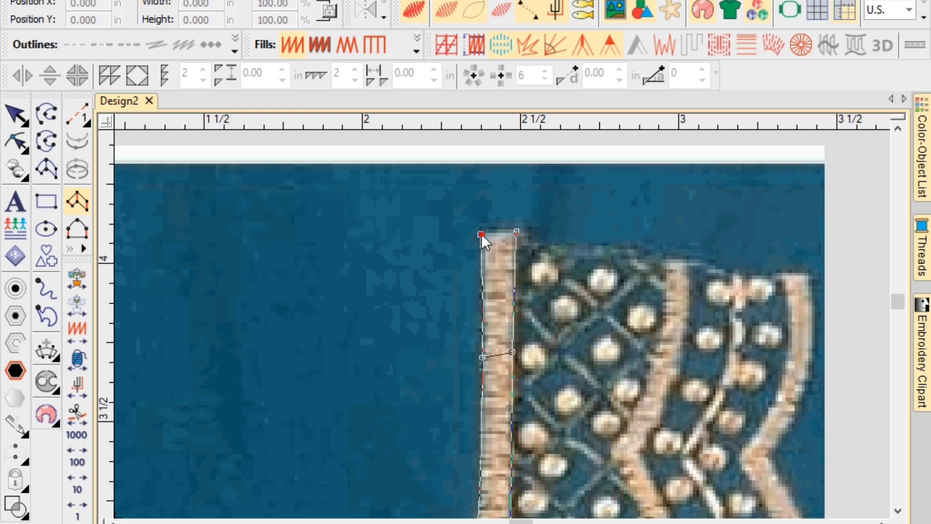
{"action": "key", "text": "Return"}
Start a new satin column on the scalloped border, pairing points down the band.
{"action": "scroll", "coordinate": [502, 324], "scroll_direction": "down", "scroll_amount": 5}
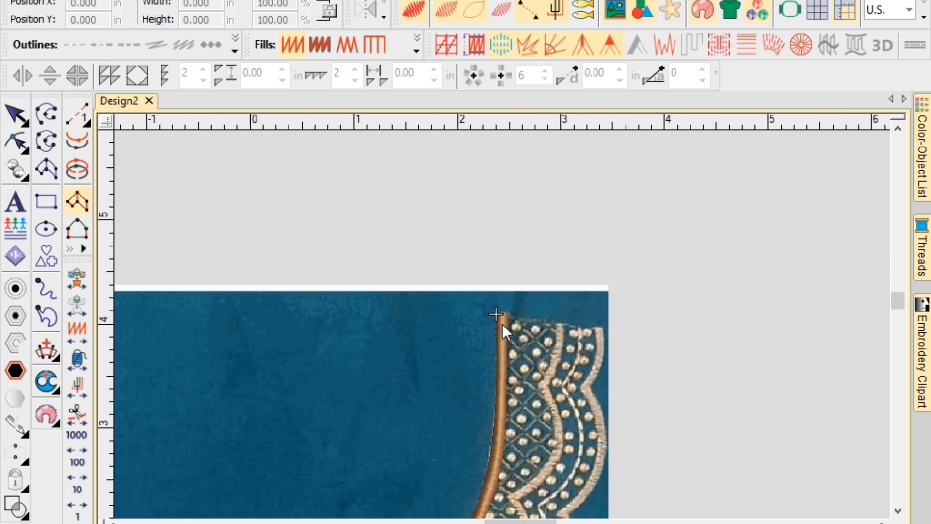
{"action": "scroll", "coordinate": [504, 320], "scroll_direction": "down", "scroll_amount": 1}
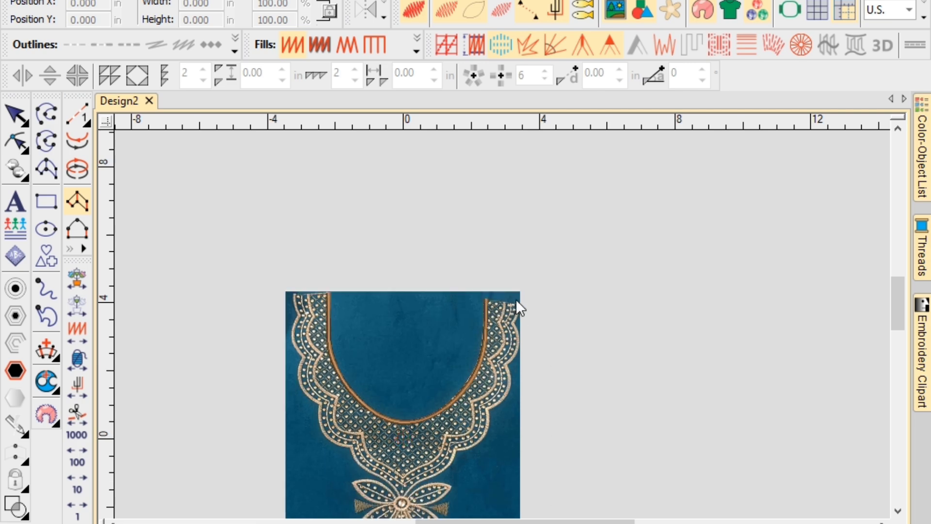
{"action": "scroll", "coordinate": [502, 324], "scroll_direction": "up", "scroll_amount": 3}
{"action": "scroll", "coordinate": [502, 324], "scroll_direction": "up", "scroll_amount": 5}
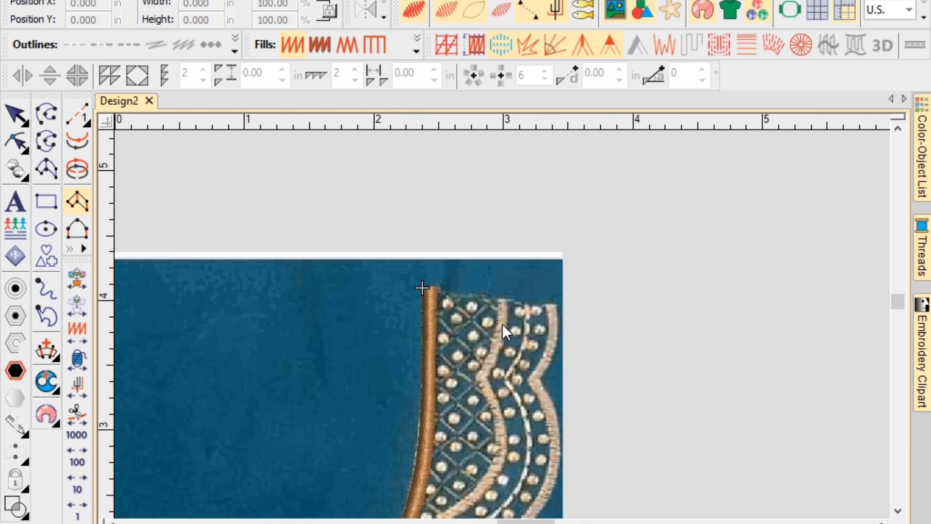
{"action": "scroll", "coordinate": [497, 302], "scroll_direction": "down", "scroll_amount": 1}
{"action": "scroll", "coordinate": [499, 291], "scroll_direction": "up", "scroll_amount": 1}
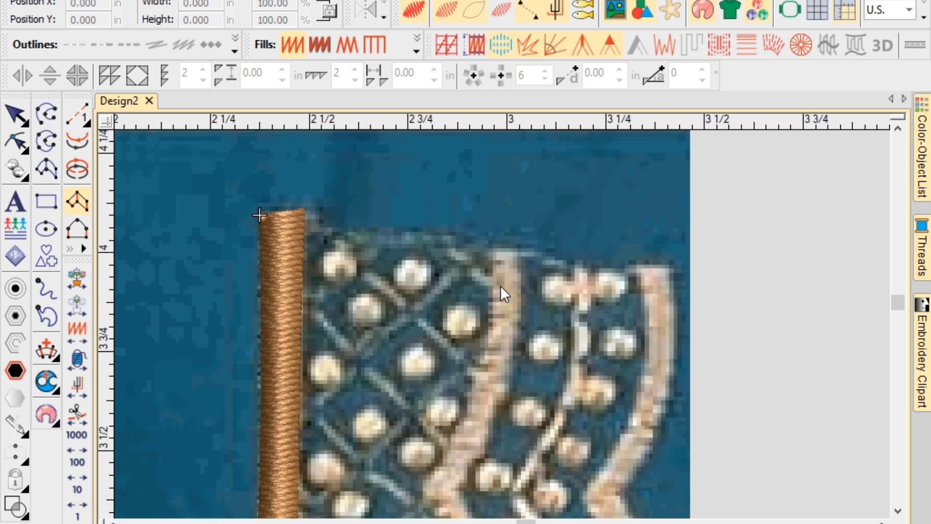
{"action": "left_click", "coordinate": [494, 249]}
{"action": "left_click", "coordinate": [519, 252]}
{"action": "left_click", "coordinate": [487, 347]}
{"action": "left_click", "coordinate": [511, 360]}
{"action": "left_click", "coordinate": [423, 486]}
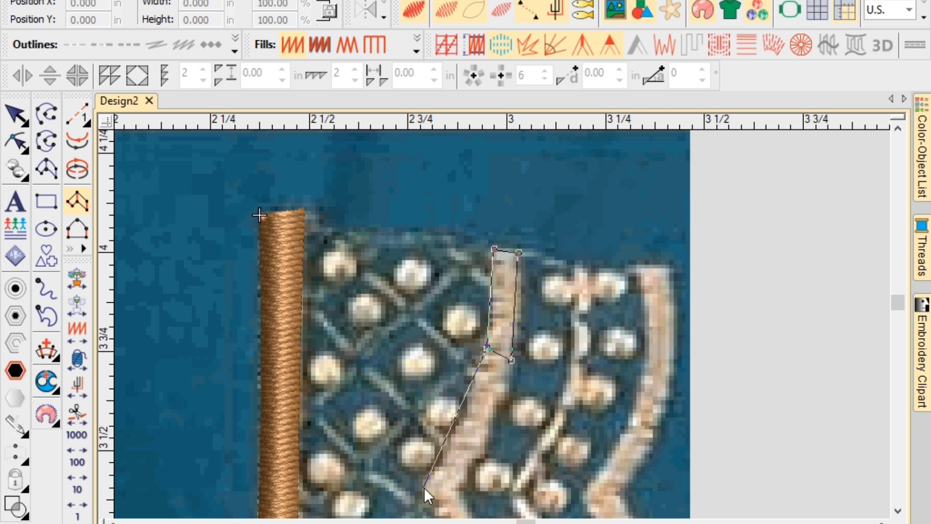
{"action": "left_click", "coordinate": [460, 484]}
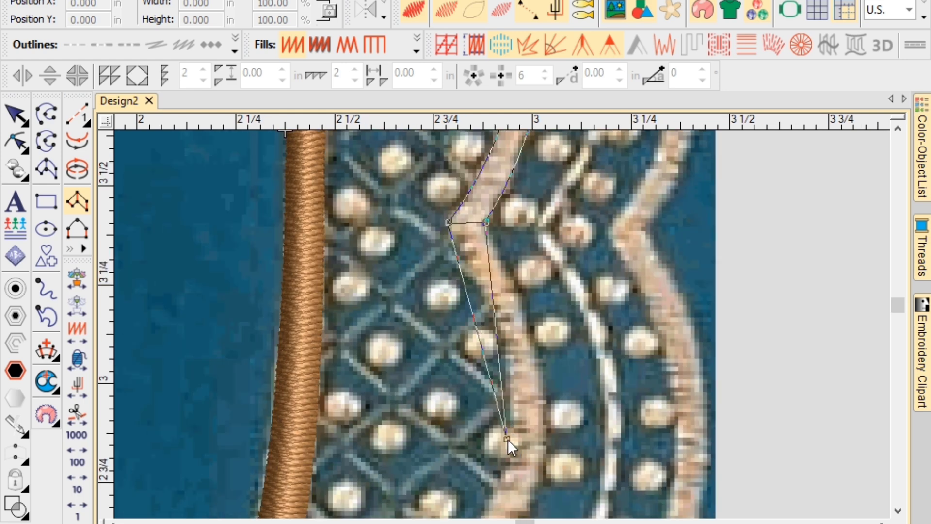
Add point pairs around the scallop turns, removing the misplaced points.
{"action": "left_click", "coordinate": [508, 439]}
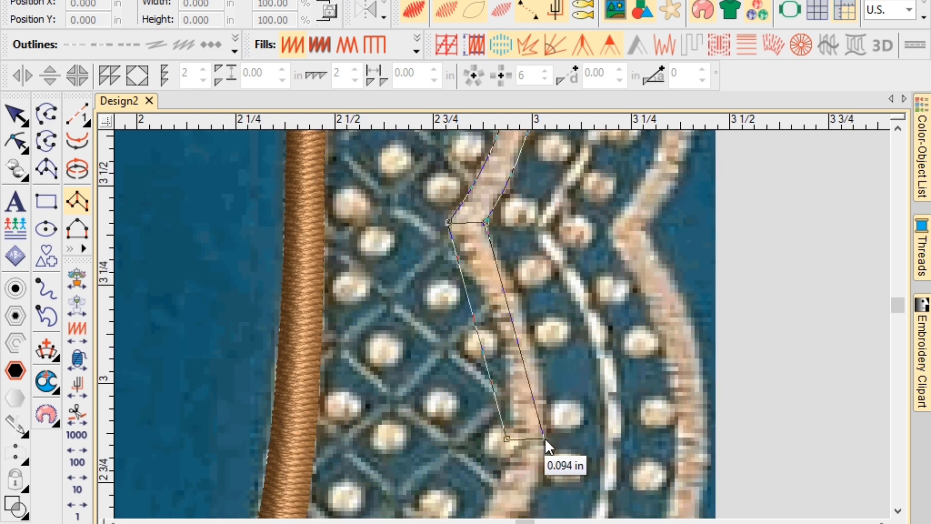
{"action": "left_click", "coordinate": [545, 439]}
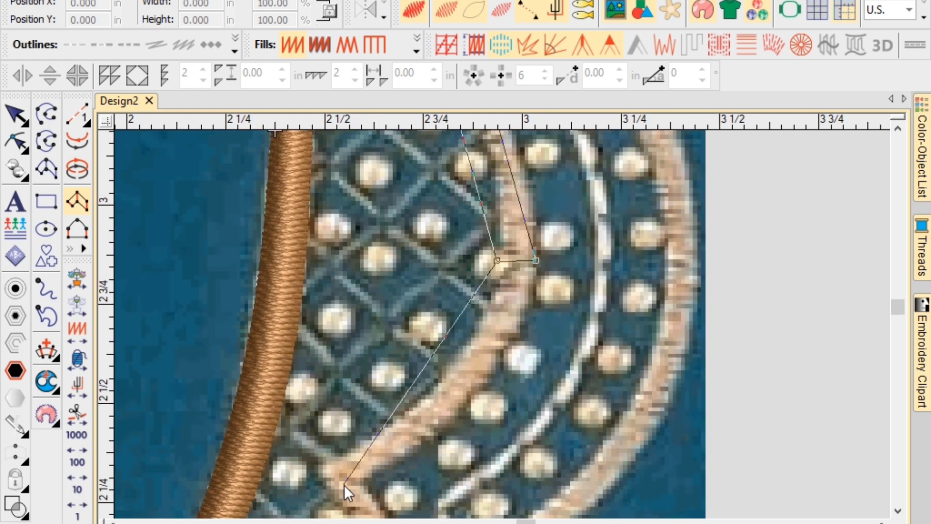
{"action": "left_click", "coordinate": [318, 470]}
{"action": "left_click", "coordinate": [367, 479]}
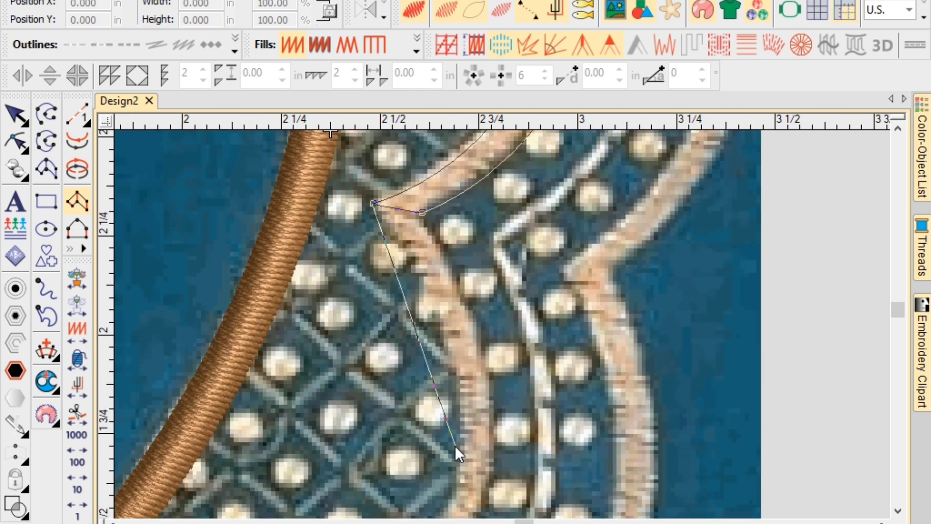
{"action": "left_click", "coordinate": [460, 448]}
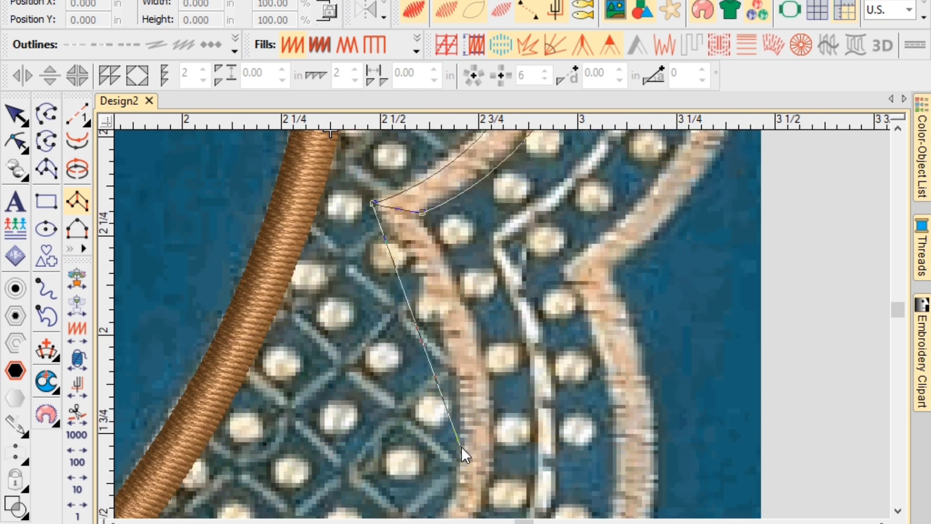
{"action": "left_click", "coordinate": [491, 458]}
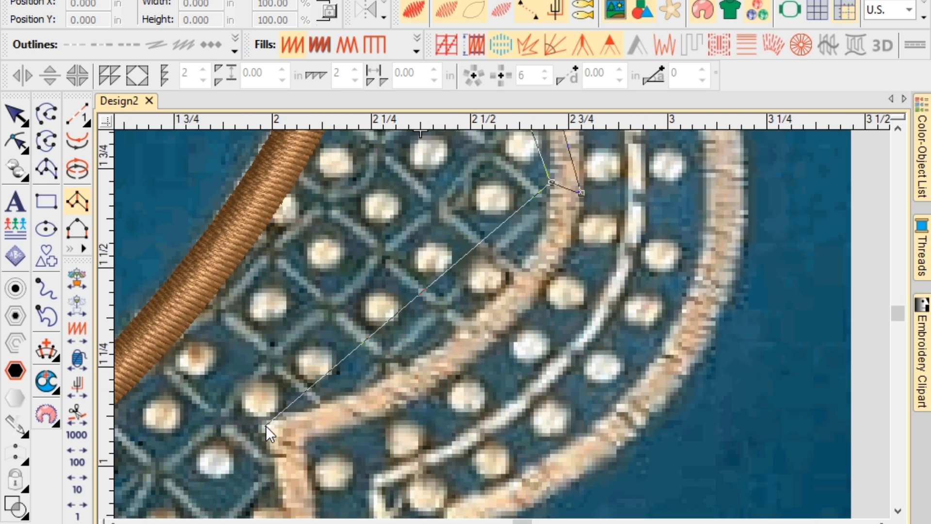
{"action": "left_click", "coordinate": [262, 426]}
{"action": "left_click", "coordinate": [303, 441]}
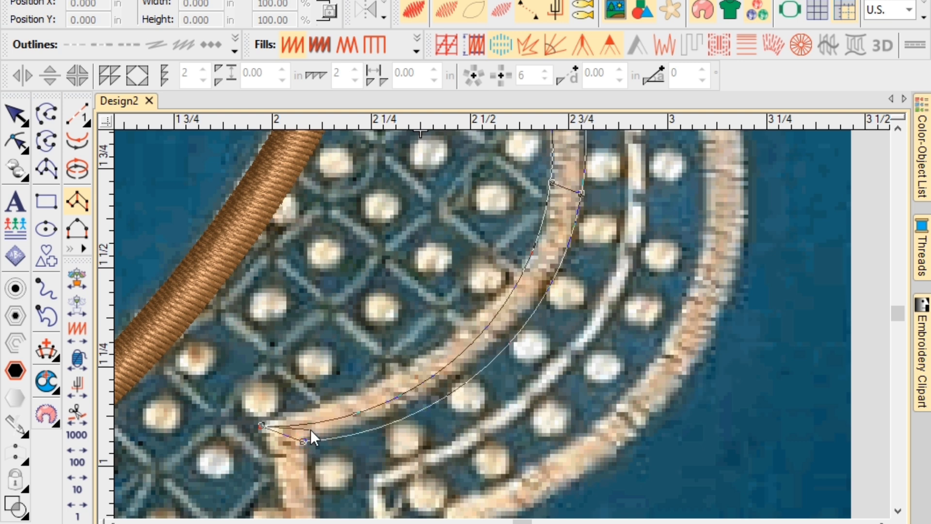
{"action": "key", "text": "BackSpace"}
{"action": "key", "text": "BackSpace"}
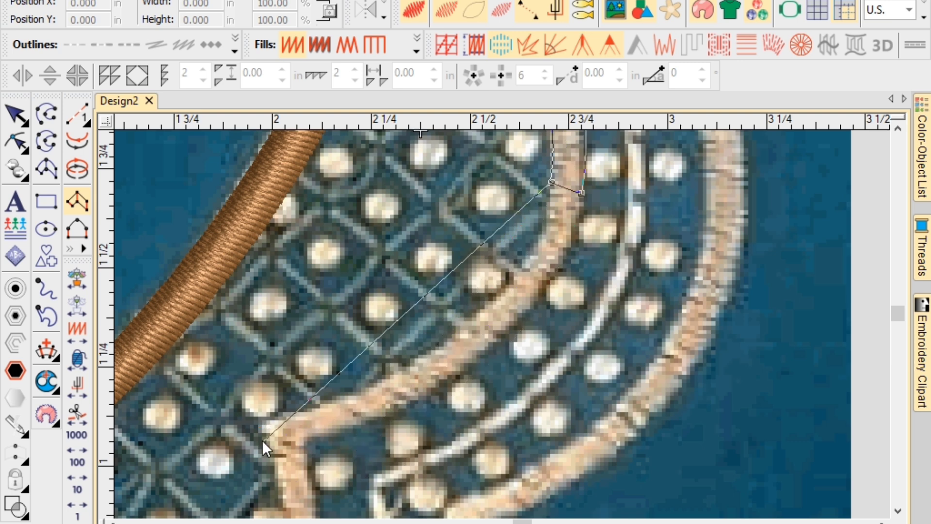
{"action": "left_click", "coordinate": [262, 426]}
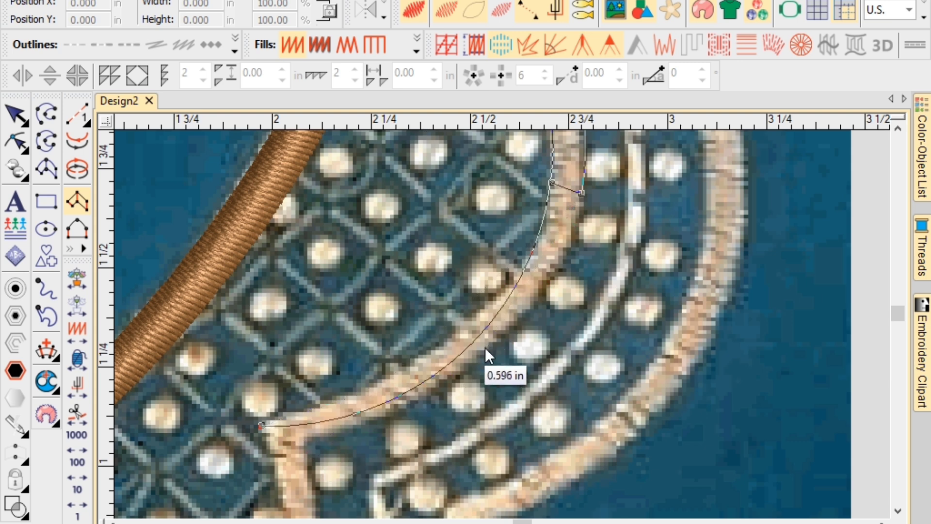
{"action": "key", "text": "BackSpace"}
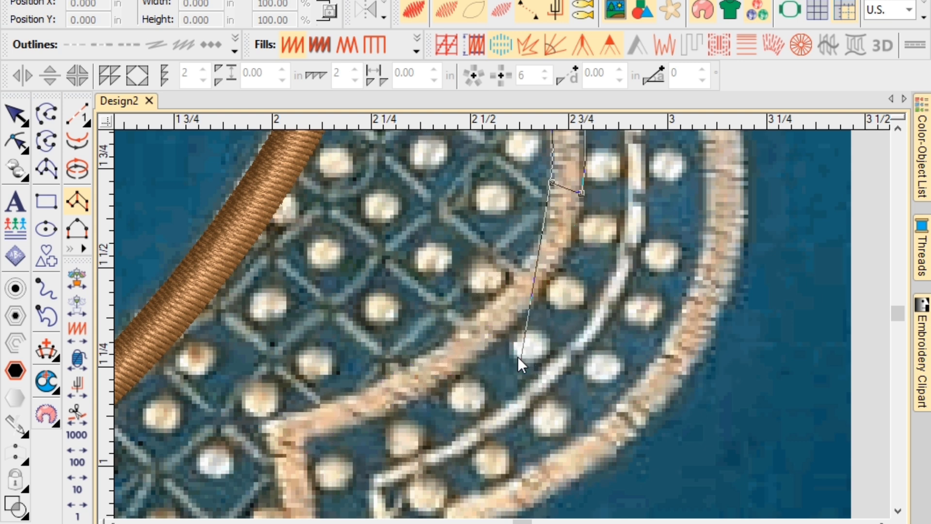
Re-place point pairs along the scallop curve to its lower end and the next scallop.
{"action": "left_click", "coordinate": [493, 301]}
{"action": "left_click", "coordinate": [514, 323]}
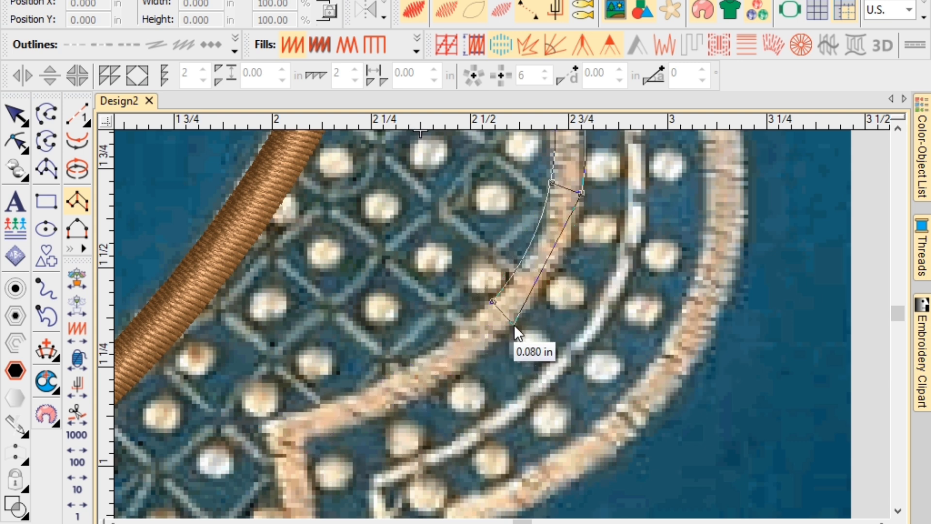
{"action": "left_click", "coordinate": [354, 397]}
{"action": "left_click", "coordinate": [367, 419]}
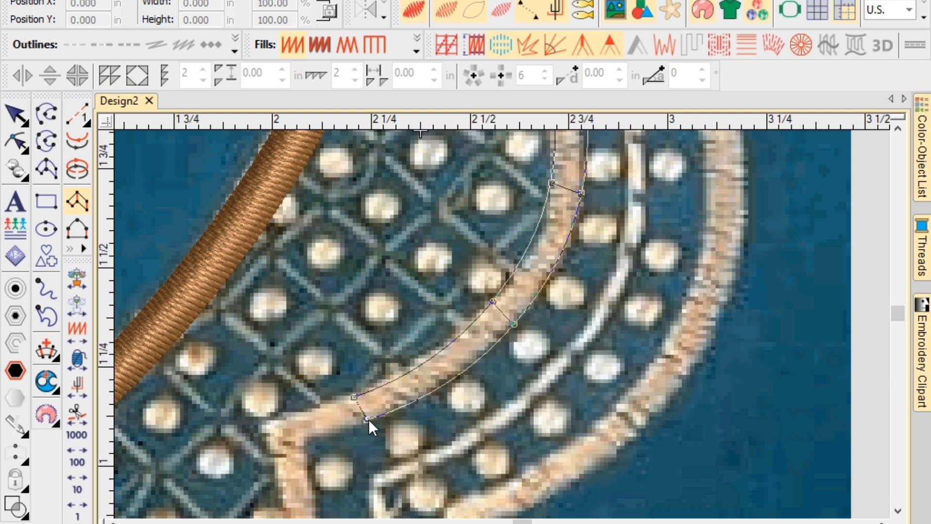
{"action": "left_click", "coordinate": [261, 423]}
{"action": "left_click", "coordinate": [301, 441]}
{"action": "scroll", "coordinate": [301, 442], "scroll_direction": "down", "scroll_amount": 3}
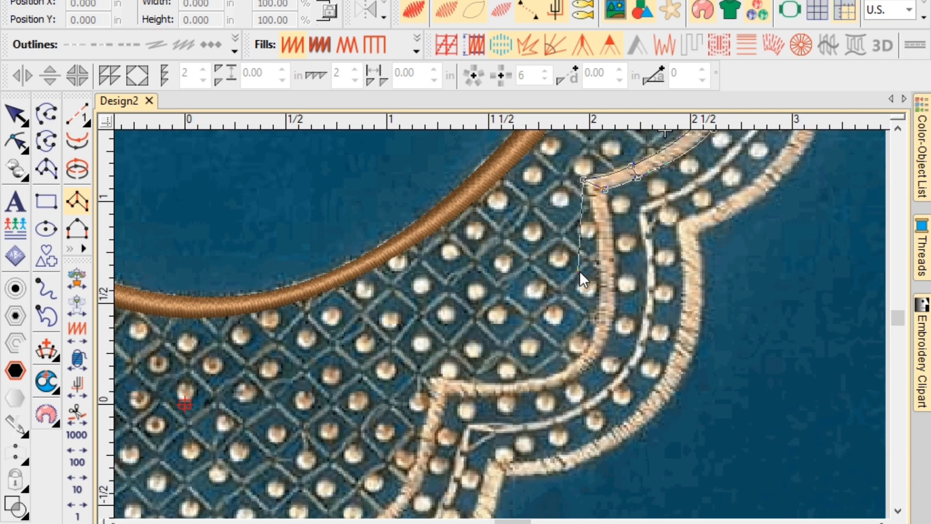
{"action": "key", "text": "c"}
{"action": "left_click", "coordinate": [495, 328]}
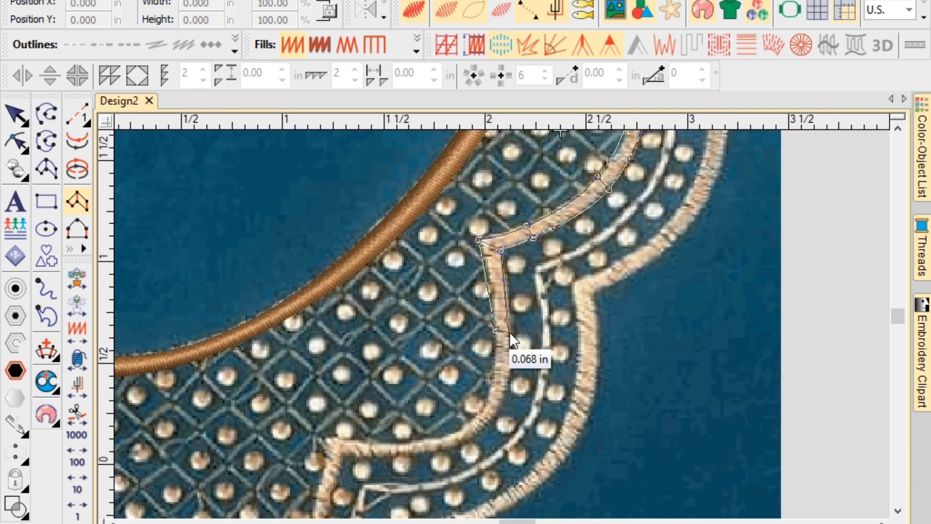
{"action": "scroll", "coordinate": [483, 385], "scroll_direction": "up", "scroll_amount": 1}
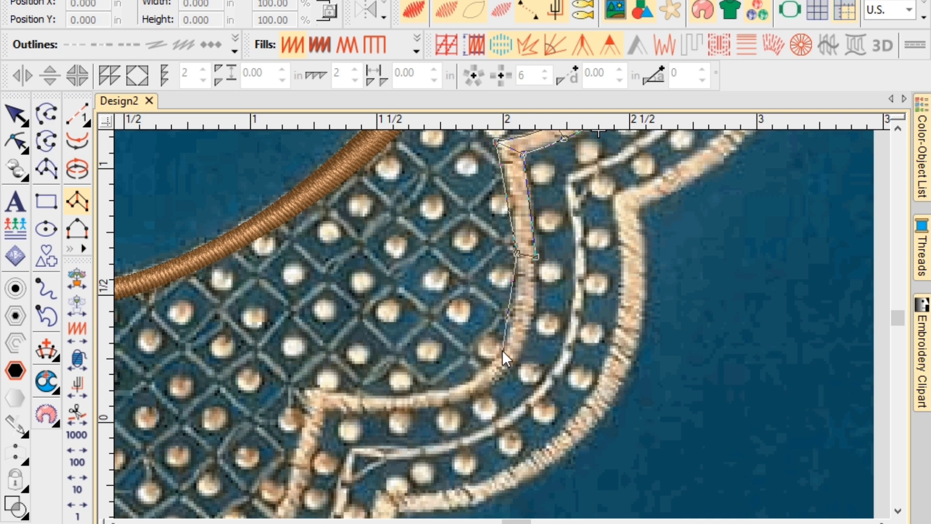
{"action": "left_click", "coordinate": [503, 351]}
{"action": "left_click", "coordinate": [520, 358]}
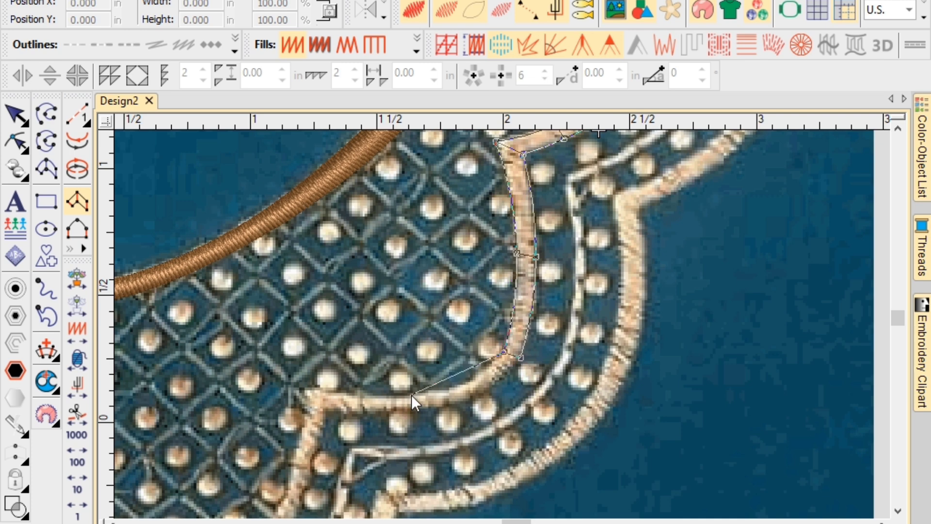
{"action": "left_click", "coordinate": [411, 395]}
{"action": "key", "text": "z"}
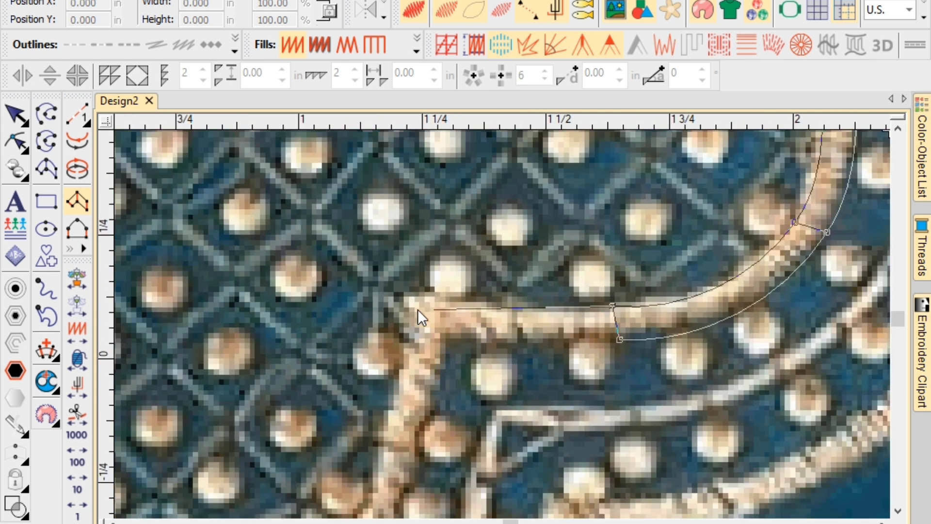
Carry the column through the scallop's inner corner down the band toward the V point.
{"action": "left_click", "coordinate": [627, 301]}
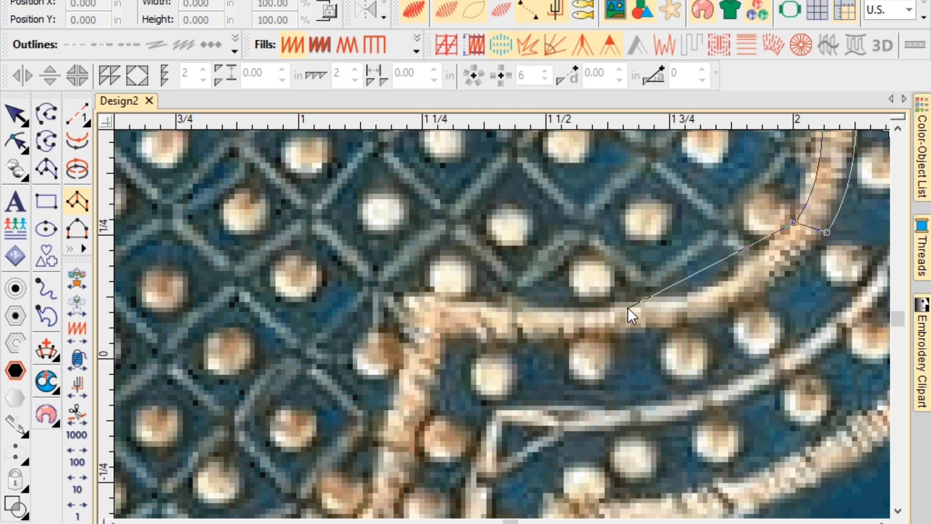
{"action": "left_click", "coordinate": [630, 336]}
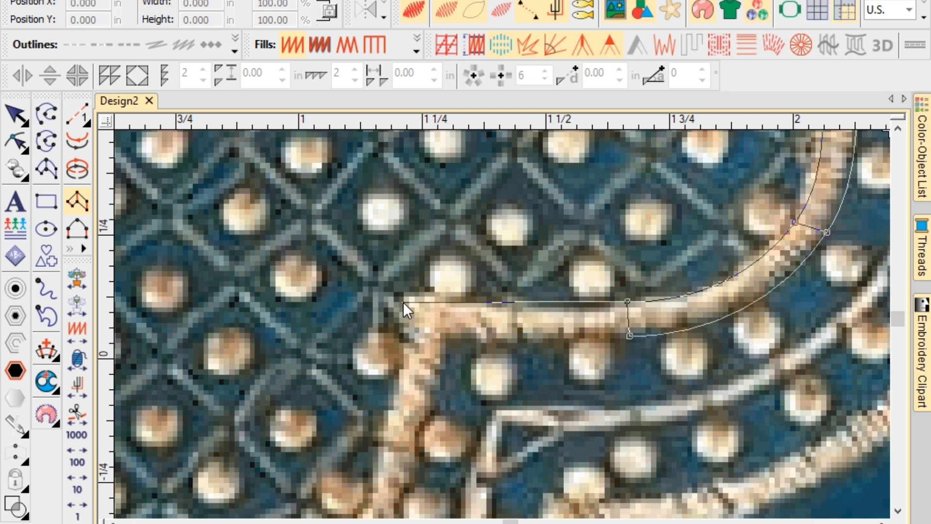
{"action": "left_click", "coordinate": [402, 298]}
{"action": "left_click", "coordinate": [441, 336]}
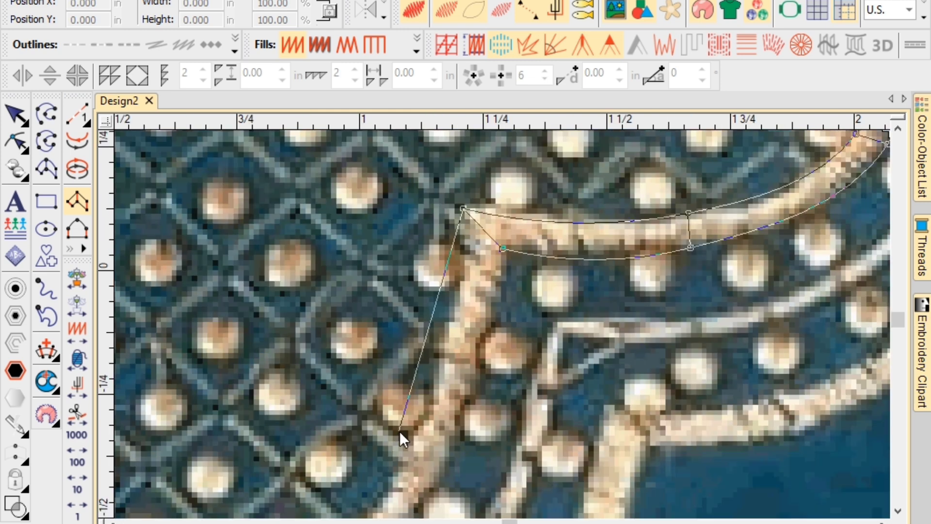
{"action": "left_click", "coordinate": [406, 448]}
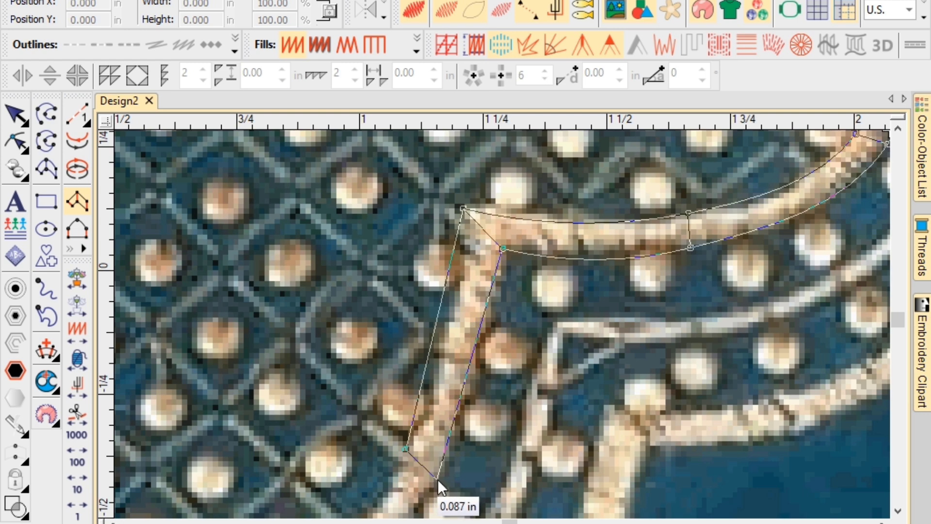
{"action": "left_click", "coordinate": [437, 479]}
{"action": "scroll", "coordinate": [371, 486], "scroll_direction": "down", "scroll_amount": 1}
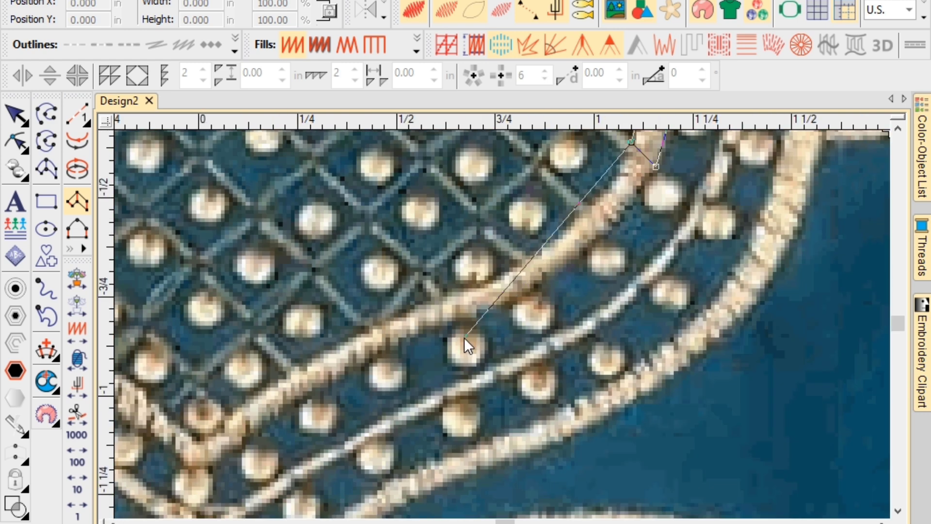
{"action": "left_click", "coordinate": [471, 289]}
{"action": "left_click", "coordinate": [484, 311]}
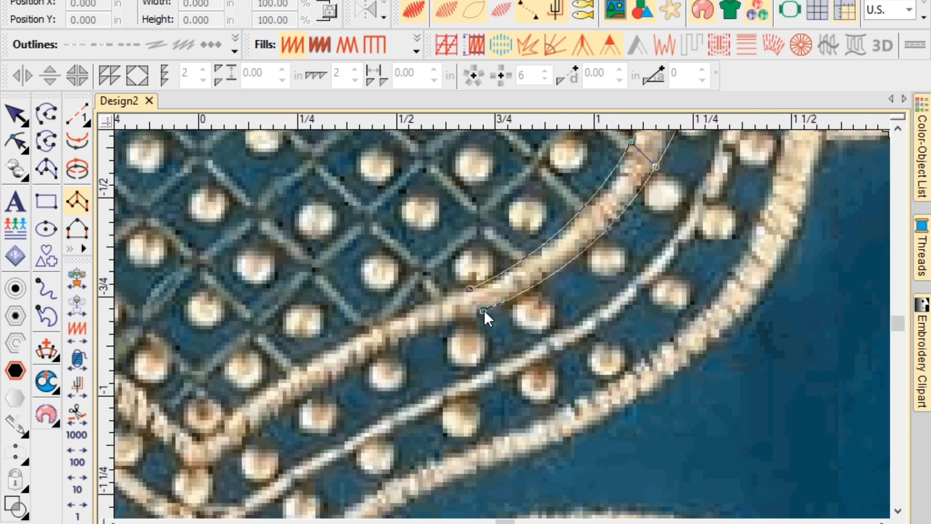
{"action": "left_click", "coordinate": [364, 331]}
{"action": "left_click", "coordinate": [367, 353]}
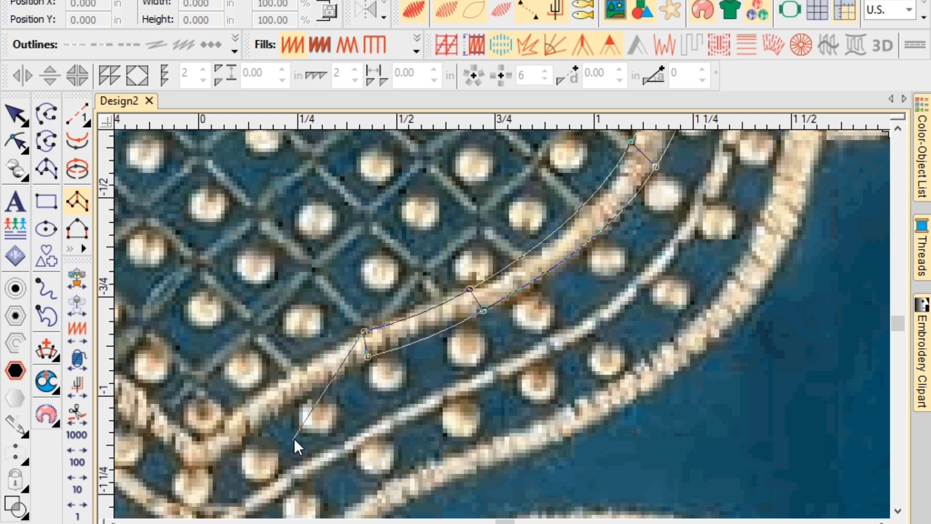
{"action": "scroll", "coordinate": [293, 438], "scroll_direction": "down", "scroll_amount": 1}
Place satin column point pairs from the neckline's V point up along the left border band.
{"action": "left_click", "coordinate": [432, 331]}
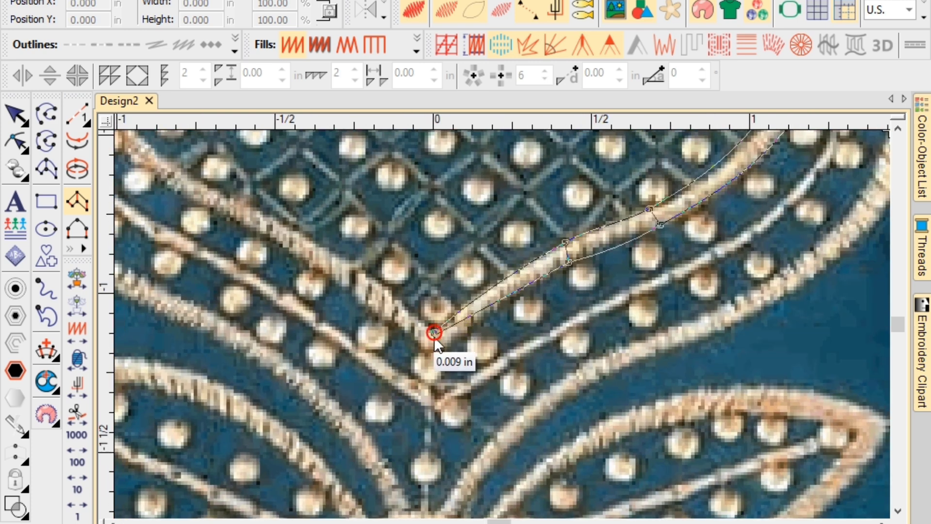
{"action": "left_click", "coordinate": [434, 353]}
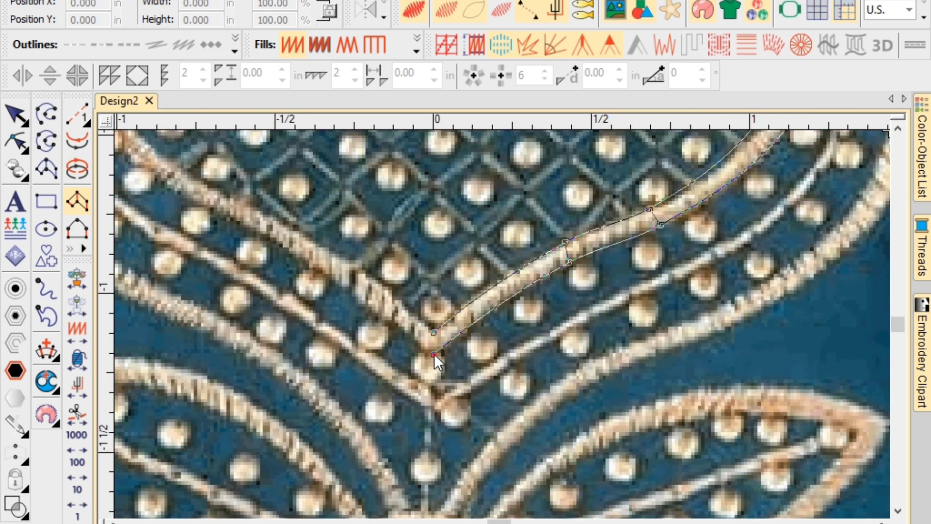
{"action": "left_click", "coordinate": [394, 295]}
{"action": "left_click", "coordinate": [391, 321]}
{"action": "left_click", "coordinate": [308, 238]}
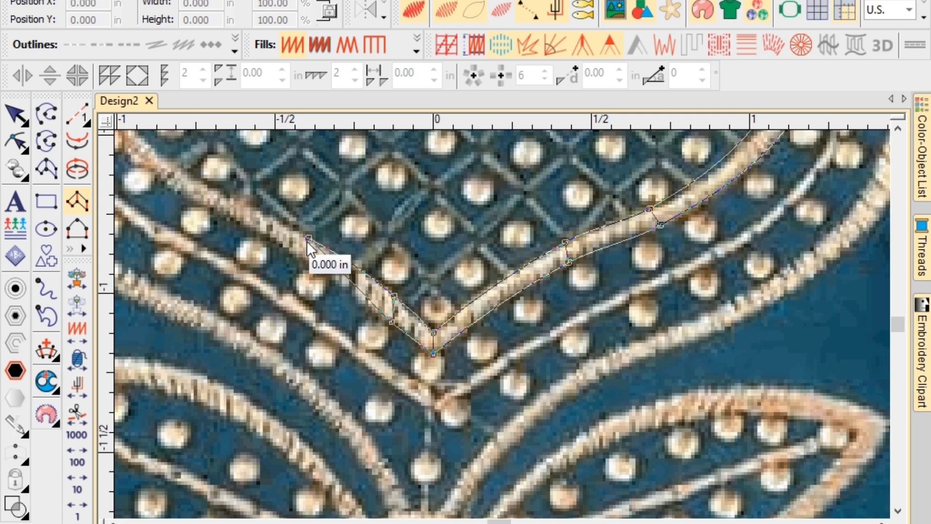
{"action": "left_click", "coordinate": [309, 263]}
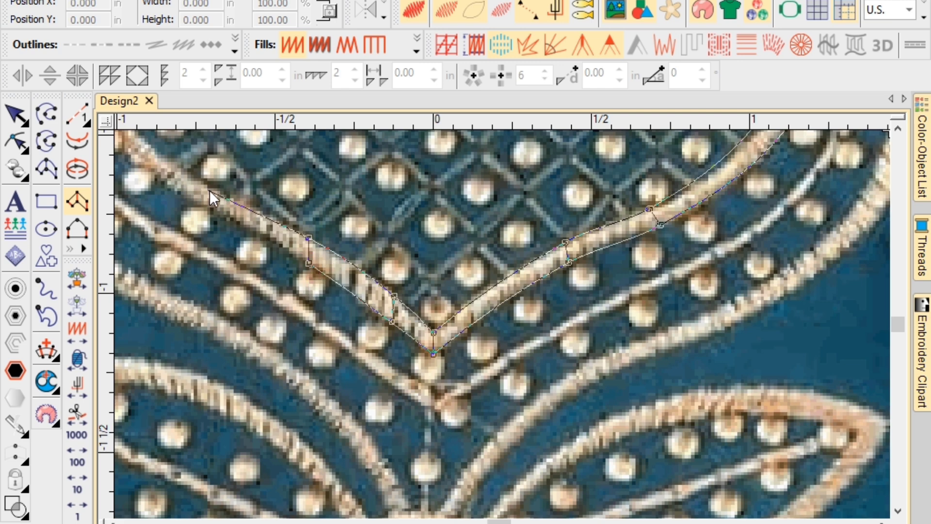
{"action": "left_click", "coordinate": [212, 191]}
{"action": "left_click", "coordinate": [214, 210]}
{"action": "left_click", "coordinate": [315, 214]}
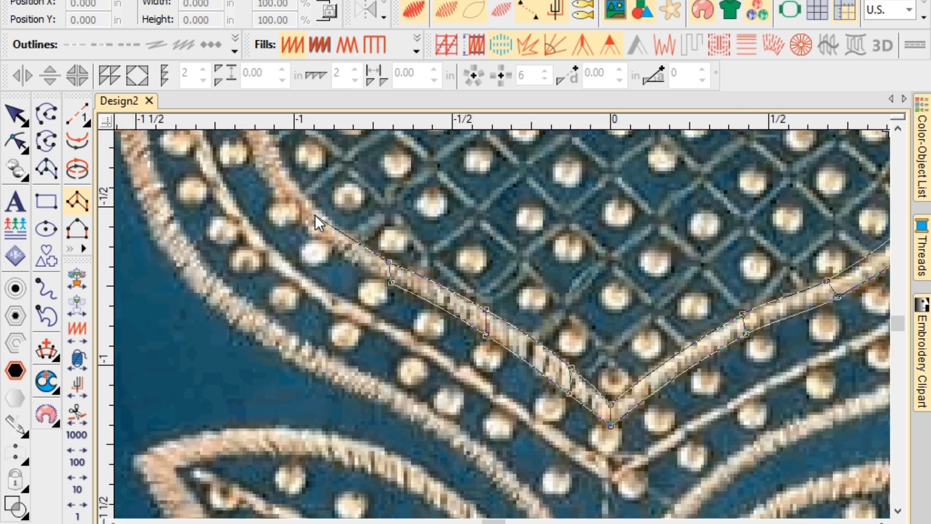
{"action": "left_click", "coordinate": [308, 231]}
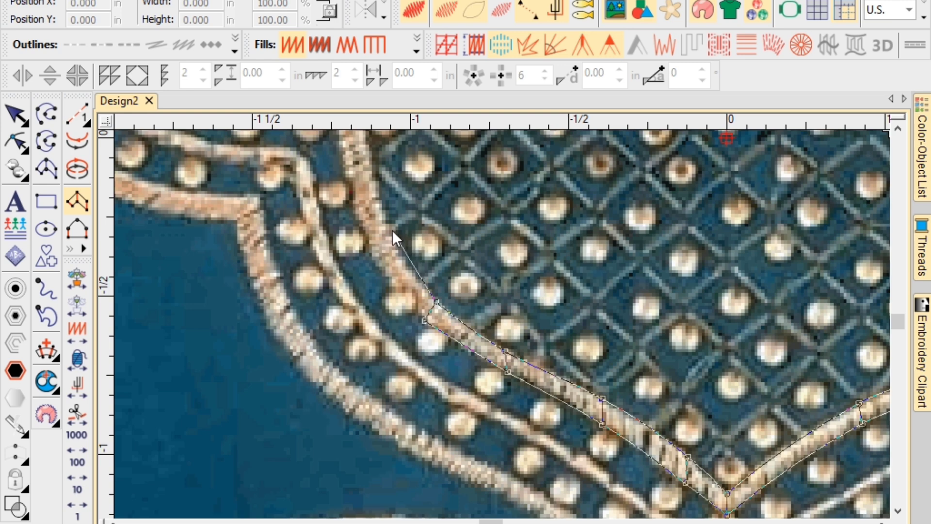
{"action": "left_click", "coordinate": [389, 228]}
{"action": "left_click", "coordinate": [367, 243]}
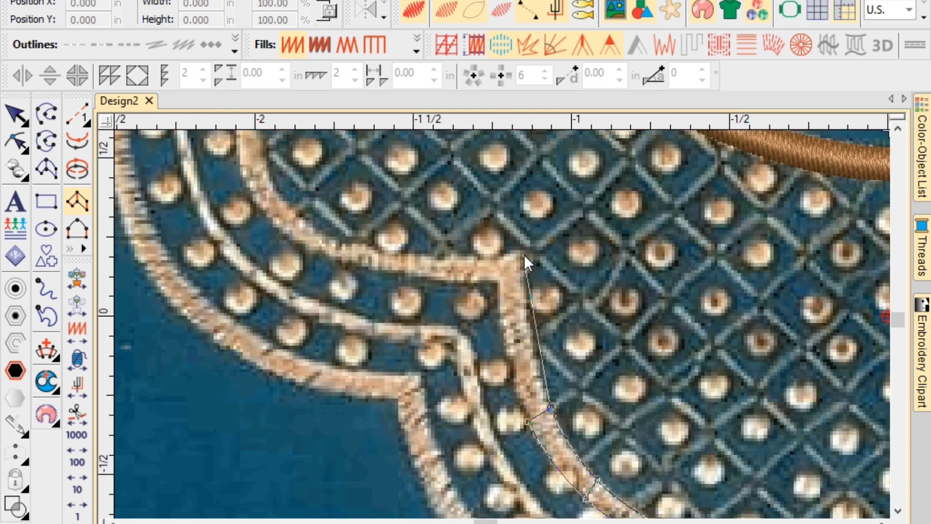
{"action": "left_click", "coordinate": [523, 253]}
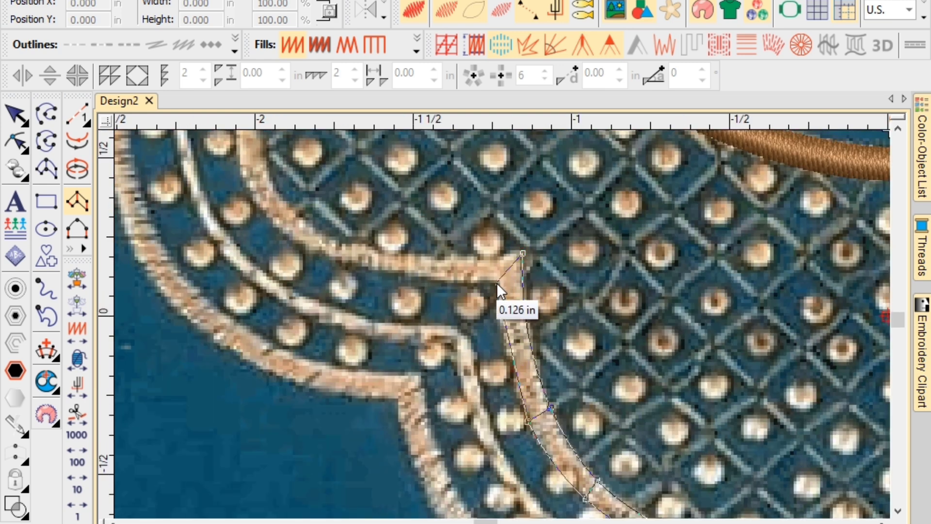
{"action": "left_click", "coordinate": [497, 283]}
{"action": "left_click", "coordinate": [429, 258]}
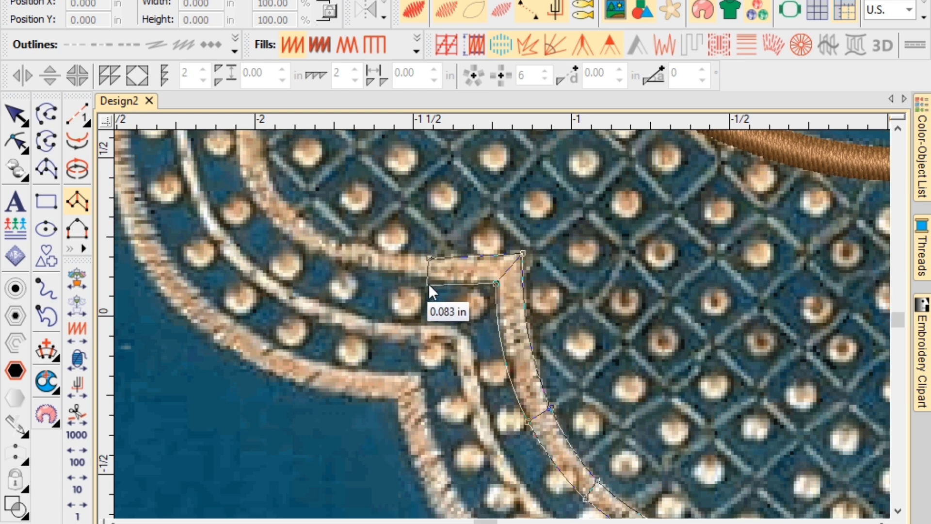
{"action": "left_click", "coordinate": [431, 281]}
{"action": "left_click", "coordinate": [337, 237]}
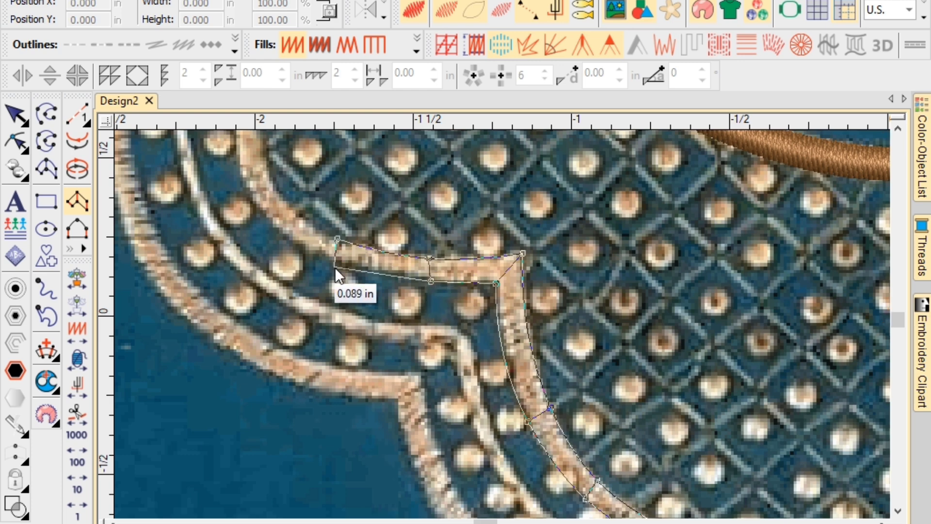
{"action": "left_click", "coordinate": [339, 262]}
{"action": "left_click", "coordinate": [278, 194]}
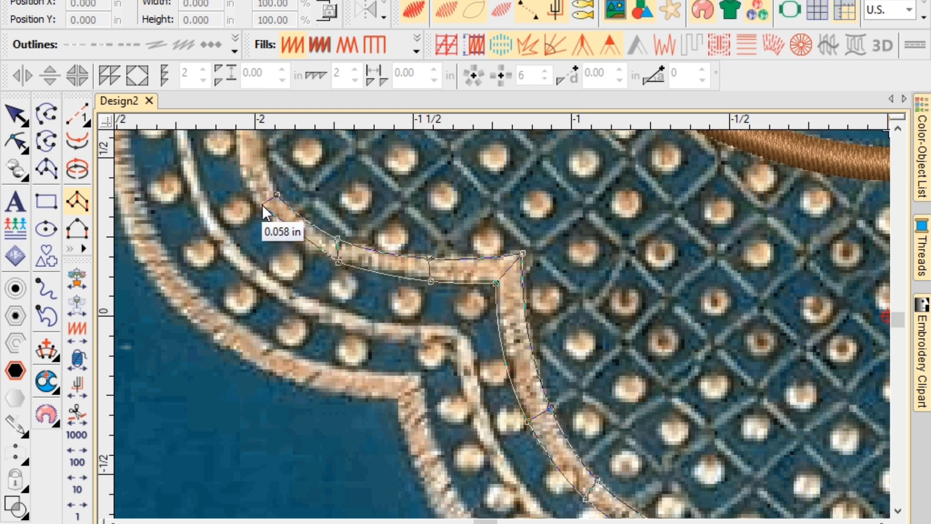
{"action": "left_click", "coordinate": [264, 210]}
Continue the column around the band's curve and corners, removing a misplaced point and adding curved points.
{"action": "key", "text": "c"}
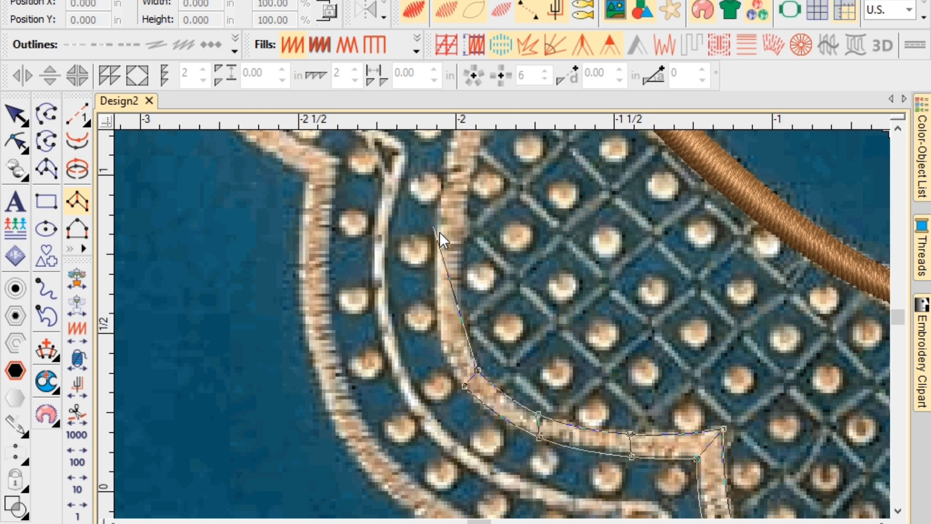
{"action": "left_click", "coordinate": [461, 249]}
{"action": "key", "text": "BackSpace"}
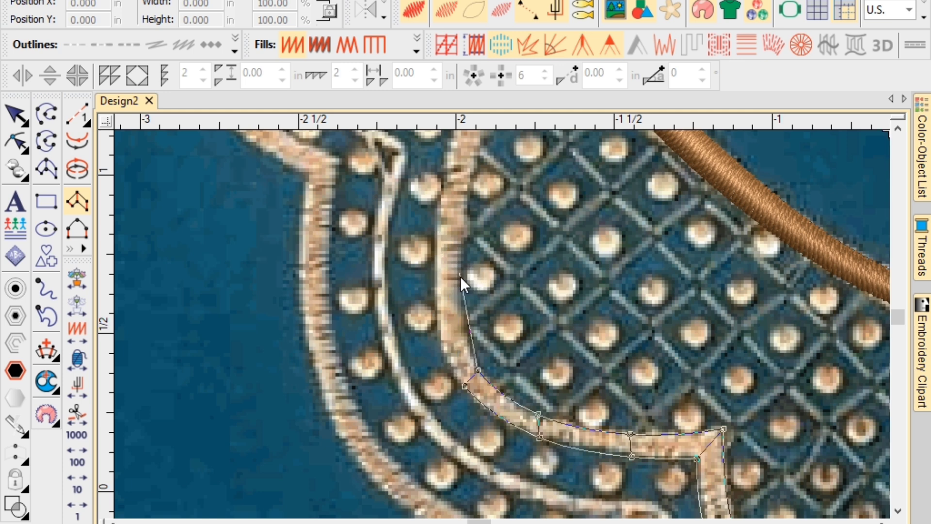
{"action": "right_click", "coordinate": [458, 289]}
{"action": "right_click", "coordinate": [433, 293]}
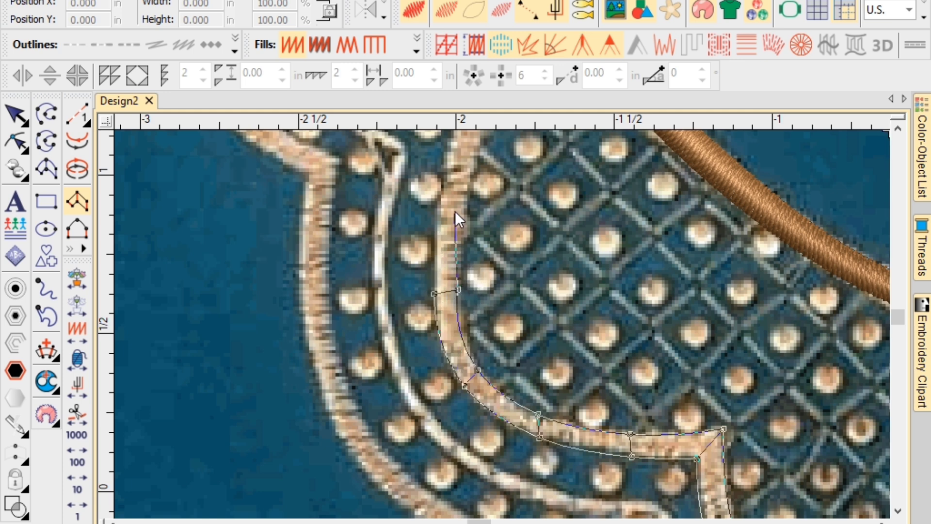
{"action": "left_click", "coordinate": [467, 177]}
{"action": "left_click", "coordinate": [443, 179]}
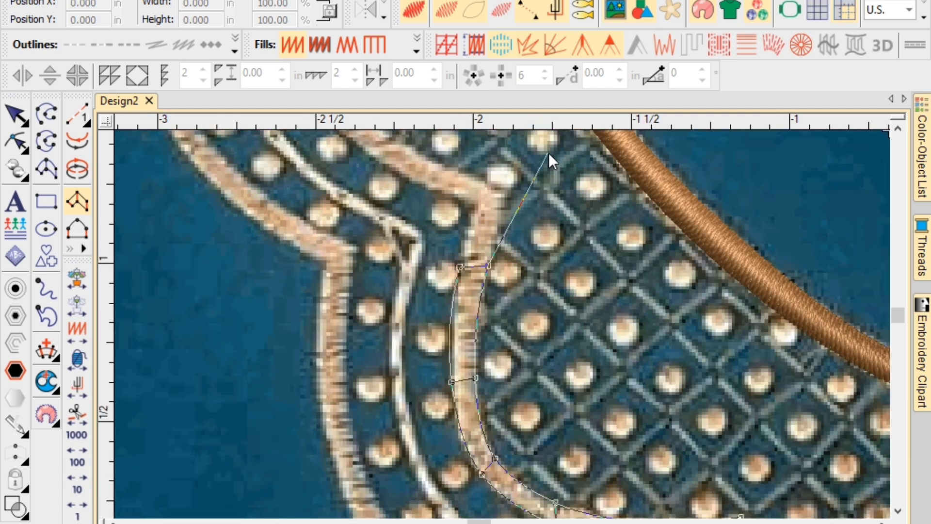
{"action": "left_click", "coordinate": [505, 191]}
{"action": "left_click", "coordinate": [478, 207]}
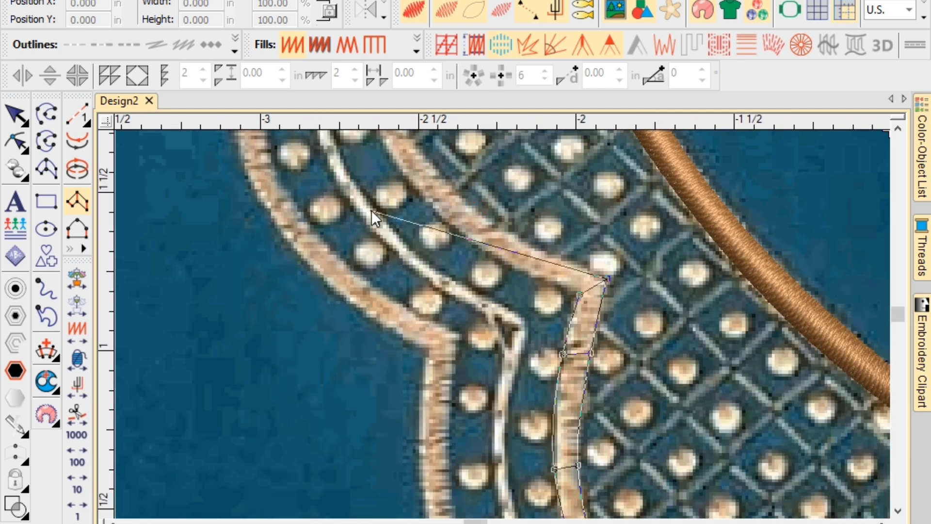
{"action": "left_click", "coordinate": [513, 236]}
{"action": "left_click", "coordinate": [507, 268]}
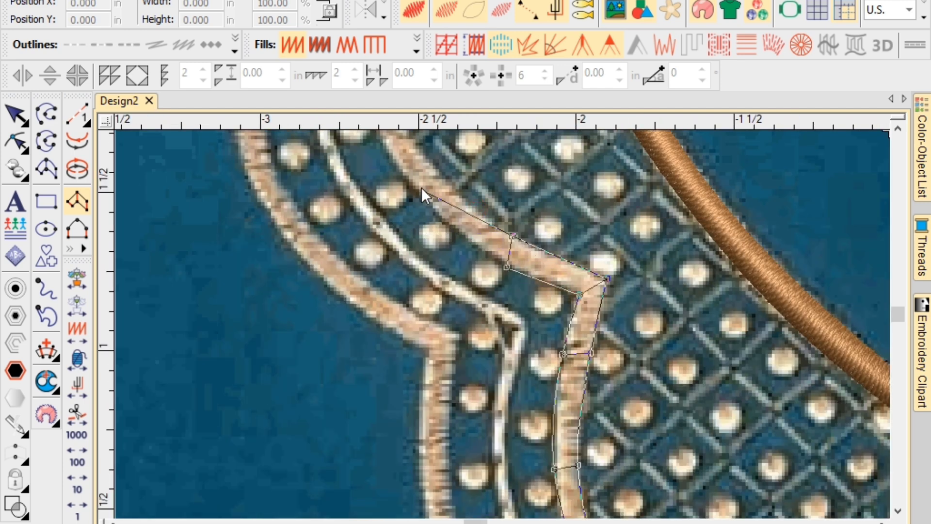
{"action": "left_click", "coordinate": [436, 172]}
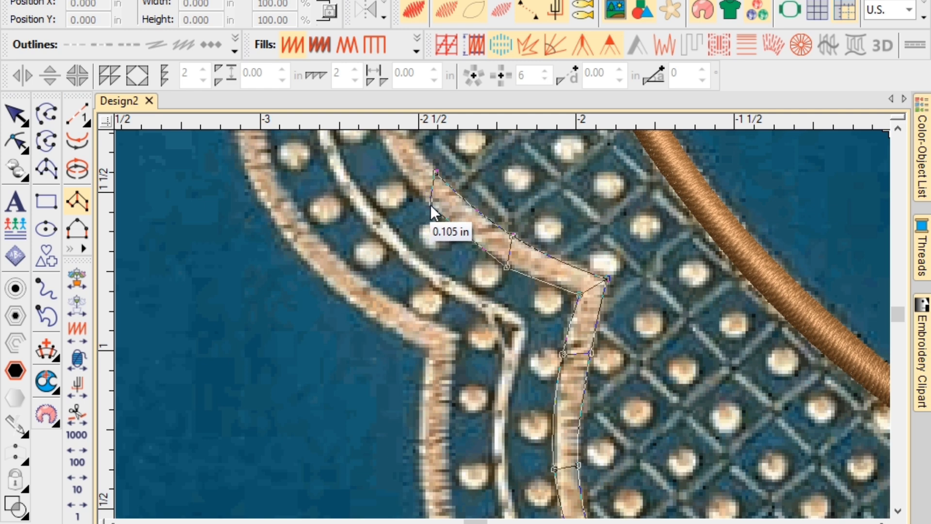
{"action": "left_click", "coordinate": [431, 204]}
Carry the column over the remaining scallop peaks and end it at the fabric's top edge.
{"action": "scroll", "coordinate": [438, 176], "scroll_direction": "down", "scroll_amount": 2}
{"action": "scroll", "coordinate": [519, 196], "scroll_direction": "down", "scroll_amount": 2}
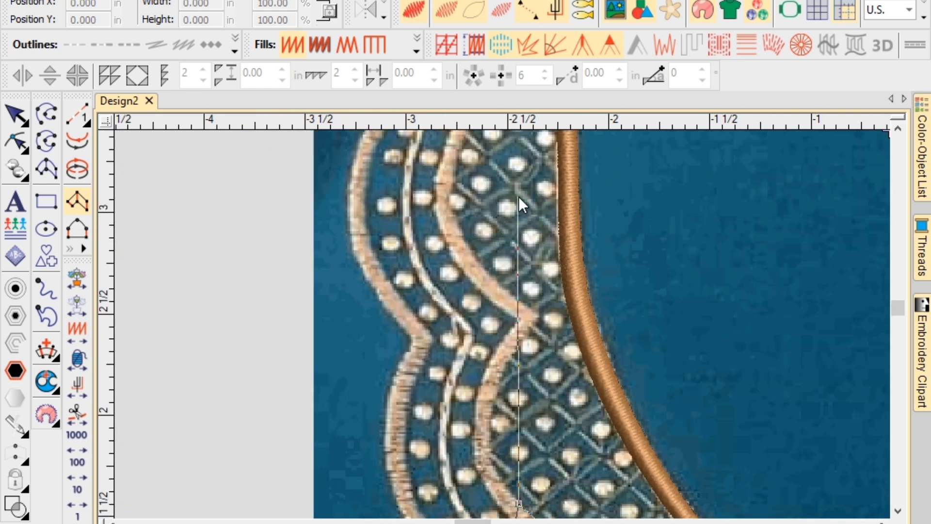
{"action": "scroll", "coordinate": [513, 318], "scroll_direction": "up", "scroll_amount": 4}
{"action": "left_click", "coordinate": [511, 336]}
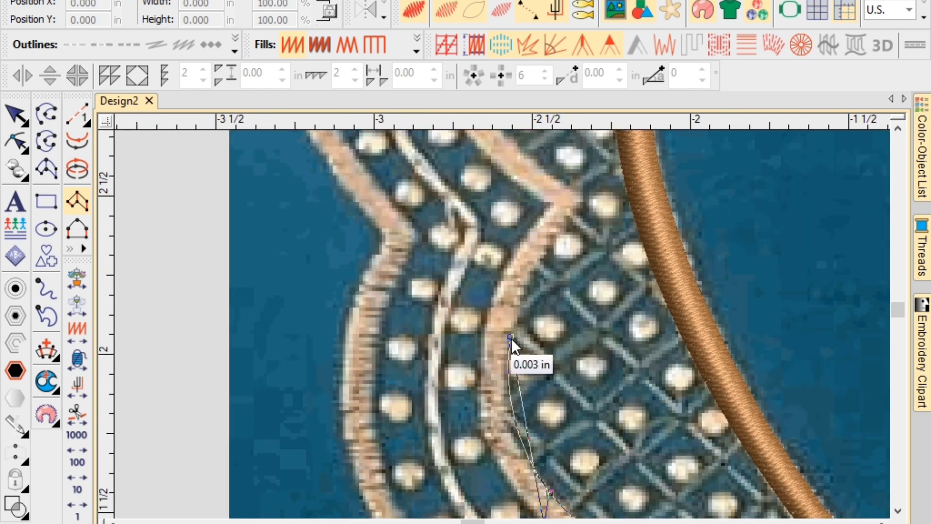
{"action": "left_click", "coordinate": [480, 348]}
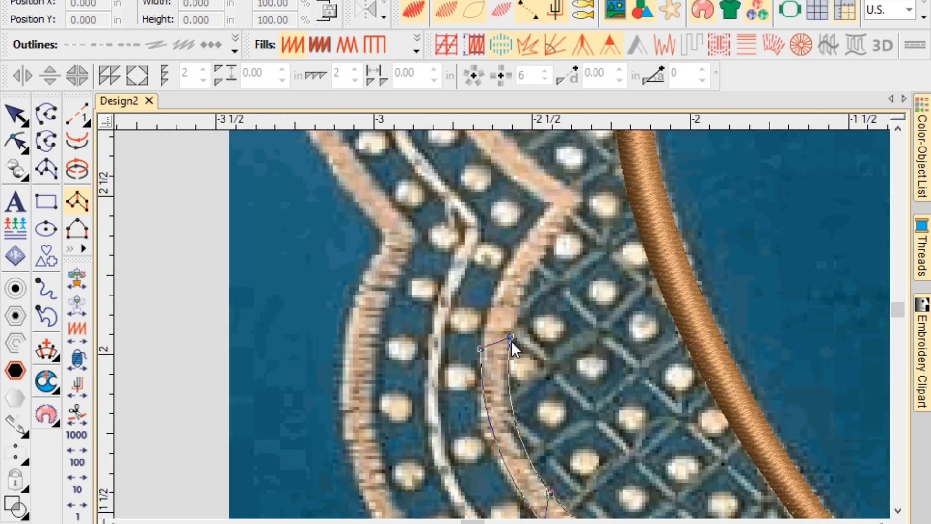
{"action": "left_click", "coordinate": [578, 200]}
{"action": "left_click", "coordinate": [545, 209]}
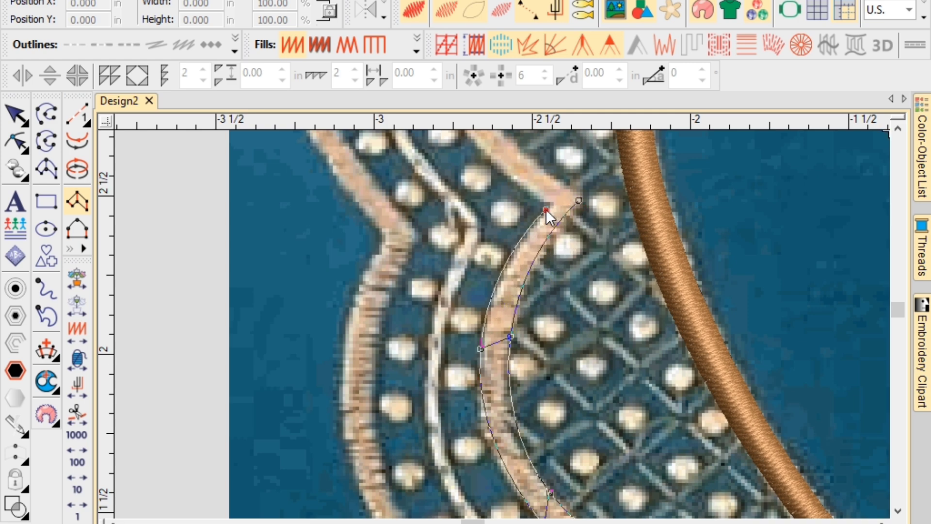
{"action": "scroll", "coordinate": [478, 160], "scroll_direction": "up", "scroll_amount": 2}
{"action": "left_click", "coordinate": [512, 211]}
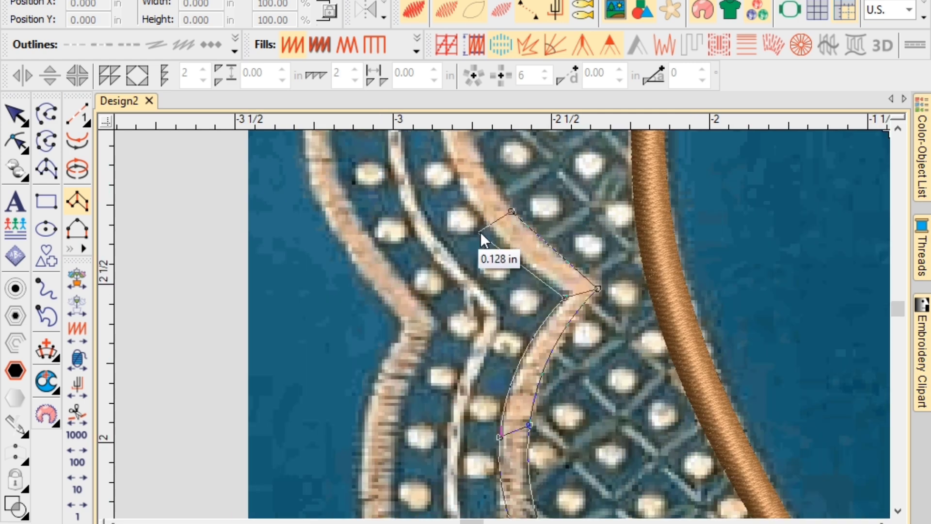
{"action": "left_click", "coordinate": [488, 231]}
{"action": "scroll", "coordinate": [496, 220], "scroll_direction": "up", "scroll_amount": 3}
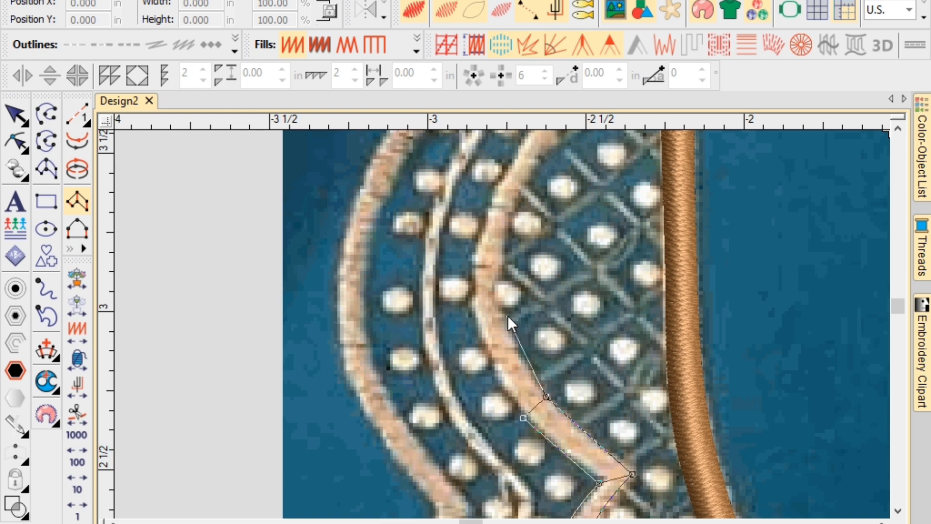
{"action": "left_click", "coordinate": [508, 315]}
{"action": "left_click", "coordinate": [478, 327]}
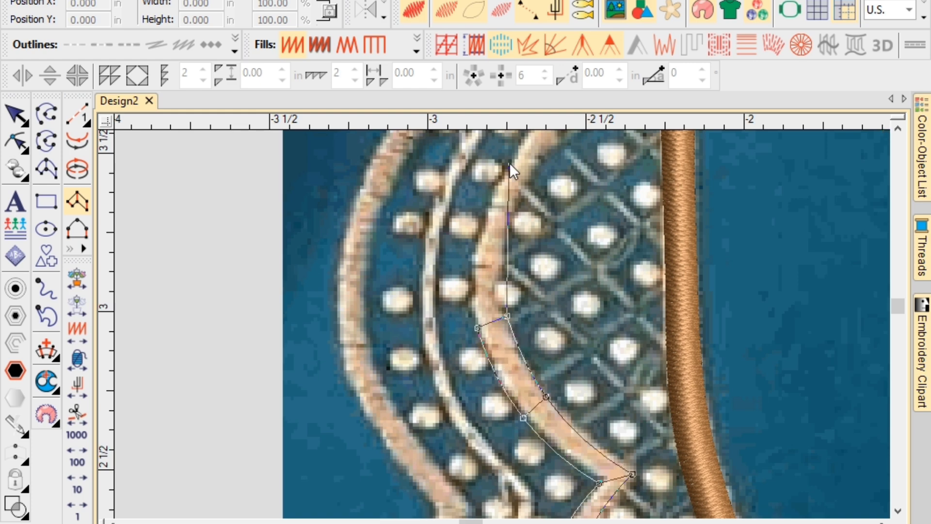
{"action": "left_click", "coordinate": [507, 305]}
{"action": "left_click", "coordinate": [473, 313]}
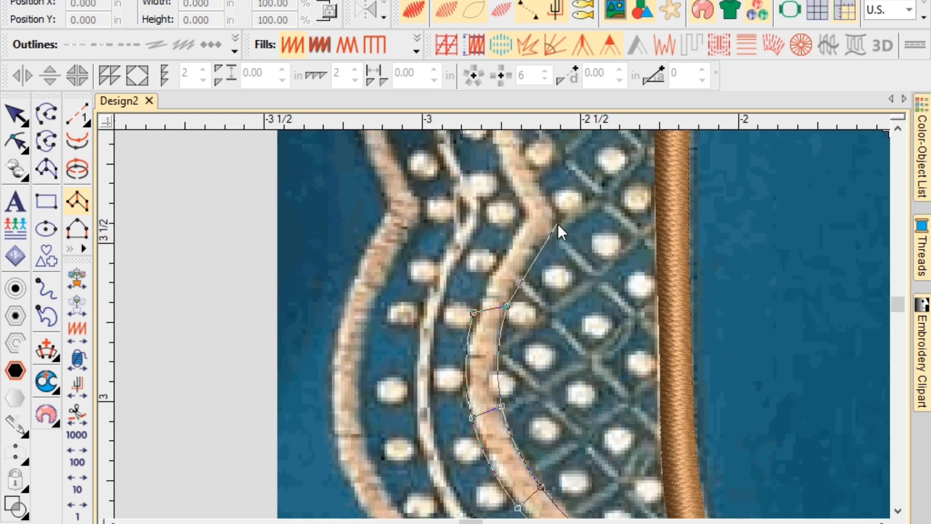
{"action": "left_click", "coordinate": [556, 223]}
{"action": "left_click", "coordinate": [526, 219]}
{"action": "scroll", "coordinate": [526, 220], "scroll_direction": "up", "scroll_amount": 2}
{"action": "left_click", "coordinate": [496, 191]}
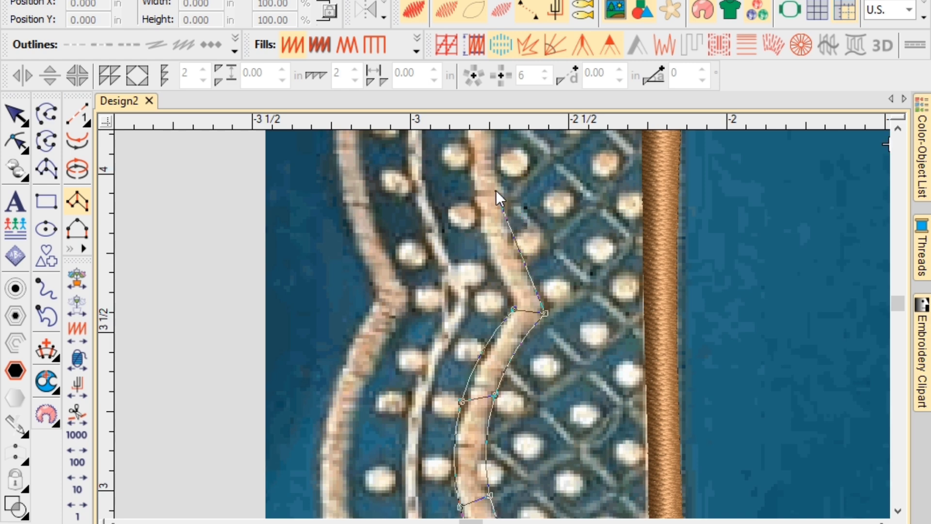
{"action": "left_click", "coordinate": [476, 206]}
{"action": "scroll", "coordinate": [511, 184], "scroll_direction": "up", "scroll_amount": 4}
{"action": "left_click", "coordinate": [502, 283]}
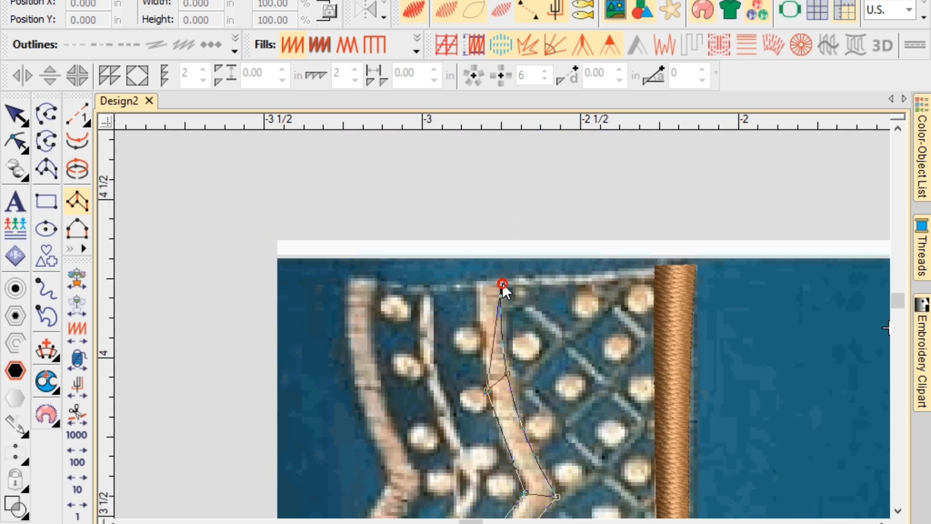
{"action": "left_click", "coordinate": [478, 284]}
{"action": "scroll", "coordinate": [501, 324], "scroll_direction": "down", "scroll_amount": 5}
{"action": "scroll", "coordinate": [502, 324], "scroll_direction": "down", "scroll_amount": 5}
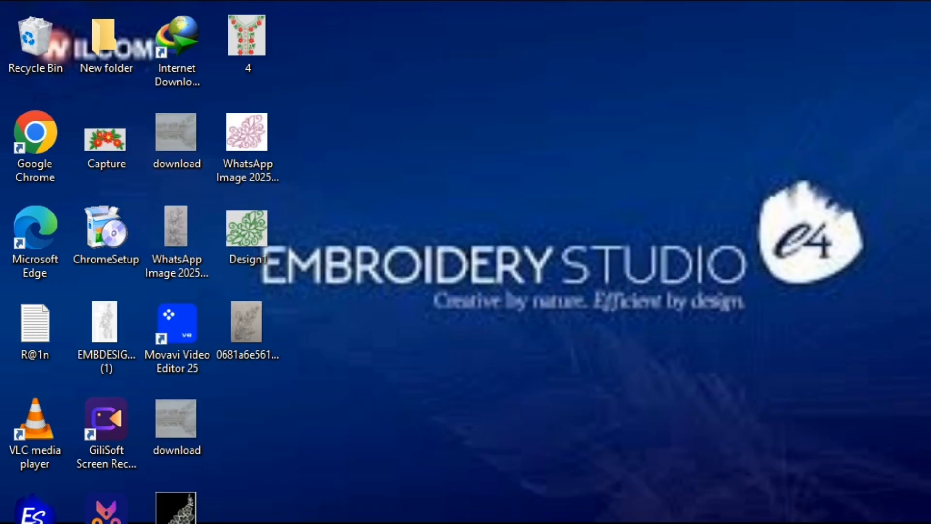
Check the screen recorder from the system tray, then return to the Design2 window via the taskbar.
{"action": "mouse_move", "coordinate": [554, 523]}
{"action": "left_click", "coordinate": [751, 523]}
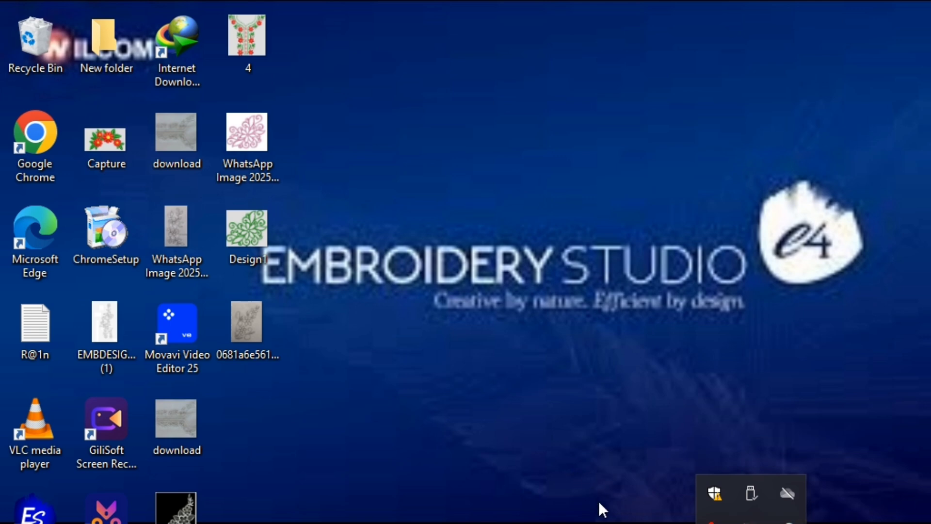
{"action": "left_click", "coordinate": [545, 523]}
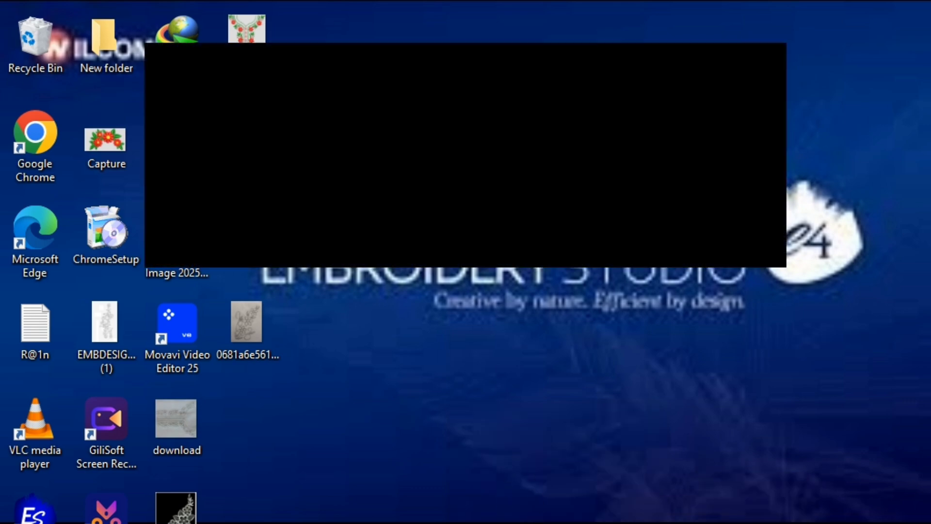
{"action": "left_click", "coordinate": [509, 523]}
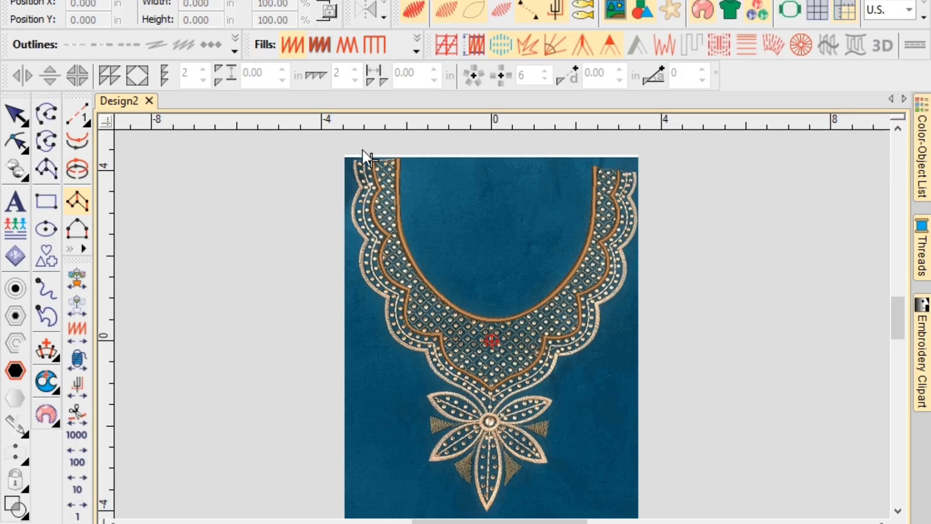
With the Run tool, start the running-stitch line at the scallop's top and trace down its notches.
{"action": "scroll", "coordinate": [504, 309], "scroll_direction": "up", "scroll_amount": 6}
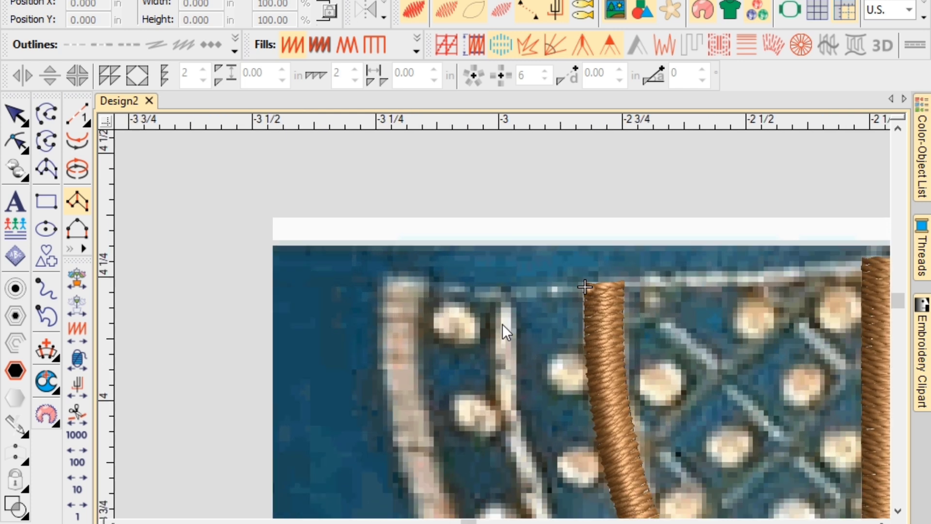
{"action": "left_click", "coordinate": [76, 110]}
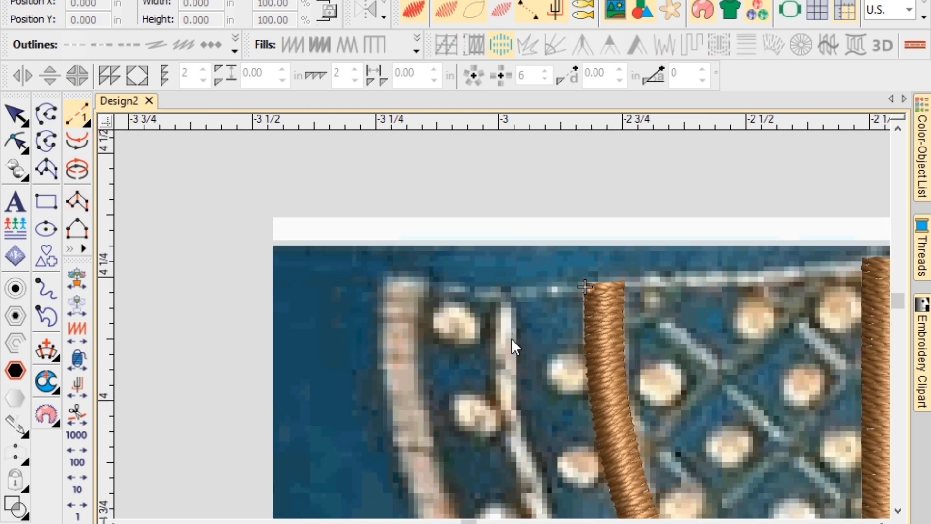
{"action": "left_click", "coordinate": [508, 307]}
{"action": "scroll", "coordinate": [524, 446], "scroll_direction": "down", "scroll_amount": 2}
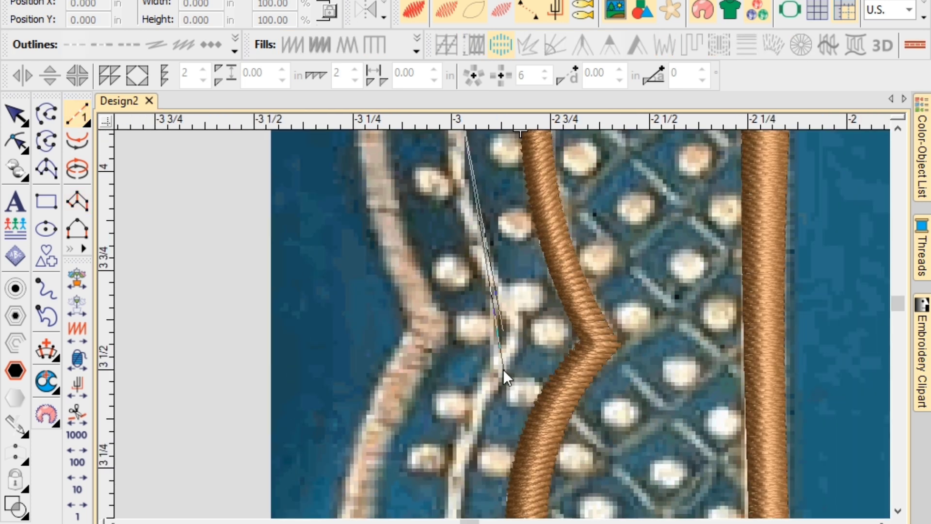
{"action": "right_click", "coordinate": [471, 223]}
{"action": "left_click", "coordinate": [521, 324]}
{"action": "scroll", "coordinate": [522, 456], "scroll_direction": "down", "scroll_amount": 3}
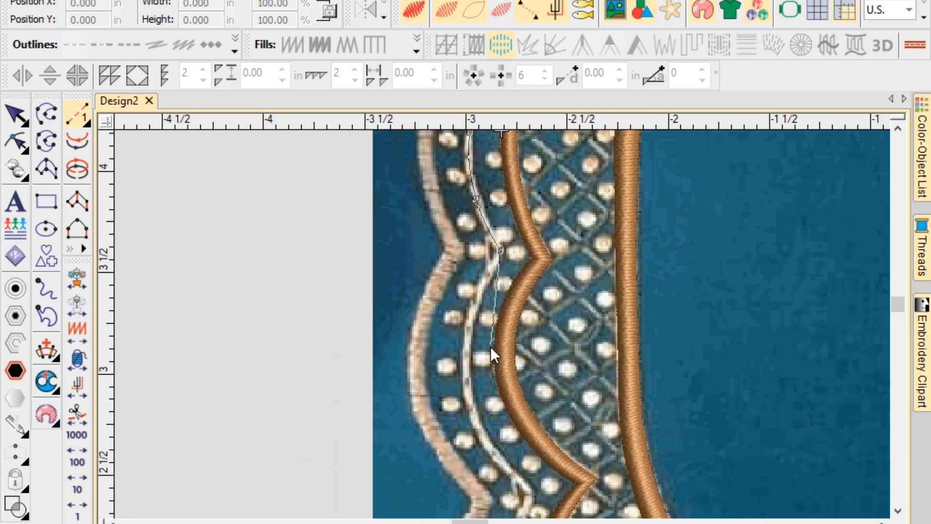
{"action": "left_click", "coordinate": [466, 396]}
{"action": "scroll", "coordinate": [472, 400], "scroll_direction": "down", "scroll_amount": 2}
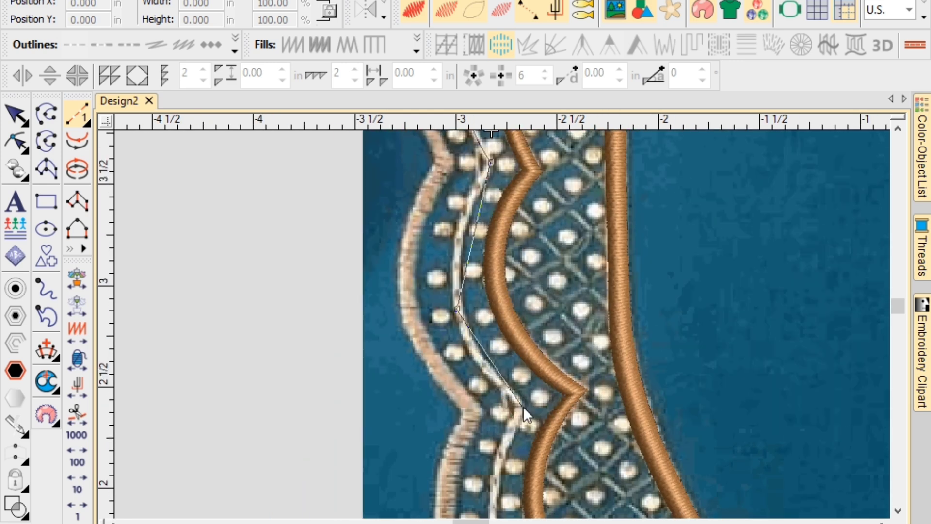
{"action": "left_click", "coordinate": [523, 406]}
{"action": "scroll", "coordinate": [500, 470], "scroll_direction": "down", "scroll_amount": 2}
{"action": "right_click", "coordinate": [495, 462]}
{"action": "scroll", "coordinate": [533, 454], "scroll_direction": "down", "scroll_amount": 4}
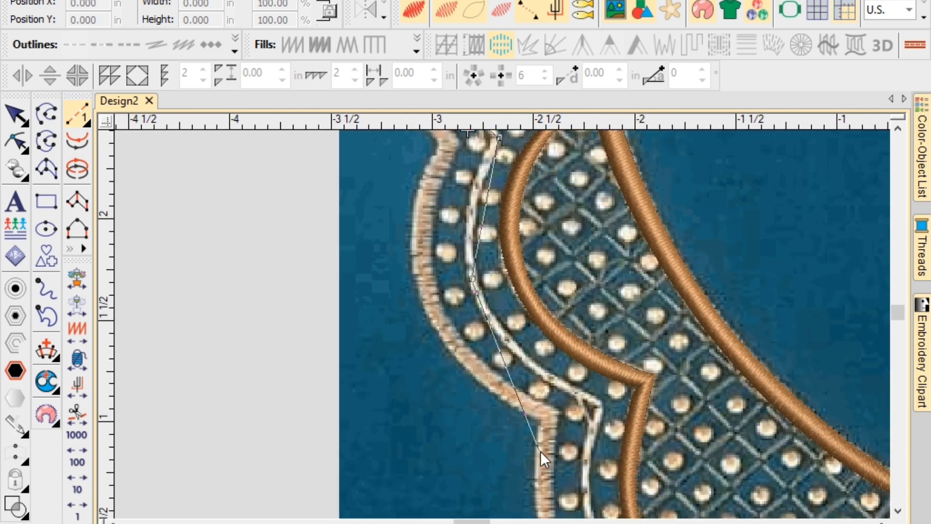
{"action": "left_click", "coordinate": [598, 403]}
{"action": "scroll", "coordinate": [508, 359], "scroll_direction": "down", "scroll_amount": 2}
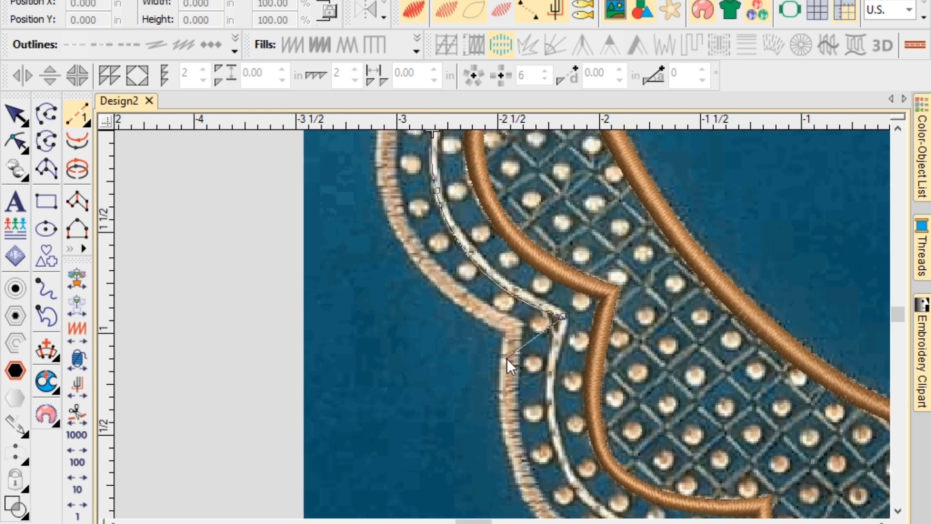
{"action": "left_click", "coordinate": [571, 473]}
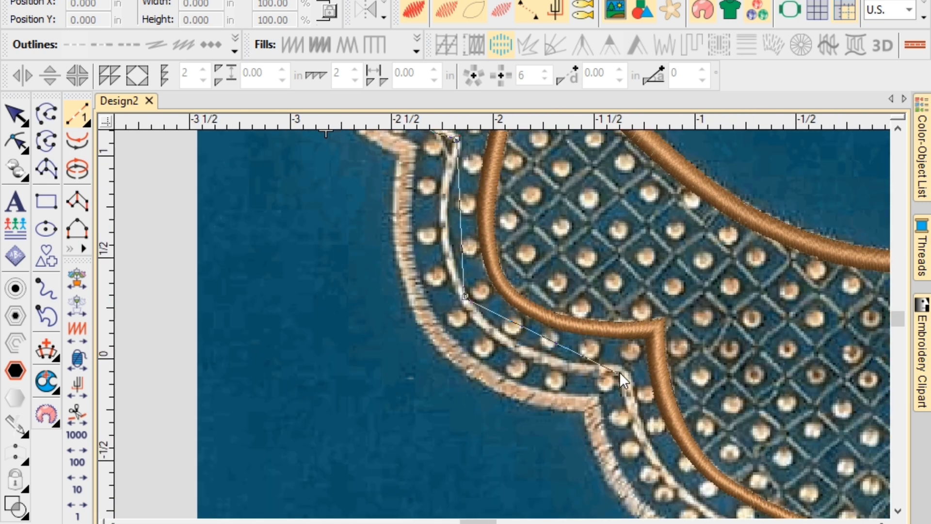
Trace the white outline around the lower scallops and up to the right-side notch.
{"action": "left_click", "coordinate": [625, 373]}
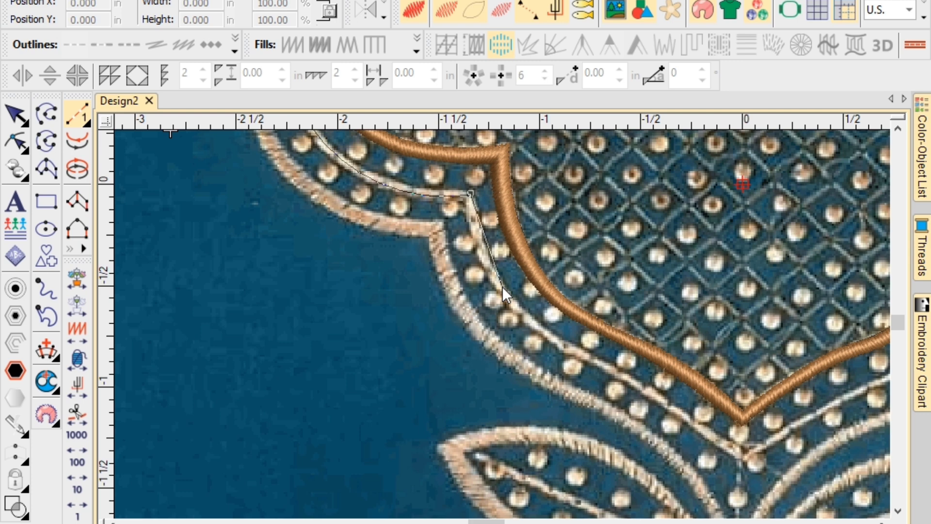
{"action": "right_click", "coordinate": [498, 281]}
{"action": "right_click", "coordinate": [595, 357]}
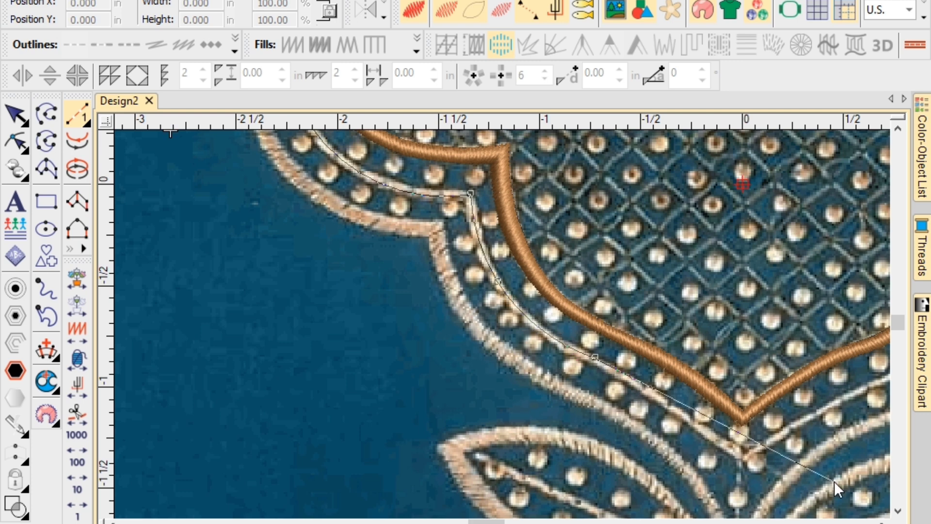
{"action": "right_click", "coordinate": [687, 418]}
{"action": "left_click", "coordinate": [743, 457]}
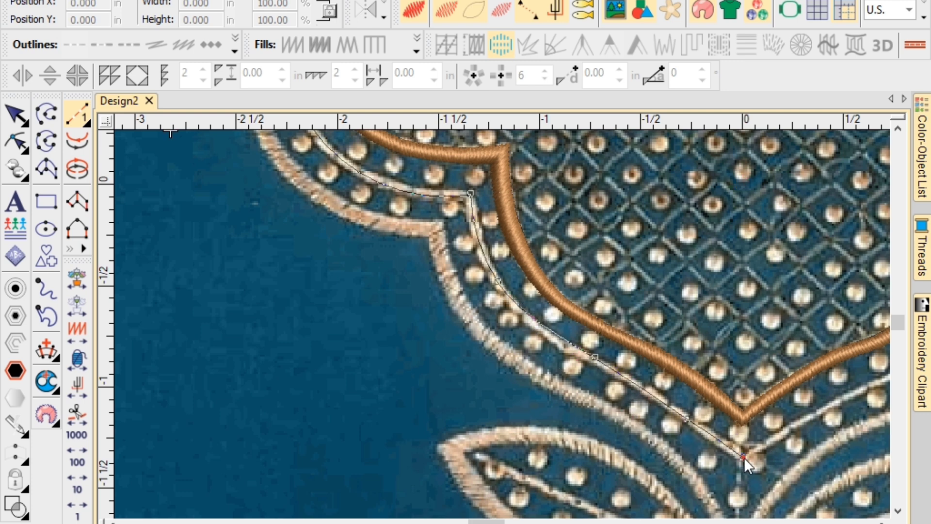
{"action": "right_click", "coordinate": [642, 383]}
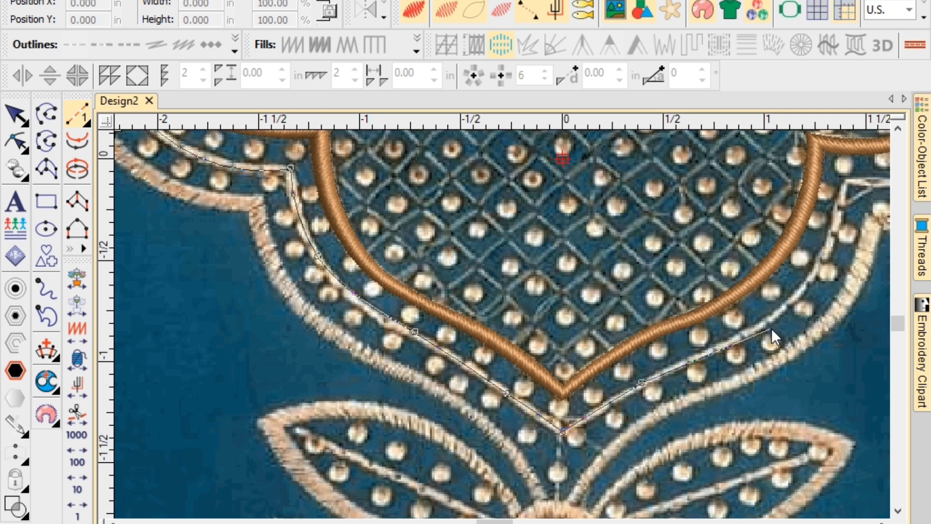
{"action": "right_click", "coordinate": [755, 330]}
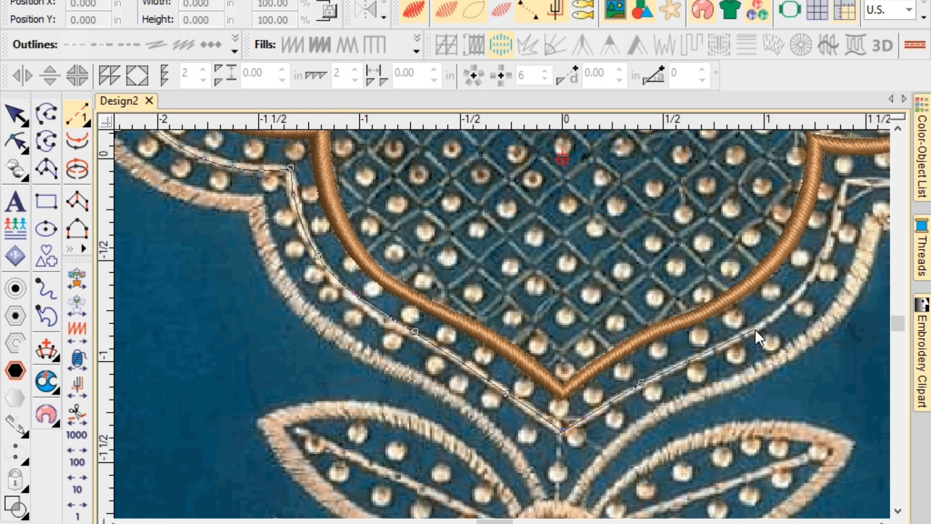
{"action": "right_click", "coordinate": [821, 263]}
{"action": "left_click", "coordinate": [850, 178]}
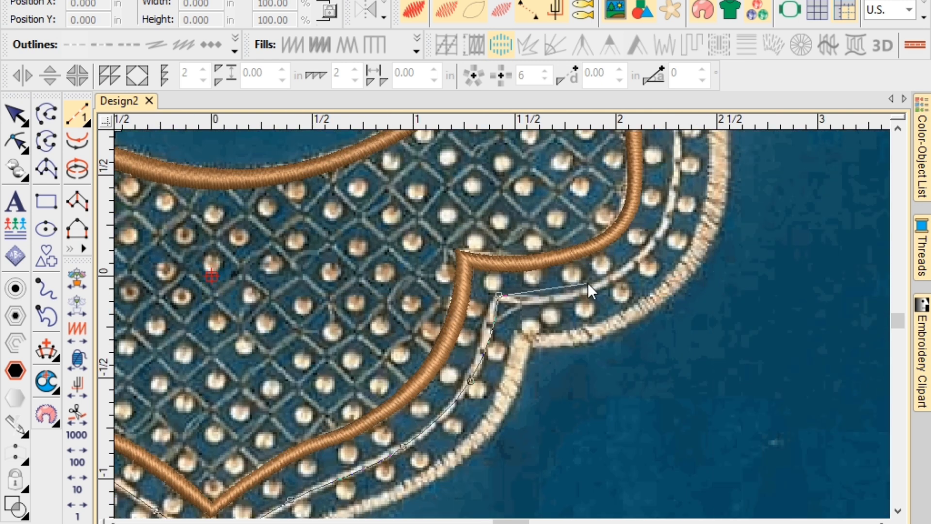
Continue the running line along the remaining scallops up to the fabric's top edge.
{"action": "right_click", "coordinate": [657, 243]}
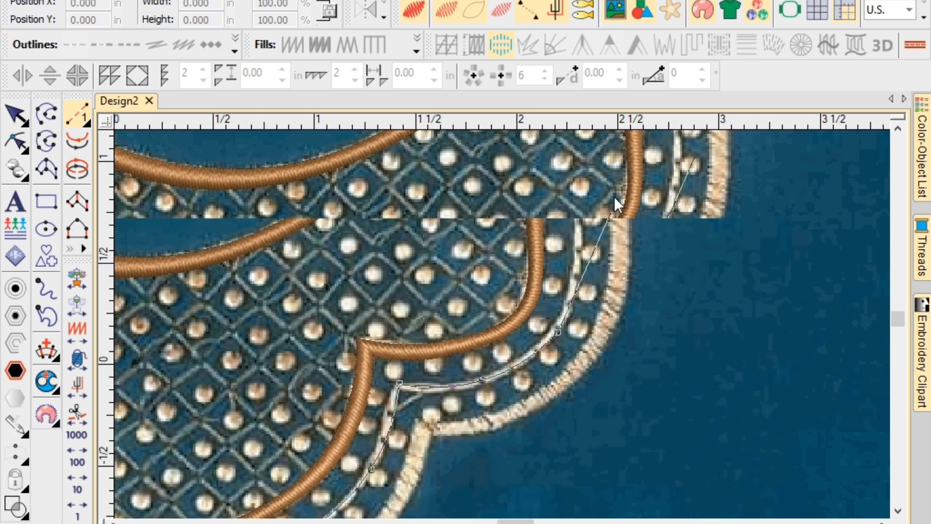
{"action": "right_click", "coordinate": [577, 240]}
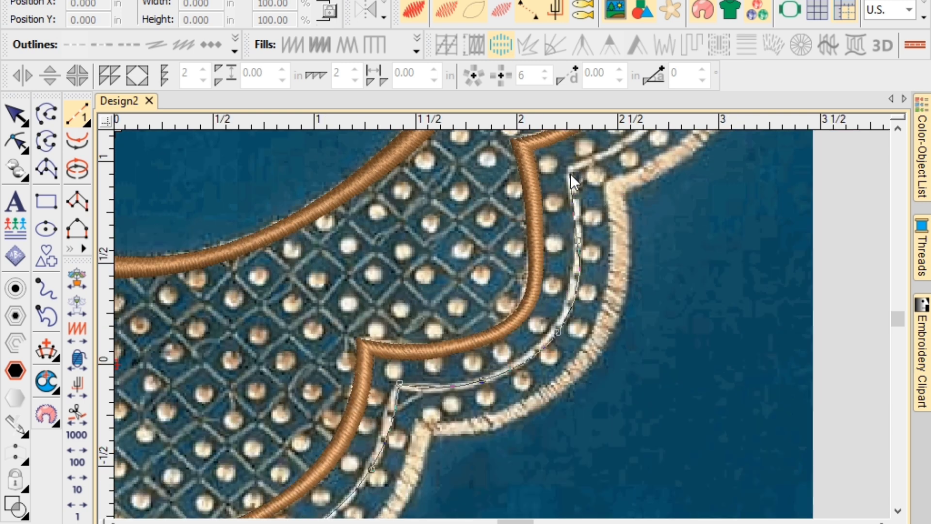
{"action": "left_click", "coordinate": [570, 169]}
{"action": "right_click", "coordinate": [607, 206]}
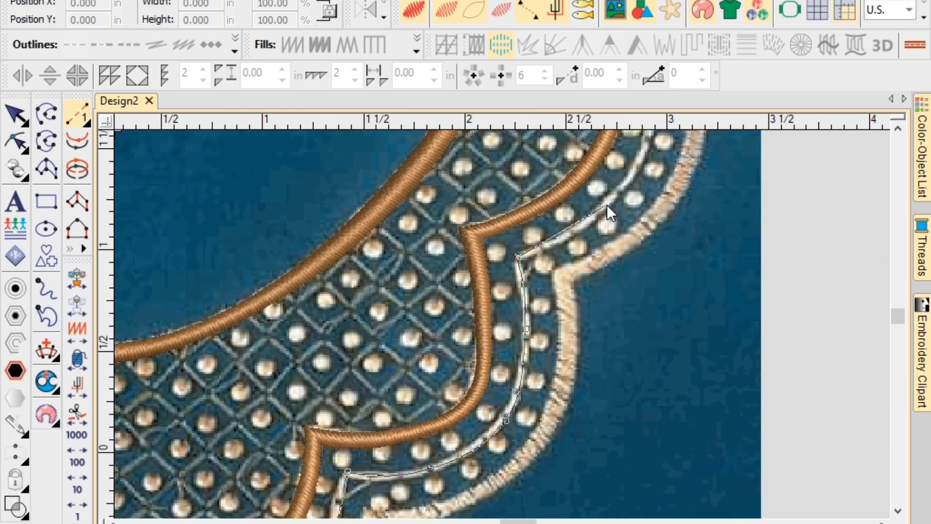
{"action": "right_click", "coordinate": [527, 301]}
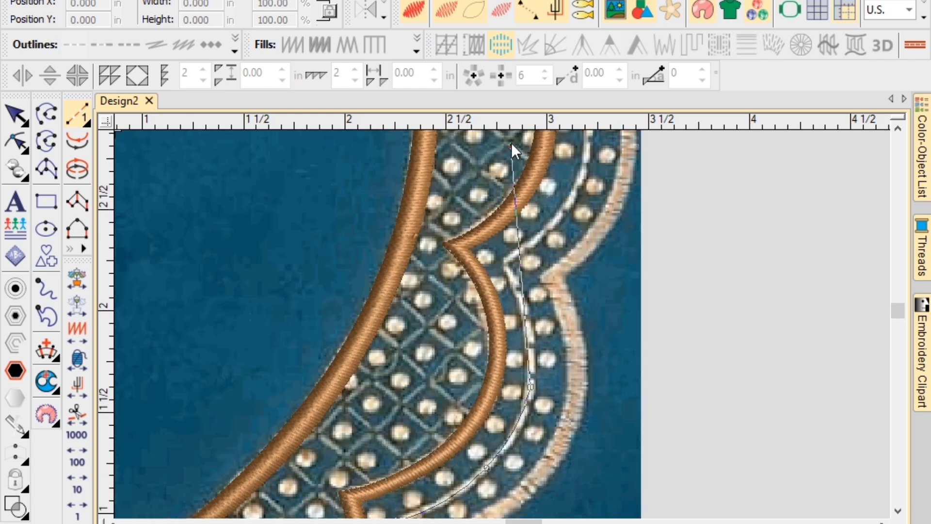
{"action": "left_click", "coordinate": [507, 262]}
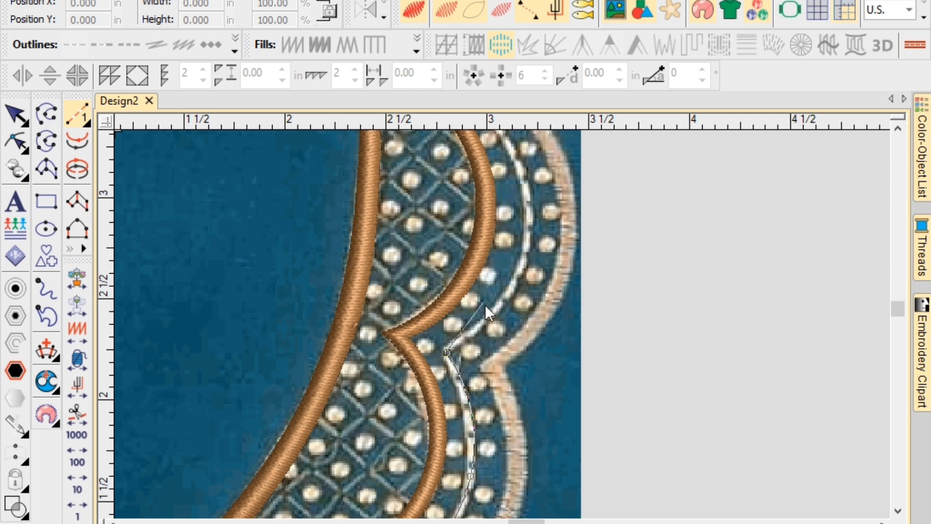
{"action": "right_click", "coordinate": [497, 310]}
{"action": "right_click", "coordinate": [531, 233]}
{"action": "left_click", "coordinate": [501, 208]}
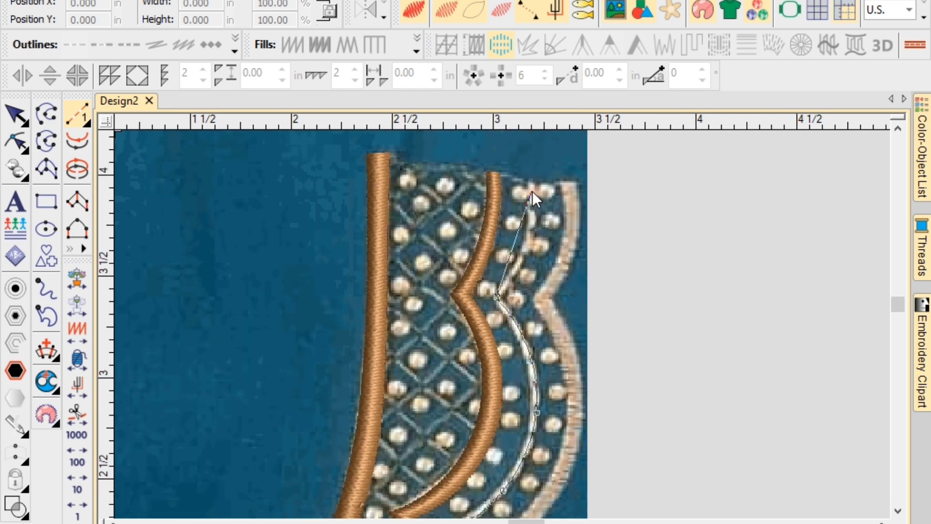
{"action": "left_click", "coordinate": [526, 244]}
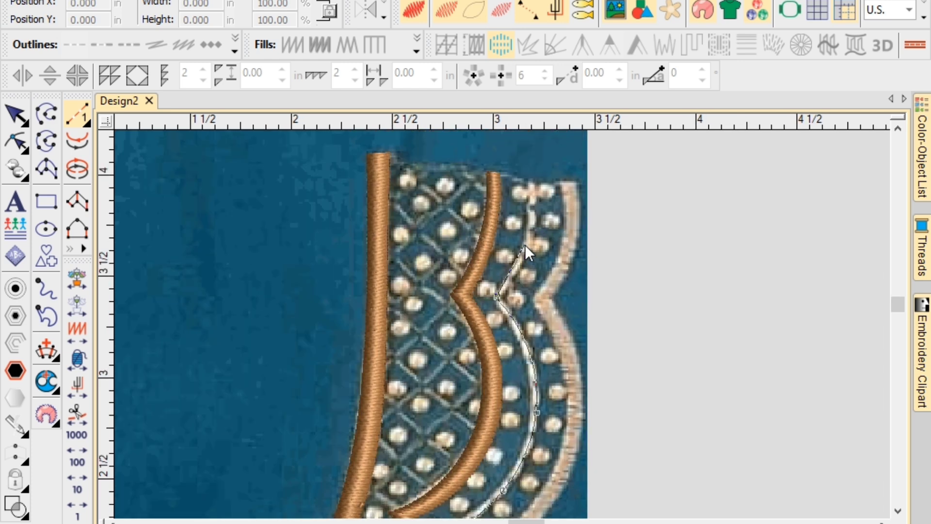
{"action": "left_click", "coordinate": [529, 183]}
Finish the scallop line to generate its running stitches and zoom around to review it.
{"action": "key", "text": "Return"}
{"action": "scroll", "coordinate": [537, 205], "scroll_direction": "down", "scroll_amount": 5}
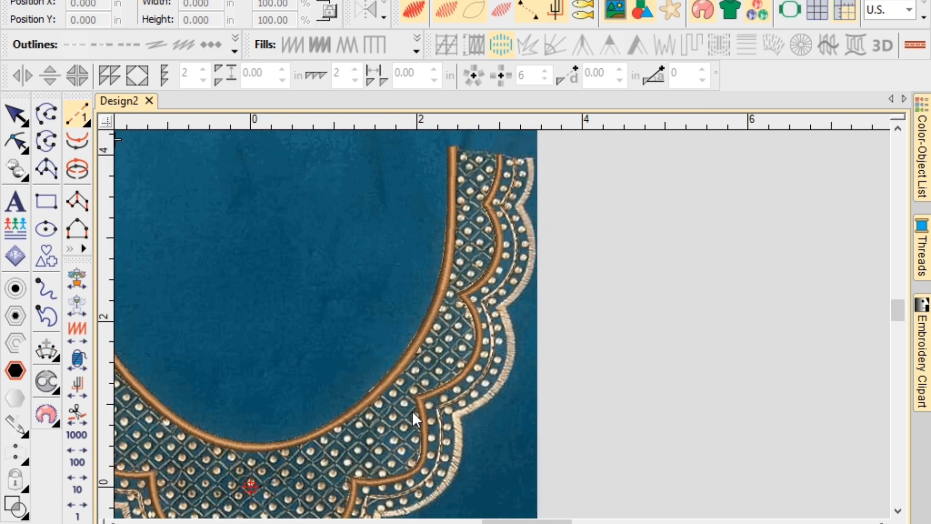
{"action": "scroll", "coordinate": [412, 411], "scroll_direction": "down", "scroll_amount": 3}
{"action": "scroll", "coordinate": [502, 324], "scroll_direction": "up", "scroll_amount": 6}
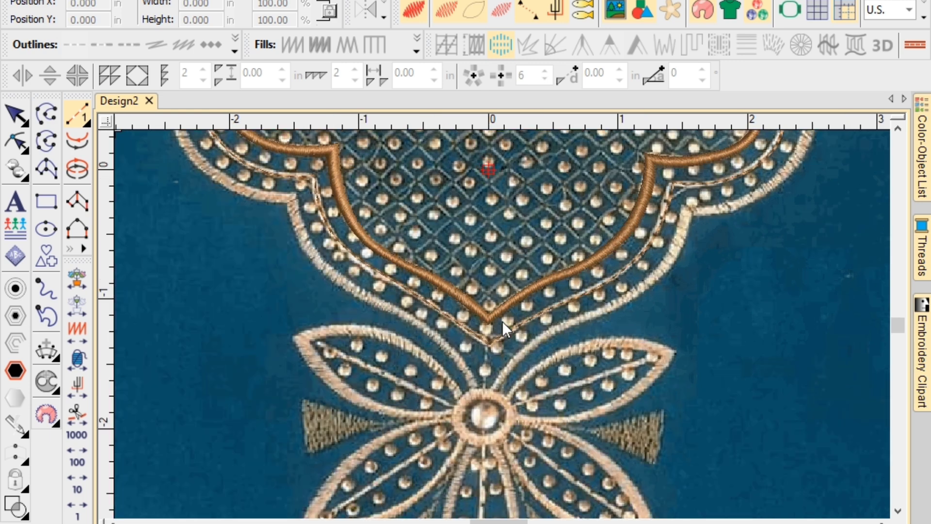
{"action": "scroll", "coordinate": [502, 323], "scroll_direction": "up", "scroll_amount": 3}
{"action": "scroll", "coordinate": [502, 327], "scroll_direction": "down", "scroll_amount": 4}
{"action": "scroll", "coordinate": [504, 328], "scroll_direction": "up", "scroll_amount": 1}
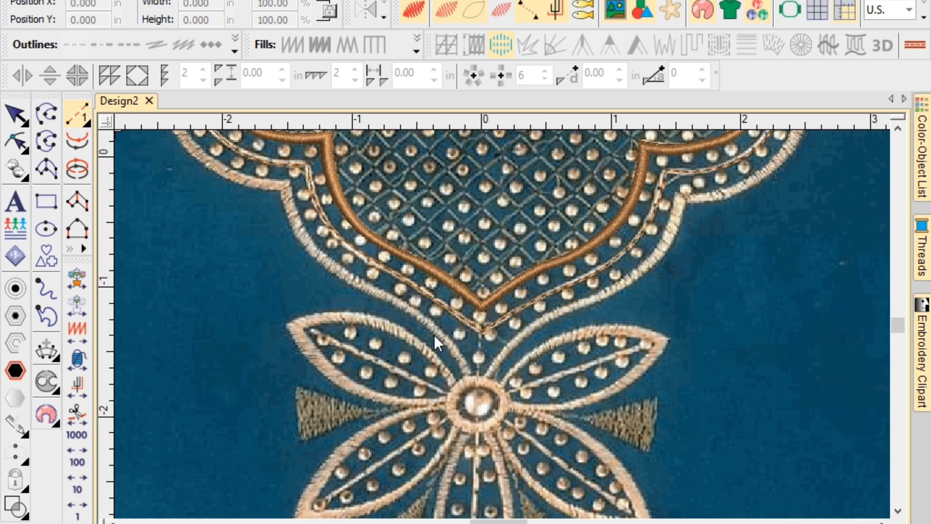
{"action": "scroll", "coordinate": [502, 323], "scroll_direction": "down", "scroll_amount": 4}
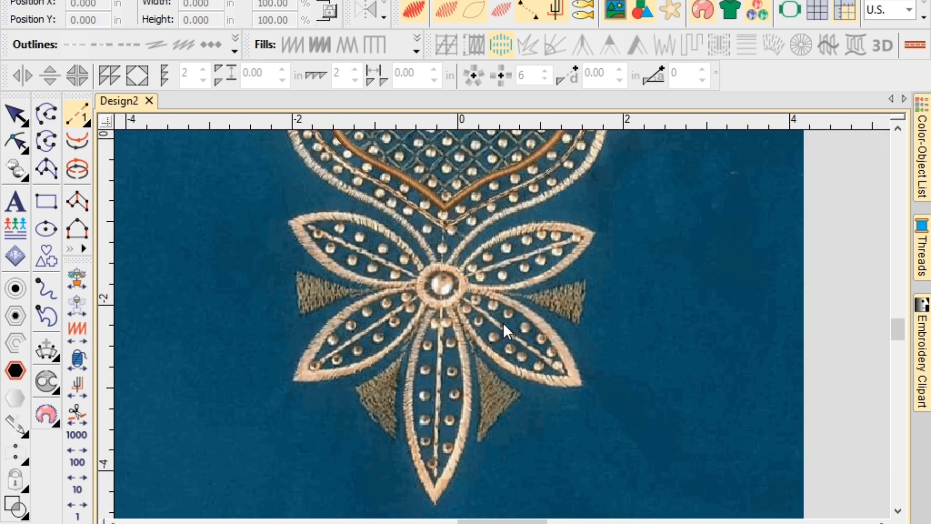
{"action": "scroll", "coordinate": [502, 321], "scroll_direction": "down", "scroll_amount": 5}
Toggle the backdrop photo off and on to compare stitches, then switch to satin column digitizing.
{"action": "key", "text": "d"}
{"action": "scroll", "coordinate": [502, 323], "scroll_direction": "up", "scroll_amount": 6}
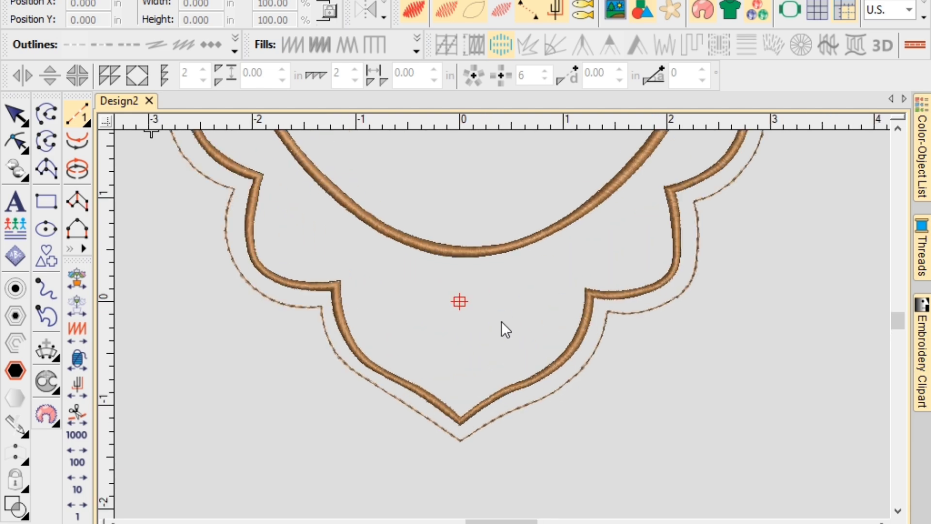
{"action": "key", "text": "d"}
{"action": "key", "text": "d"}
{"action": "key", "text": "d"}
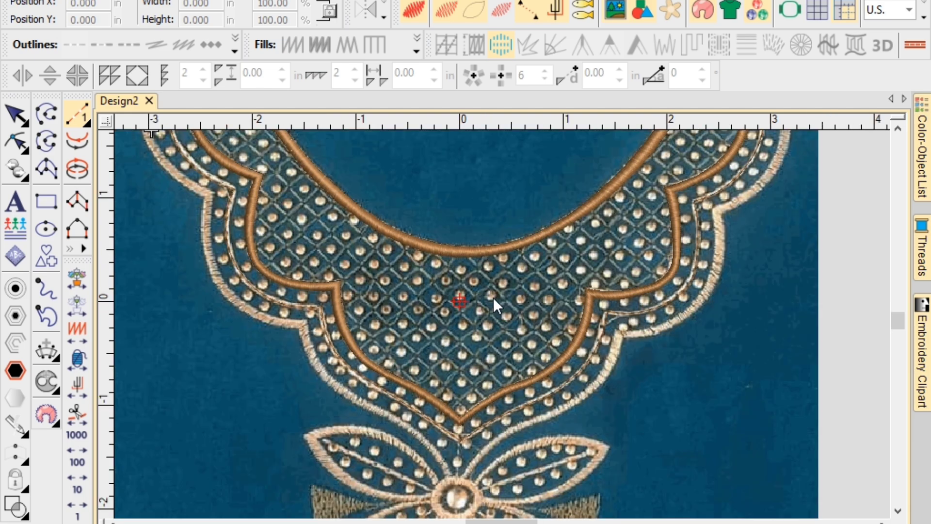
{"action": "scroll", "coordinate": [493, 298], "scroll_direction": "down", "scroll_amount": 3}
{"action": "scroll", "coordinate": [502, 322], "scroll_direction": "up", "scroll_amount": 6}
{"action": "key", "text": "d"}
{"action": "key", "text": "d"}
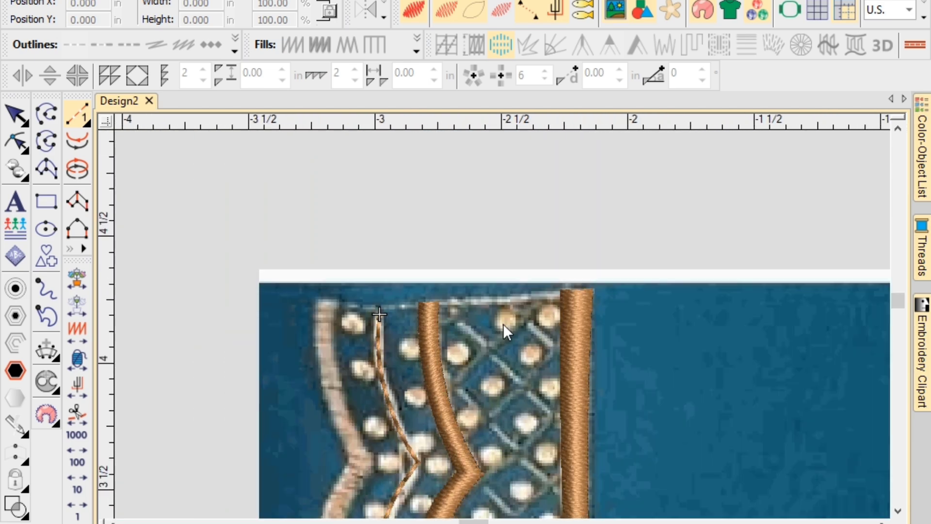
{"action": "key", "text": "d"}
{"action": "key", "text": "d"}
{"action": "scroll", "coordinate": [503, 324], "scroll_direction": "down", "scroll_amount": 1}
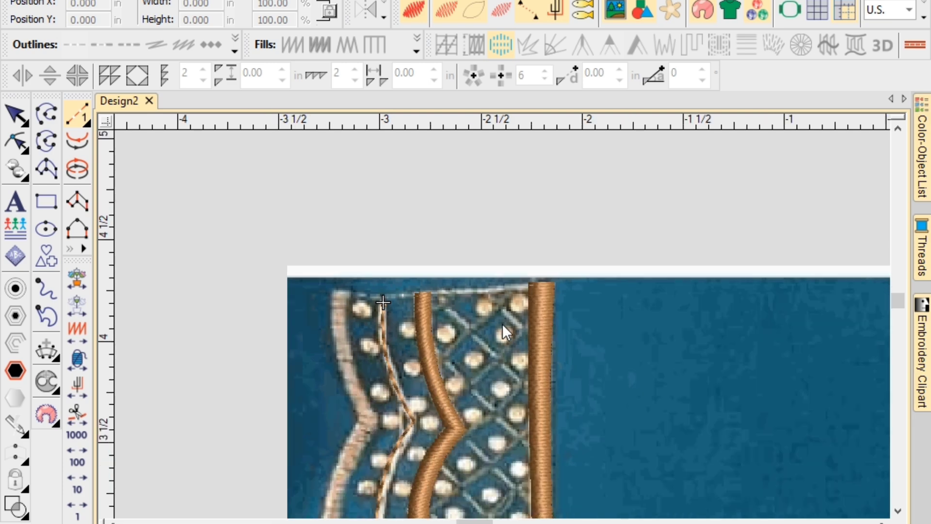
{"action": "scroll", "coordinate": [501, 324], "scroll_direction": "down", "scroll_amount": 4}
{"action": "key", "text": "d"}
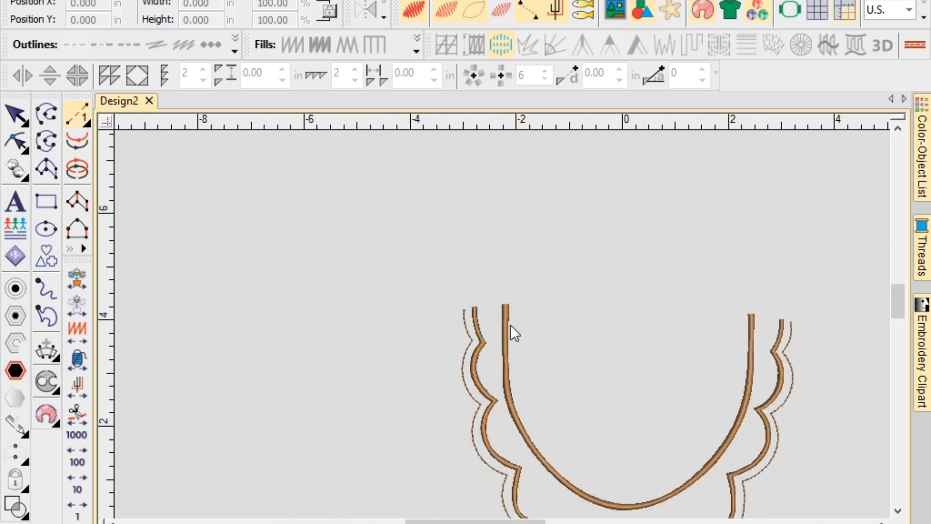
{"action": "key", "text": "d"}
{"action": "scroll", "coordinate": [512, 329], "scroll_direction": "down", "scroll_amount": 3}
{"action": "scroll", "coordinate": [643, 403], "scroll_direction": "up", "scroll_amount": 2}
{"action": "scroll", "coordinate": [481, 217], "scroll_direction": "up", "scroll_amount": 2}
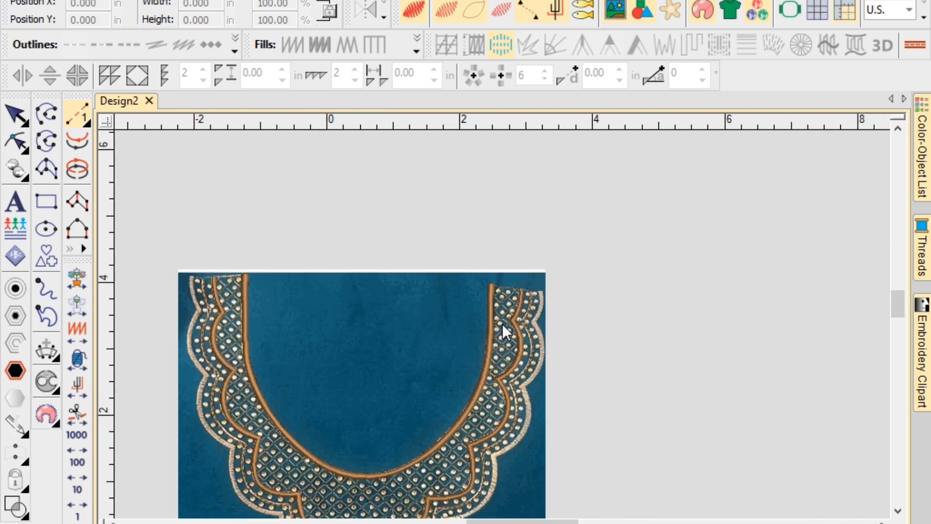
{"action": "scroll", "coordinate": [502, 324], "scroll_direction": "up", "scroll_amount": 3}
{"action": "key", "text": "d"}
{"action": "key", "text": "d"}
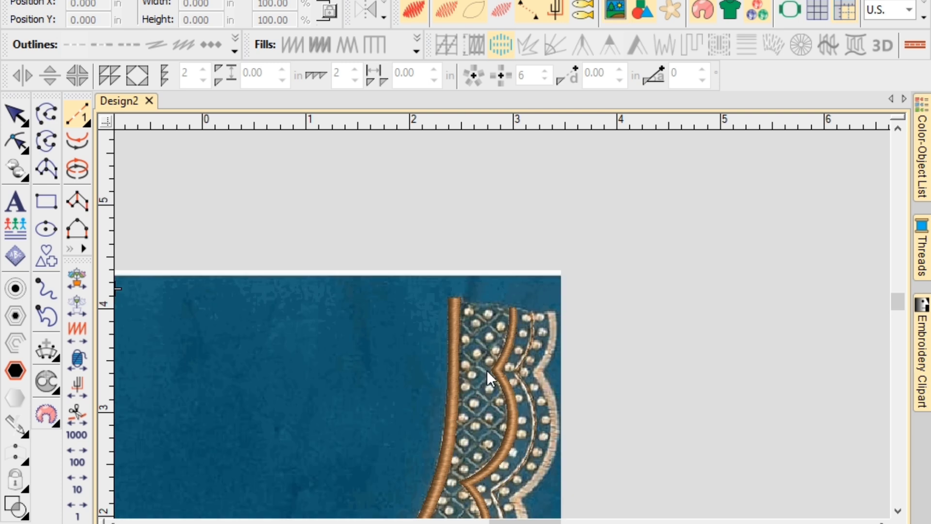
{"action": "scroll", "coordinate": [502, 324], "scroll_direction": "up", "scroll_amount": 3}
{"action": "key", "text": "d"}
{"action": "key", "text": "d"}
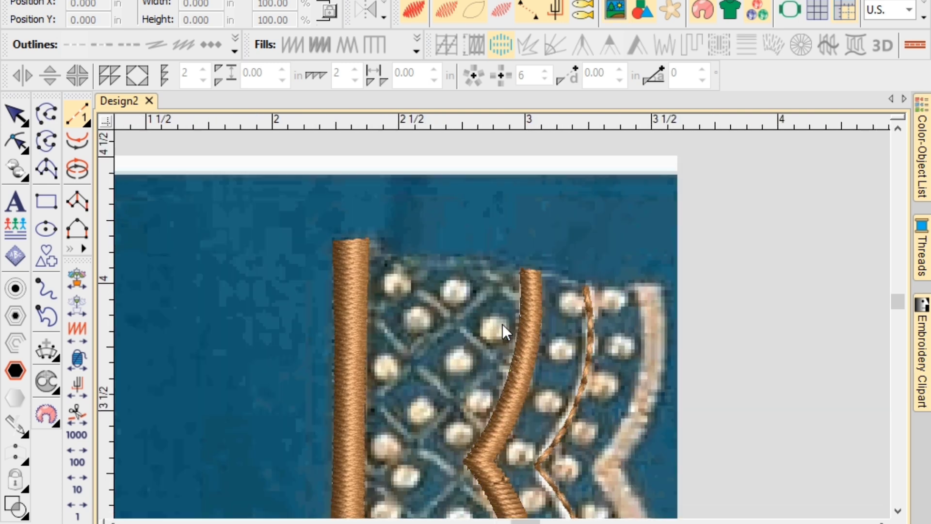
{"action": "scroll", "coordinate": [600, 319], "scroll_direction": "down", "scroll_amount": 2}
{"action": "scroll", "coordinate": [514, 304], "scroll_direction": "up", "scroll_amount": 4}
{"action": "key", "text": "space"}
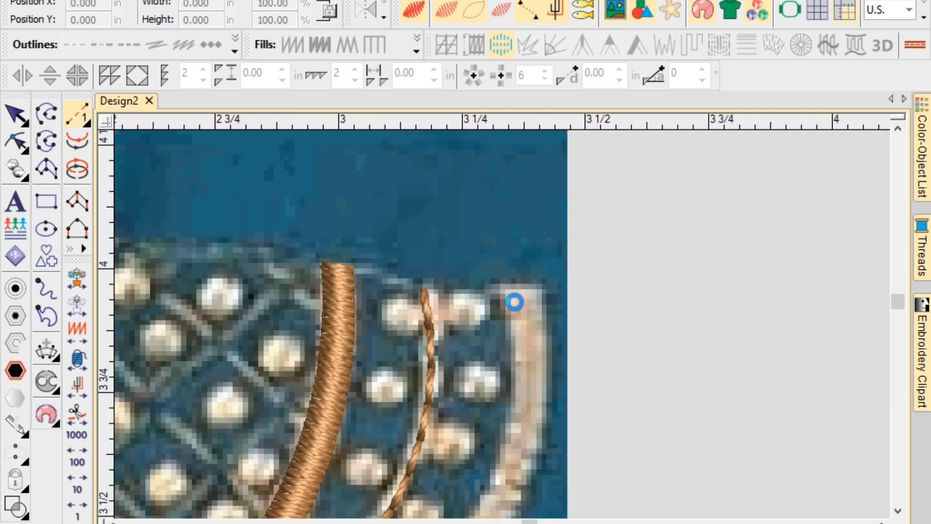
Lay the first rung pairs of a brown satin column down the cream border from its top.
{"action": "left_click", "coordinate": [498, 285]}
{"action": "left_click", "coordinate": [549, 285]}
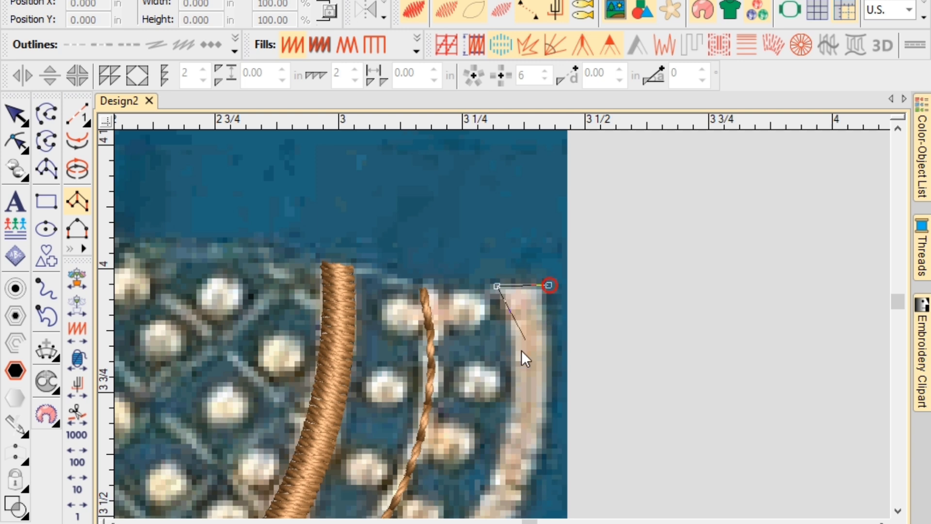
{"action": "left_click", "coordinate": [501, 441]}
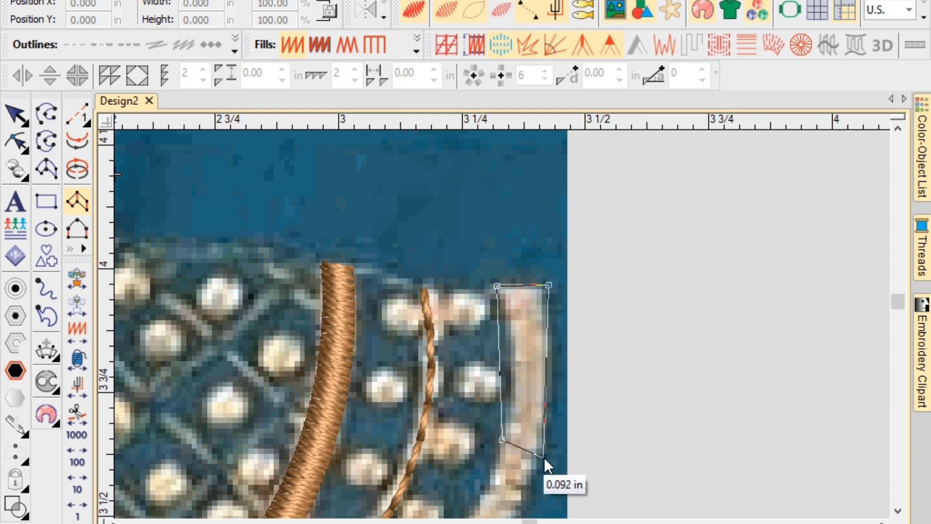
{"action": "left_click", "coordinate": [538, 464]}
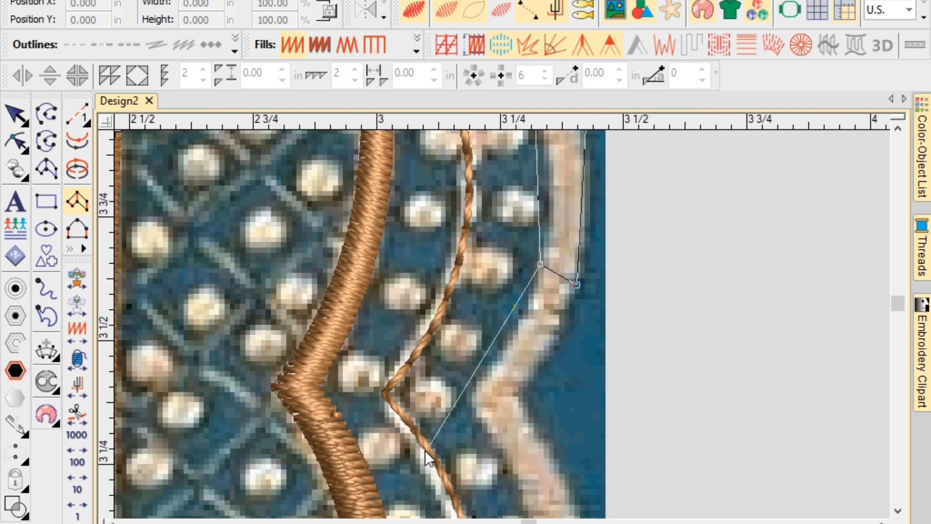
{"action": "left_click", "coordinate": [475, 399]}
{"action": "left_click", "coordinate": [517, 396]}
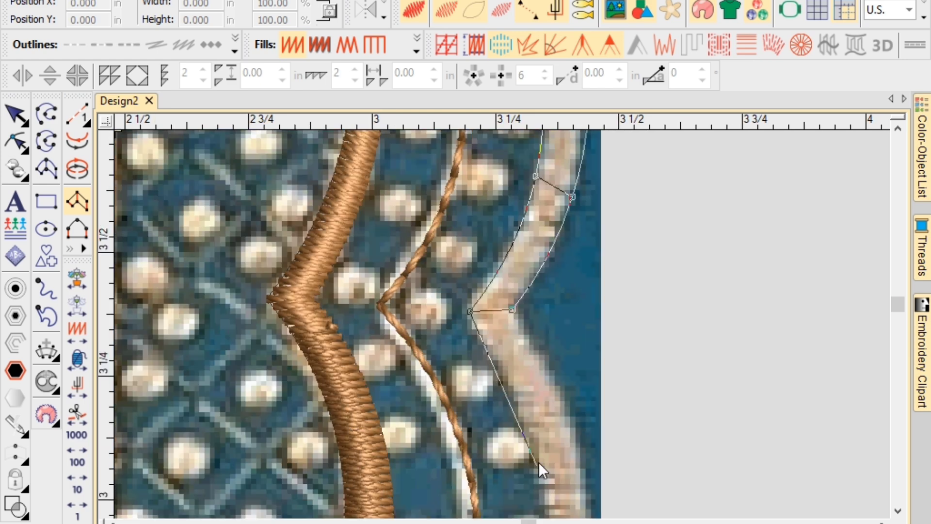
{"action": "left_click", "coordinate": [533, 446]}
{"action": "left_click", "coordinate": [575, 435]}
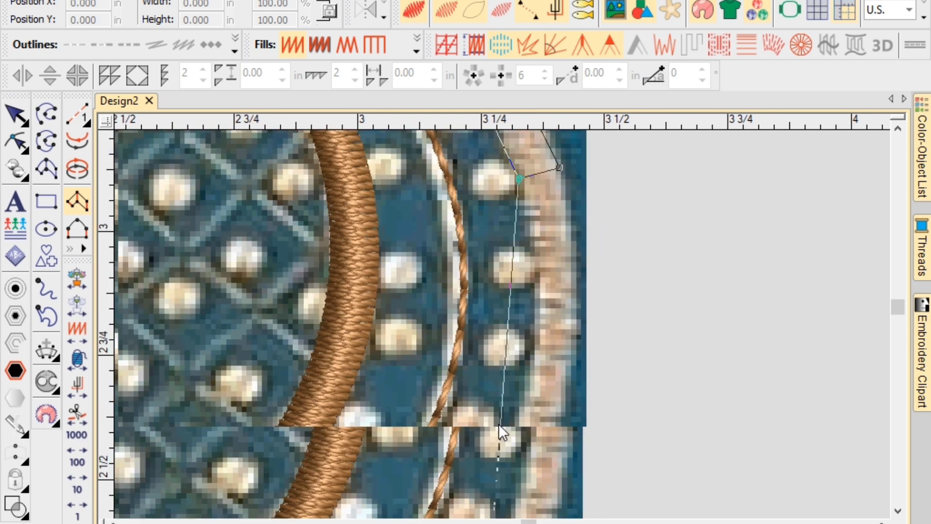
{"action": "left_click", "coordinate": [515, 434]}
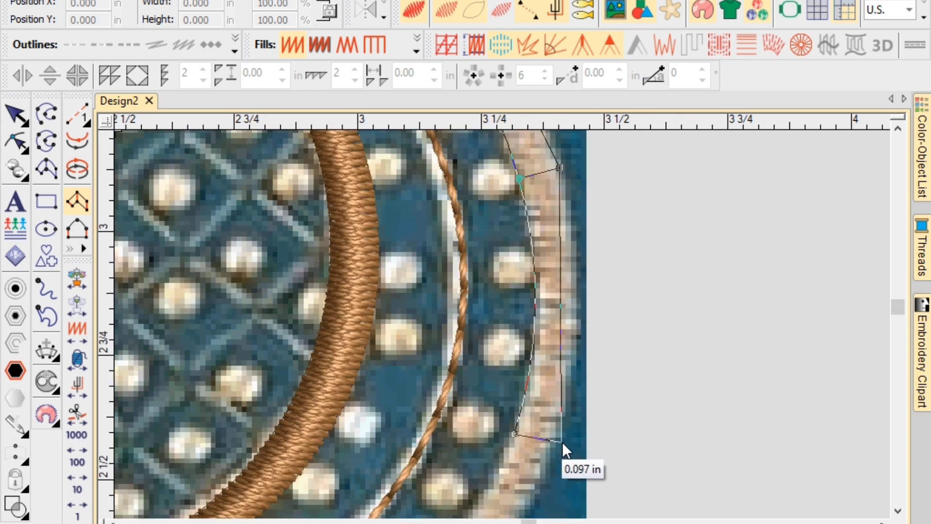
{"action": "left_click", "coordinate": [555, 439]}
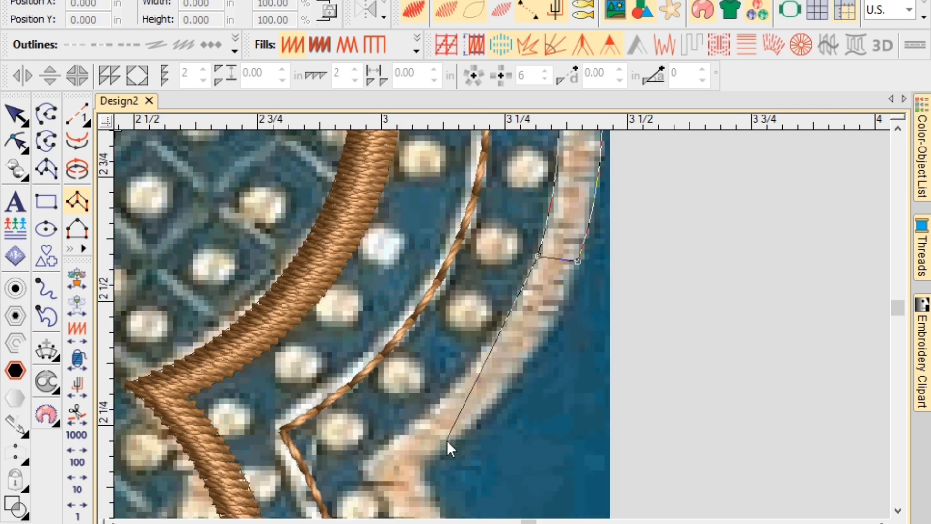
{"action": "left_click", "coordinate": [442, 401]}
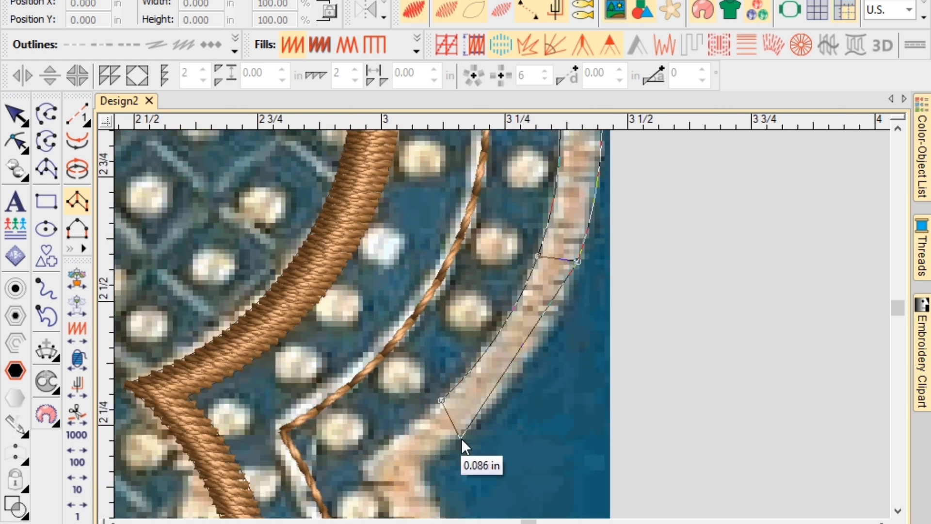
{"action": "left_click", "coordinate": [461, 438]}
{"action": "left_click", "coordinate": [363, 469]}
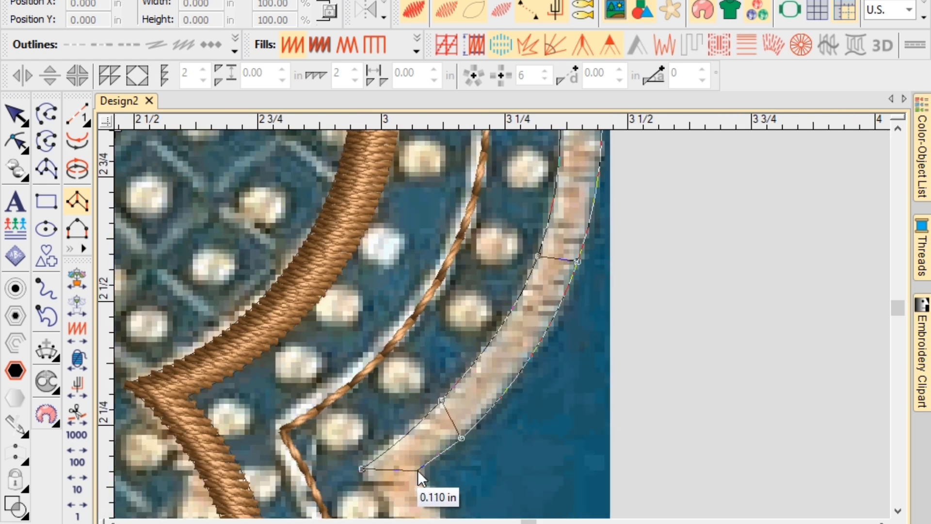
{"action": "left_click", "coordinate": [418, 470]}
{"action": "scroll", "coordinate": [504, 331], "scroll_direction": "down", "scroll_amount": 2}
Continue the column's rungs around the scallop dips and bends of the border.
{"action": "left_click", "coordinate": [502, 370]}
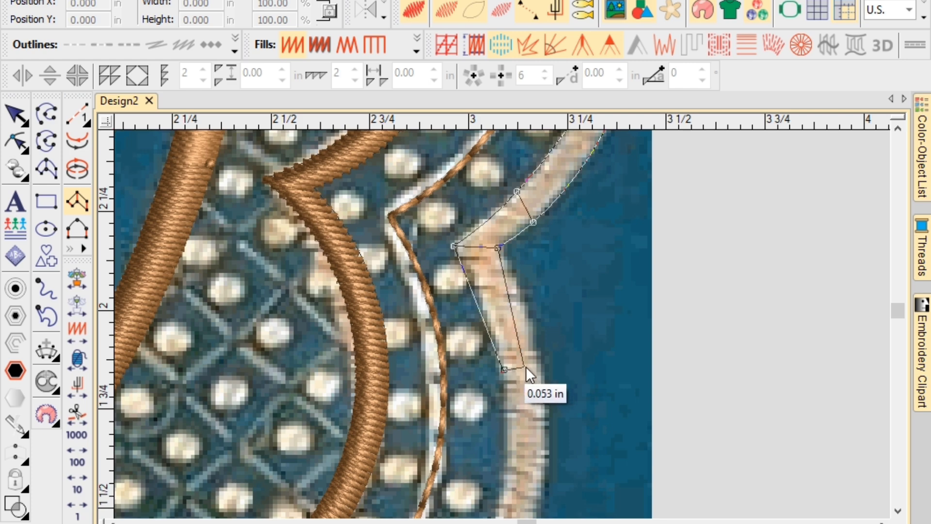
{"action": "left_click", "coordinate": [539, 369]}
{"action": "scroll", "coordinate": [520, 396], "scroll_direction": "down", "scroll_amount": 2}
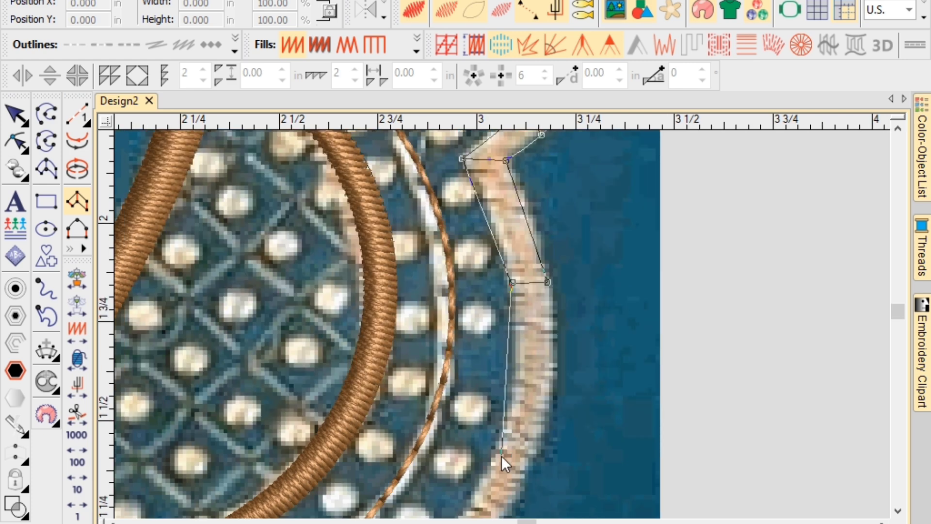
{"action": "left_click", "coordinate": [493, 455]}
{"action": "left_click", "coordinate": [529, 473]}
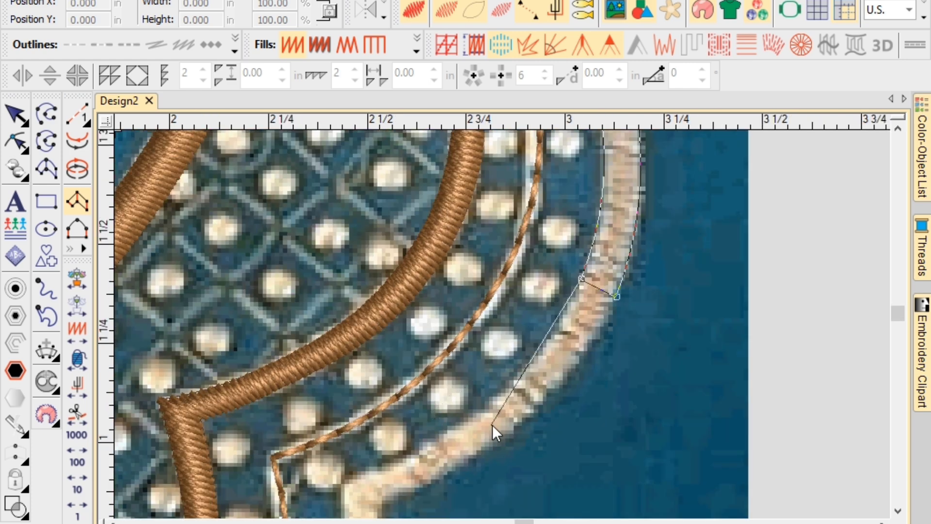
{"action": "left_click", "coordinate": [482, 412]}
{"action": "right_click", "coordinate": [492, 447]}
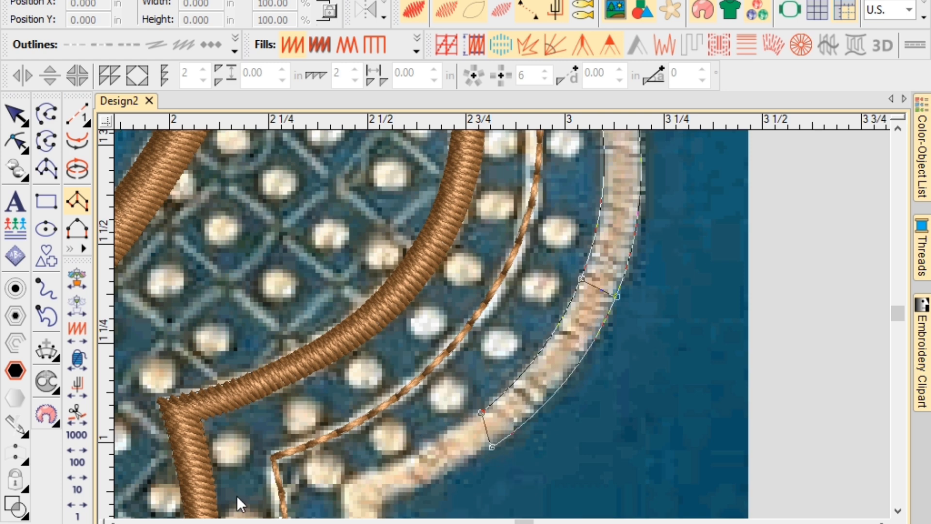
{"action": "middle_click", "coordinate": [238, 498]}
{"action": "left_click", "coordinate": [603, 307]}
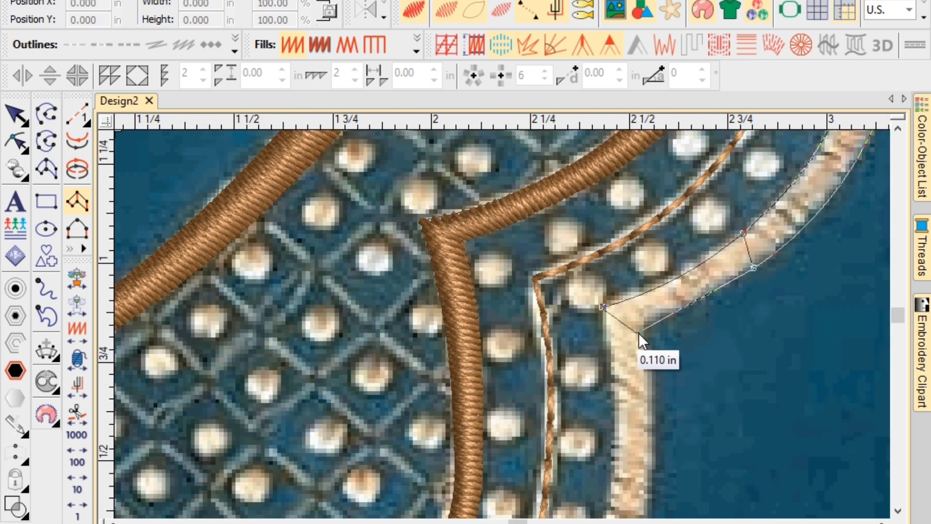
{"action": "left_click", "coordinate": [640, 327]}
{"action": "left_click", "coordinate": [576, 406]}
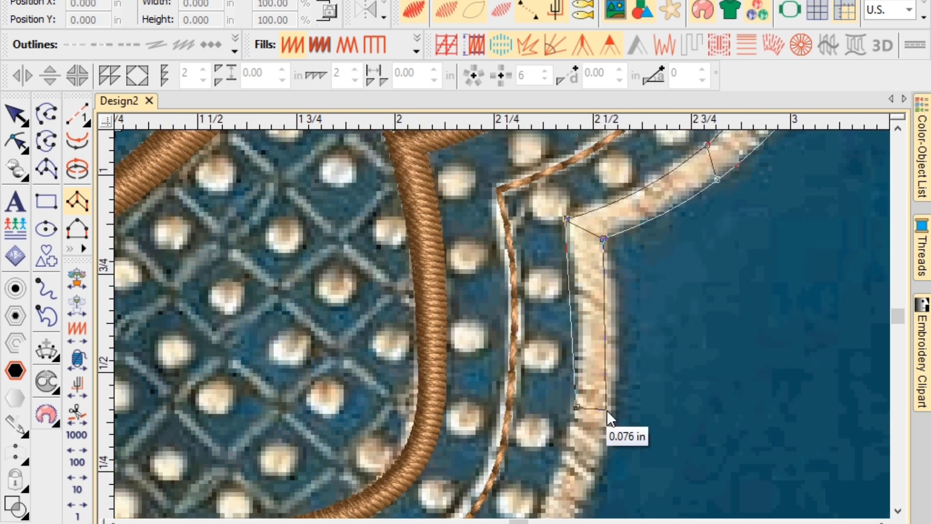
{"action": "left_click", "coordinate": [611, 417]}
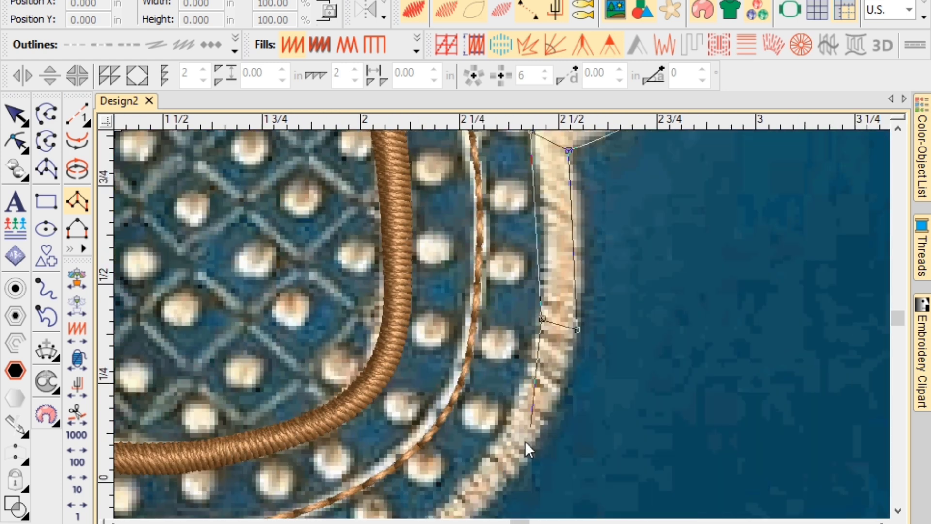
{"action": "left_click", "coordinate": [475, 471]}
{"action": "left_click", "coordinate": [505, 492]}
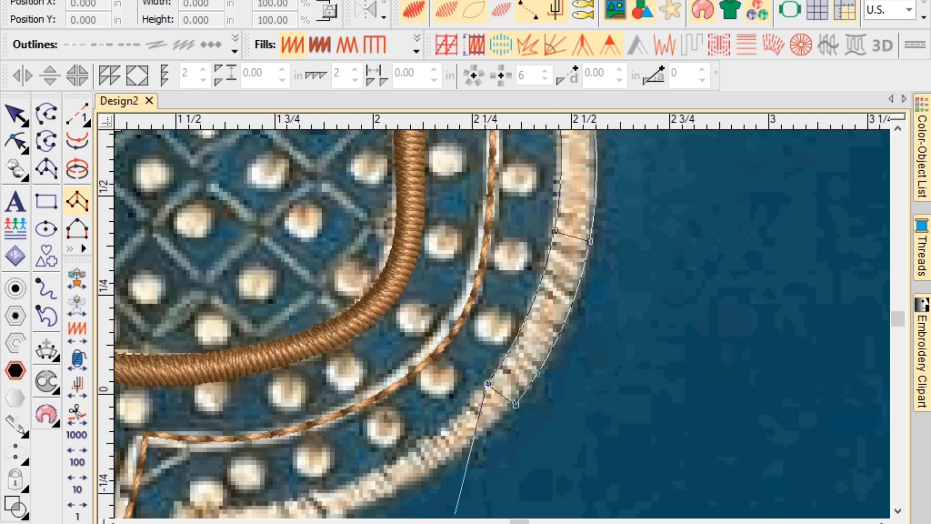
{"action": "left_click", "coordinate": [345, 484]}
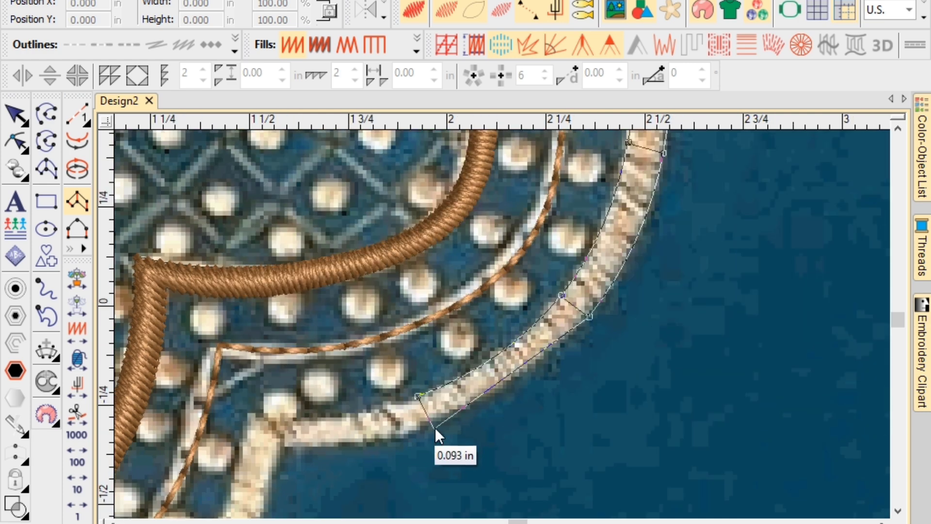
{"action": "left_click", "coordinate": [435, 427]}
Carry the column through the last scallops to the flower centre and generate its satin stitches.
{"action": "left_click", "coordinate": [432, 365]}
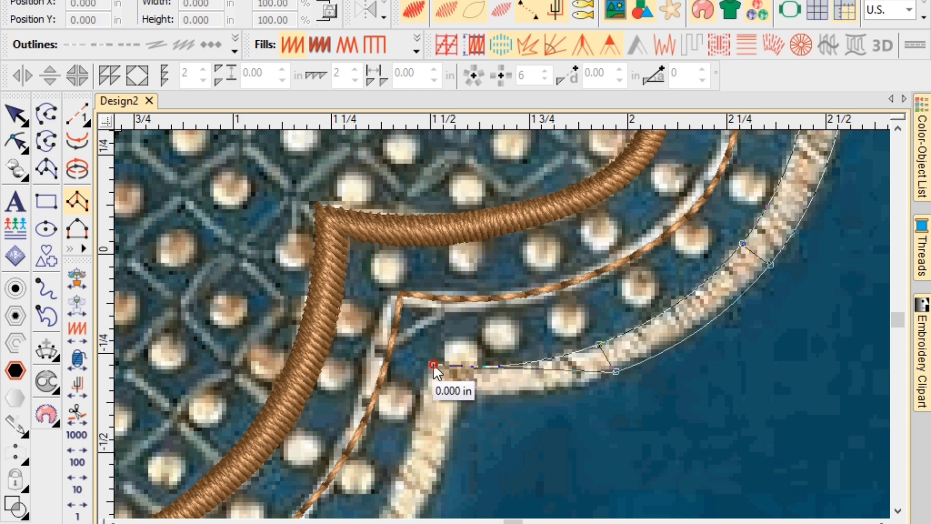
{"action": "left_click", "coordinate": [465, 387]}
{"action": "left_click", "coordinate": [441, 394]}
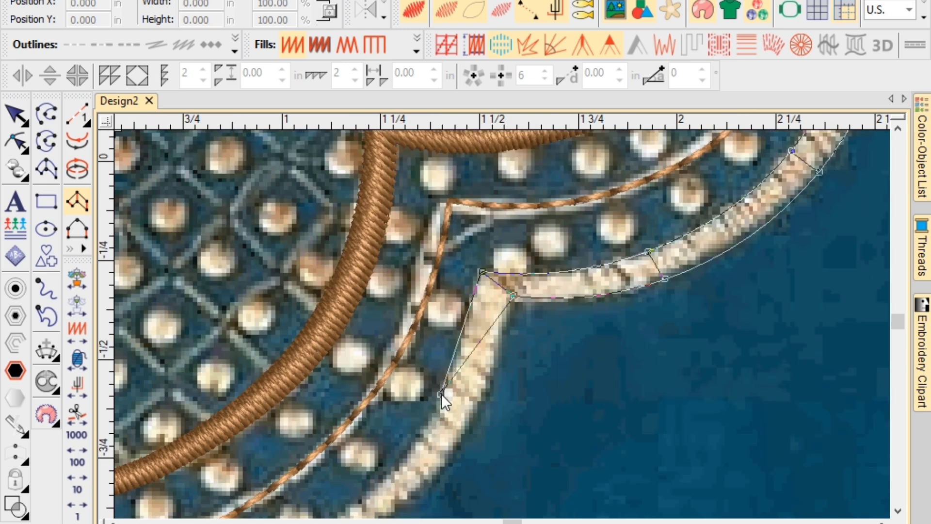
{"action": "left_click", "coordinate": [470, 427]}
{"action": "left_click", "coordinate": [407, 440]}
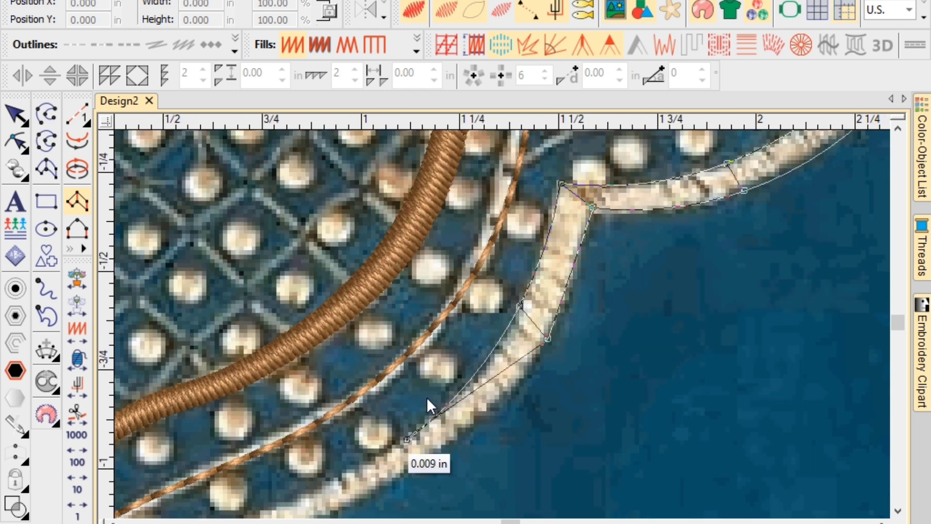
{"action": "left_click", "coordinate": [418, 467]}
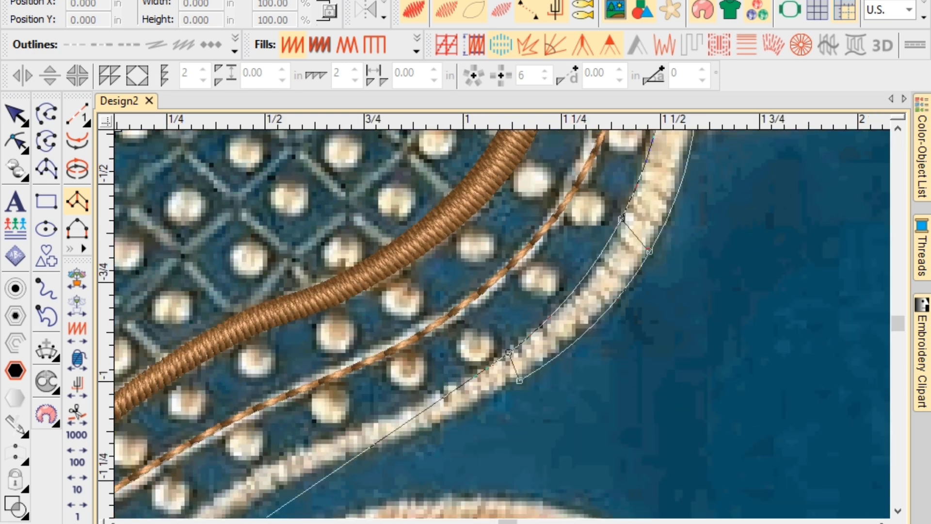
{"action": "left_click", "coordinate": [395, 411]}
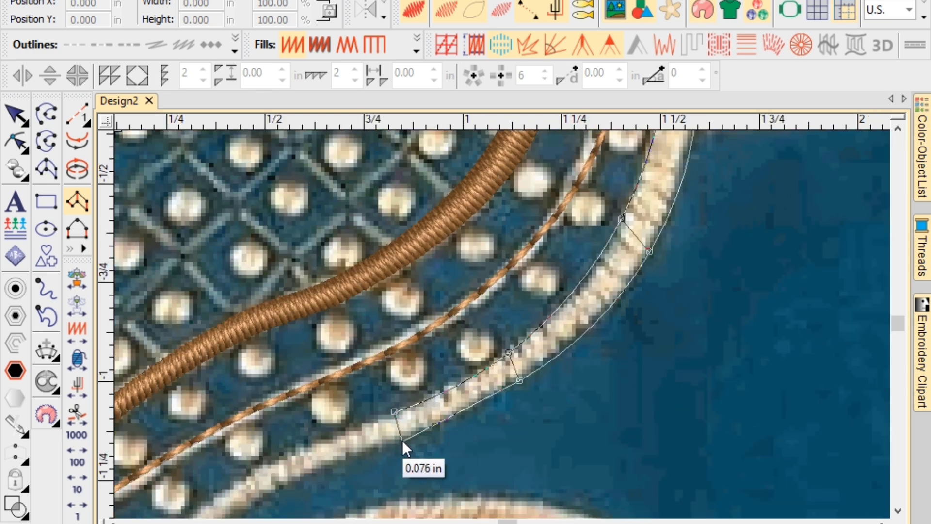
{"action": "left_click", "coordinate": [401, 441]}
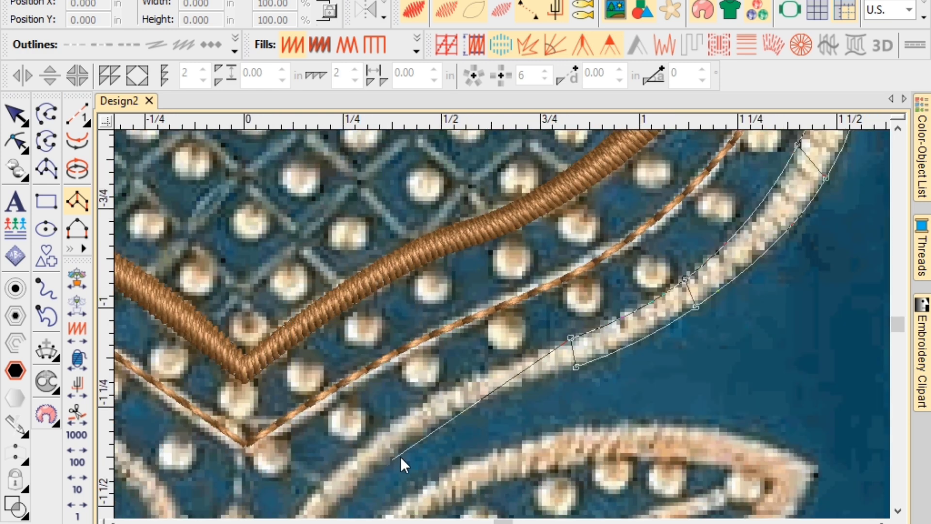
{"action": "left_click", "coordinate": [448, 381]}
{"action": "left_click", "coordinate": [451, 412]}
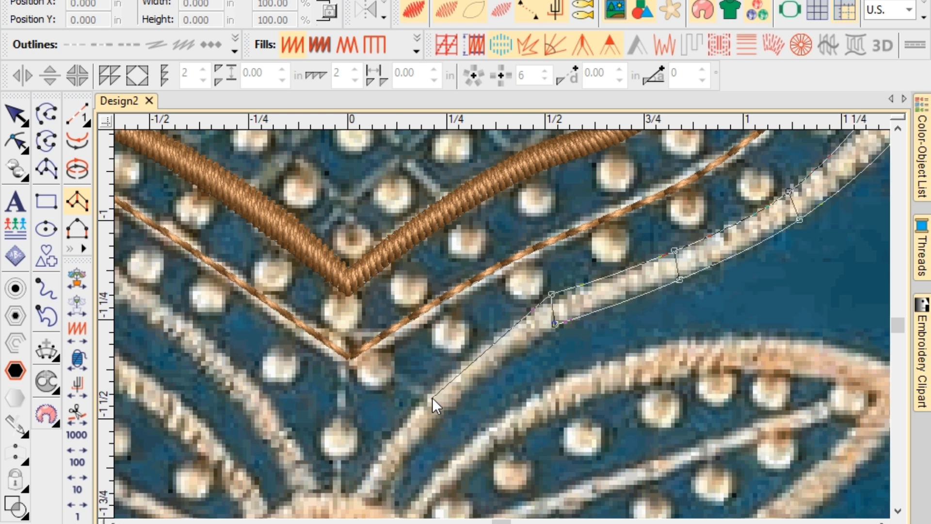
{"action": "left_click", "coordinate": [432, 389]}
{"action": "left_click", "coordinate": [449, 416]}
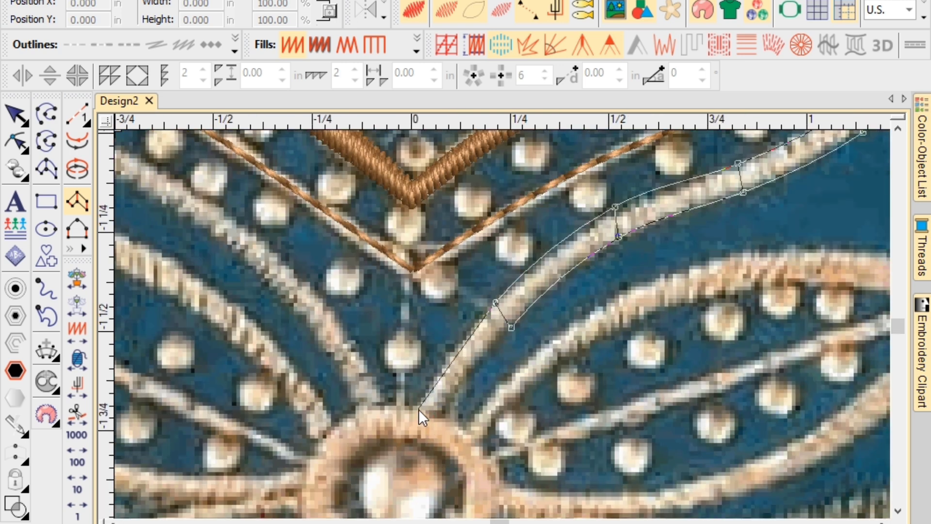
{"action": "left_click", "coordinate": [417, 408]}
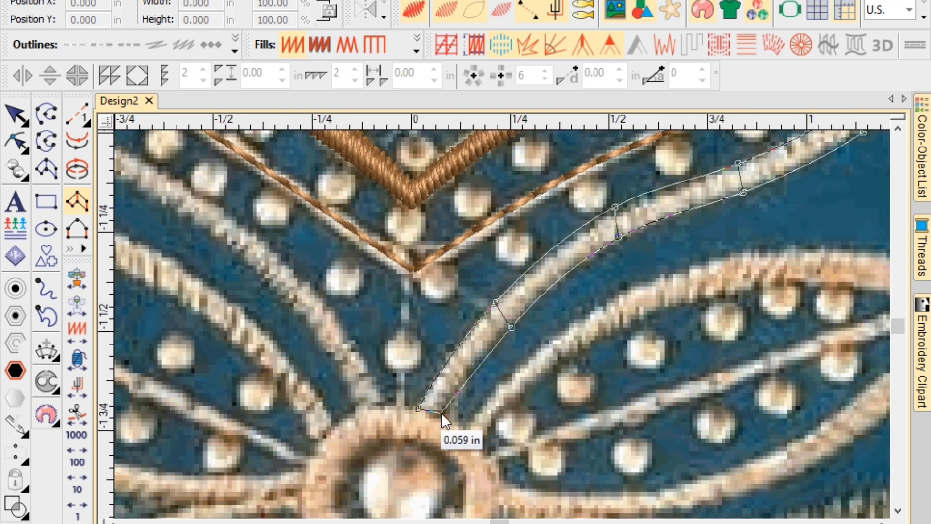
{"action": "left_click", "coordinate": [441, 413]}
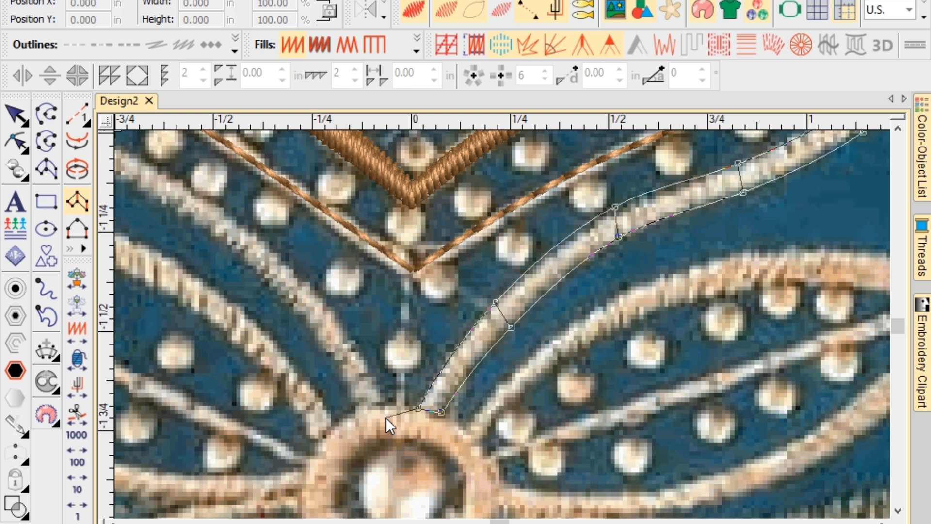
{"action": "key", "text": "Return"}
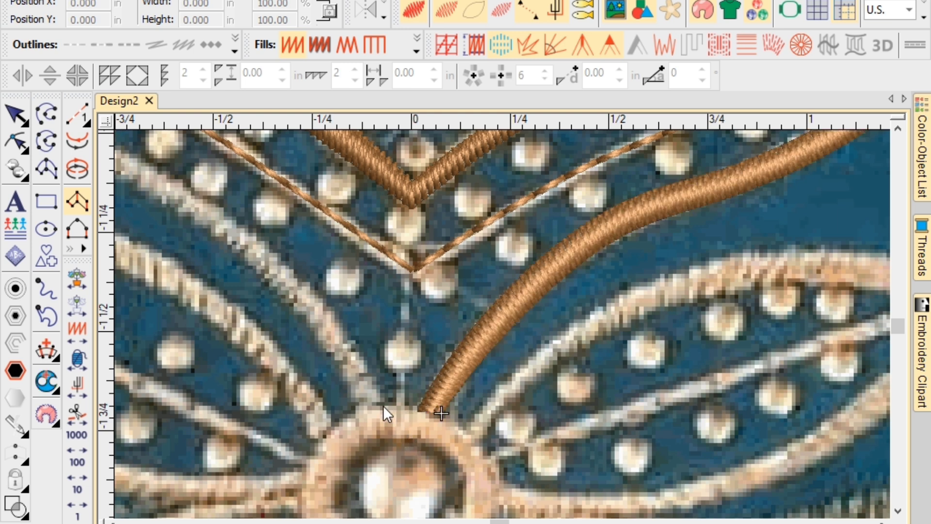
Start a new brown satin column at the flower centre and run it up the left stripe.
{"action": "left_click", "coordinate": [385, 404]}
{"action": "left_click", "coordinate": [358, 411]}
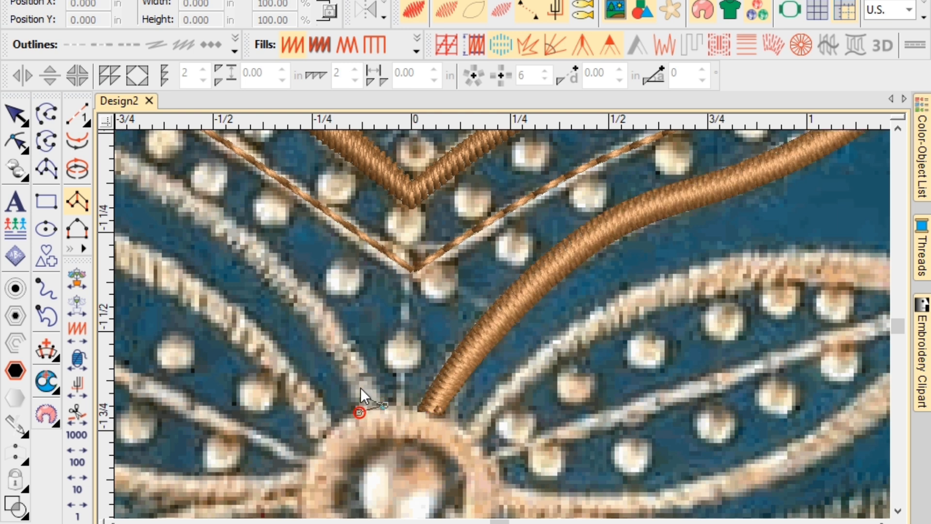
{"action": "left_click", "coordinate": [351, 342]}
{"action": "left_click", "coordinate": [334, 363]}
{"action": "left_click", "coordinate": [266, 244]}
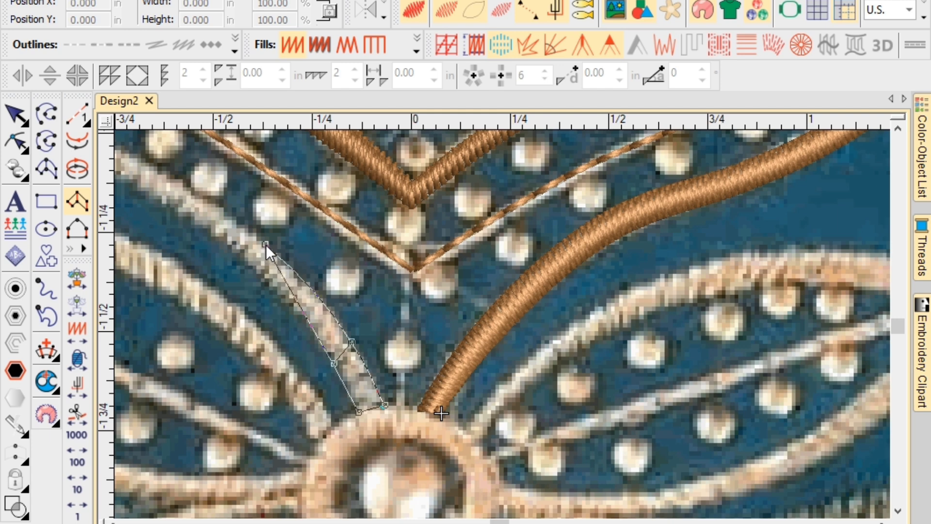
{"action": "right_click", "coordinate": [260, 269]}
{"action": "right_click", "coordinate": [333, 255]}
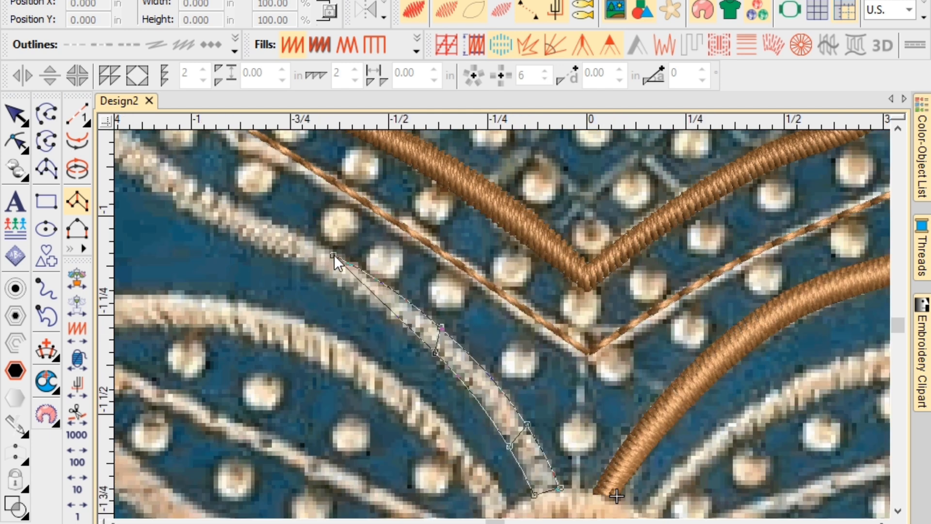
{"action": "left_click", "coordinate": [327, 278]}
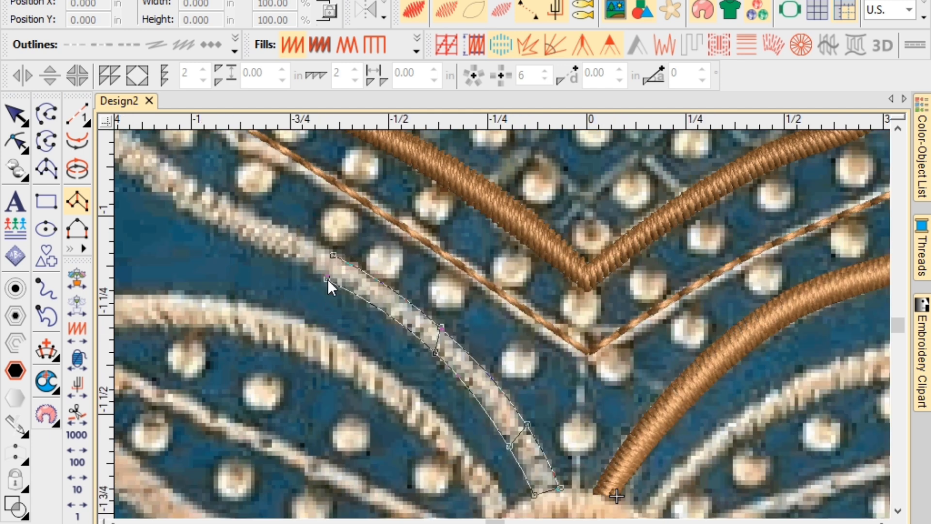
{"action": "left_click", "coordinate": [185, 176]}
{"action": "left_click", "coordinate": [184, 205]}
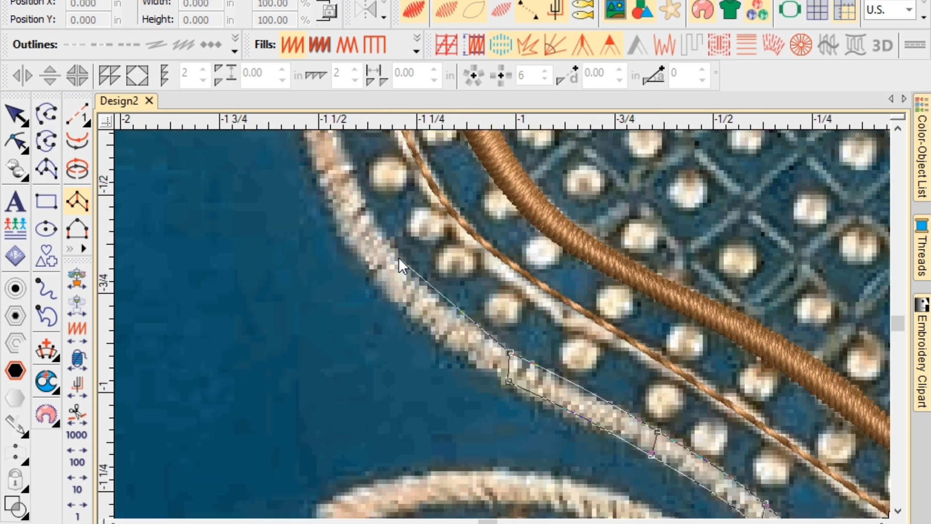
{"action": "left_click", "coordinate": [397, 256]}
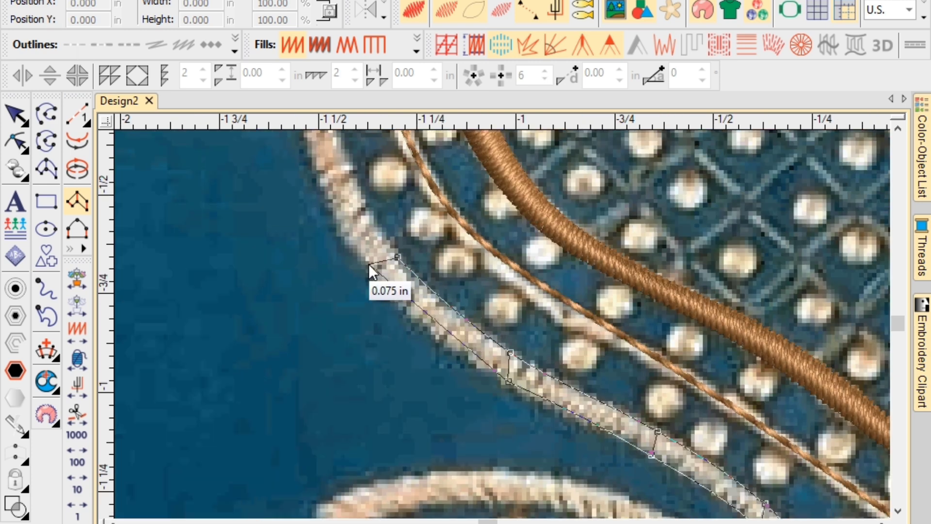
{"action": "left_click", "coordinate": [374, 277]}
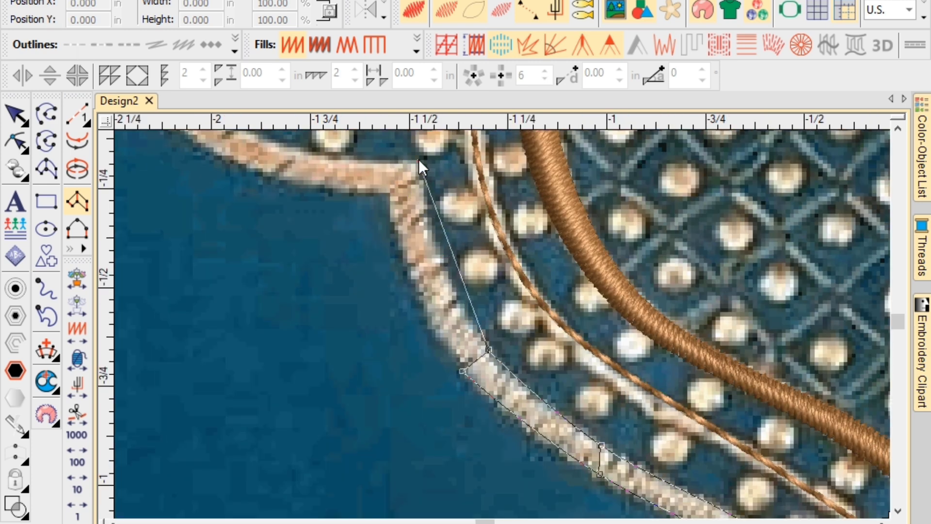
Carry the column around the scallops using corner and curve point pairs.
{"action": "left_click", "coordinate": [418, 159]}
{"action": "left_click", "coordinate": [388, 196]}
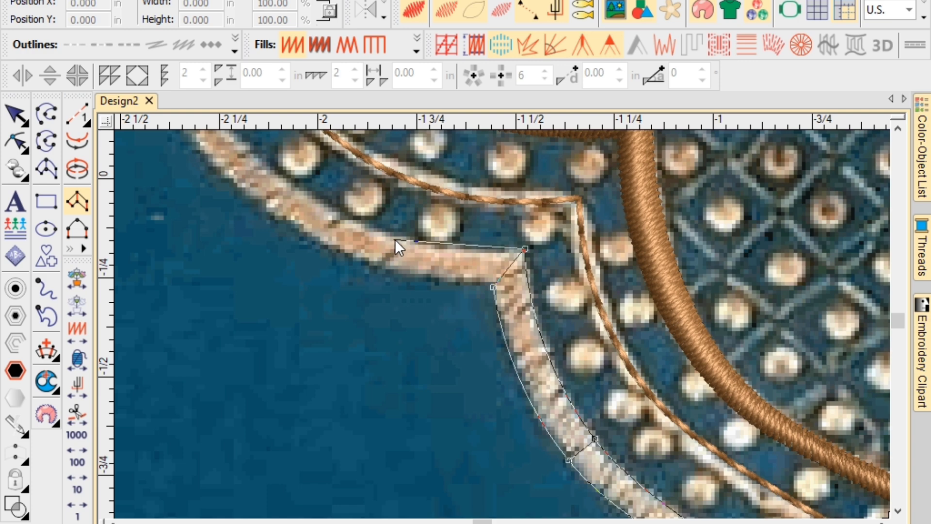
{"action": "left_click", "coordinate": [395, 239]}
{"action": "left_click", "coordinate": [388, 272]}
{"action": "left_click", "coordinate": [421, 224]}
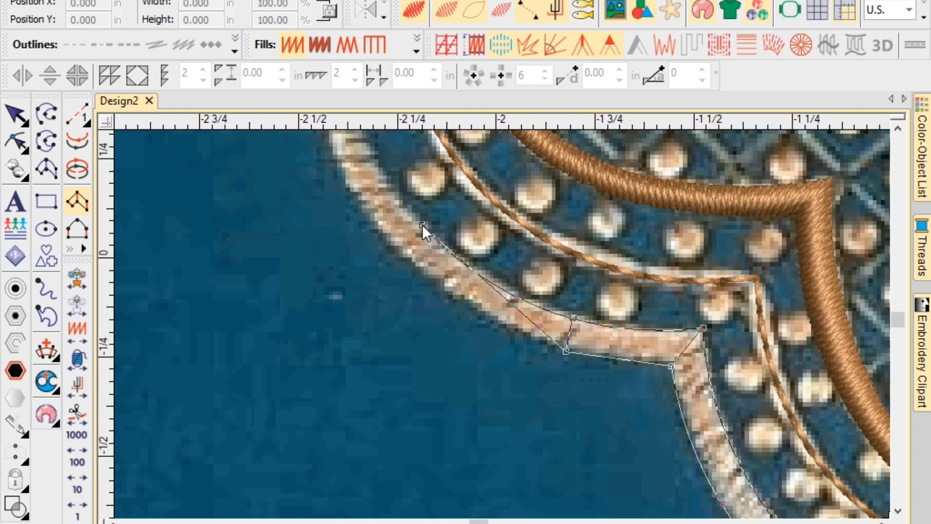
{"action": "left_click", "coordinate": [407, 258]}
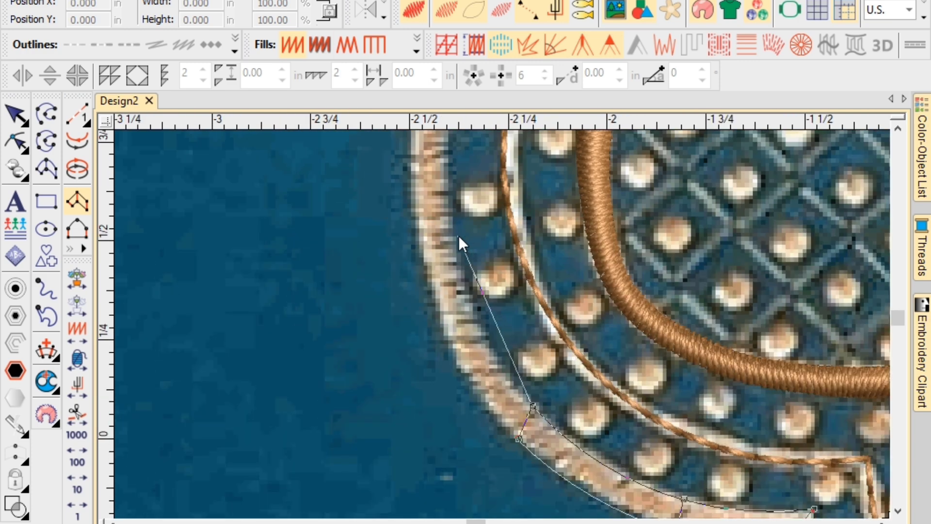
{"action": "left_click", "coordinate": [450, 235]}
{"action": "left_click", "coordinate": [421, 250]}
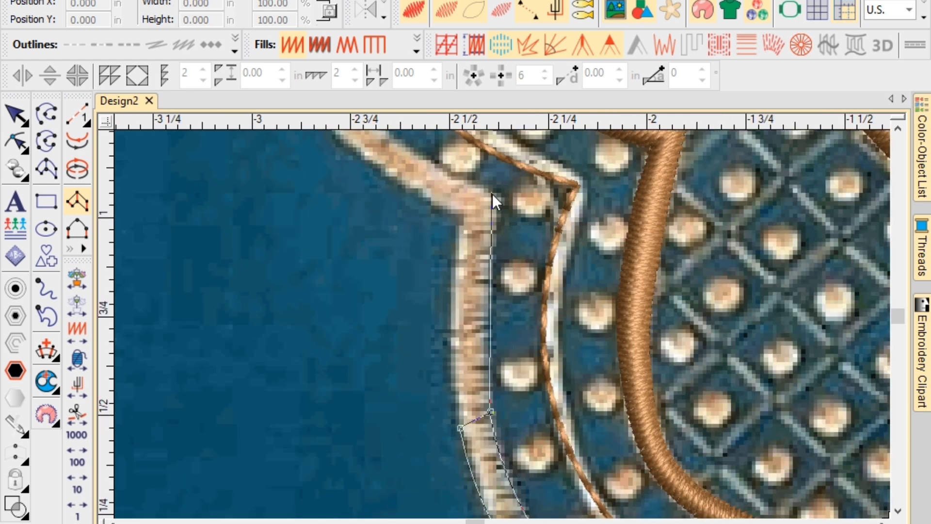
{"action": "left_click", "coordinate": [499, 195]}
{"action": "left_click", "coordinate": [466, 218]}
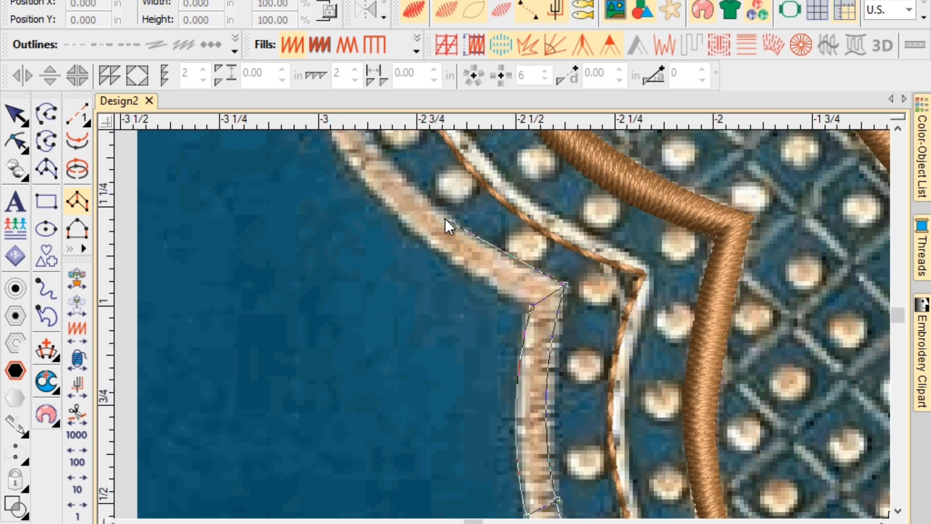
{"action": "right_click", "coordinate": [447, 218]}
{"action": "right_click", "coordinate": [437, 246]}
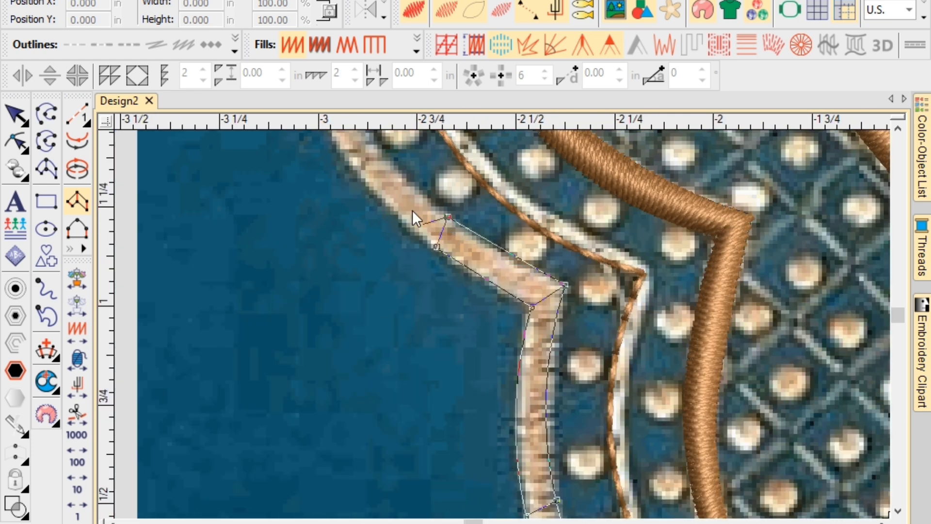
{"action": "left_click", "coordinate": [415, 196]}
{"action": "left_click", "coordinate": [390, 229]}
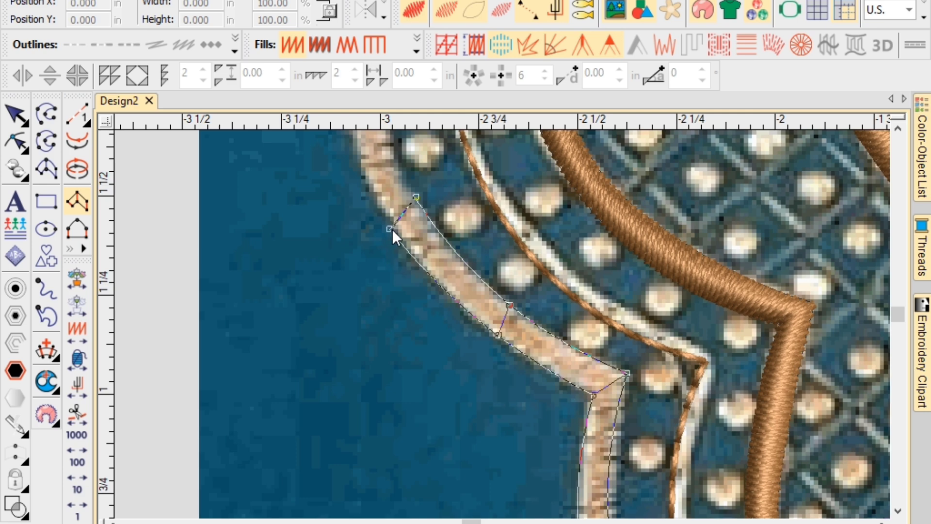
{"action": "right_click", "coordinate": [480, 226]}
{"action": "right_click", "coordinate": [441, 239]}
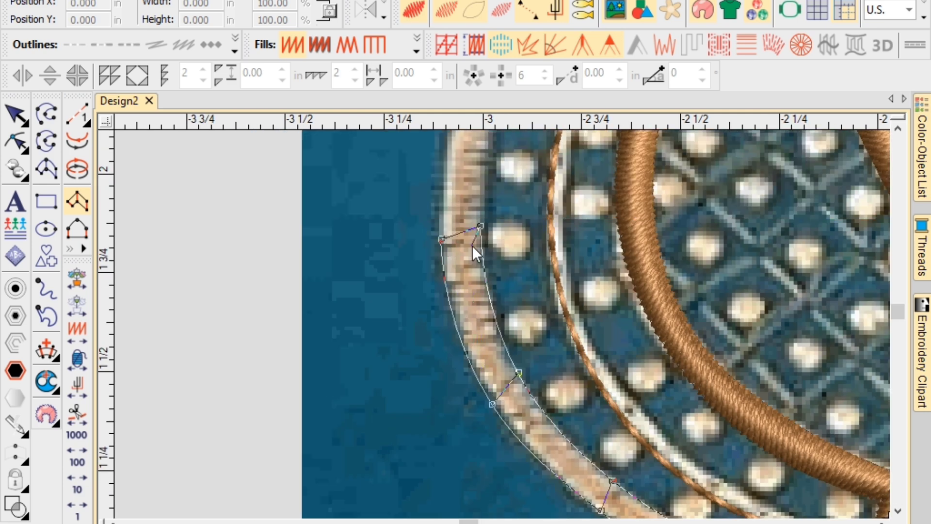
Extend the column up the neckline's left side to the top edge and generate its stitches.
{"action": "left_click", "coordinate": [477, 171]}
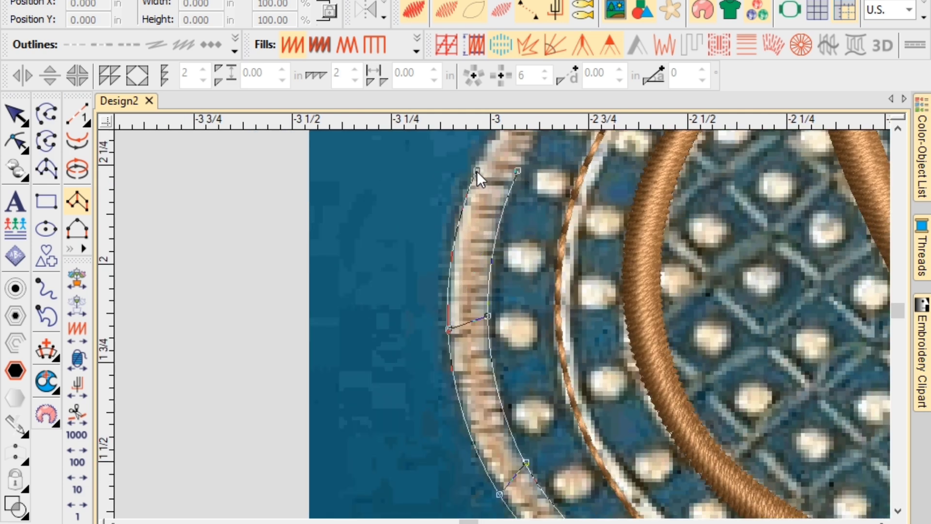
{"action": "left_click", "coordinate": [491, 290]}
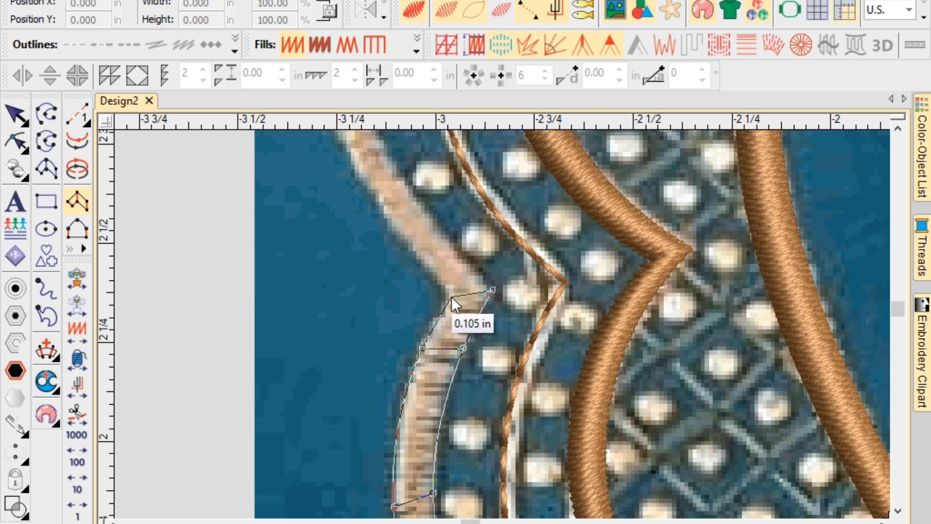
{"action": "left_click", "coordinate": [447, 298]}
{"action": "left_click", "coordinate": [423, 223]}
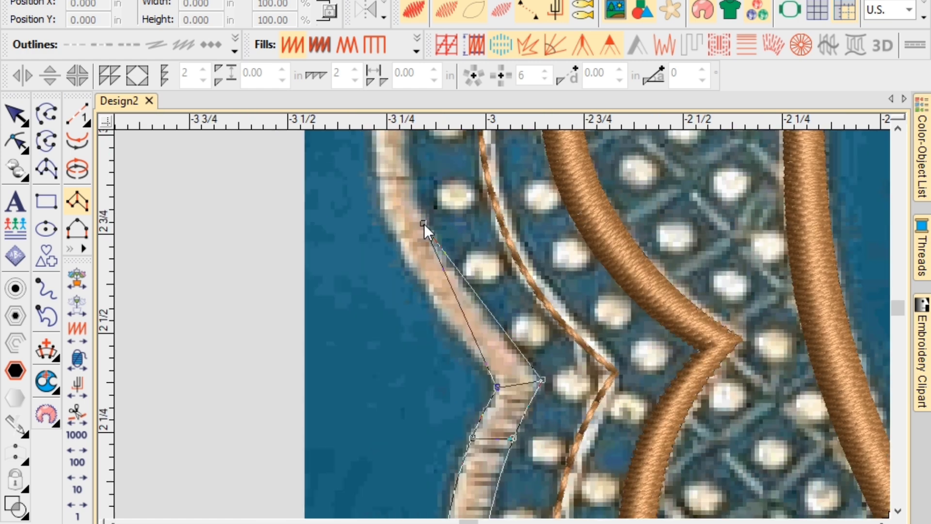
{"action": "left_click", "coordinate": [398, 244]}
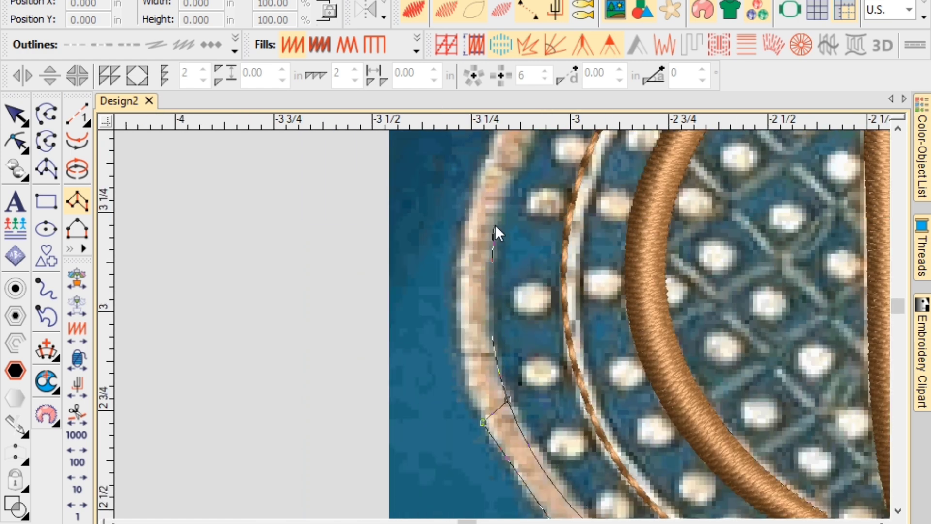
{"action": "left_click", "coordinate": [495, 224]}
{"action": "left_click", "coordinate": [461, 228]}
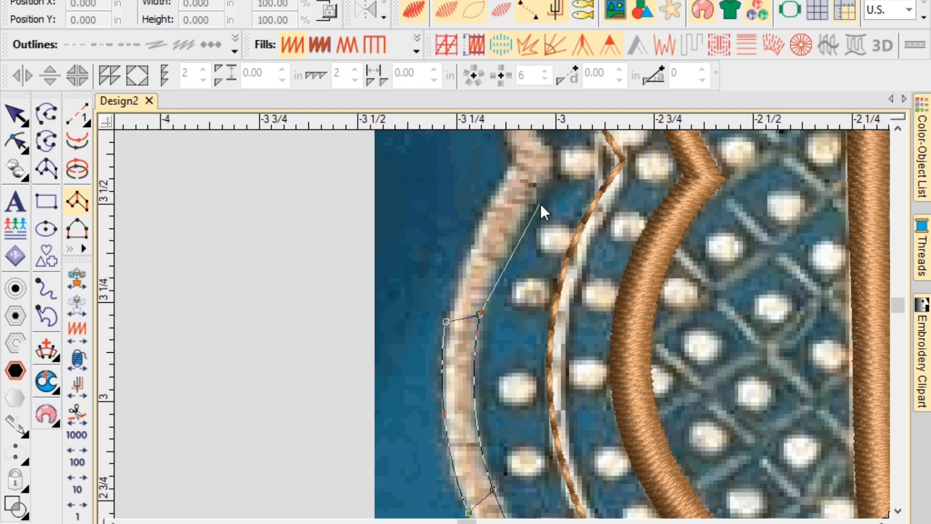
{"action": "left_click", "coordinate": [554, 161]}
{"action": "left_click", "coordinate": [514, 165]}
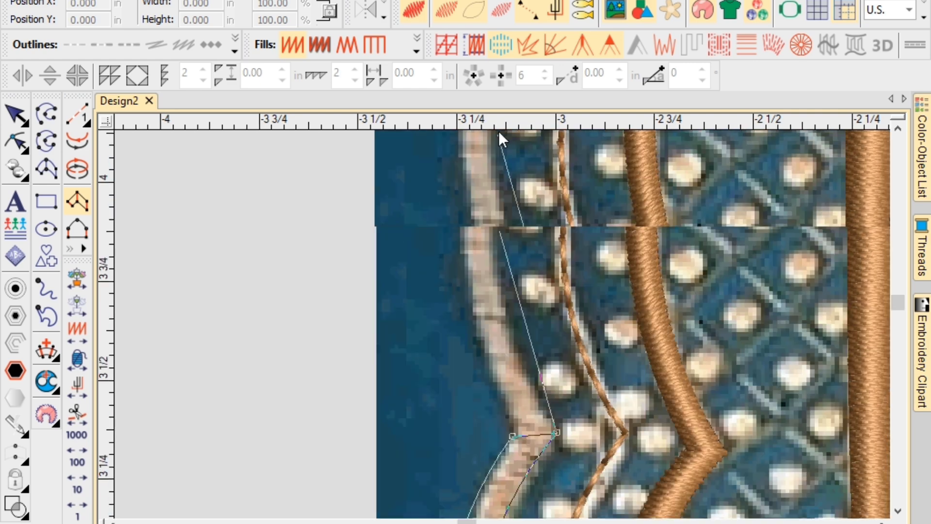
{"action": "left_click", "coordinate": [497, 291]}
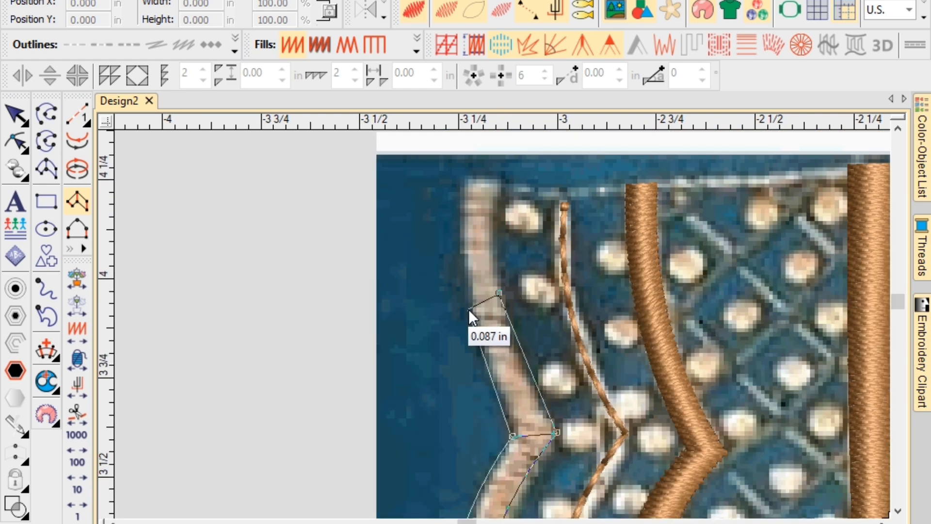
{"action": "left_click", "coordinate": [473, 309]}
{"action": "left_click", "coordinate": [500, 185]}
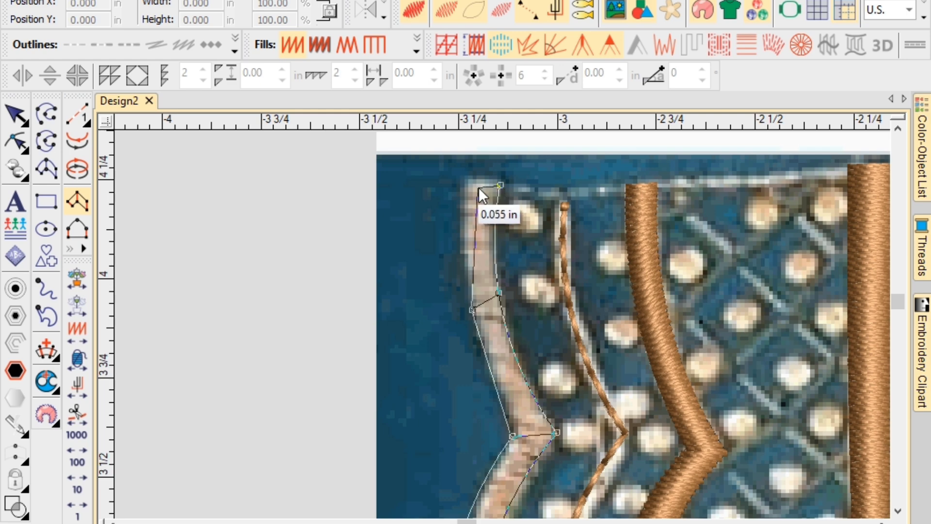
{"action": "left_click", "coordinate": [466, 184]}
{"action": "key", "text": "Return"}
{"action": "scroll", "coordinate": [517, 256], "scroll_direction": "down", "scroll_amount": 4}
Begin a brown satin outline at the petal base and run it along the upper edge to the right end.
{"action": "scroll", "coordinate": [502, 323], "scroll_direction": "down", "scroll_amount": 4}
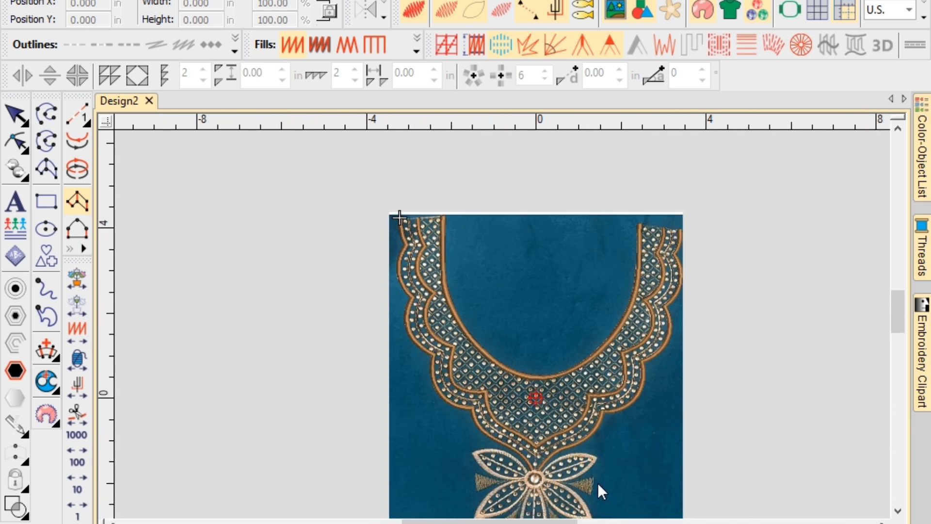
{"action": "scroll", "coordinate": [501, 324], "scroll_direction": "up", "scroll_amount": 2}
{"action": "scroll", "coordinate": [502, 324], "scroll_direction": "up", "scroll_amount": 2}
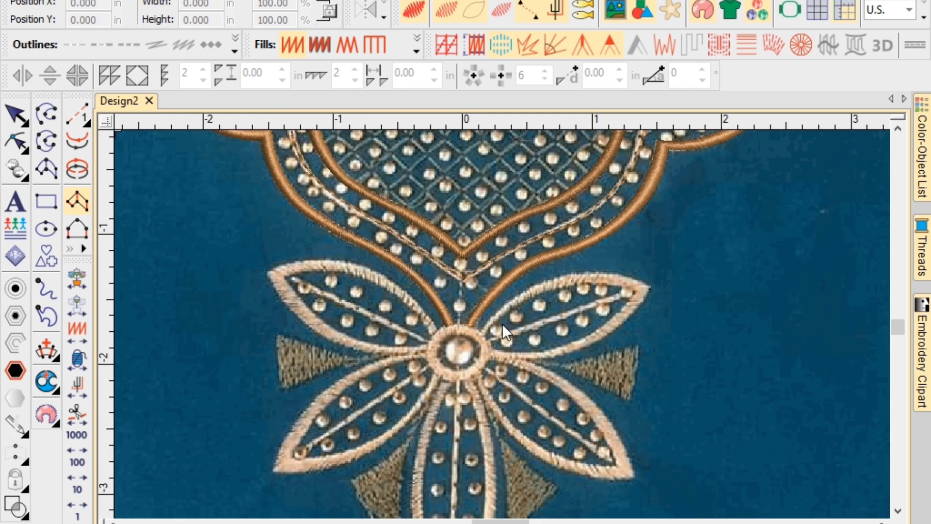
{"action": "scroll", "coordinate": [502, 323], "scroll_direction": "up", "scroll_amount": 2}
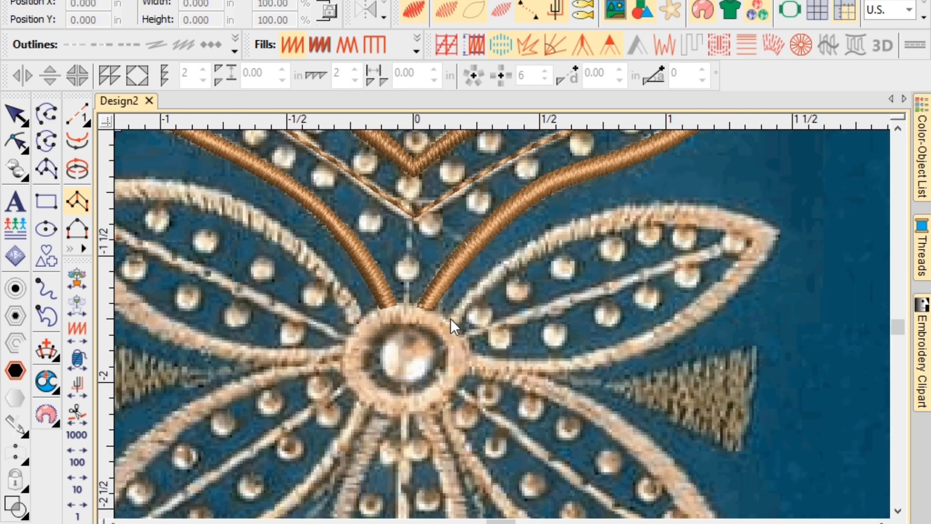
{"action": "scroll", "coordinate": [502, 324], "scroll_direction": "up", "scroll_amount": 1}
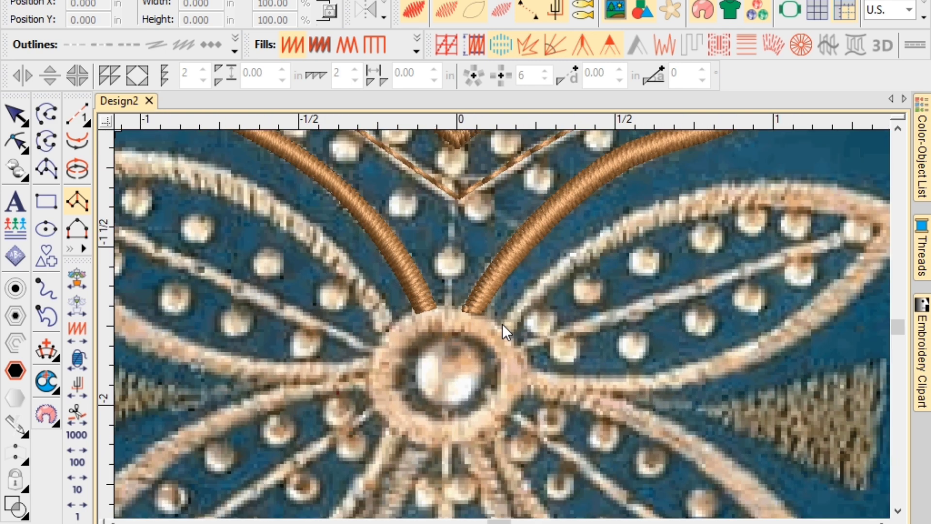
{"action": "left_click", "coordinate": [499, 328]}
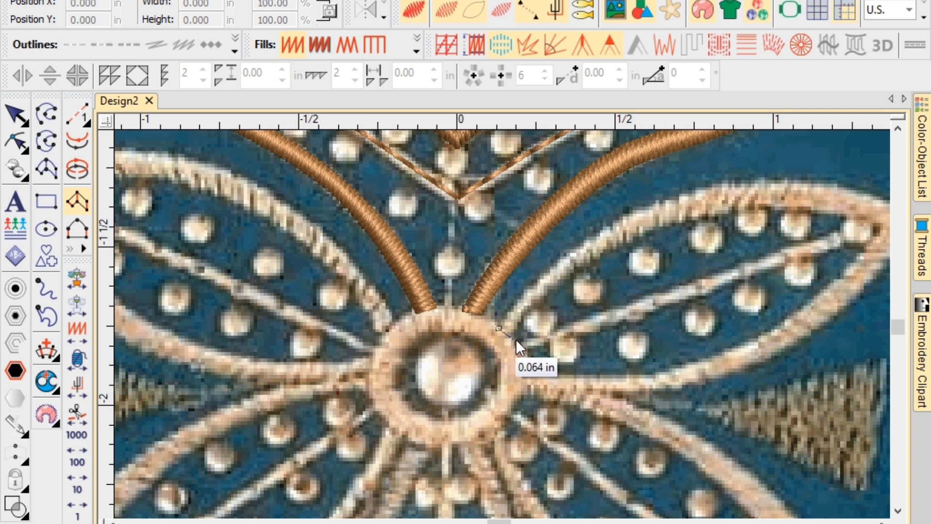
{"action": "left_click", "coordinate": [513, 338]}
{"action": "left_click", "coordinate": [528, 288]}
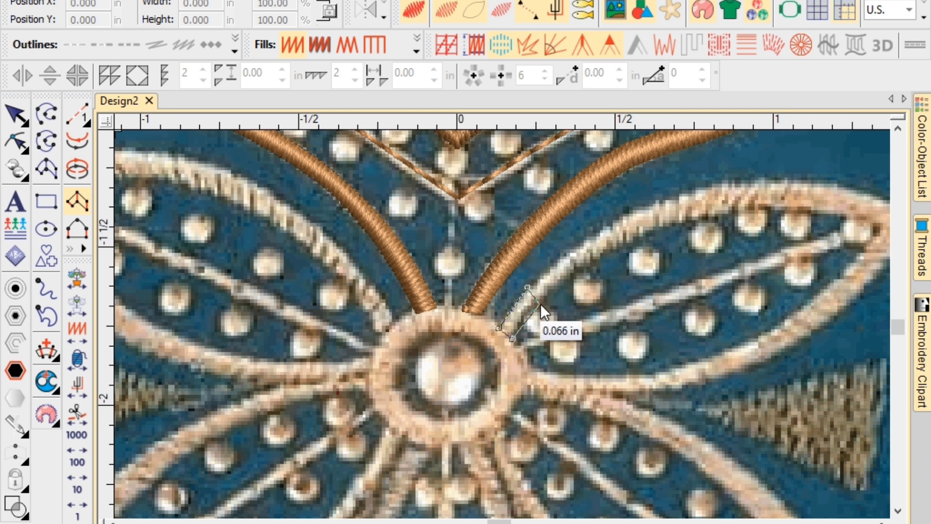
{"action": "left_click", "coordinate": [537, 304]}
{"action": "left_click", "coordinate": [607, 228]}
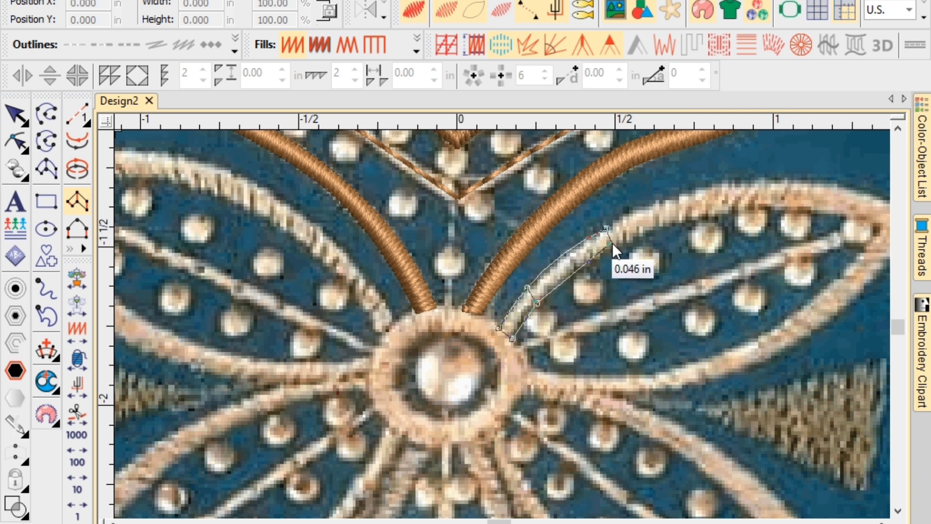
{"action": "left_click", "coordinate": [612, 248]}
{"action": "left_click", "coordinate": [714, 186]}
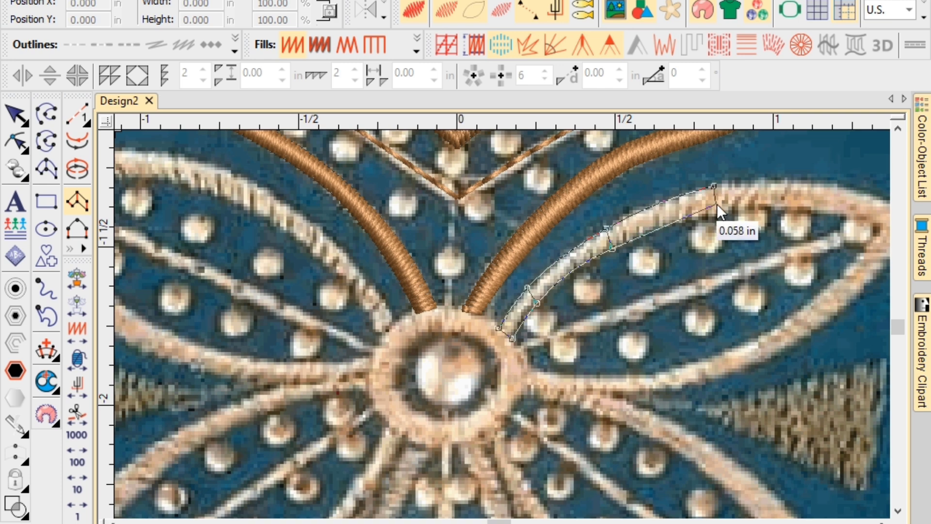
{"action": "left_click", "coordinate": [707, 214]}
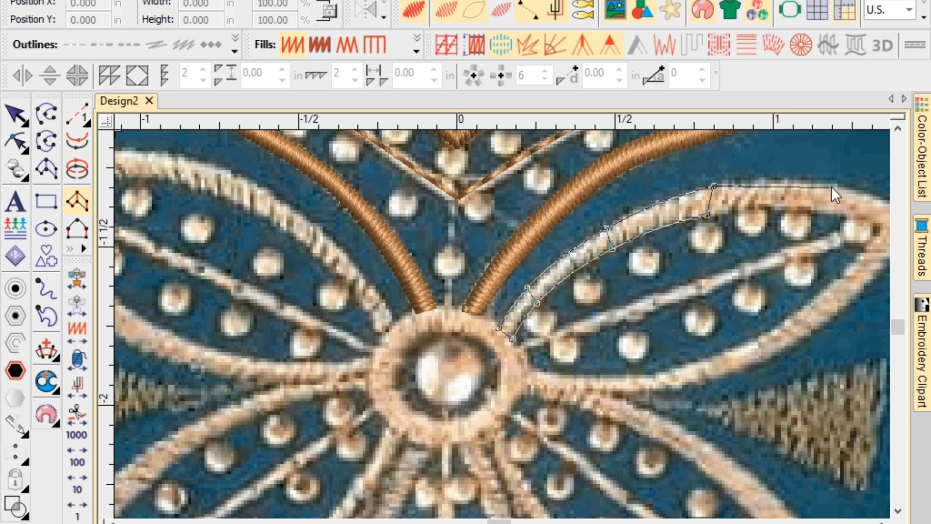
{"action": "left_click", "coordinate": [832, 186]}
{"action": "left_click", "coordinate": [827, 209]}
Turn the outline around the petal tip and bring it along the lower edge back to the flower centre.
{"action": "left_click", "coordinate": [742, 271]}
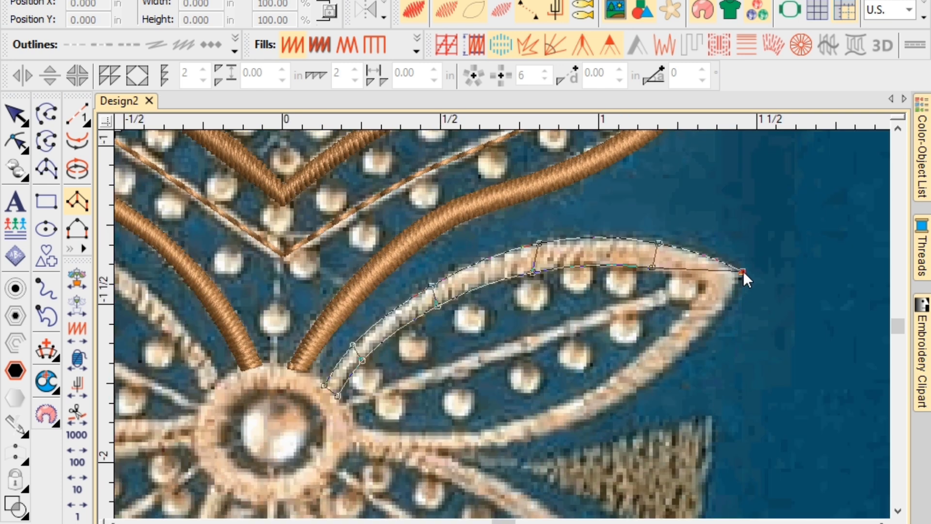
{"action": "left_click", "coordinate": [705, 283]}
{"action": "left_click", "coordinate": [703, 336]}
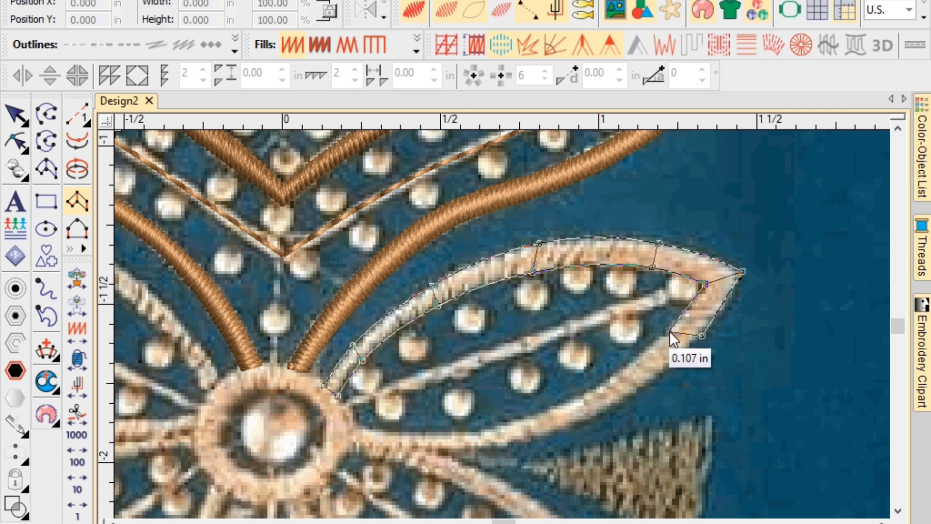
{"action": "left_click", "coordinate": [668, 331]}
{"action": "left_click", "coordinate": [594, 416]}
{"action": "left_click", "coordinate": [580, 397]}
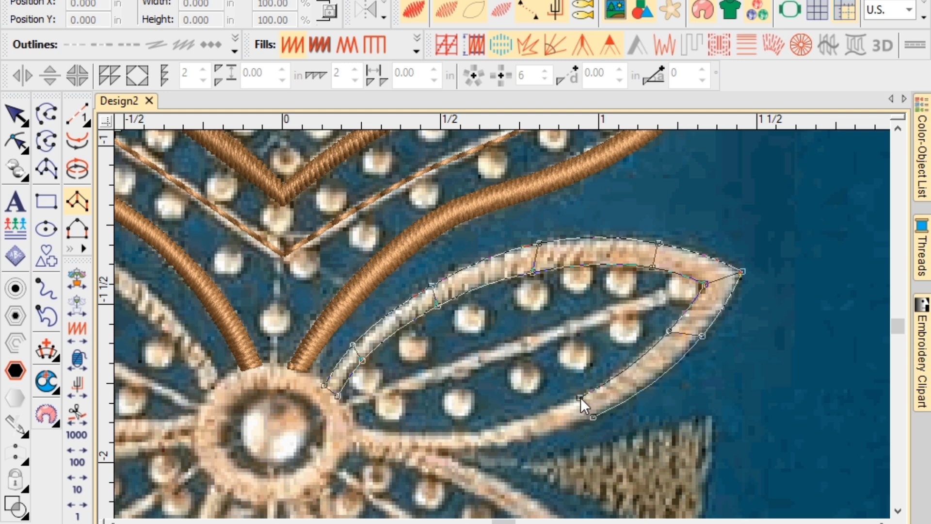
{"action": "left_click", "coordinate": [511, 445]}
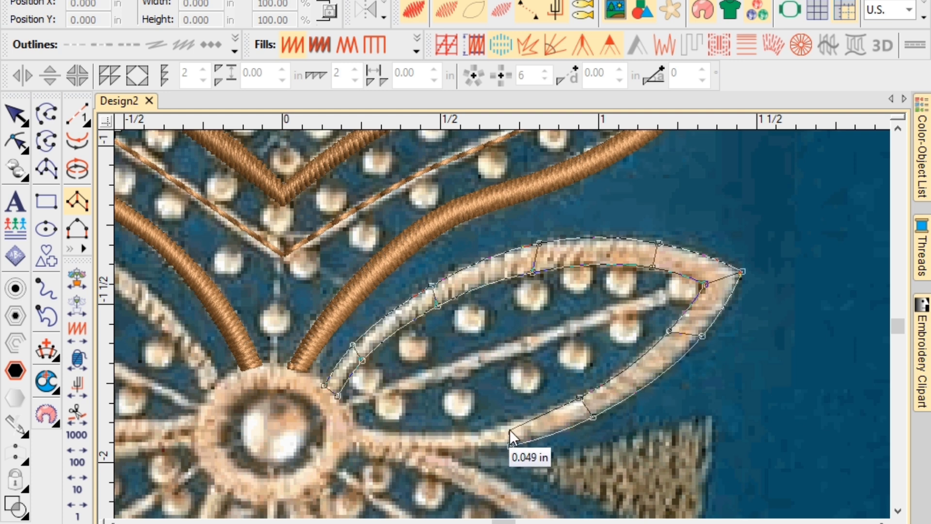
{"action": "left_click", "coordinate": [509, 424]}
{"action": "left_click", "coordinate": [441, 451]}
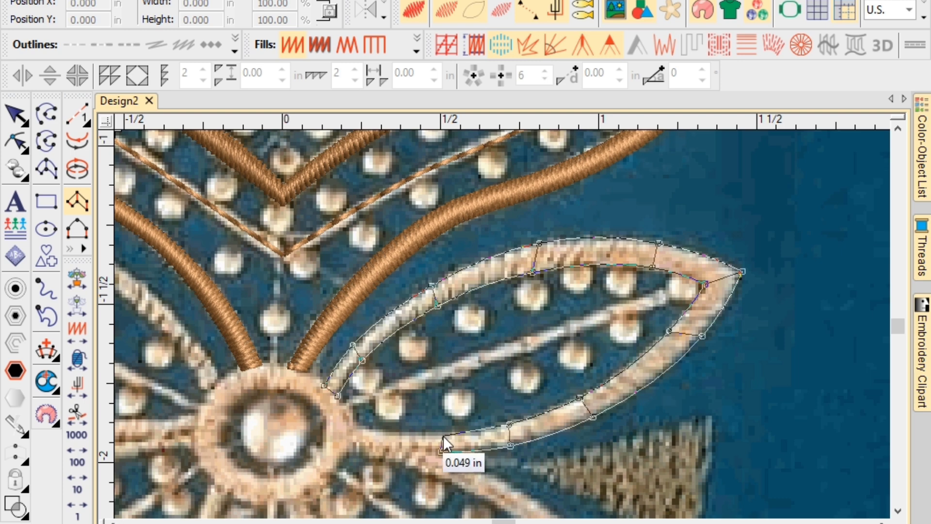
{"action": "left_click", "coordinate": [443, 435]}
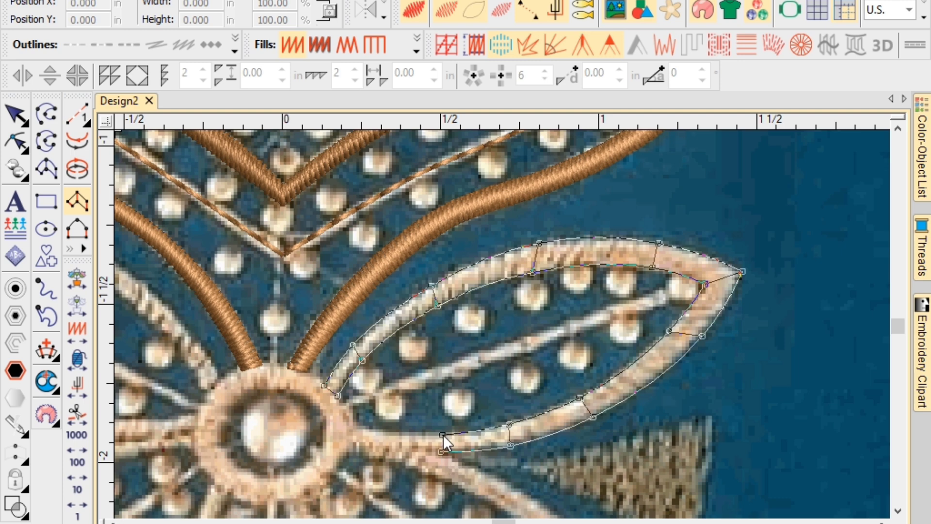
{"action": "left_click", "coordinate": [356, 440]}
{"action": "left_click", "coordinate": [357, 431]}
{"action": "scroll", "coordinate": [357, 431], "scroll_direction": "down", "scroll_amount": 2}
Run a brown satin border from the lower-right petal's base along its upper edge to the tip.
{"action": "key", "text": "Return"}
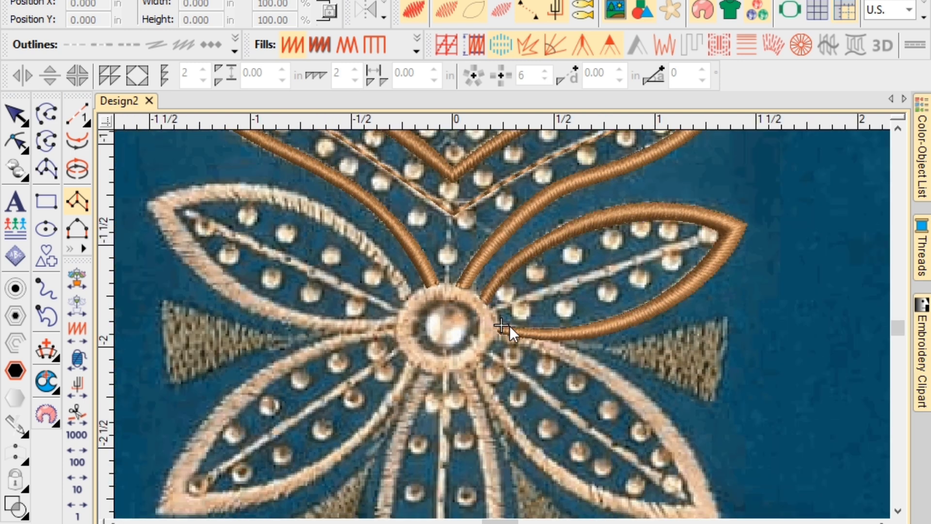
{"action": "scroll", "coordinate": [541, 339], "scroll_direction": "up", "scroll_amount": 2}
{"action": "left_click", "coordinate": [449, 318]}
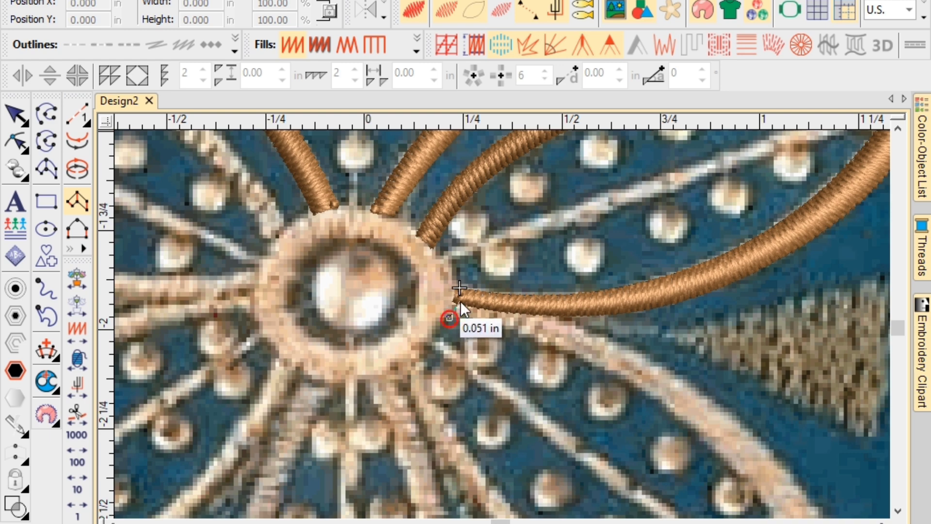
{"action": "left_click", "coordinate": [457, 299]}
{"action": "left_click", "coordinate": [548, 342]}
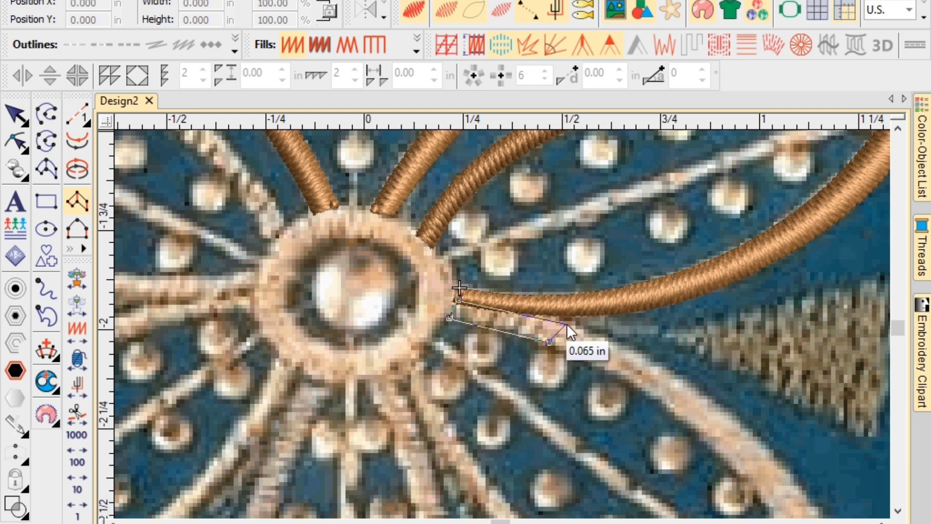
{"action": "left_click", "coordinate": [566, 323]}
{"action": "left_click", "coordinate": [655, 398]}
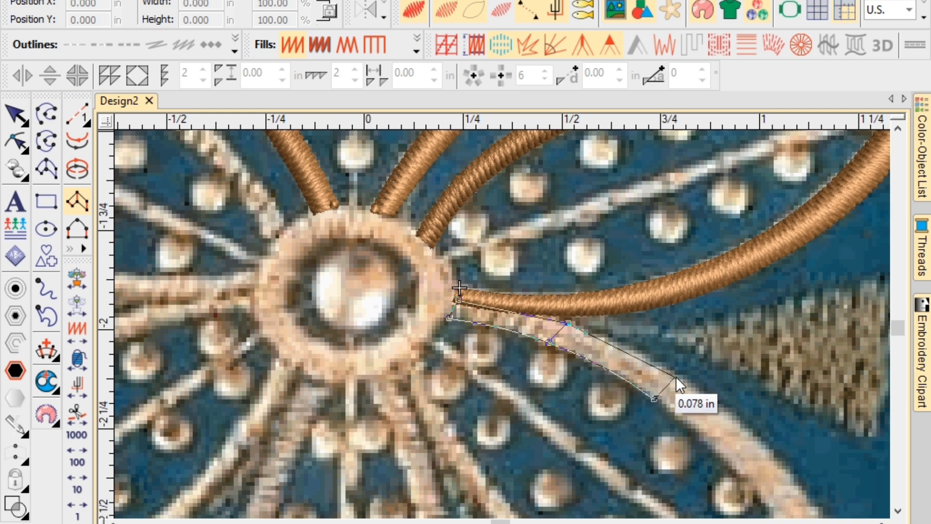
{"action": "left_click", "coordinate": [676, 376]}
{"action": "key", "text": "c"}
{"action": "left_click", "coordinate": [667, 397]}
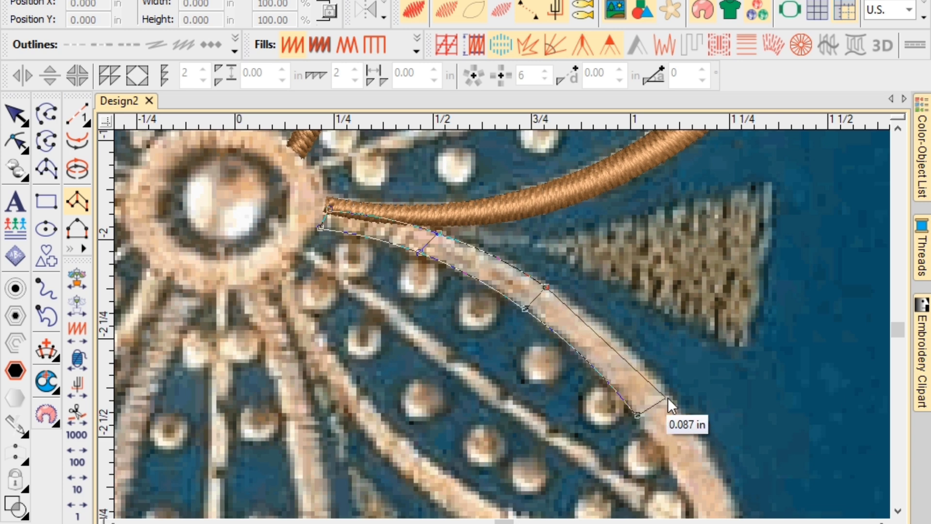
{"action": "key", "text": "c"}
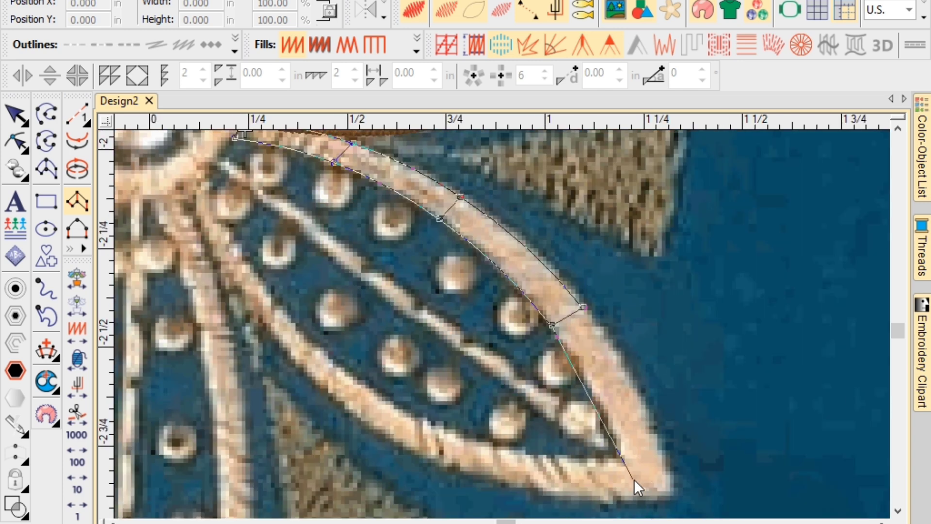
{"action": "left_click", "coordinate": [620, 458]}
{"action": "key", "text": "c"}
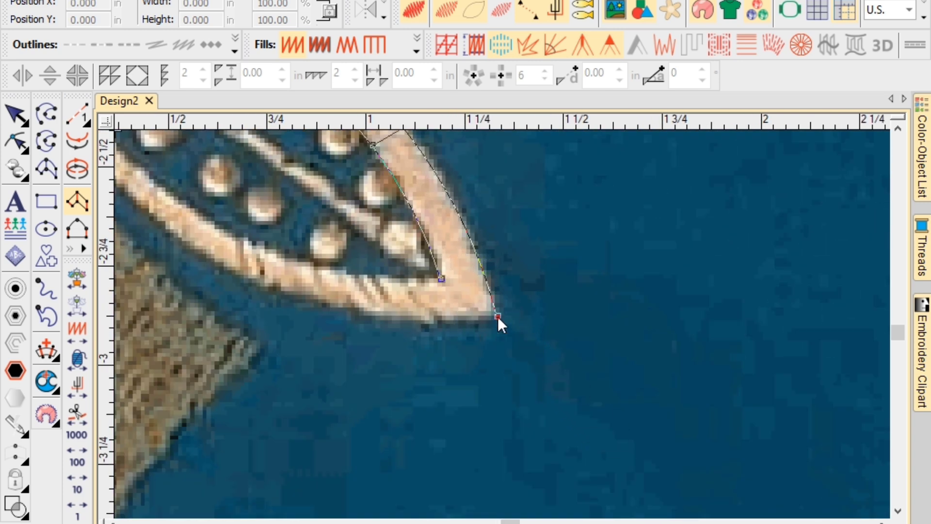
Turn the satin border around the petal tip and carry it back along the underside to the flower centre.
{"action": "left_click", "coordinate": [498, 316]}
{"action": "left_click", "coordinate": [366, 276]}
{"action": "left_click", "coordinate": [371, 315]}
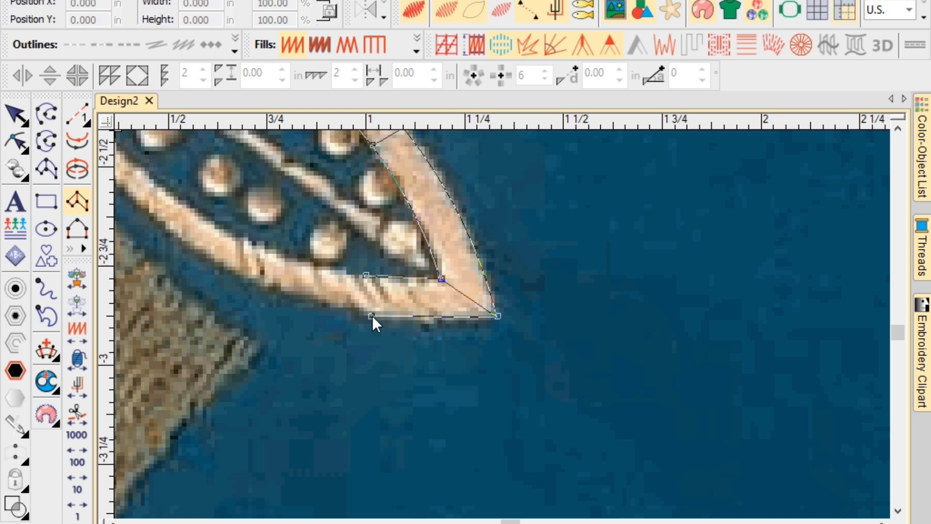
{"action": "key", "text": "c"}
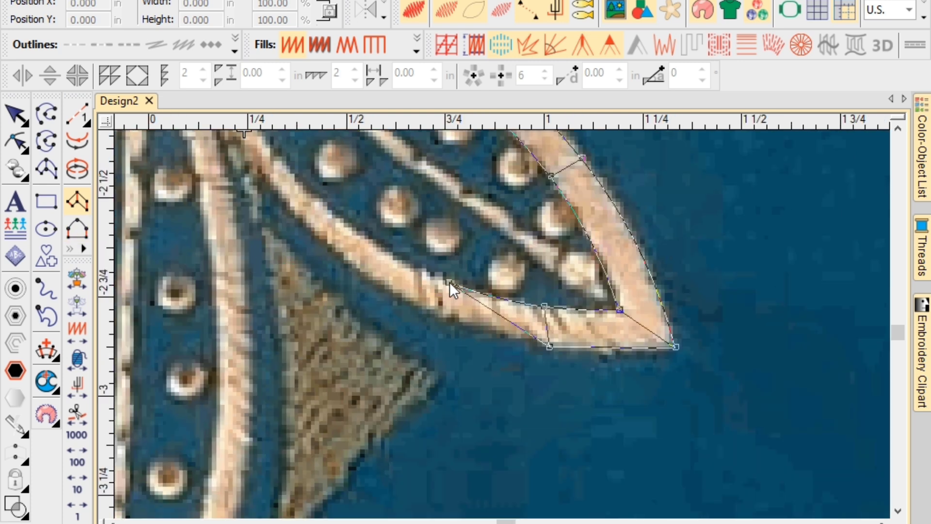
{"action": "left_click", "coordinate": [441, 318]}
{"action": "left_click", "coordinate": [338, 219]}
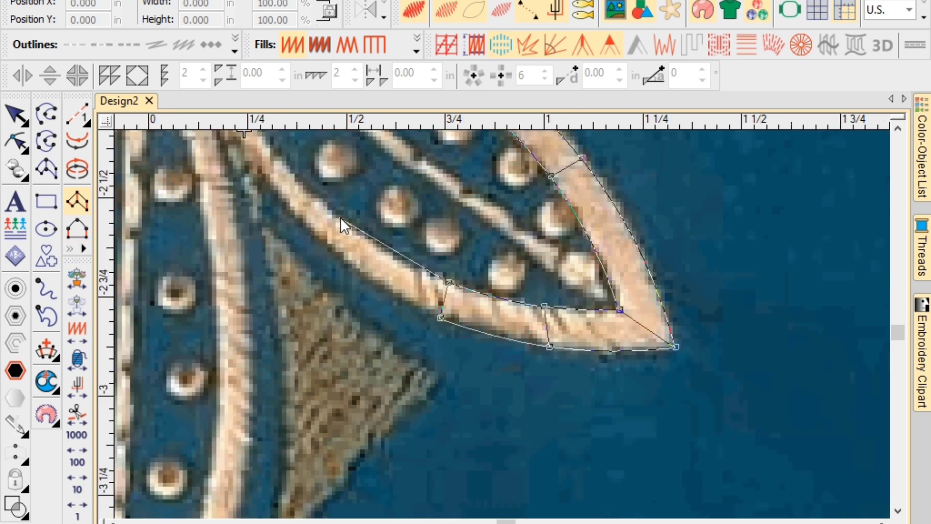
{"action": "left_click", "coordinate": [327, 251]}
{"action": "key", "text": "c"}
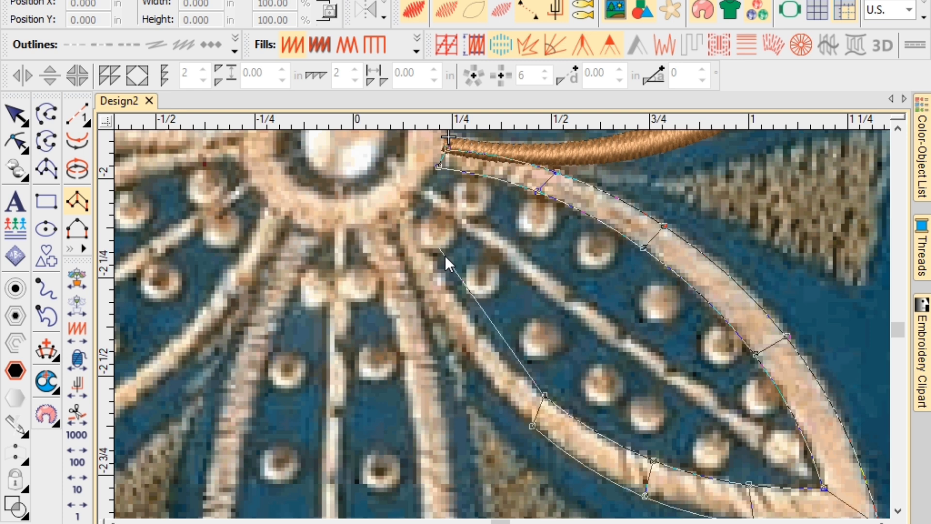
{"action": "left_click", "coordinate": [460, 304]}
{"action": "left_click", "coordinate": [450, 332]}
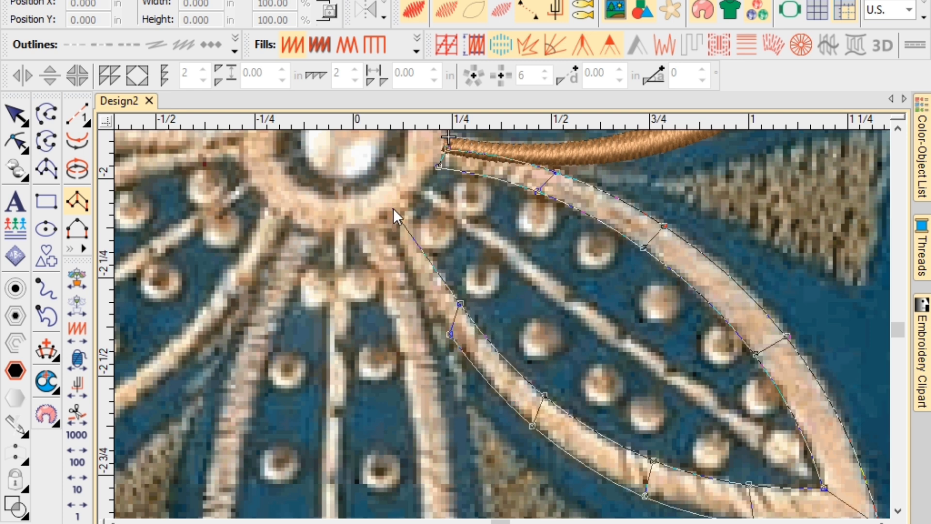
{"action": "left_click", "coordinate": [402, 212]}
Start a brown satin column at the bottom petal's base and run it down the right side to the tip.
{"action": "key", "text": "Return"}
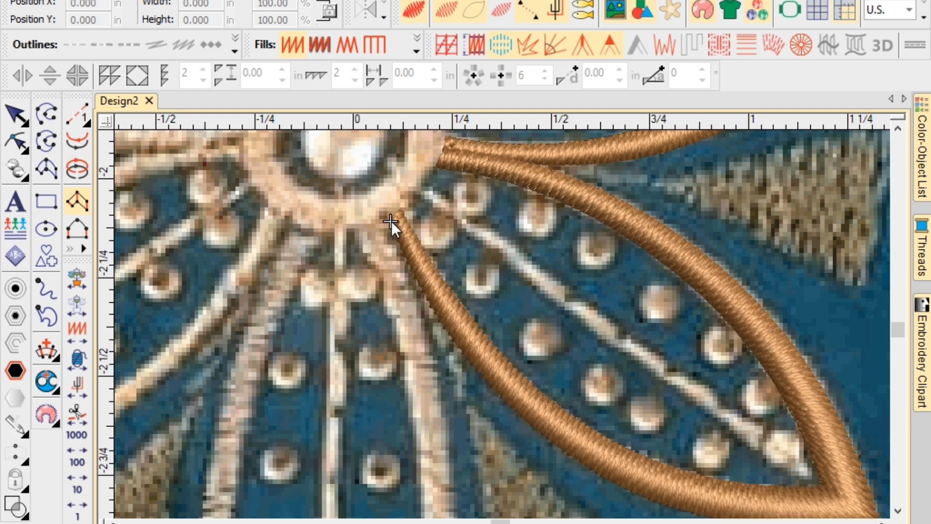
{"action": "left_click", "coordinate": [359, 230]}
{"action": "left_click", "coordinate": [388, 223]}
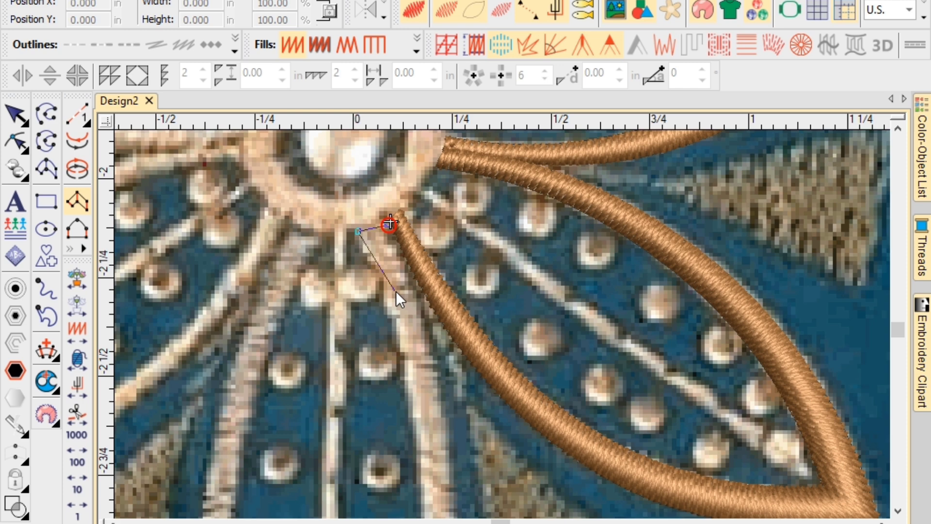
{"action": "left_click", "coordinate": [417, 421]}
{"action": "left_click", "coordinate": [449, 418]}
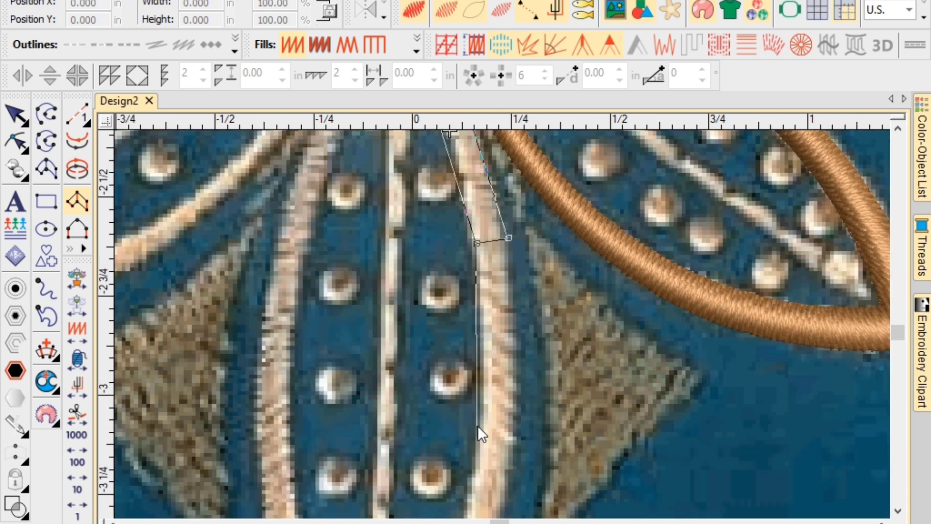
{"action": "left_click", "coordinate": [480, 426]}
{"action": "left_click", "coordinate": [514, 430]}
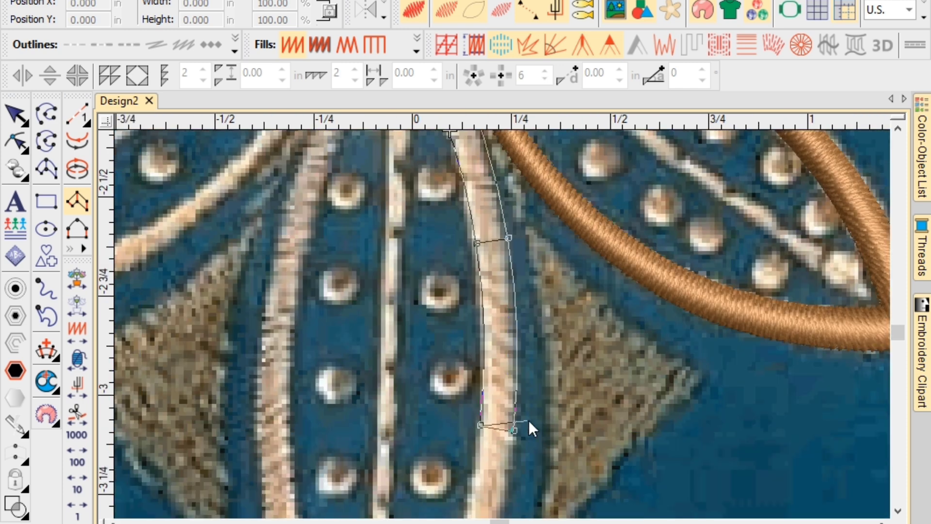
{"action": "left_click", "coordinate": [479, 417]}
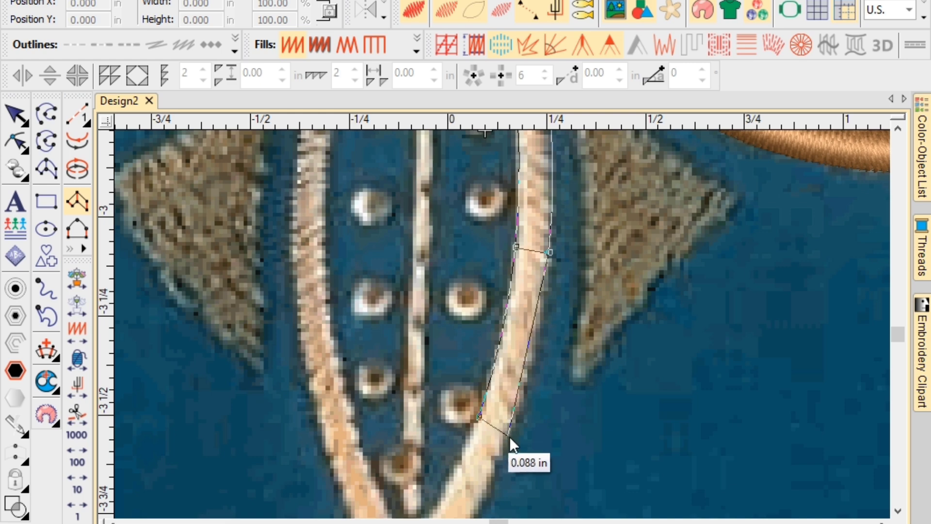
{"action": "left_click", "coordinate": [508, 435]}
{"action": "left_click", "coordinate": [430, 464]}
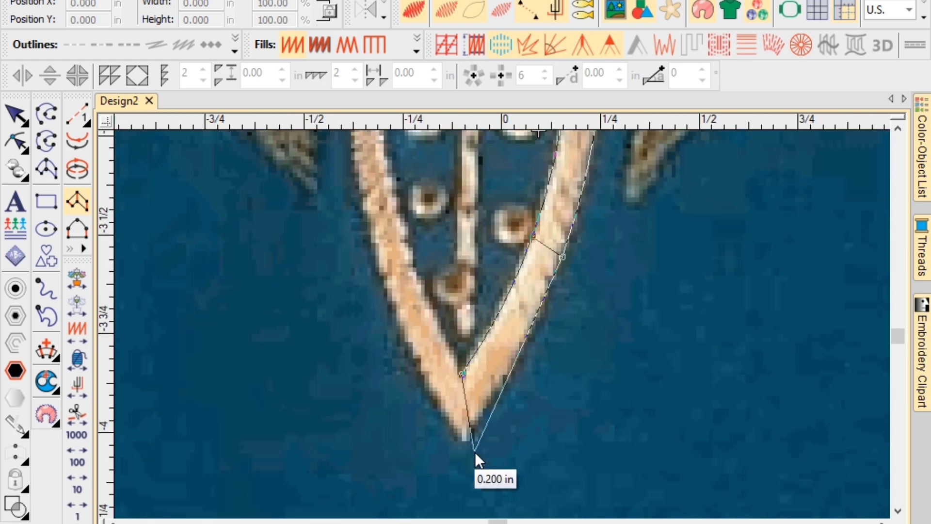
Bring the satin column up the petal's left side to the flower centre, generate stitches, and zoom out.
{"action": "left_click", "coordinate": [464, 439]}
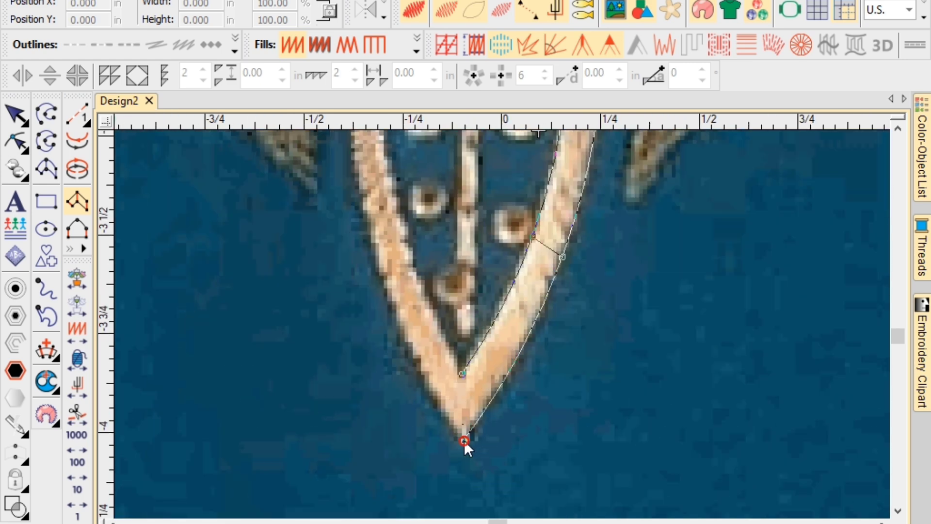
{"action": "left_click", "coordinate": [415, 273]}
{"action": "left_click", "coordinate": [391, 306]}
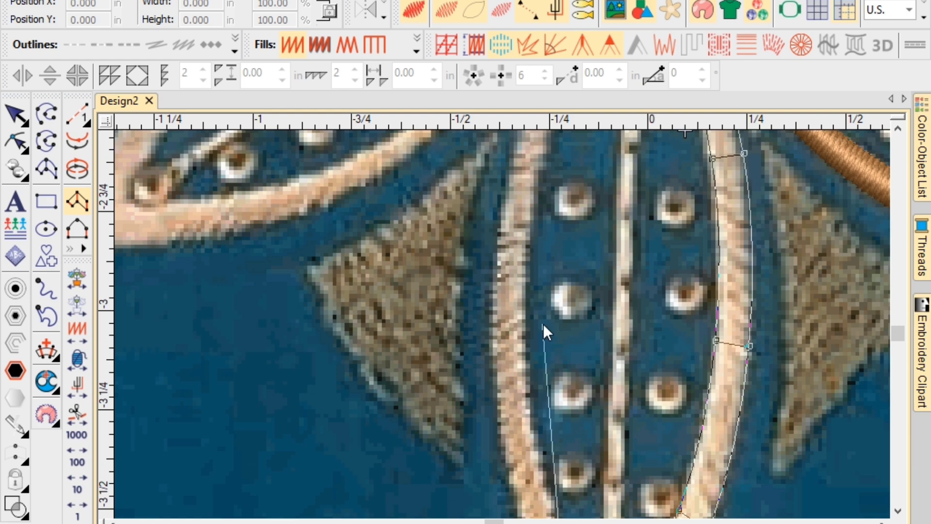
{"action": "left_click", "coordinate": [522, 321]}
{"action": "left_click", "coordinate": [494, 336]}
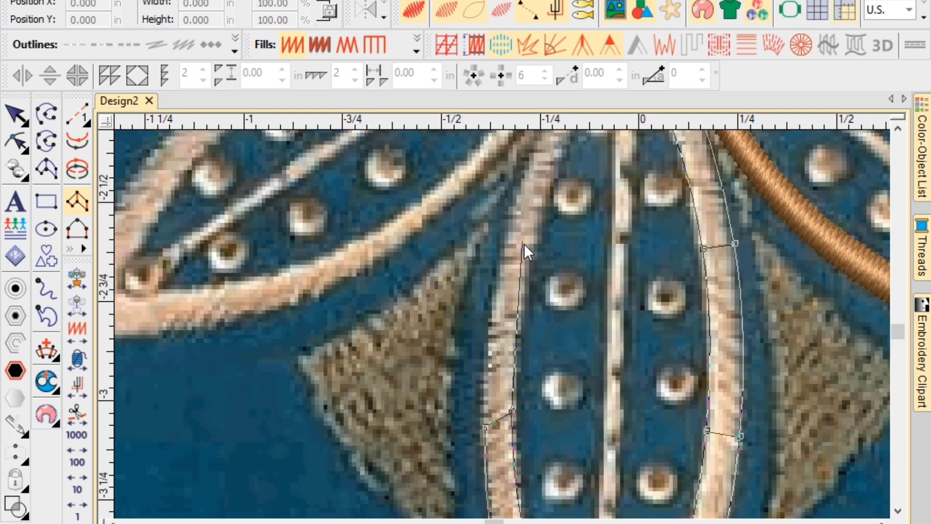
{"action": "left_click", "coordinate": [502, 261]}
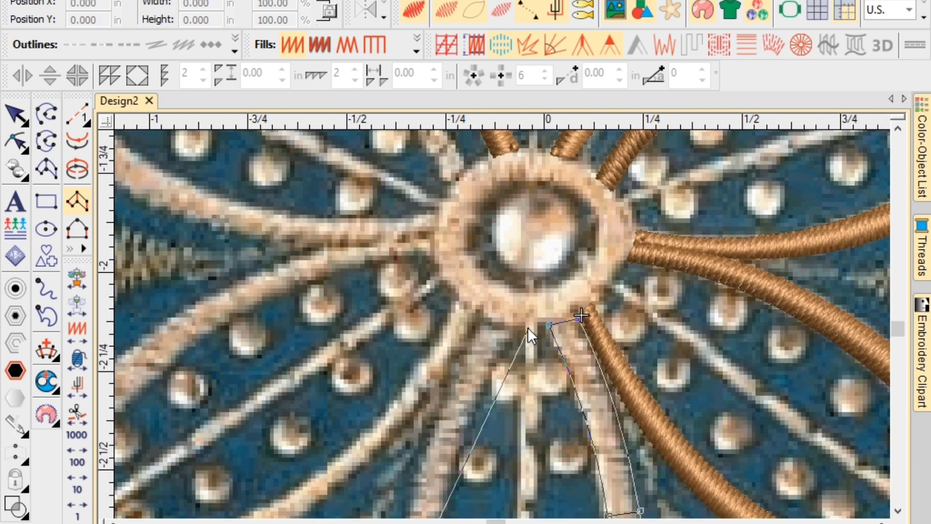
{"action": "left_click", "coordinate": [511, 329]}
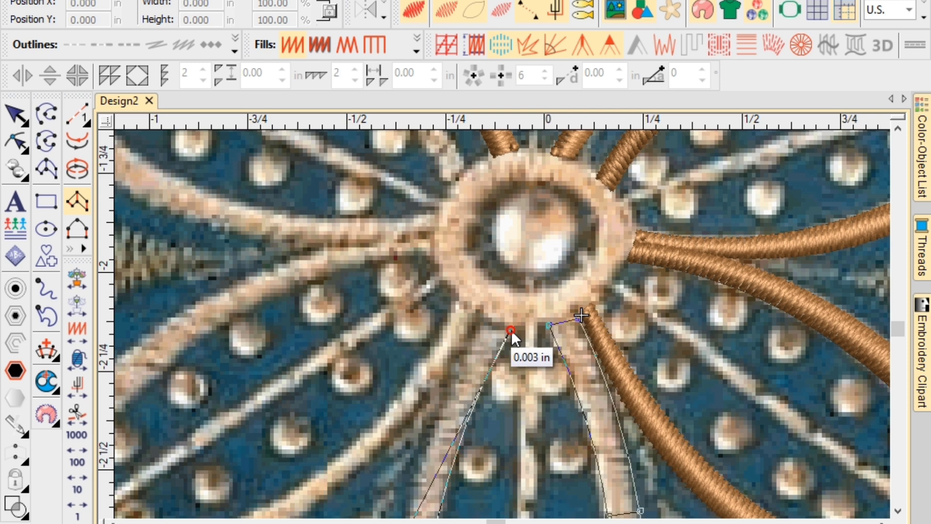
{"action": "left_click", "coordinate": [483, 321]}
{"action": "key", "text": "Return"}
{"action": "scroll", "coordinate": [508, 351], "scroll_direction": "down", "scroll_amount": 5}
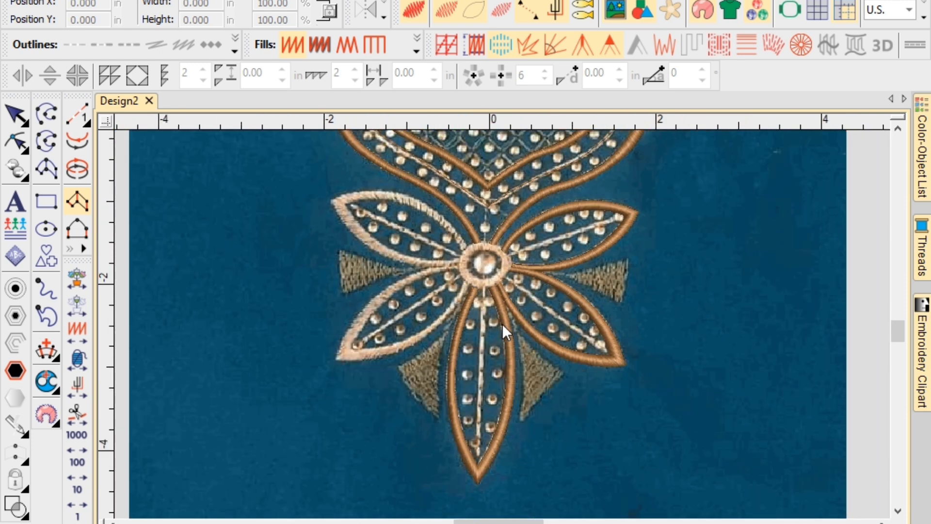
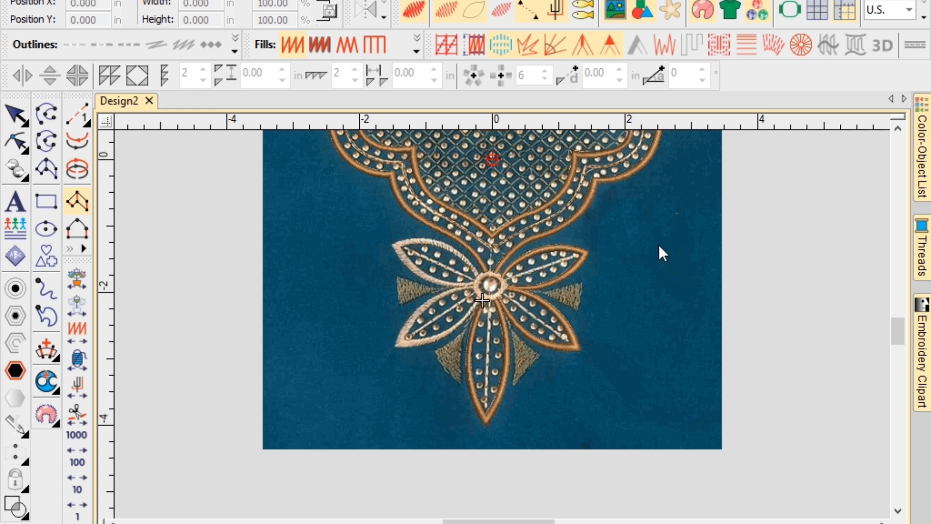
Start a brown satin column at the lower-left petal's base and run it along the lower edge to the tip.
{"action": "scroll", "coordinate": [501, 325], "scroll_direction": "up", "scroll_amount": 4}
{"action": "scroll", "coordinate": [502, 324], "scroll_direction": "up", "scroll_amount": 2}
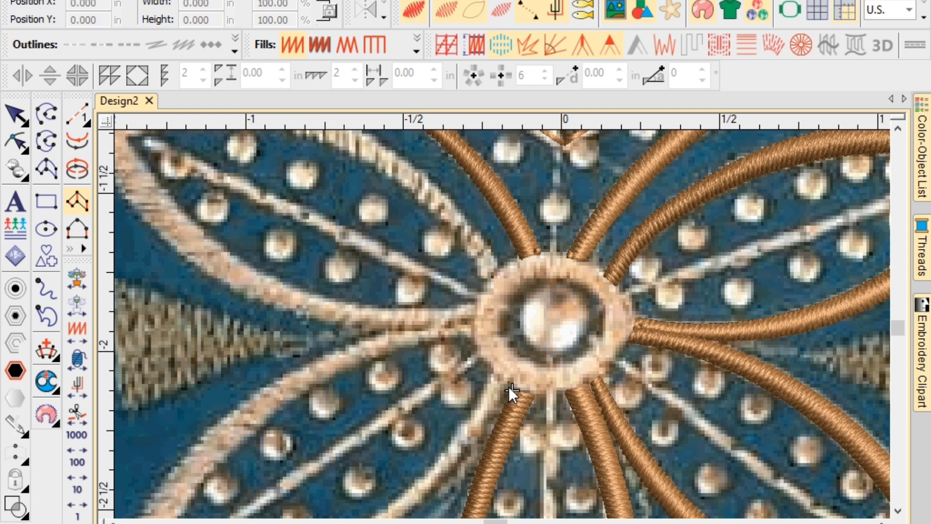
{"action": "left_click", "coordinate": [508, 386]}
{"action": "left_click", "coordinate": [493, 374]}
{"action": "left_click", "coordinate": [478, 436]}
{"action": "left_click", "coordinate": [458, 428]}
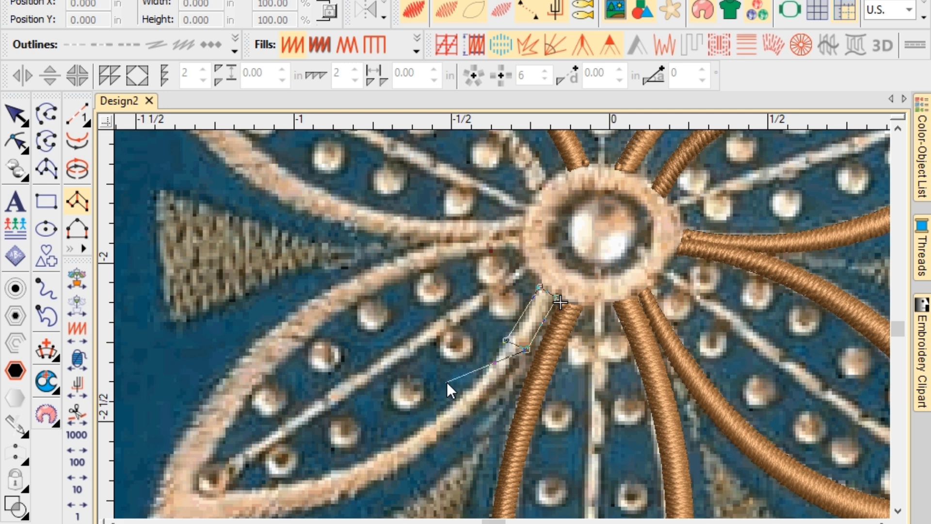
{"action": "left_click", "coordinate": [479, 399]}
{"action": "key", "text": "c"}
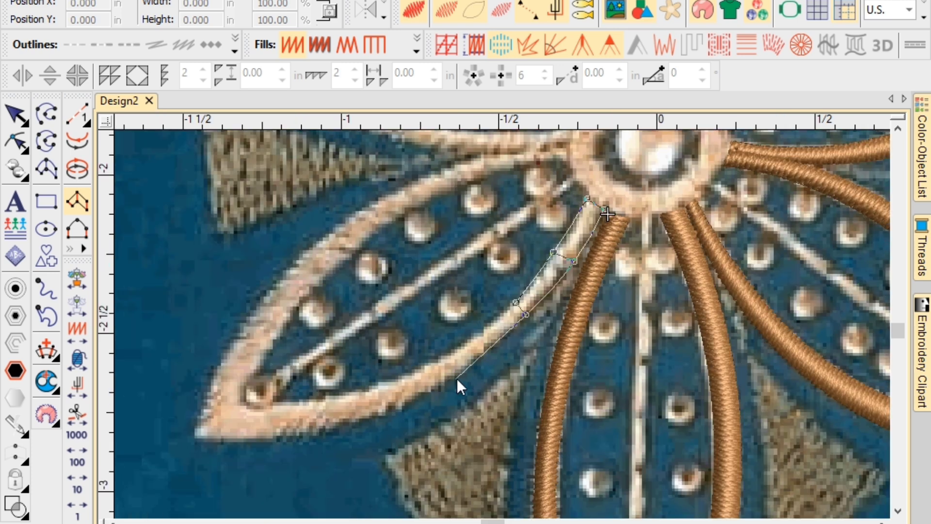
{"action": "left_click", "coordinate": [438, 364]}
{"action": "left_click", "coordinate": [345, 427]}
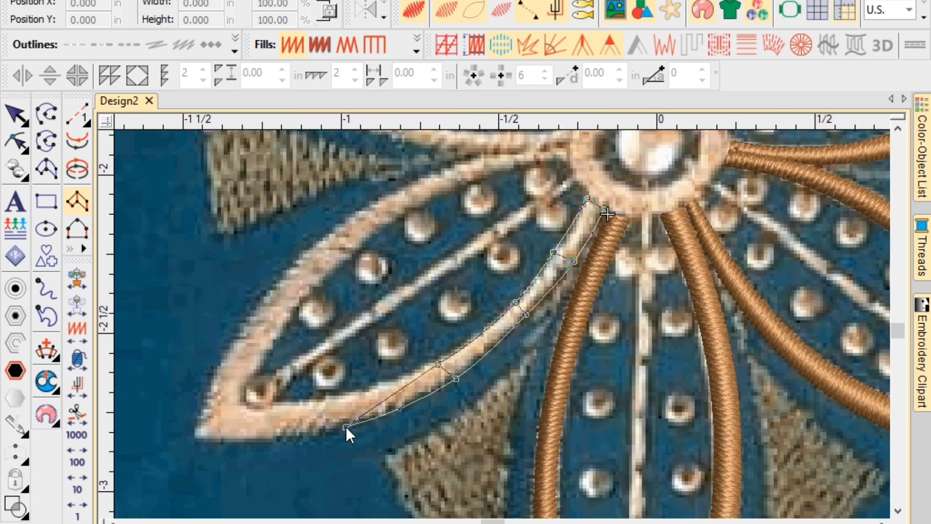
{"action": "left_click", "coordinate": [352, 396]}
{"action": "left_click", "coordinate": [271, 440]}
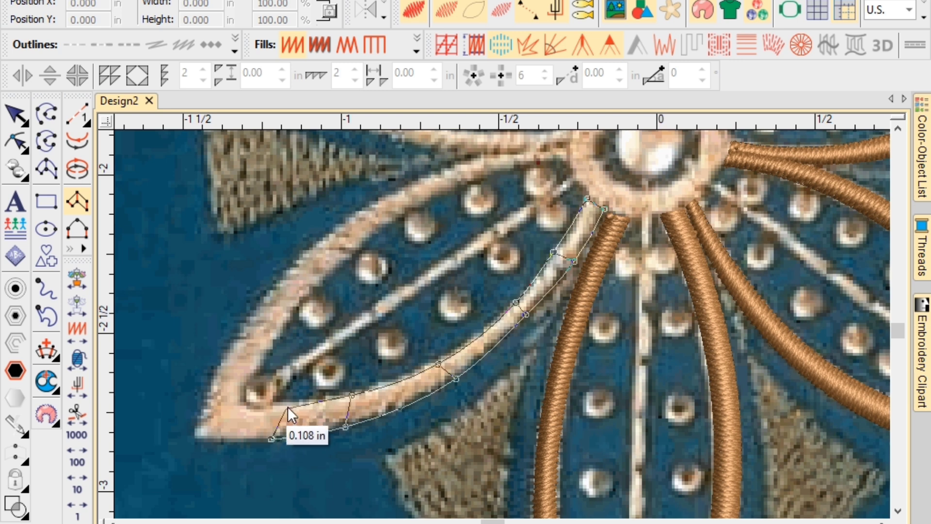
{"action": "left_click", "coordinate": [288, 404]}
{"action": "left_click", "coordinate": [194, 436]}
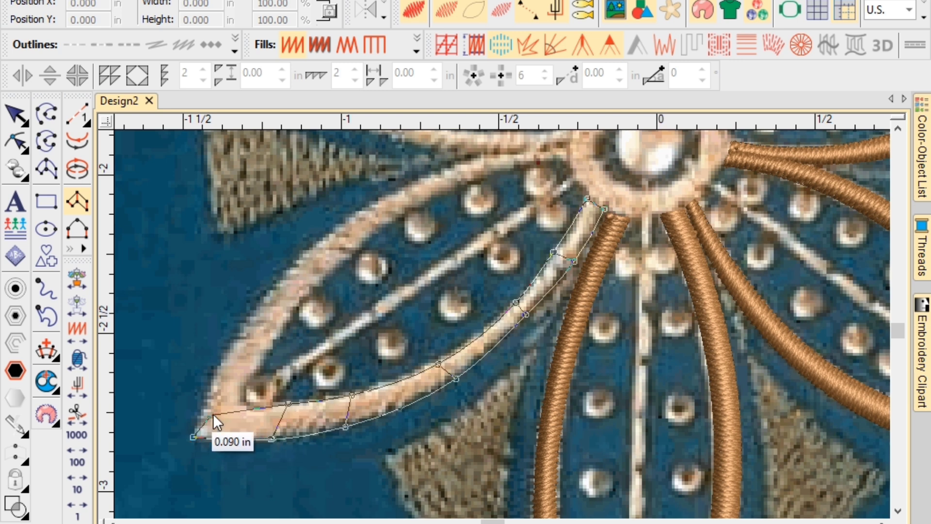
Turn the column around the petal tip, bring it back along the upper edge to the centre ring, and generate satin stitches.
{"action": "left_click", "coordinate": [240, 403]}
{"action": "left_click", "coordinate": [239, 335]}
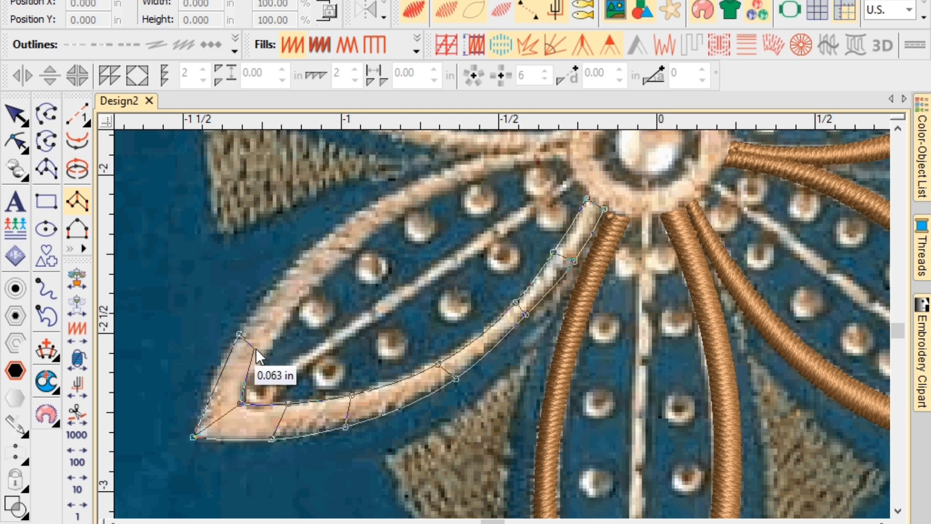
{"action": "left_click", "coordinate": [265, 358]}
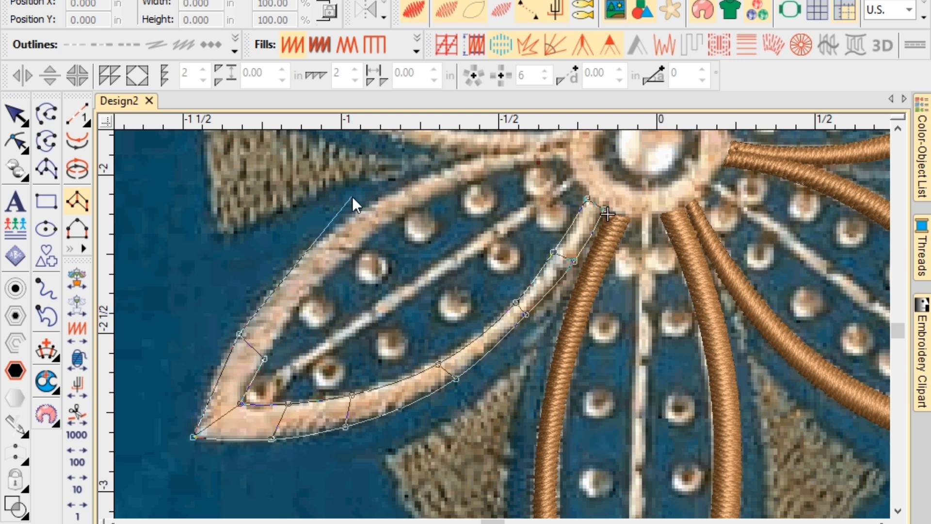
{"action": "left_click", "coordinate": [308, 251]}
{"action": "right_click", "coordinate": [323, 280]}
{"action": "middle_click", "coordinate": [457, 235]}
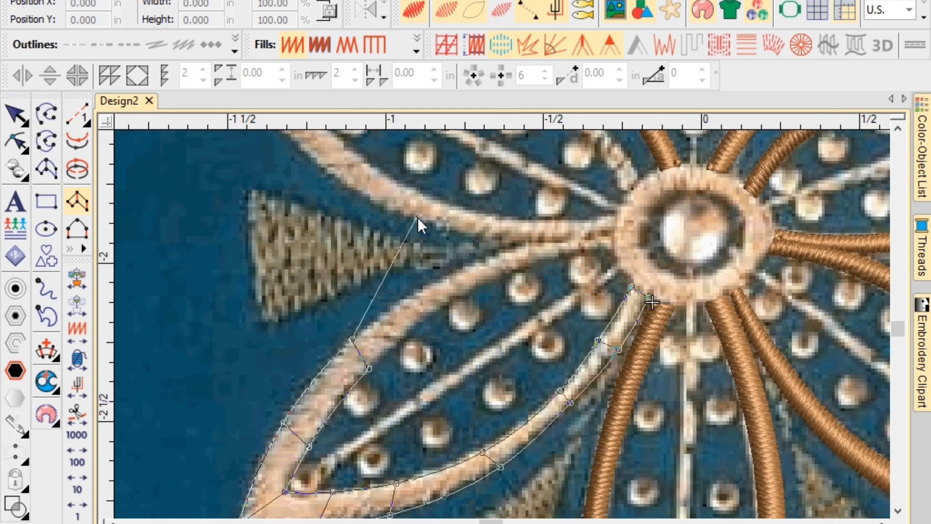
{"action": "left_click", "coordinate": [448, 273]}
{"action": "left_click", "coordinate": [457, 294]}
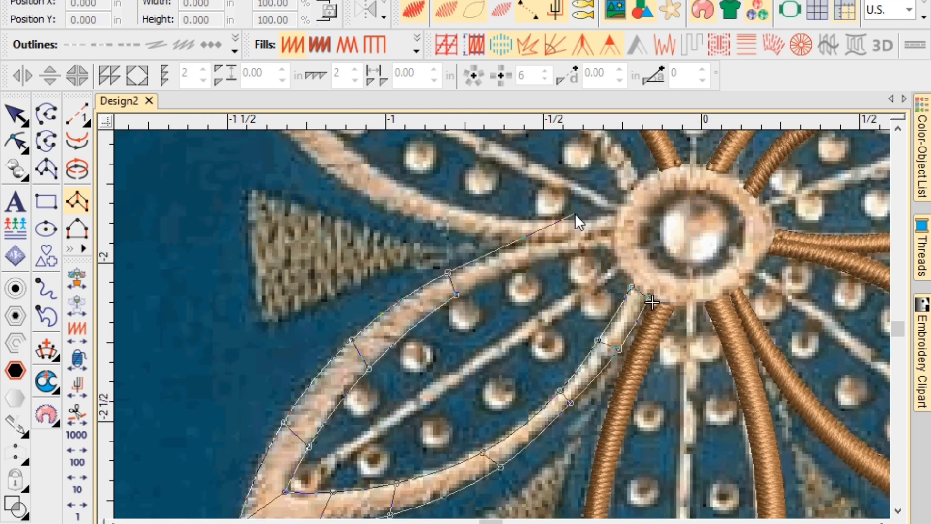
{"action": "left_click", "coordinate": [496, 255]}
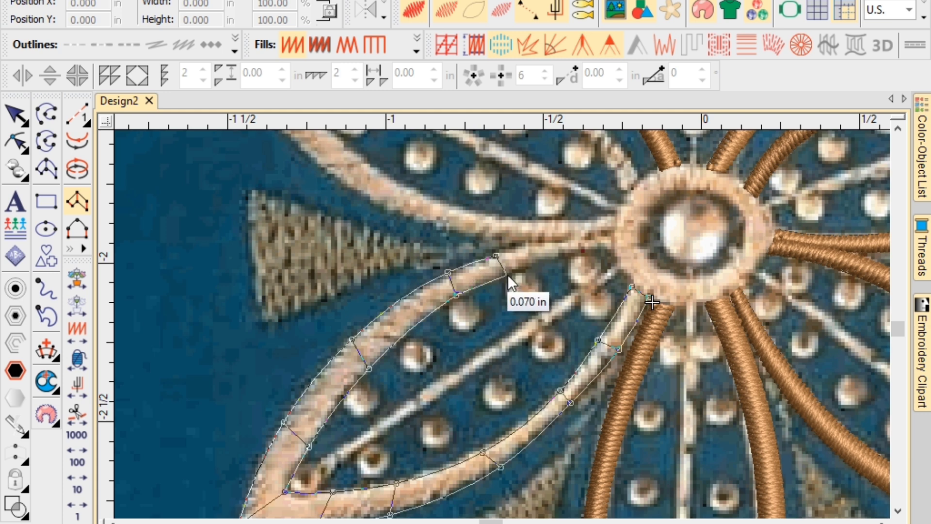
{"action": "left_click", "coordinate": [507, 274]}
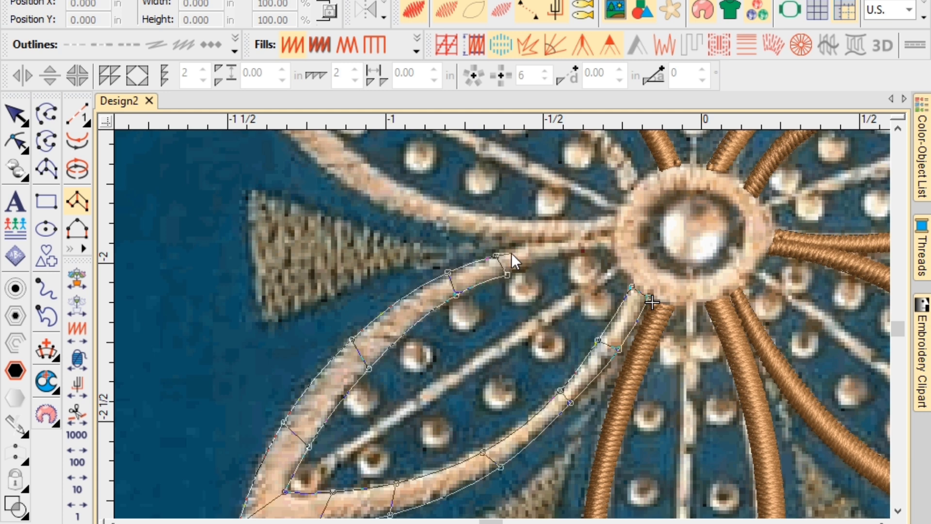
{"action": "left_click", "coordinate": [511, 252]}
{"action": "left_click", "coordinate": [549, 257]}
{"action": "left_click", "coordinate": [530, 244]}
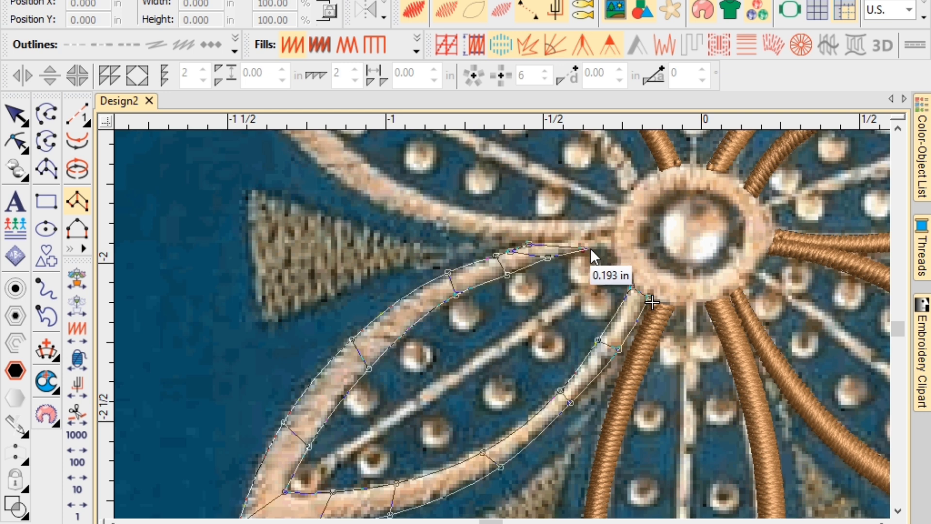
{"action": "left_click", "coordinate": [580, 252]}
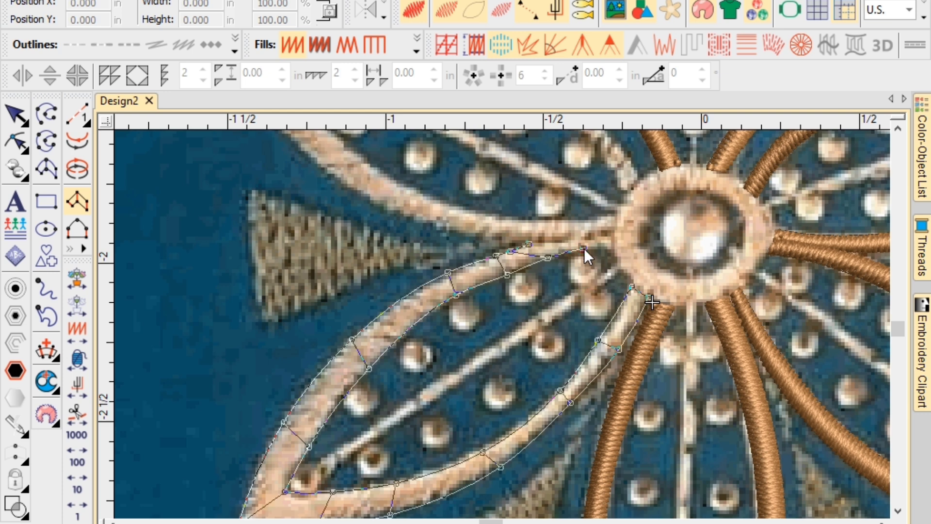
{"action": "key", "text": "Return"}
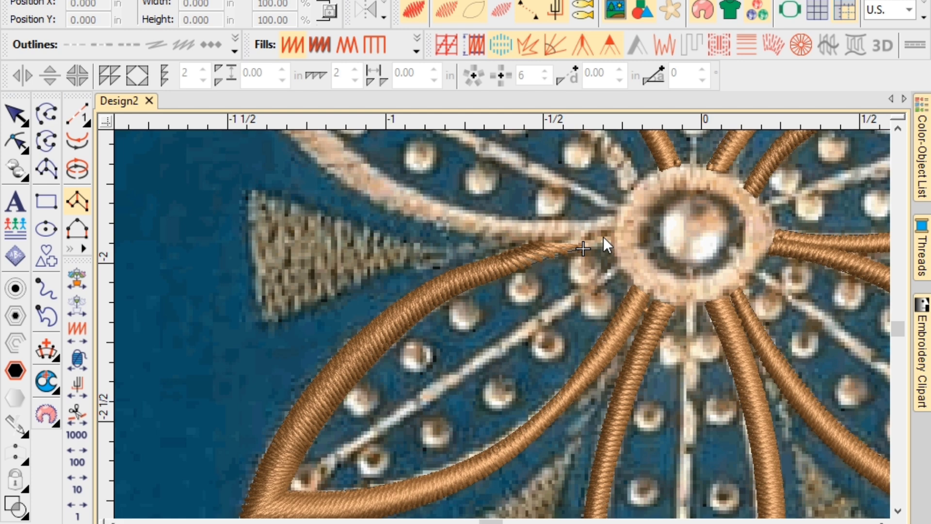
Reshape the lower-left petal column's inner end nodes into the centre ring and re-angle its tip stitches.
{"action": "scroll", "coordinate": [570, 249], "scroll_direction": "up", "scroll_amount": 4}
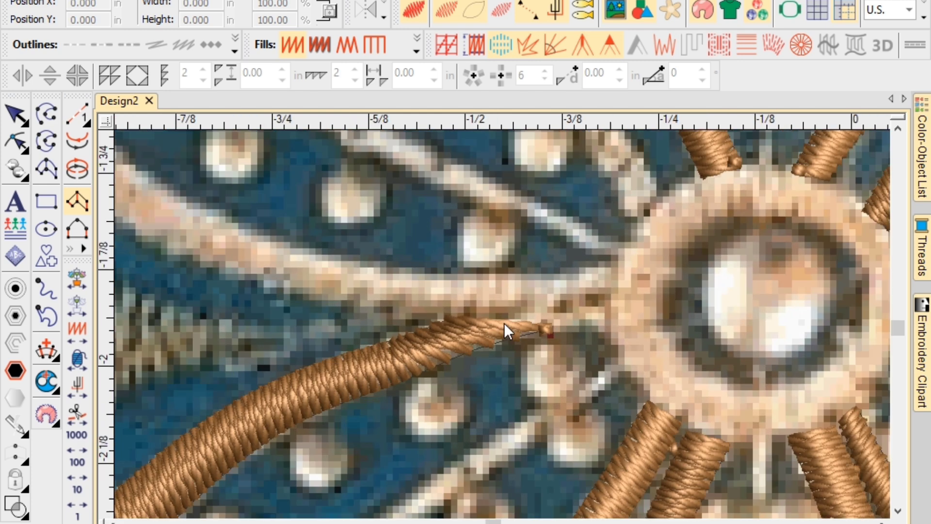
{"action": "key", "text": "Escape"}
{"action": "key", "text": "h"}
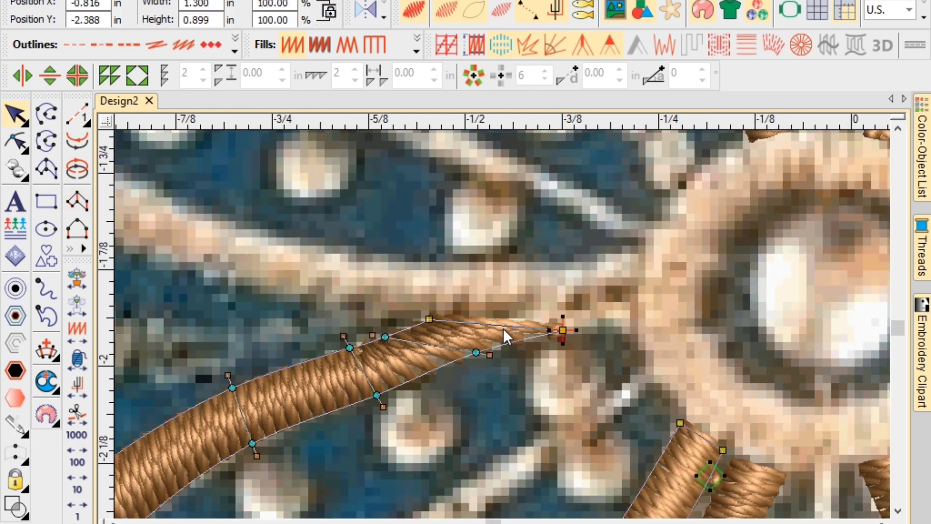
{"action": "left_click_drag", "start_coordinate": [593, 325], "coordinate": [592, 325]}
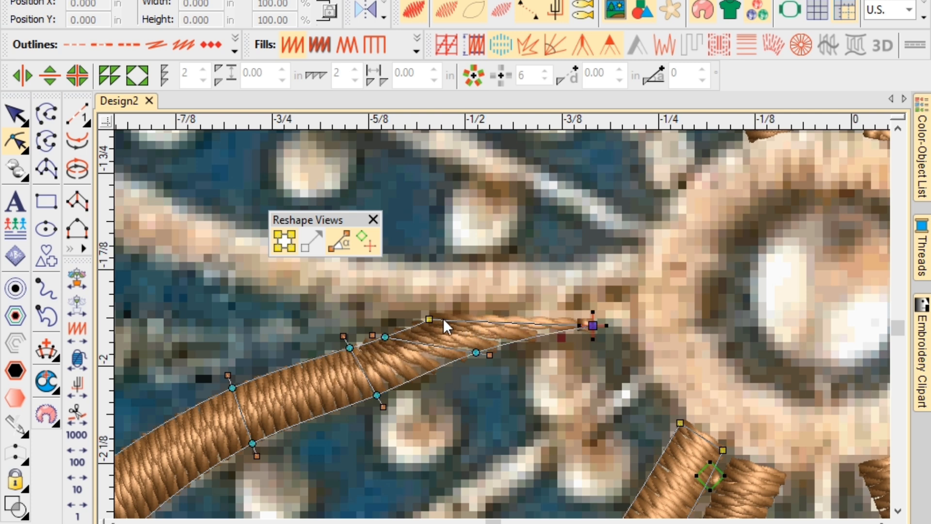
{"action": "left_click_drag", "start_coordinate": [429, 319], "coordinate": [487, 314]}
{"action": "left_click", "coordinate": [490, 355]}
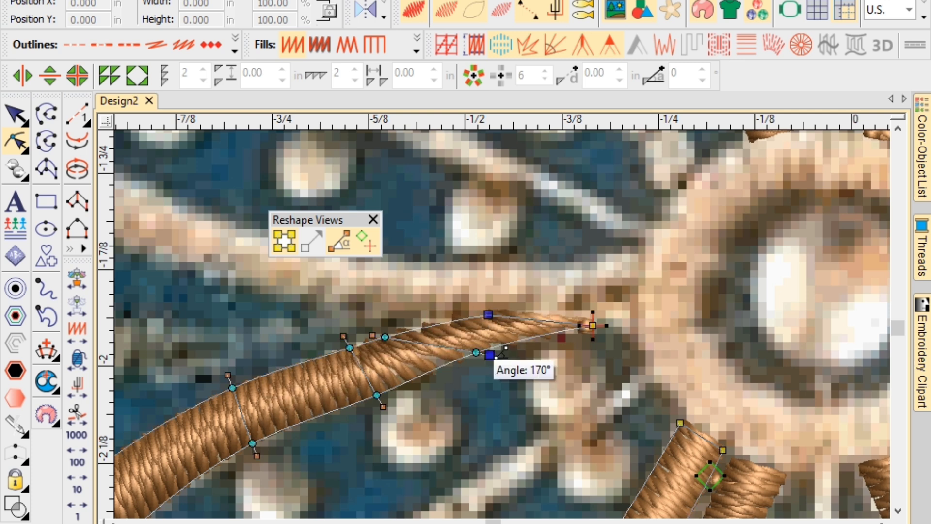
{"action": "left_click_drag", "start_coordinate": [490, 355], "coordinate": [467, 356]}
{"action": "key", "text": "Escape"}
{"action": "scroll", "coordinate": [502, 323], "scroll_direction": "down", "scroll_amount": 3}
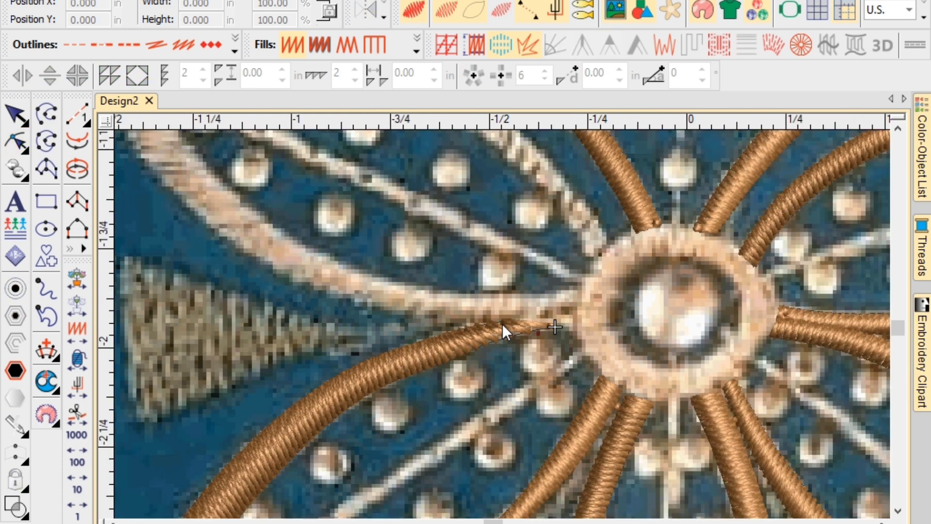
{"action": "scroll", "coordinate": [502, 323], "scroll_direction": "down", "scroll_amount": 2}
{"action": "scroll", "coordinate": [502, 323], "scroll_direction": "up", "scroll_amount": 3}
Start a satin column at the upper-left petal's inner end and run it along the lower edge to the tip.
{"action": "key", "text": "space"}
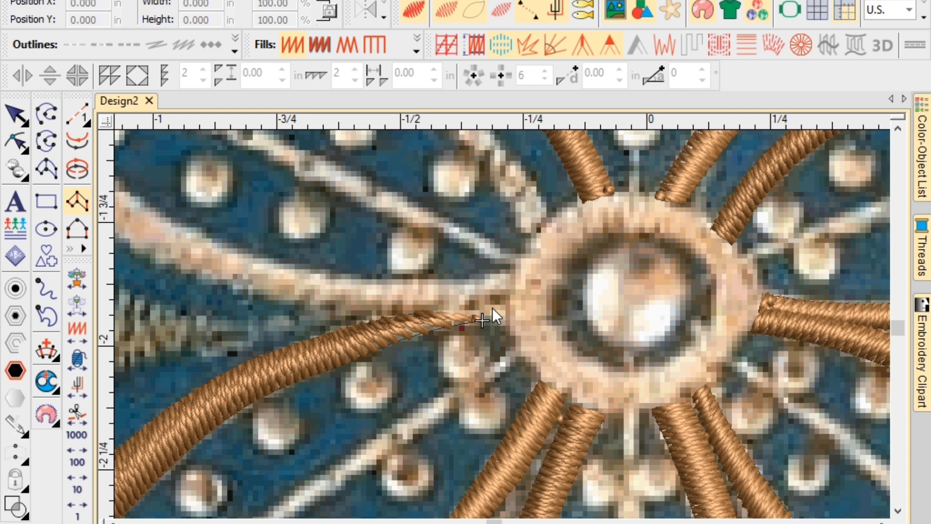
{"action": "left_click", "coordinate": [502, 306]}
{"action": "left_click", "coordinate": [497, 283]}
{"action": "scroll", "coordinate": [391, 309], "scroll_direction": "down", "scroll_amount": 2}
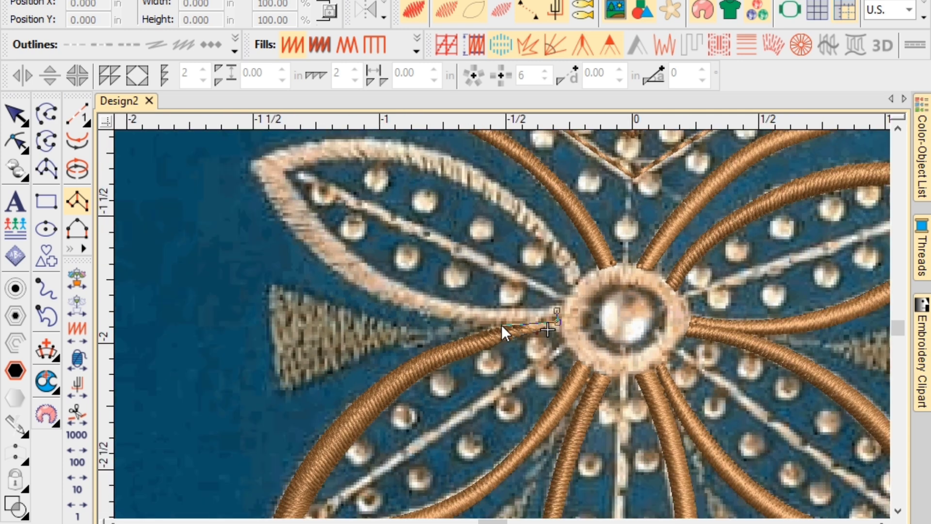
{"action": "left_click", "coordinate": [498, 323]}
{"action": "left_click", "coordinate": [499, 309]}
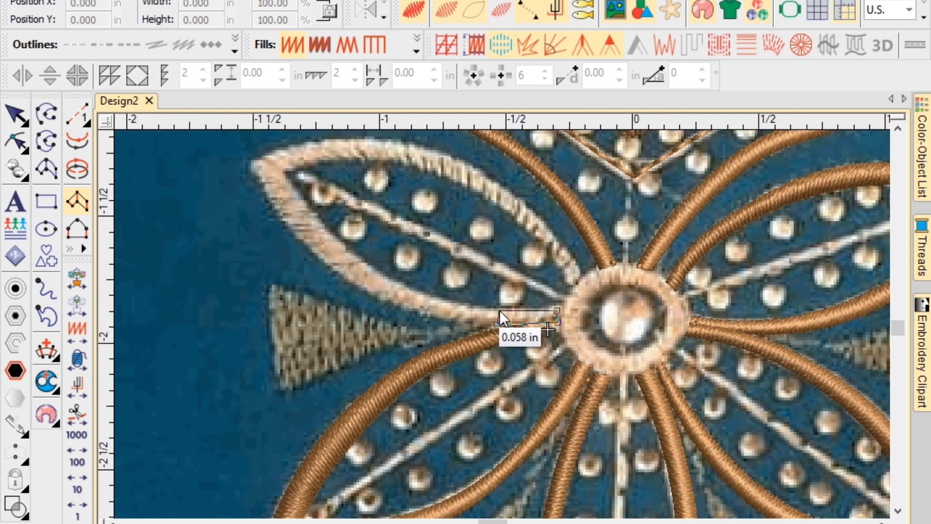
{"action": "left_click", "coordinate": [431, 317]}
{"action": "left_click", "coordinate": [440, 298]}
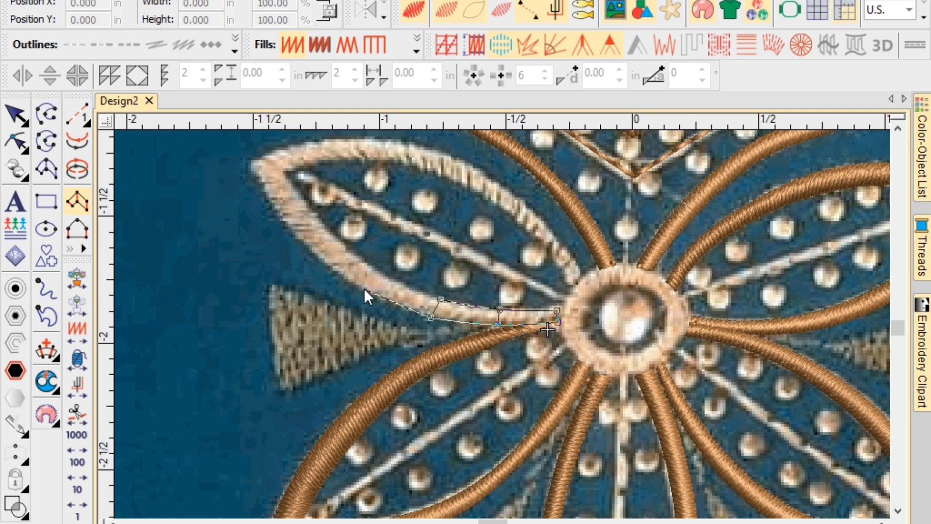
{"action": "left_click", "coordinate": [366, 292]}
{"action": "left_click", "coordinate": [389, 278]}
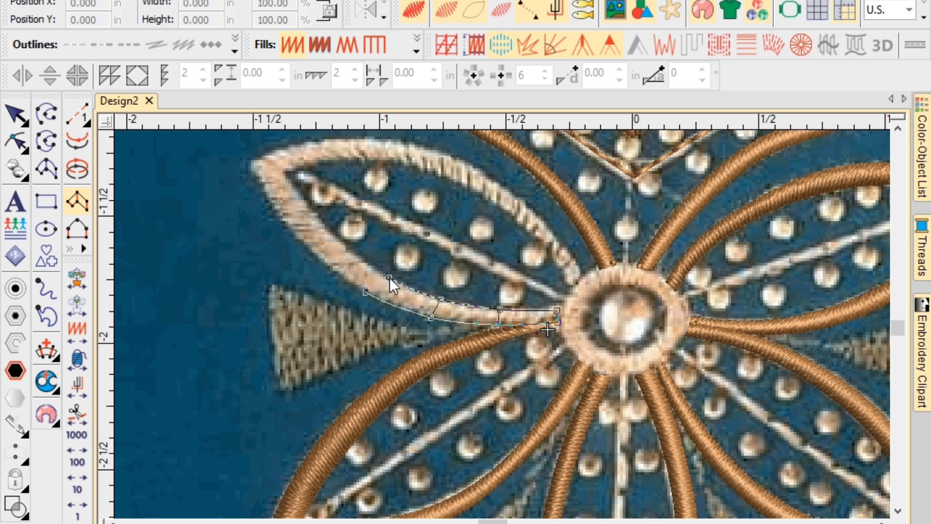
{"action": "left_click", "coordinate": [309, 251]}
{"action": "left_click", "coordinate": [332, 236]}
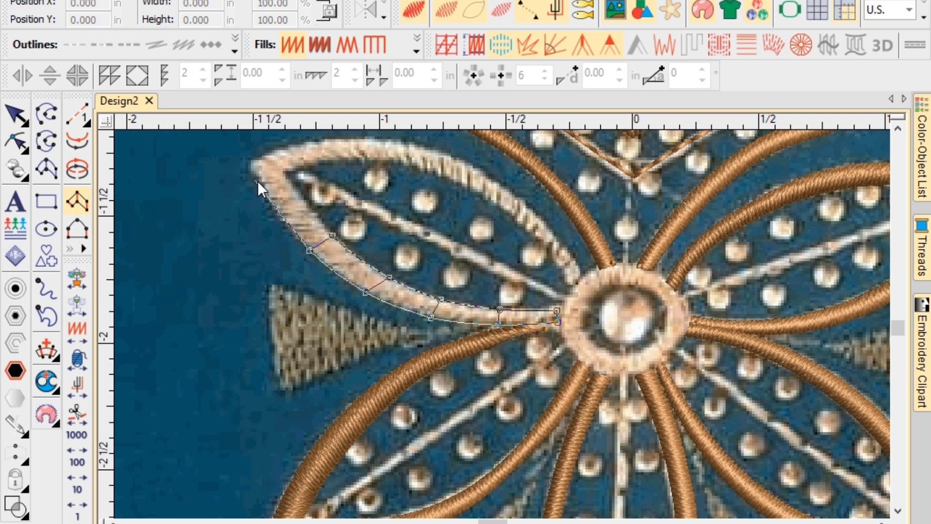
{"action": "left_click", "coordinate": [269, 199]}
{"action": "left_click", "coordinate": [299, 194]}
{"action": "left_click", "coordinate": [247, 157]}
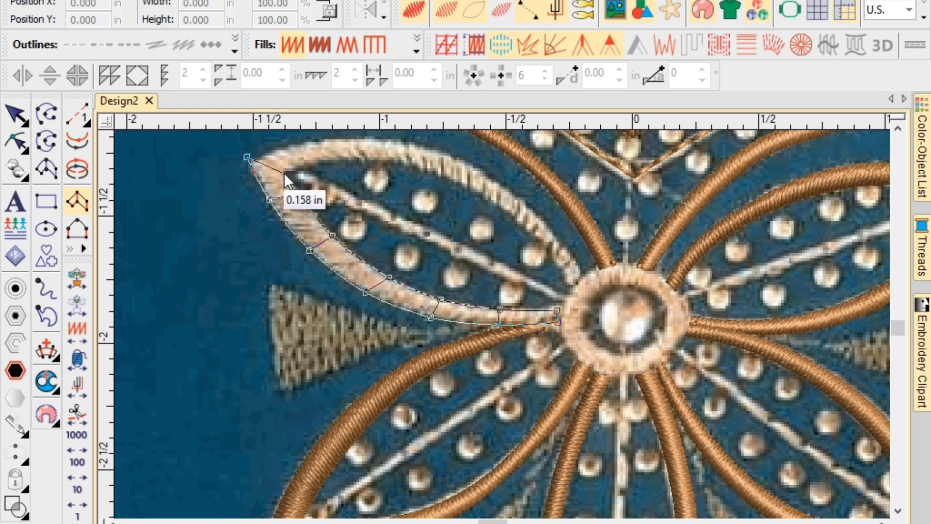
Turn the column around the tip, carry it along the upper edge to the centre ring, and stitch it.
{"action": "key", "text": "c"}
{"action": "left_click", "coordinate": [422, 224]}
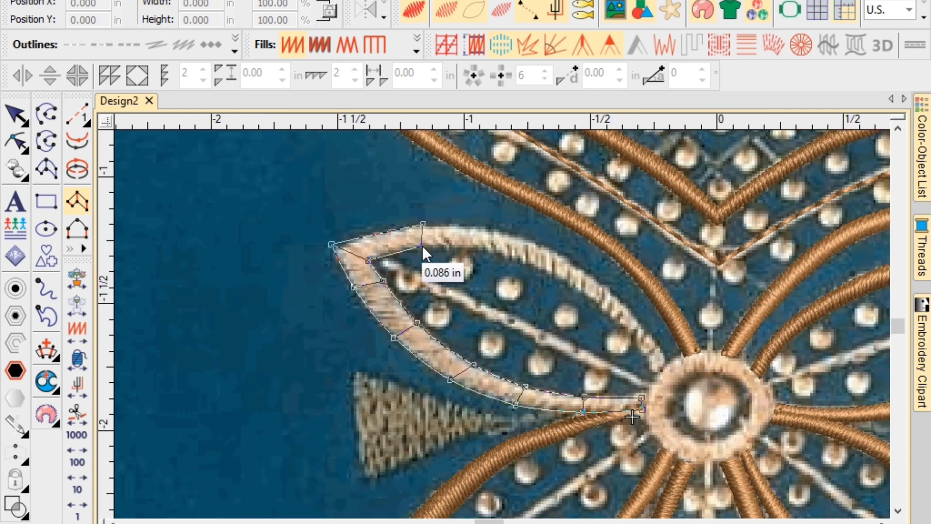
{"action": "left_click", "coordinate": [422, 245]}
{"action": "left_click", "coordinate": [508, 251]}
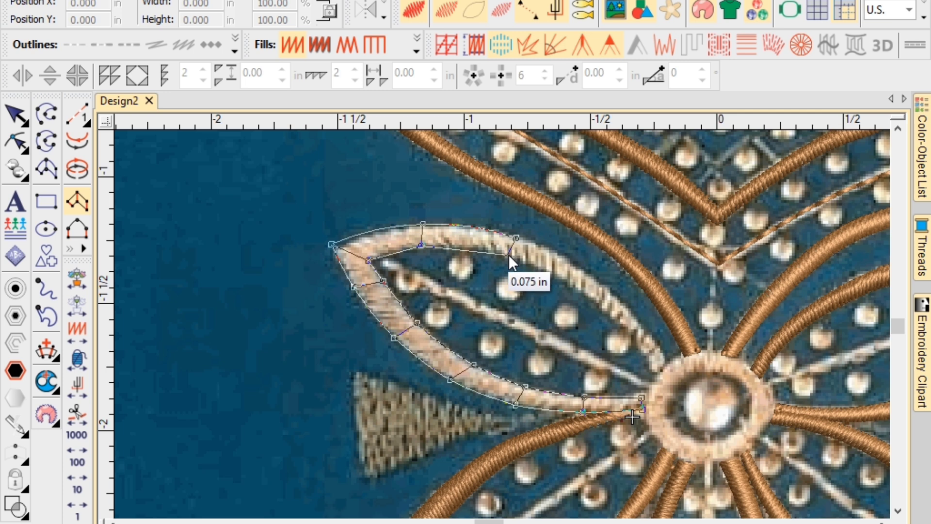
{"action": "left_click", "coordinate": [610, 289]}
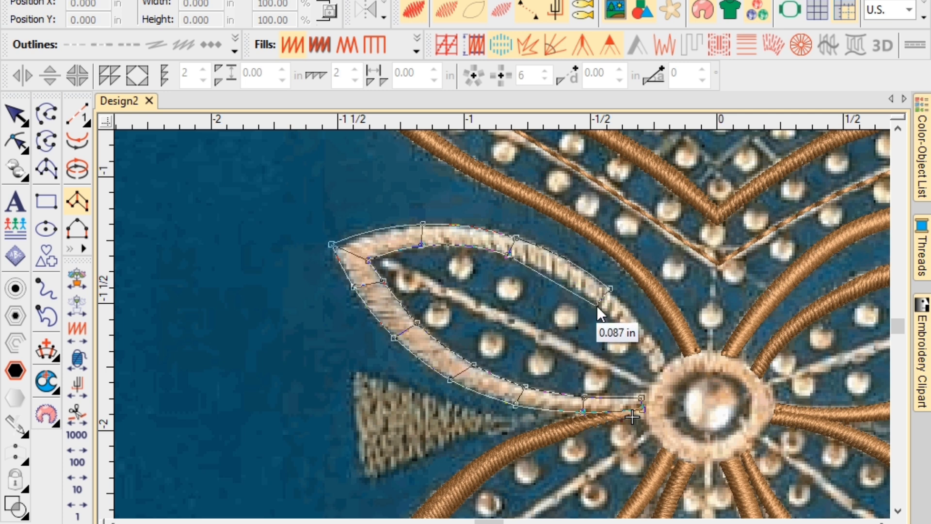
{"action": "left_click", "coordinate": [600, 305]}
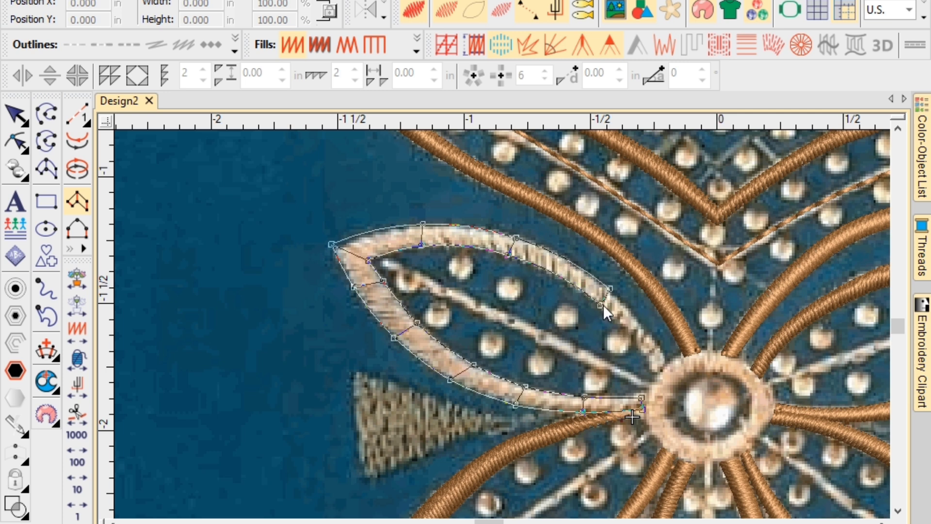
{"action": "left_click", "coordinate": [666, 362]}
{"action": "key", "text": "Return"}
{"action": "scroll", "coordinate": [661, 368], "scroll_direction": "down", "scroll_amount": 3}
{"action": "scroll", "coordinate": [557, 337], "scroll_direction": "up", "scroll_amount": 3}
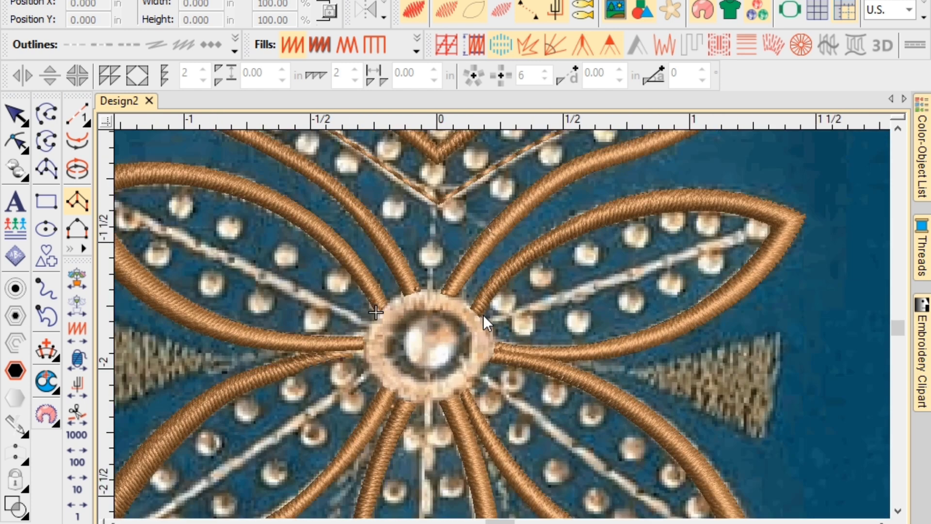
Start the centre ring's satin outline at the top and carry it down the right side and bottom.
{"action": "scroll", "coordinate": [485, 315], "scroll_direction": "up", "scroll_amount": 2}
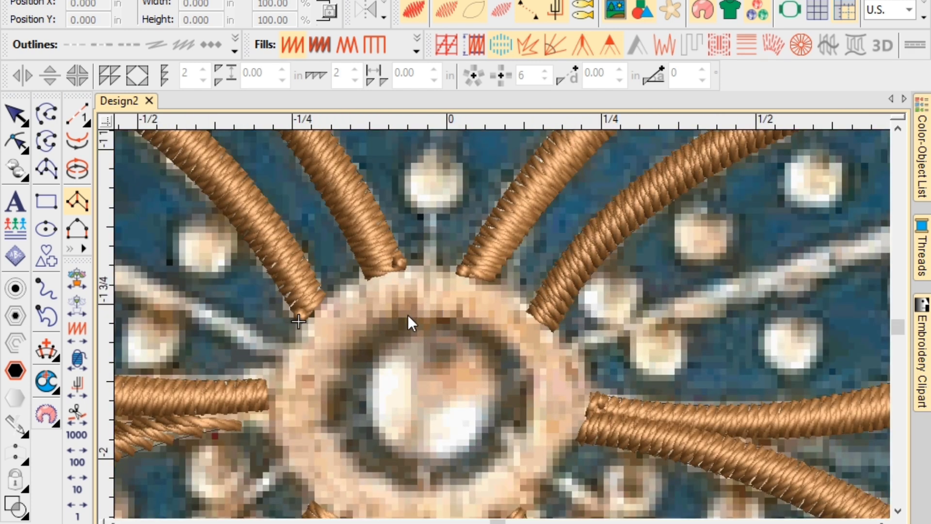
{"action": "left_click", "coordinate": [433, 320]}
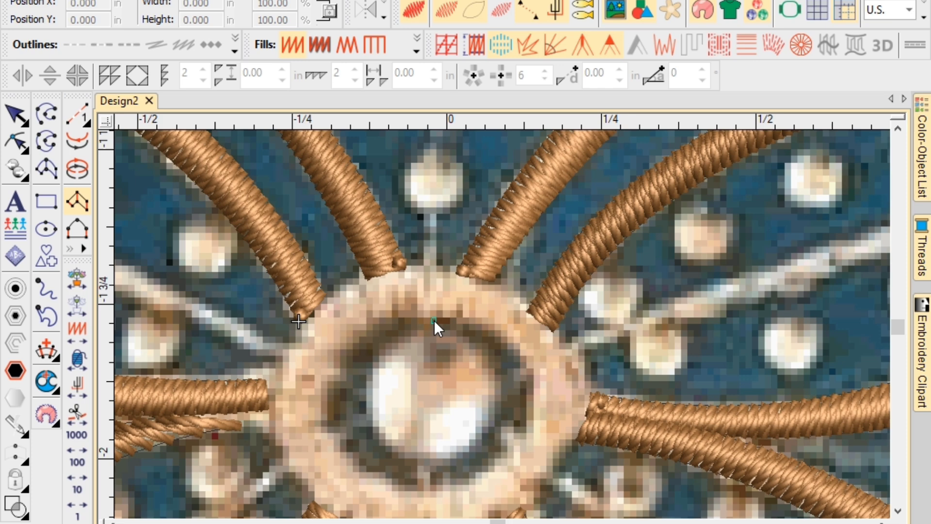
{"action": "left_click", "coordinate": [432, 269]}
{"action": "left_click", "coordinate": [500, 340]}
{"action": "left_click", "coordinate": [535, 316]}
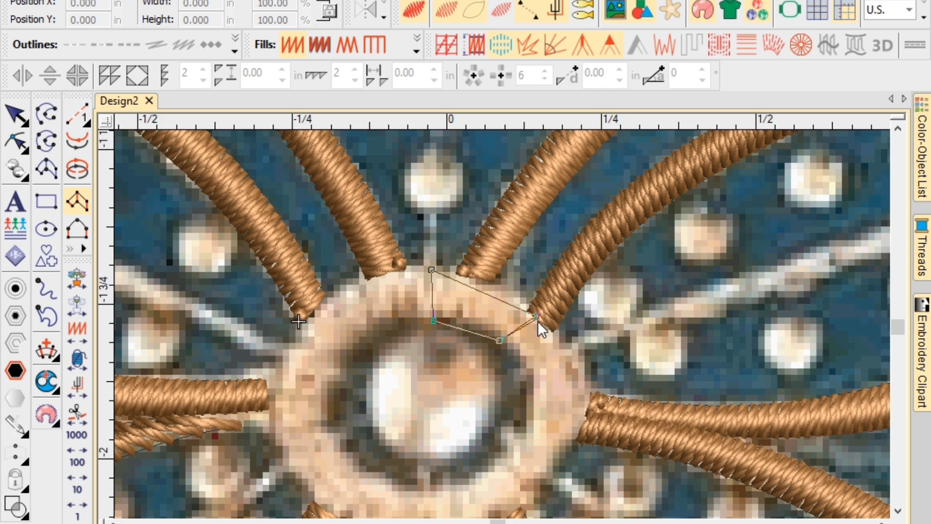
{"action": "left_click", "coordinate": [522, 427]}
{"action": "left_click", "coordinate": [573, 435]}
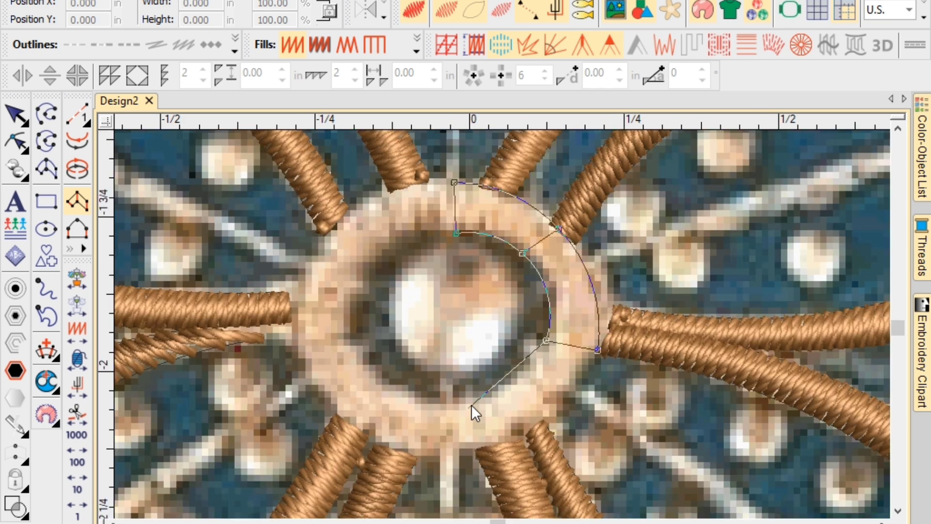
{"action": "left_click", "coordinate": [474, 401]}
{"action": "left_click", "coordinate": [487, 455]}
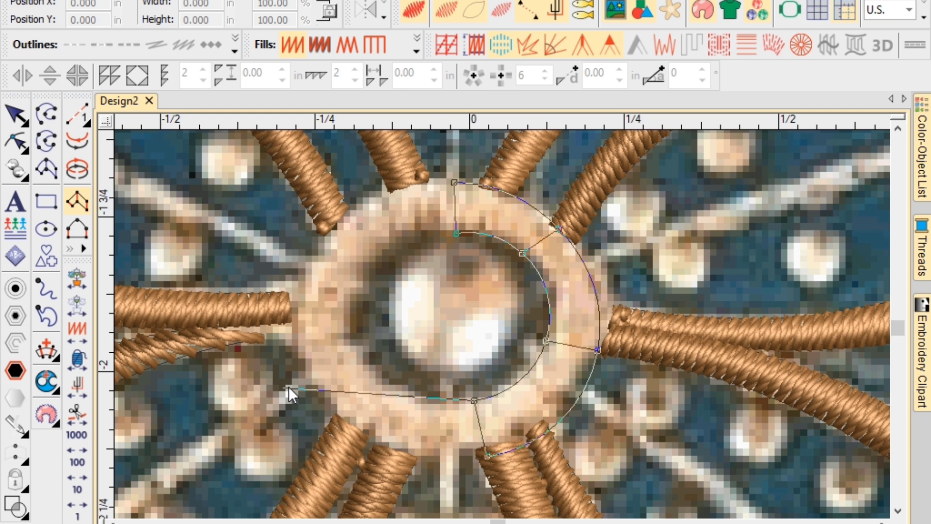
Continue the ring up the left side, close it at the start, and generate its satin stitches.
{"action": "left_click", "coordinate": [383, 381]}
{"action": "left_click", "coordinate": [337, 413]}
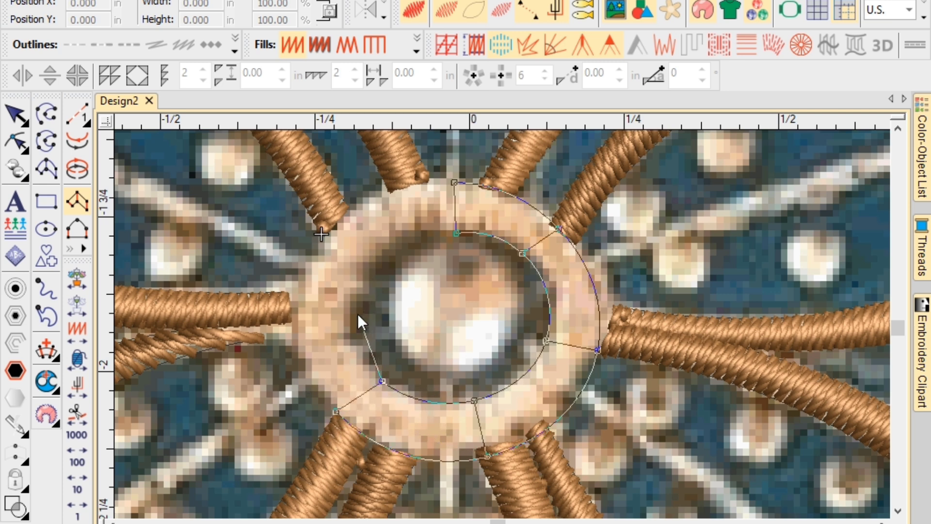
{"action": "left_click", "coordinate": [354, 315]}
{"action": "left_click", "coordinate": [290, 320]}
{"action": "left_click", "coordinate": [387, 267]}
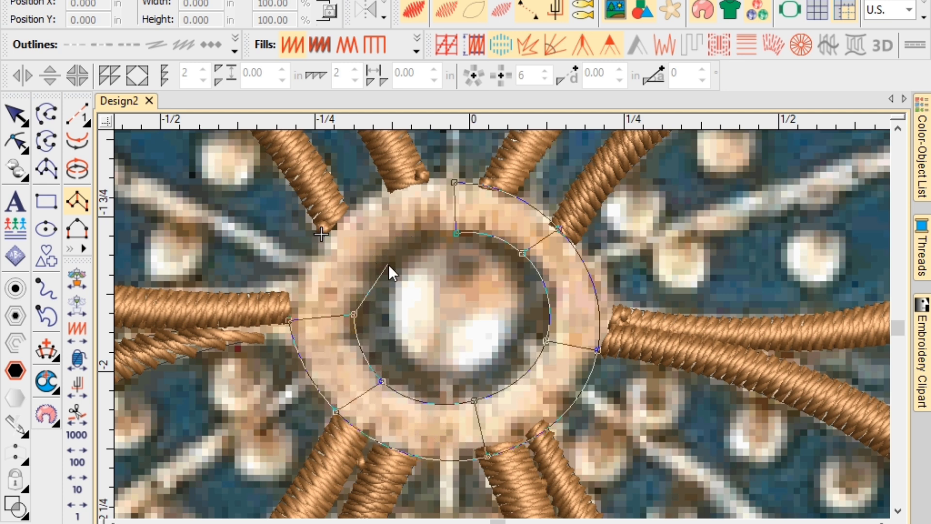
{"action": "left_click", "coordinate": [341, 222]}
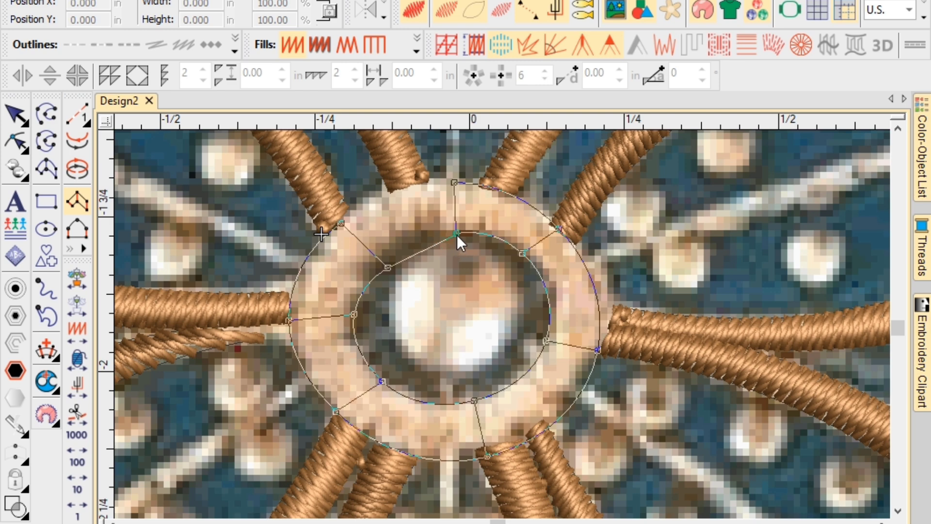
{"action": "left_click", "coordinate": [457, 233]}
{"action": "left_click", "coordinate": [455, 182]}
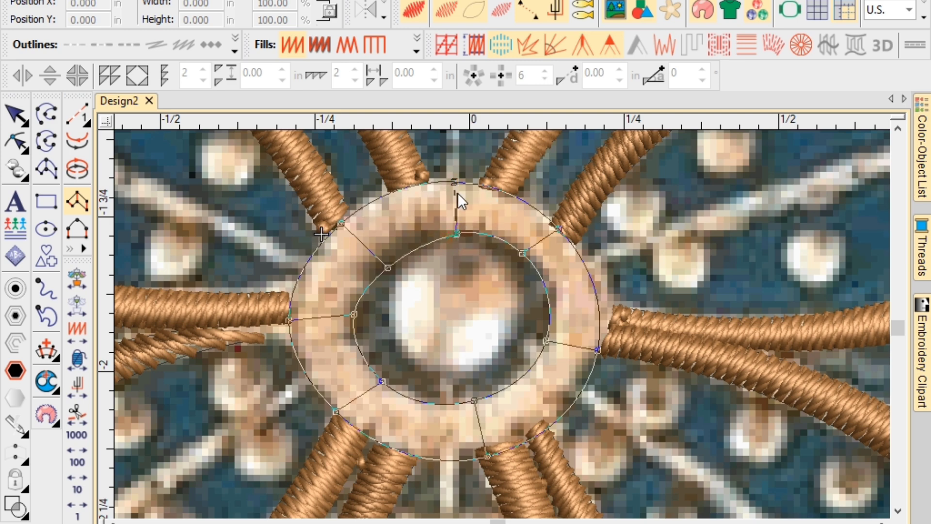
{"action": "key", "text": "Return"}
{"action": "scroll", "coordinate": [502, 324], "scroll_direction": "down", "scroll_amount": 1}
Nudge the hand-drawn ring's inner edge, then delete that centre ring entirely.
{"action": "key", "text": "Escape"}
{"action": "left_click", "coordinate": [502, 323]}
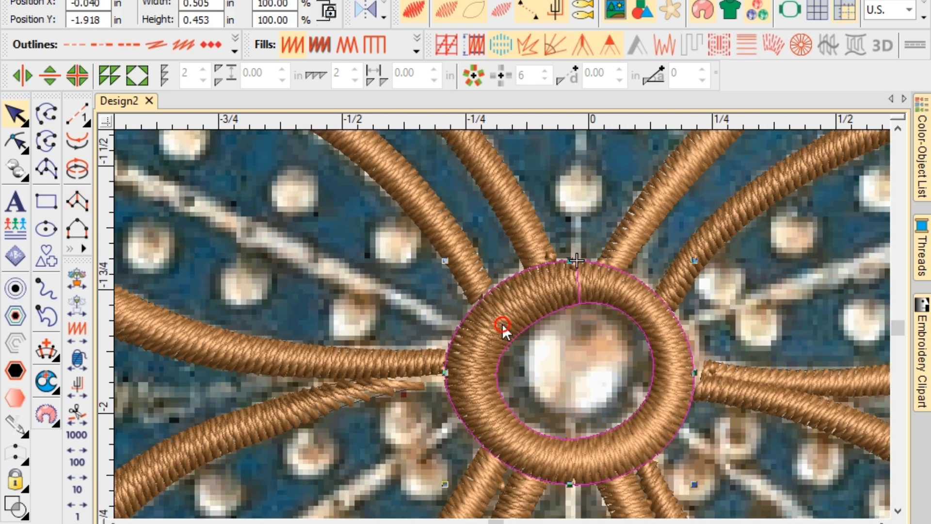
{"action": "key", "text": "h"}
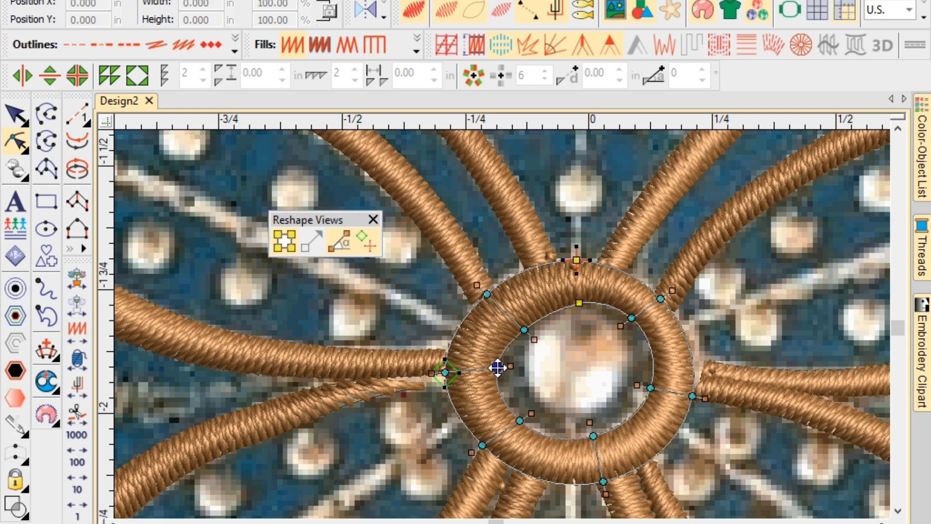
{"action": "left_click_drag", "start_coordinate": [497, 368], "coordinate": [488, 366]}
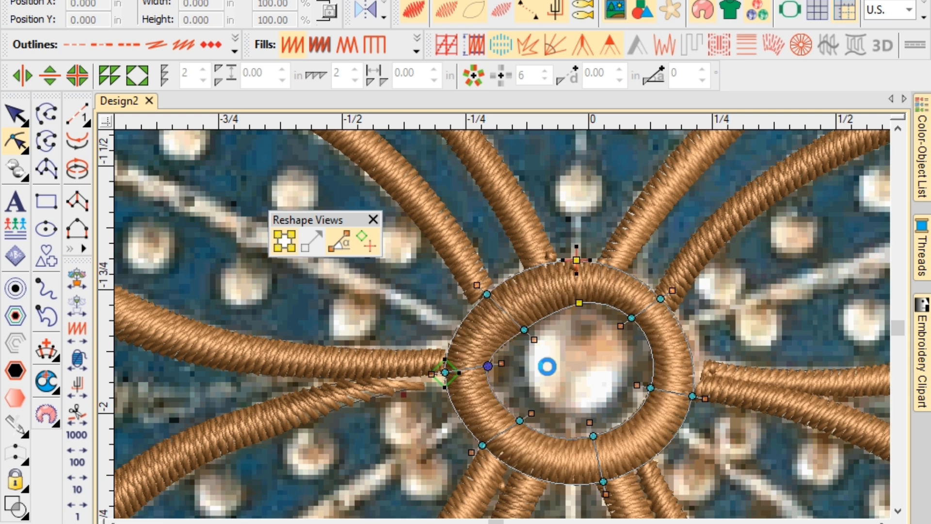
{"action": "key", "text": "Escape"}
{"action": "left_click", "coordinate": [524, 311]}
{"action": "key", "text": "Delete"}
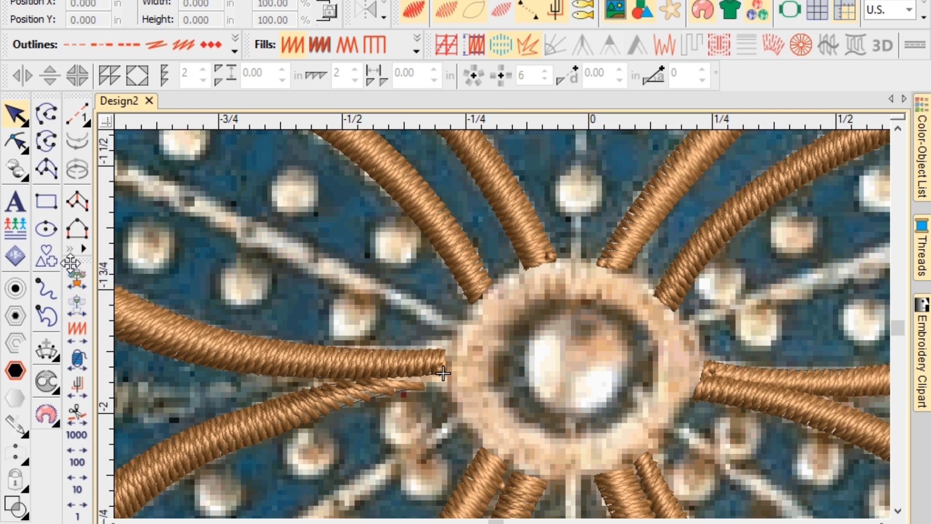
Draw a circular satin ring around the centre stone with the Ring tool.
{"action": "left_click", "coordinate": [78, 248]}
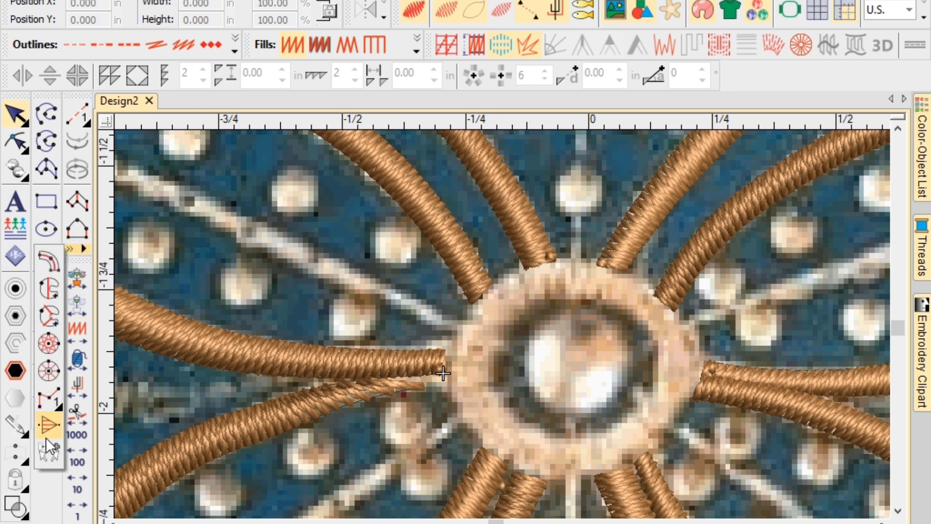
{"action": "left_click", "coordinate": [47, 368]}
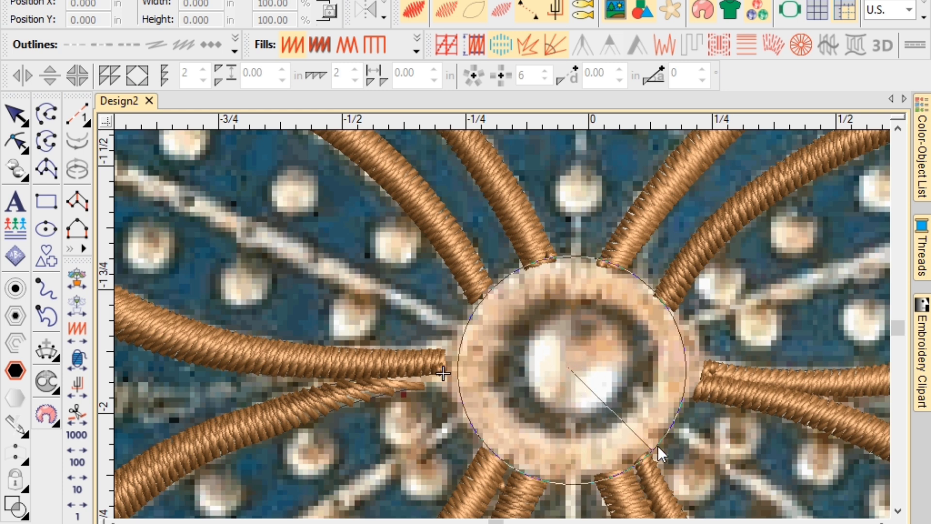
{"action": "left_click", "coordinate": [658, 445]}
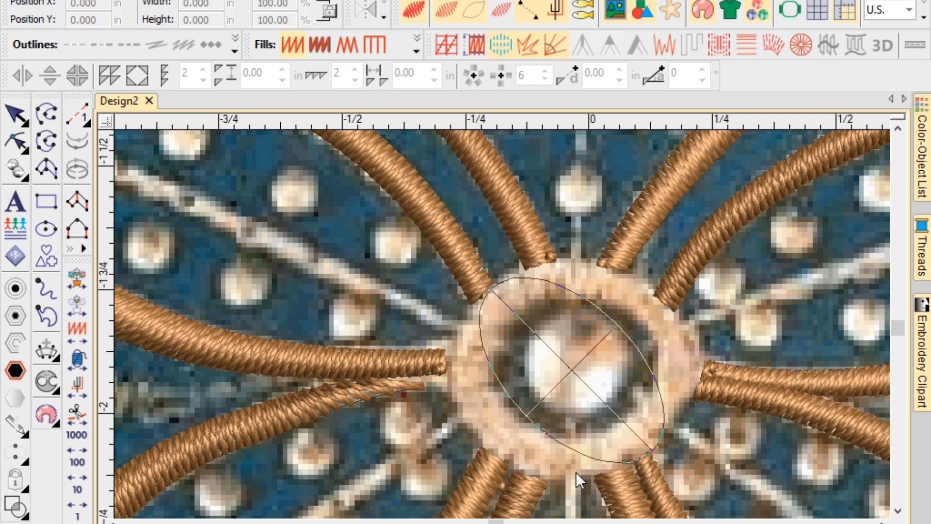
{"action": "left_click", "coordinate": [520, 478]}
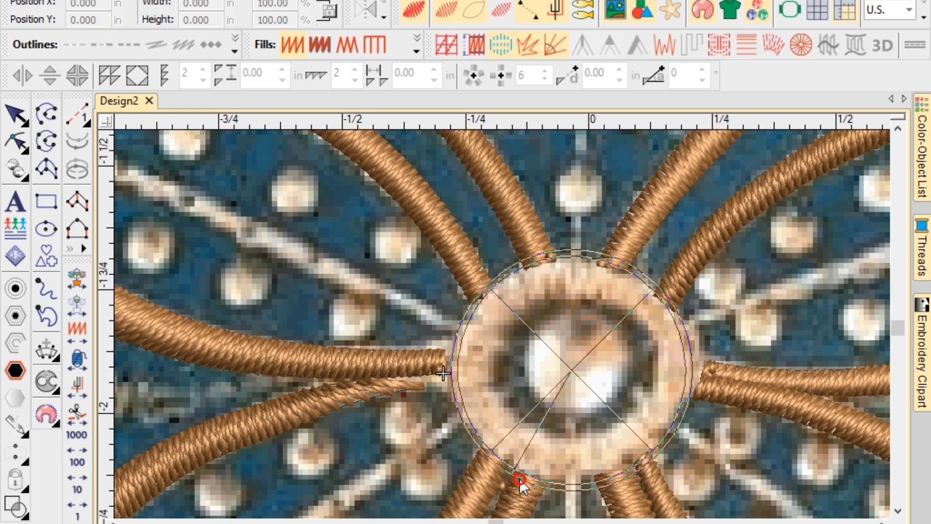
{"action": "left_click", "coordinate": [571, 445]}
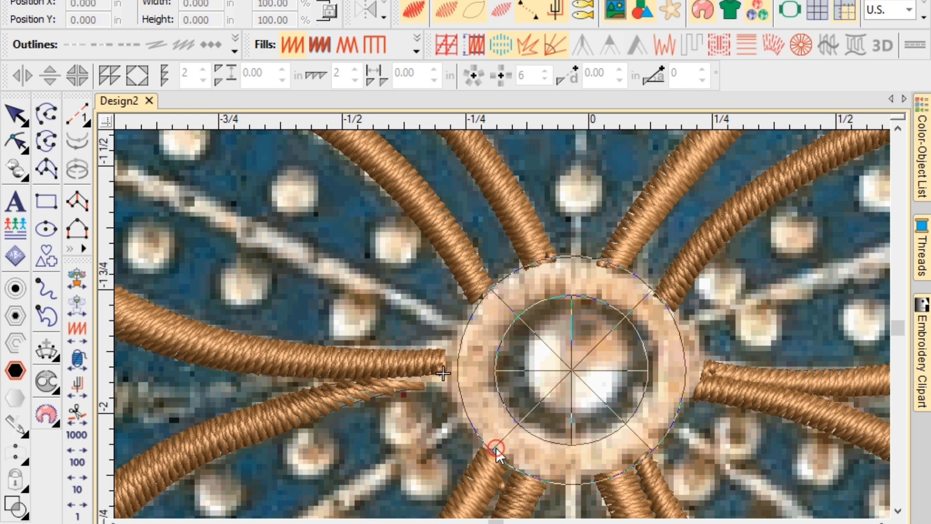
{"action": "key", "text": "Return"}
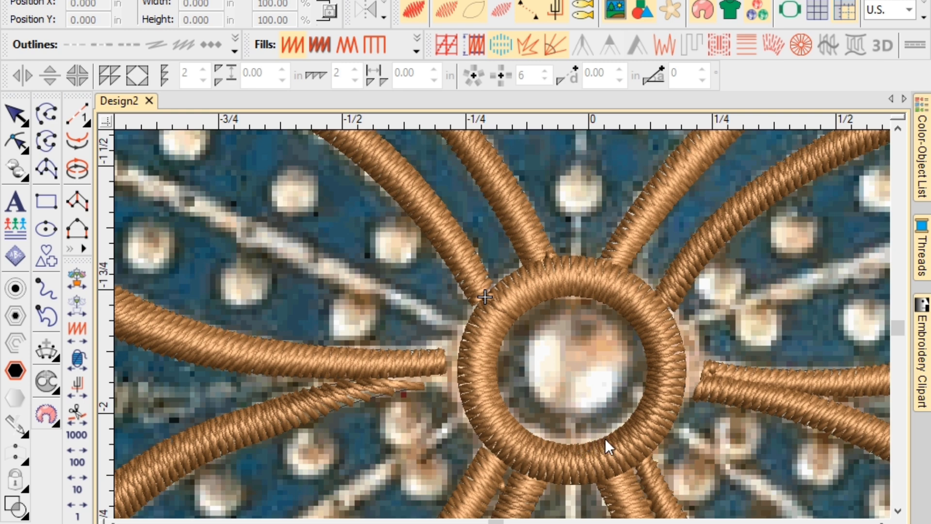
Widen the new satin ring to 0.493 in.
{"action": "key", "text": "Escape"}
{"action": "left_click", "coordinate": [679, 394]}
{"action": "left_click_drag", "start_coordinate": [686, 371], "coordinate": [693, 370]}
Reshape the upper-left and lower-left spokes so their inner ends reach the circular ring.
{"action": "scroll", "coordinate": [461, 386], "scroll_direction": "down", "scroll_amount": 2}
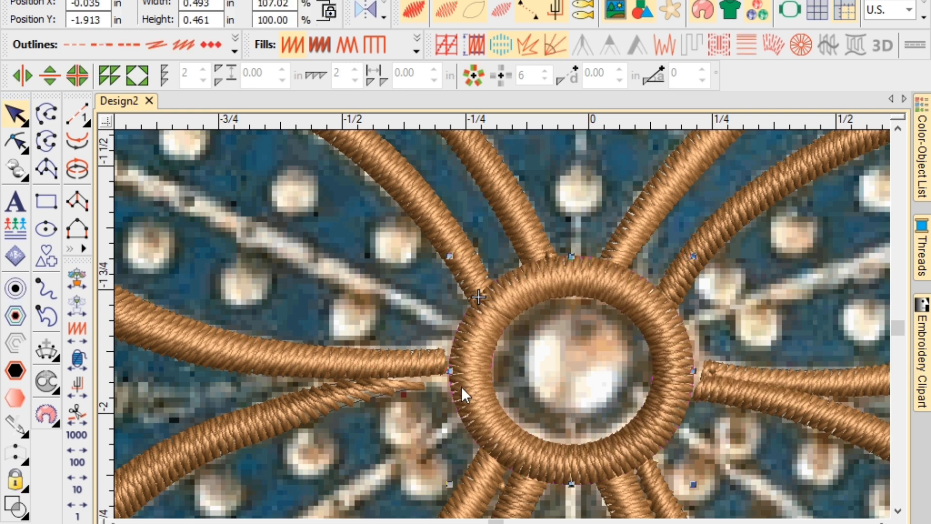
{"action": "left_click", "coordinate": [435, 356]}
{"action": "scroll", "coordinate": [504, 326], "scroll_direction": "up", "scroll_amount": 3}
{"action": "key", "text": "h"}
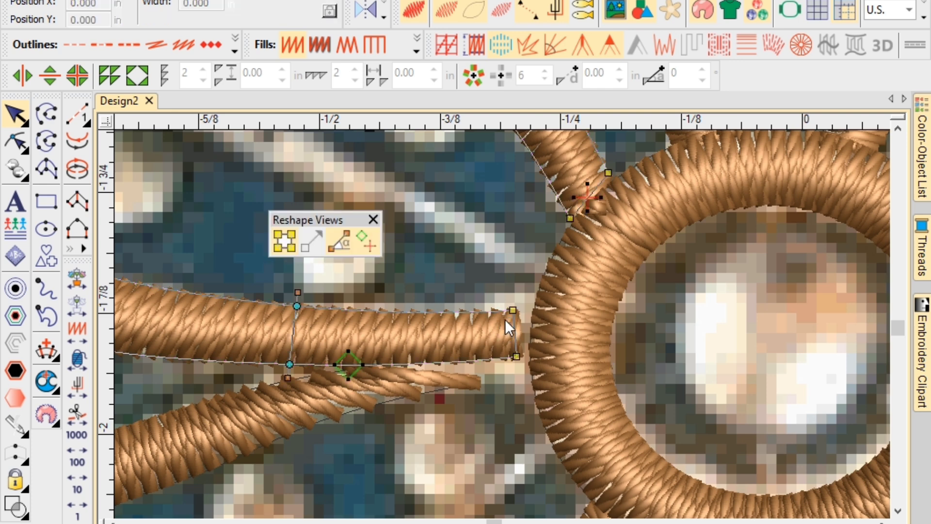
{"action": "left_click_drag", "start_coordinate": [528, 350], "coordinate": [533, 350]}
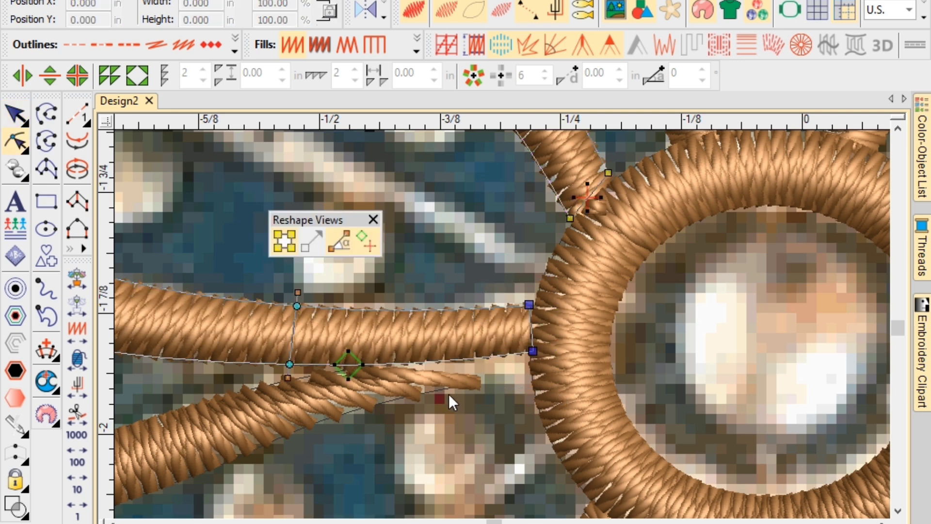
{"action": "left_click", "coordinate": [442, 393]}
{"action": "left_click_drag", "start_coordinate": [353, 366], "coordinate": [431, 358]}
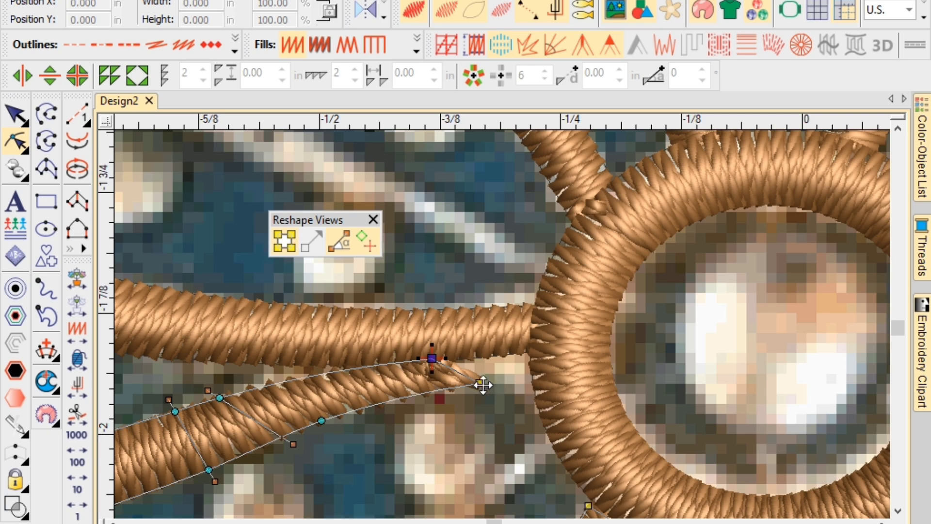
{"action": "scroll", "coordinate": [499, 335], "scroll_direction": "down", "scroll_amount": 4}
{"action": "scroll", "coordinate": [499, 325], "scroll_direction": "up", "scroll_amount": 2}
{"action": "key", "text": "Escape"}
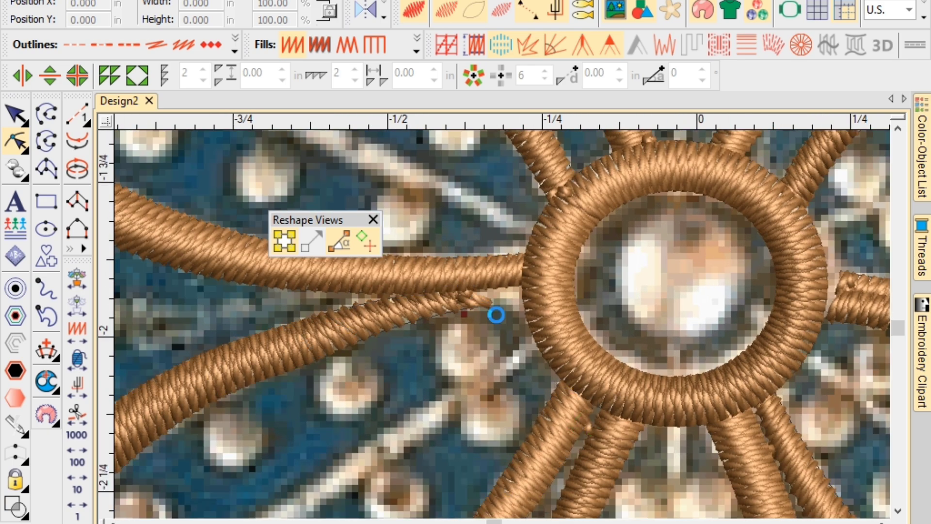
{"action": "scroll", "coordinate": [472, 303], "scroll_direction": "down", "scroll_amount": 2}
{"action": "scroll", "coordinate": [554, 315], "scroll_direction": "down", "scroll_amount": 4}
{"action": "scroll", "coordinate": [533, 322], "scroll_direction": "up", "scroll_amount": 5}
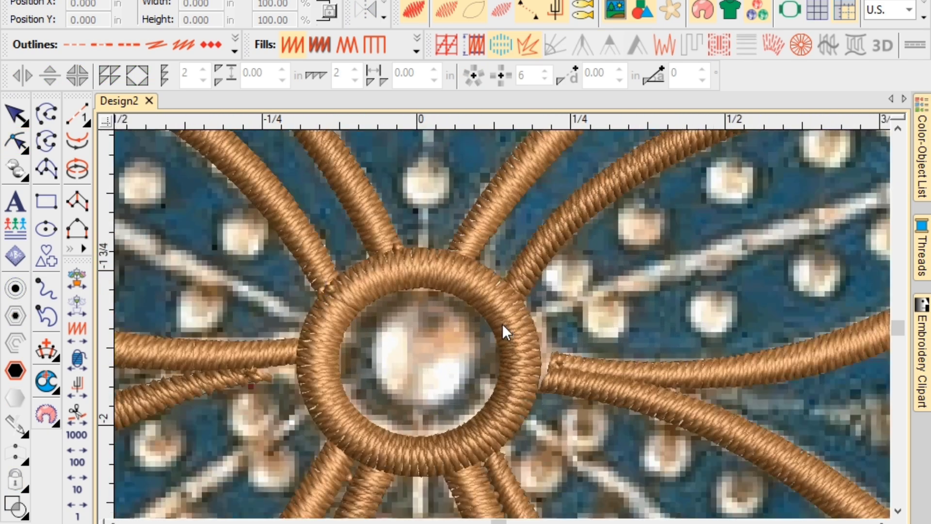
{"action": "scroll", "coordinate": [519, 356], "scroll_direction": "up", "scroll_amount": 1}
Reshape the right spoke, pulling its inner end onto the ring.
{"action": "left_click", "coordinate": [577, 378]}
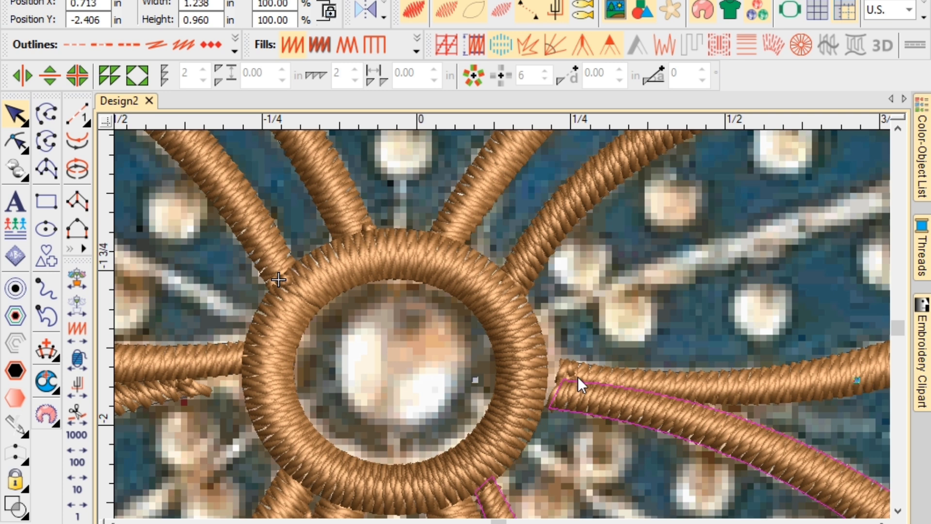
{"action": "key", "text": "h"}
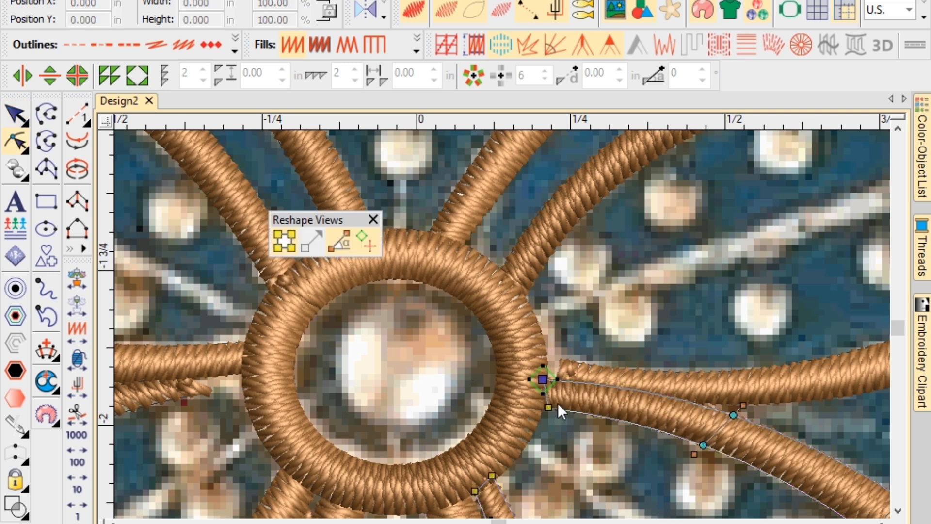
{"action": "left_click", "coordinate": [574, 362]}
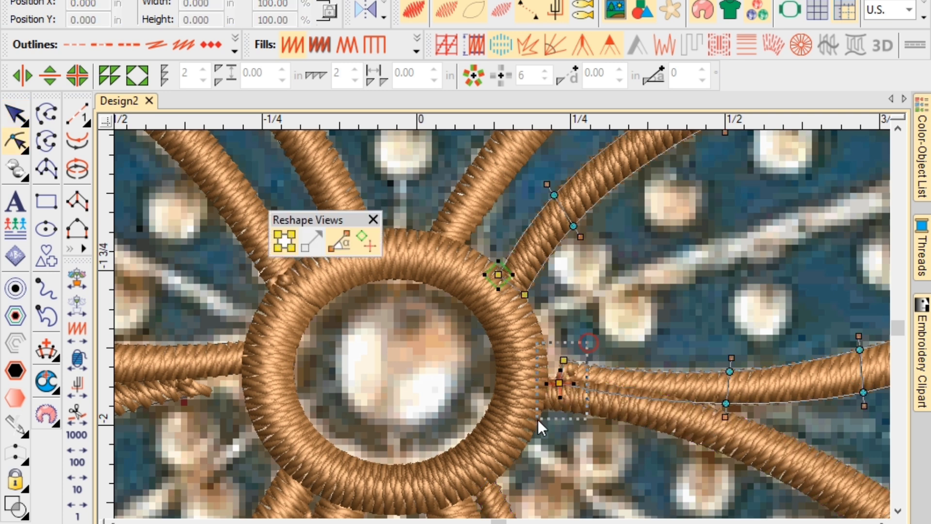
{"action": "left_click_drag", "start_coordinate": [559, 383], "coordinate": [547, 381]}
{"action": "scroll", "coordinate": [500, 327], "scroll_direction": "down", "scroll_amount": 8}
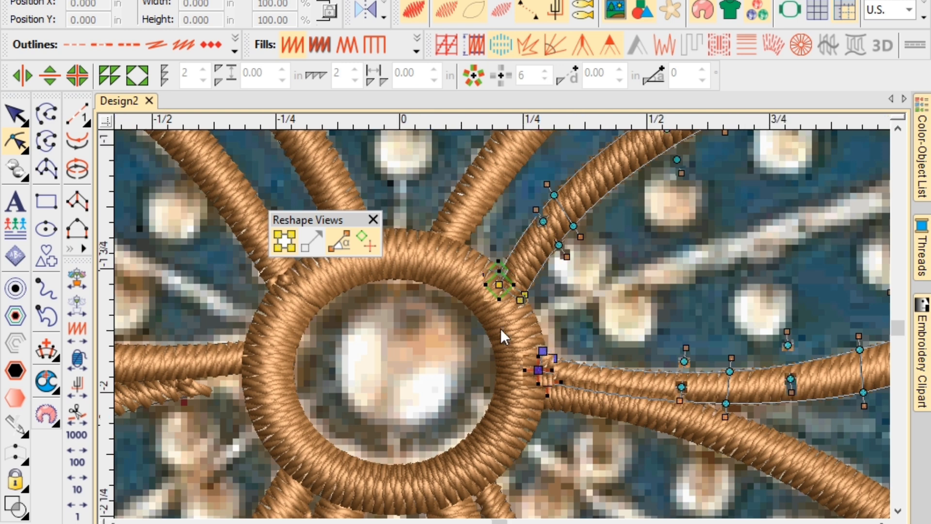
{"action": "key", "text": "Escape"}
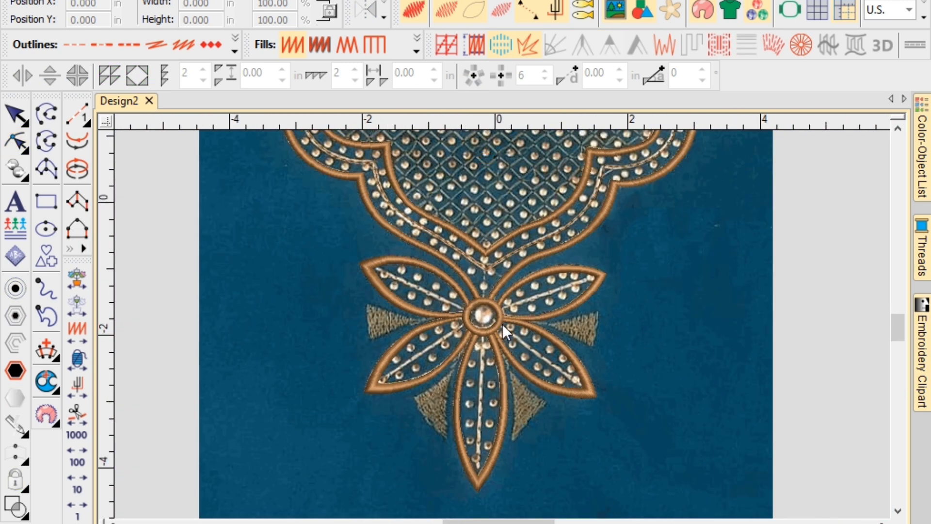
Toggle the fabric backdrop off and on, leaving the photo visible, and zoom in on the upper-right petal.
{"action": "scroll", "coordinate": [501, 324], "scroll_direction": "down", "scroll_amount": 2}
{"action": "key", "text": "d"}
{"action": "scroll", "coordinate": [502, 324], "scroll_direction": "down", "scroll_amount": 2}
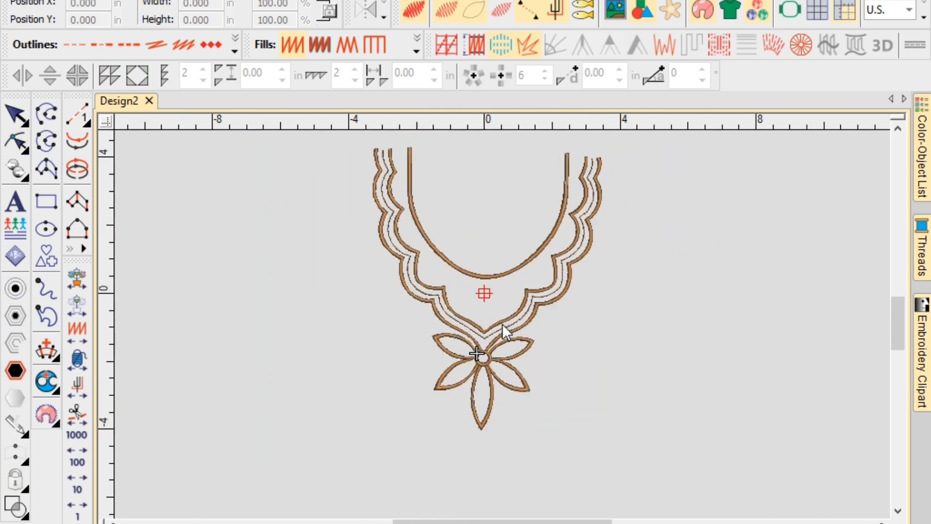
{"action": "scroll", "coordinate": [502, 324], "scroll_direction": "up", "scroll_amount": 1}
{"action": "key", "text": "d"}
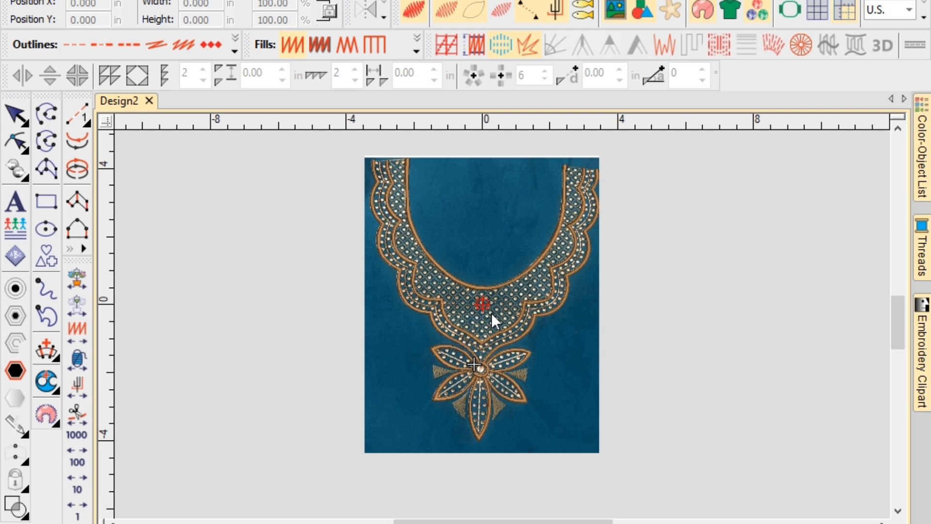
{"action": "key", "text": "d"}
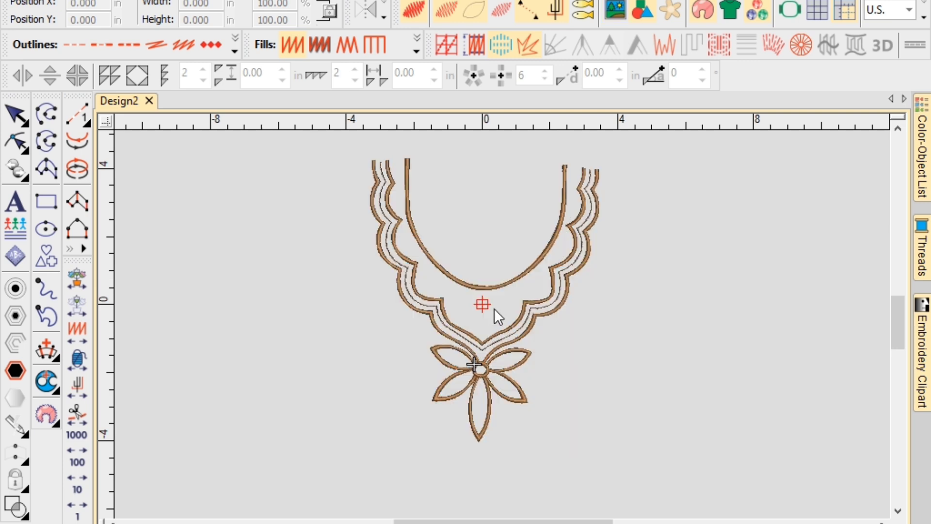
{"action": "key", "text": "d"}
{"action": "scroll", "coordinate": [501, 324], "scroll_direction": "up", "scroll_amount": 2}
{"action": "scroll", "coordinate": [502, 324], "scroll_direction": "up", "scroll_amount": 4}
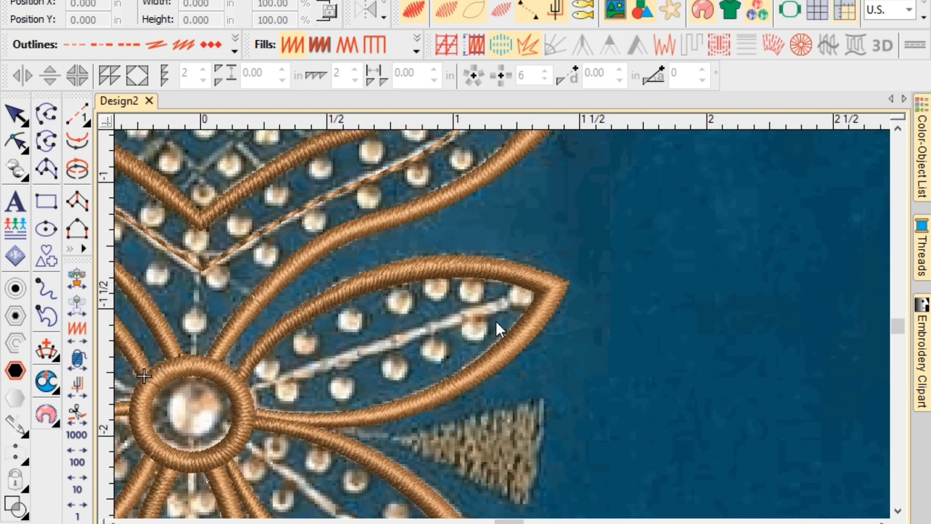
Draw straight run-stitch veins from the centre ring to the upper-right and lower-right petal tips.
{"action": "left_click", "coordinate": [76, 115]}
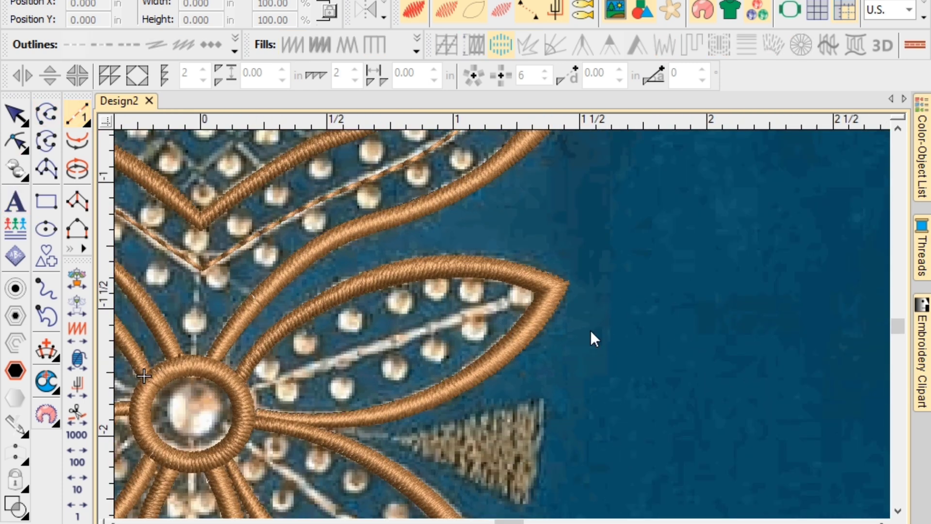
{"action": "left_click", "coordinate": [530, 292]}
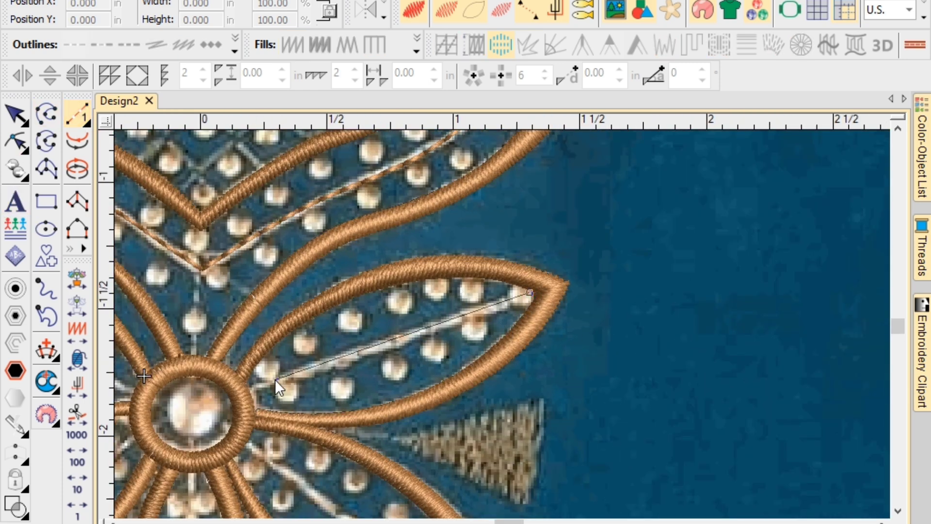
{"action": "left_click", "coordinate": [251, 387]}
{"action": "key", "text": "Return"}
{"action": "left_click", "coordinate": [247, 439]}
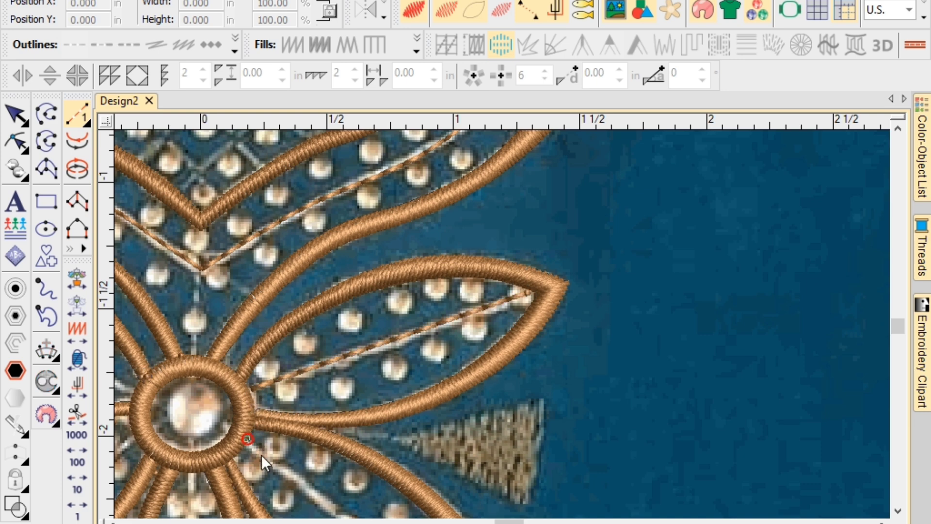
{"action": "left_click", "coordinate": [599, 450]}
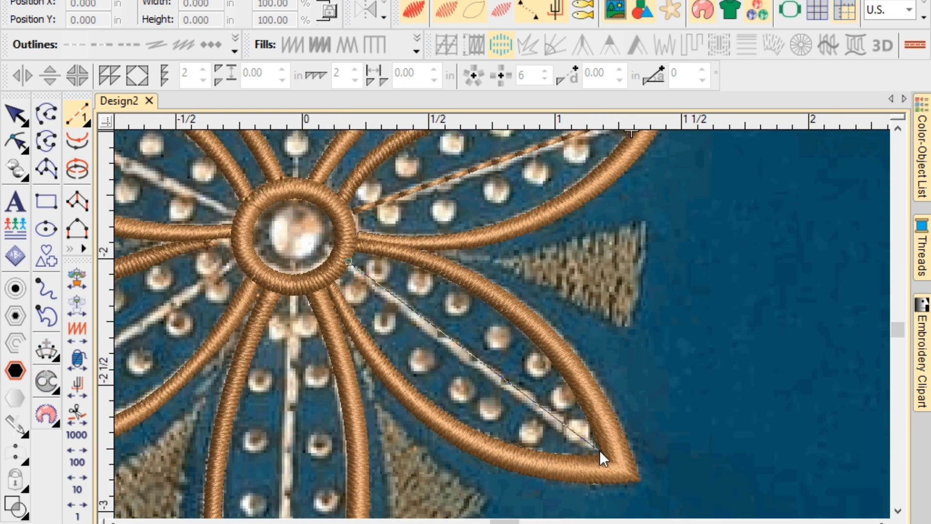
{"action": "key", "text": "Return"}
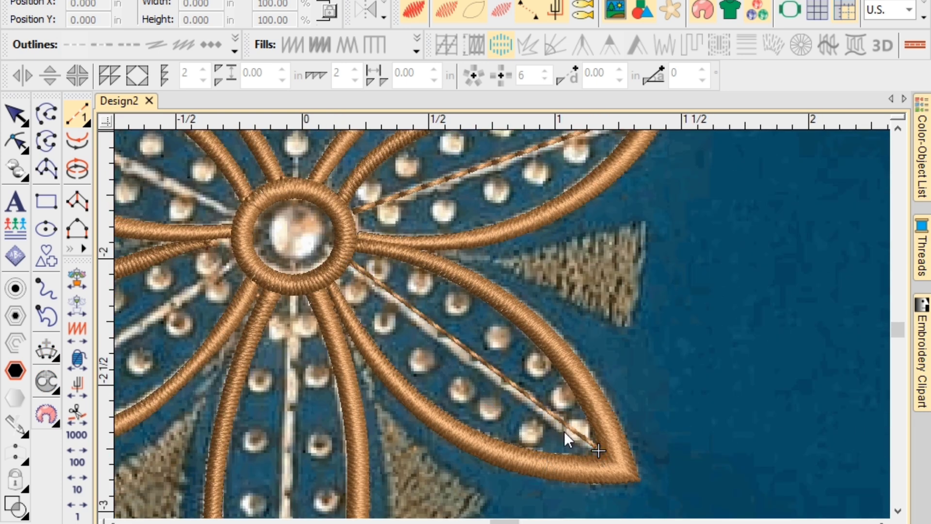
Add run-stitch veins to the bottom, lower-left and upper-left petals from the centre ring.
{"action": "left_click", "coordinate": [297, 295]}
{"action": "left_click", "coordinate": [430, 457]}
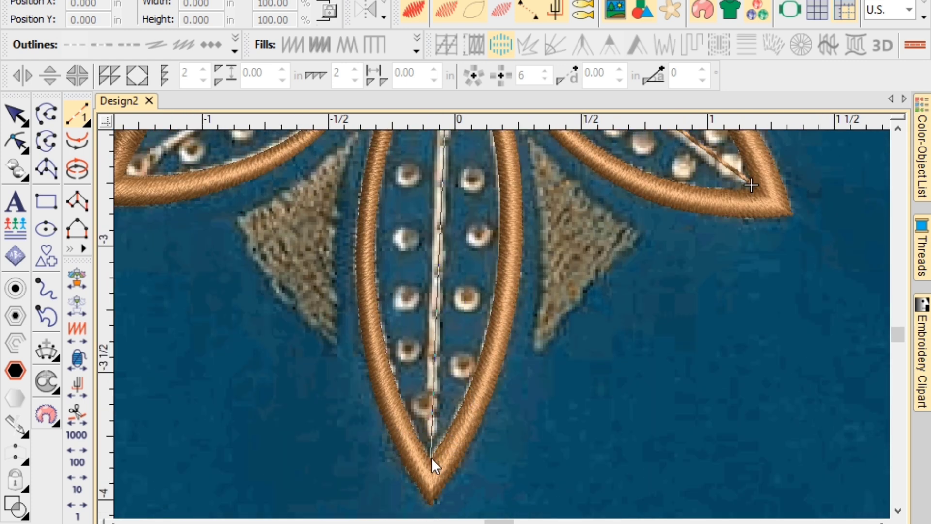
{"action": "key", "text": "Return"}
{"action": "scroll", "coordinate": [339, 328], "scroll_direction": "down", "scroll_amount": 2}
{"action": "scroll", "coordinate": [502, 324], "scroll_direction": "down", "scroll_amount": 1}
{"action": "scroll", "coordinate": [406, 201], "scroll_direction": "up", "scroll_amount": 4}
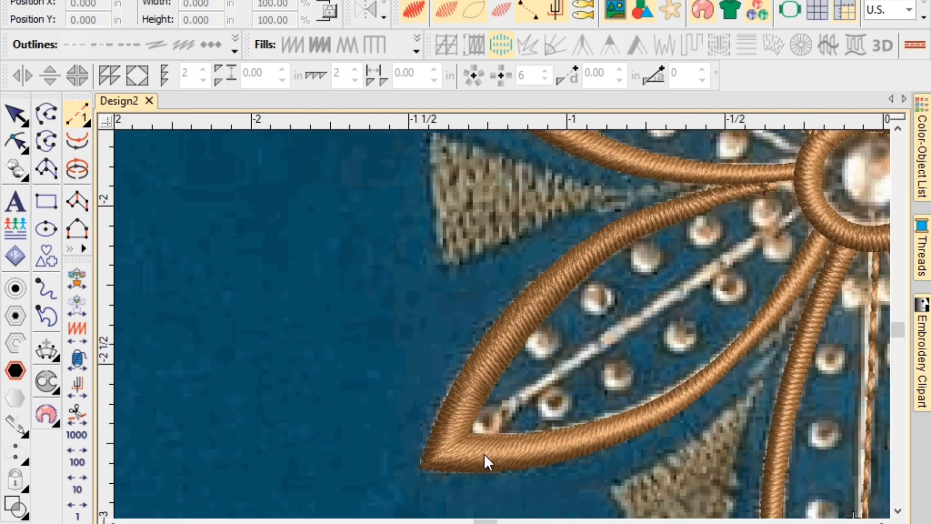
{"action": "left_click", "coordinate": [472, 432]}
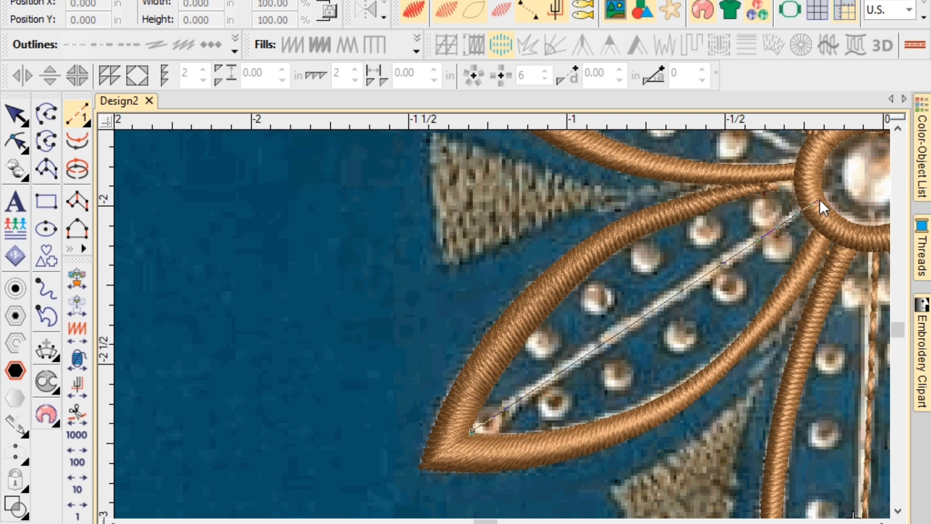
{"action": "left_click", "coordinate": [804, 205]}
{"action": "key", "text": "Return"}
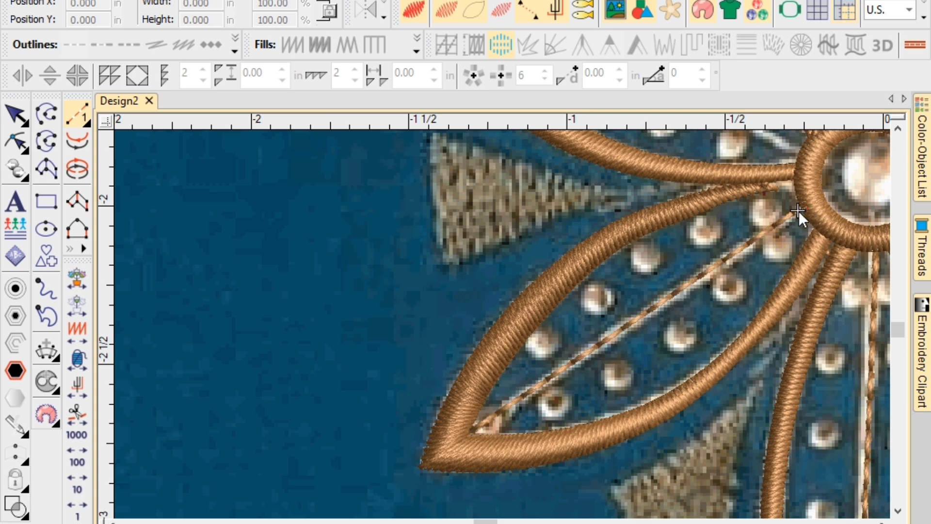
{"action": "scroll", "coordinate": [798, 211], "scroll_direction": "down", "scroll_amount": 2}
{"action": "scroll", "coordinate": [500, 317], "scroll_direction": "up", "scroll_amount": 2}
{"action": "left_click", "coordinate": [522, 343]}
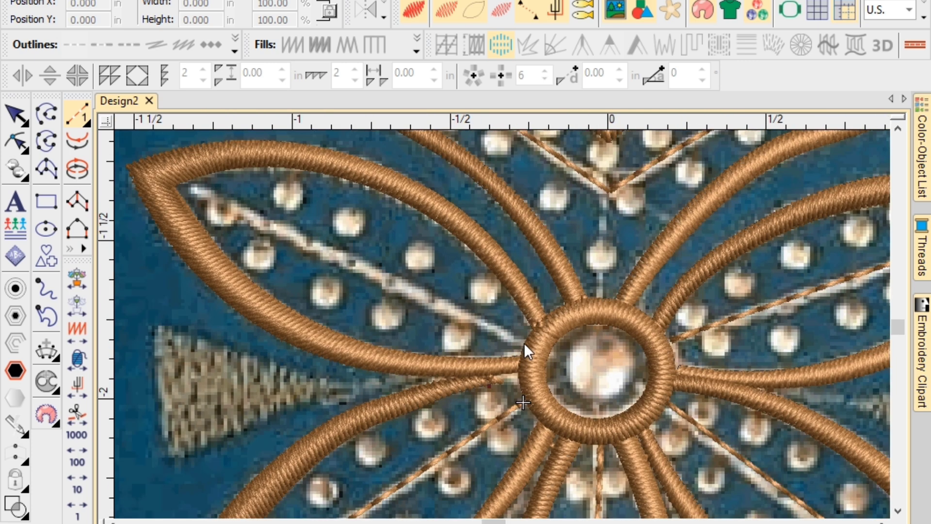
{"action": "left_click", "coordinate": [355, 245]}
{"action": "key", "text": "Return"}
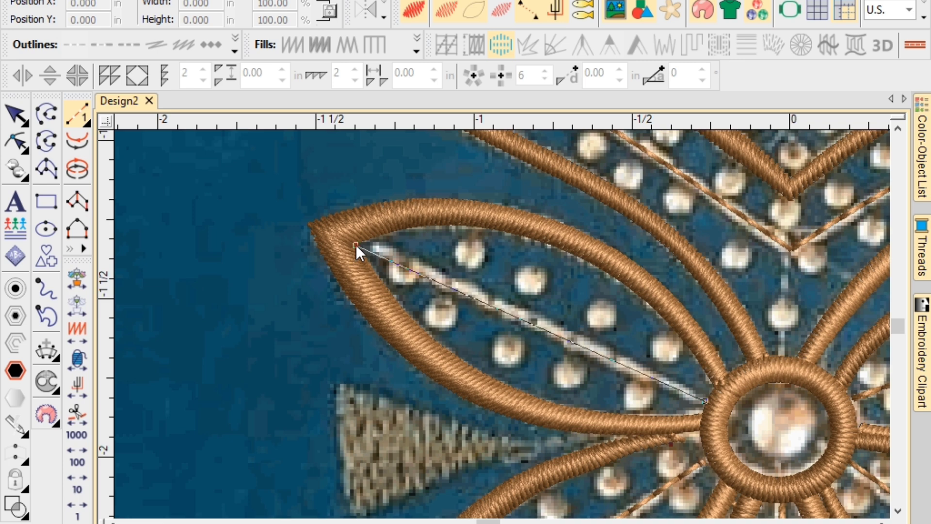
{"action": "scroll", "coordinate": [370, 263], "scroll_direction": "down", "scroll_amount": 2}
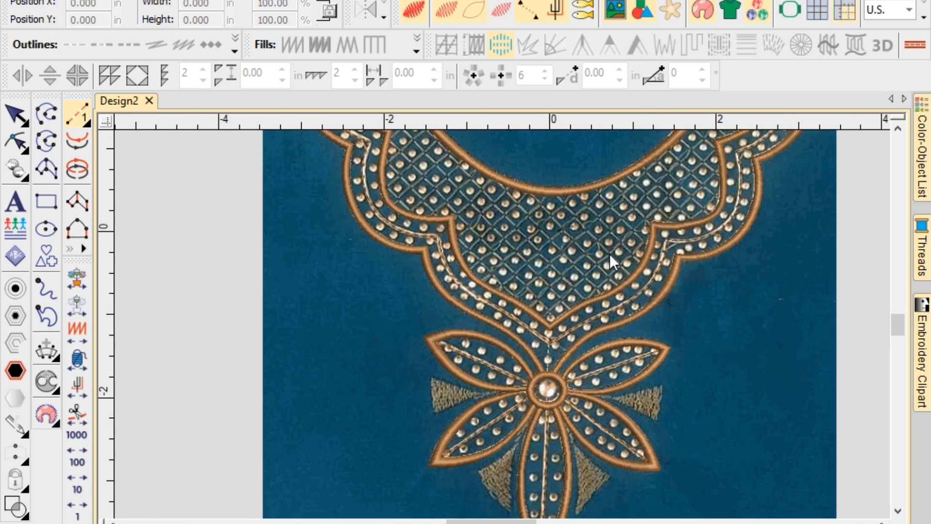
Hide the fabric photo to inspect the petal veins, then restore it and zoom into the neckline band.
{"action": "key", "text": "d"}
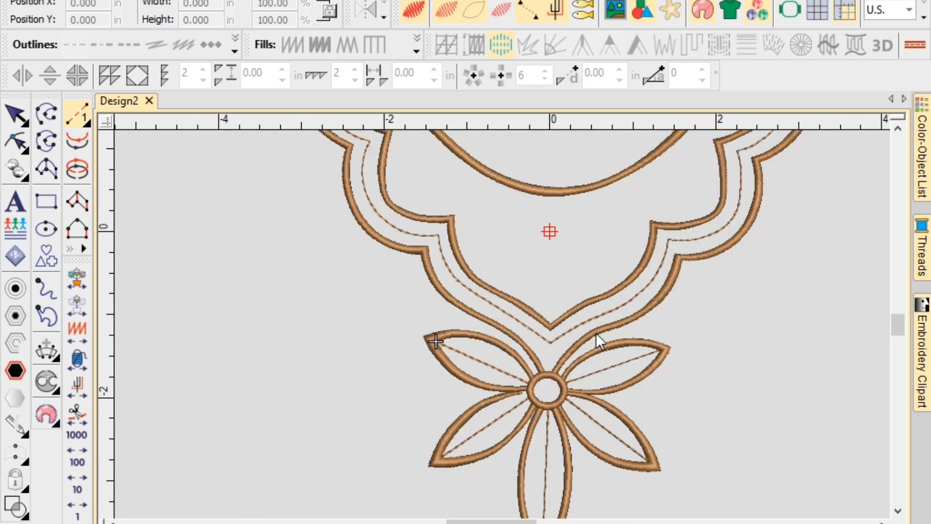
{"action": "scroll", "coordinate": [600, 351], "scroll_direction": "down", "scroll_amount": 1}
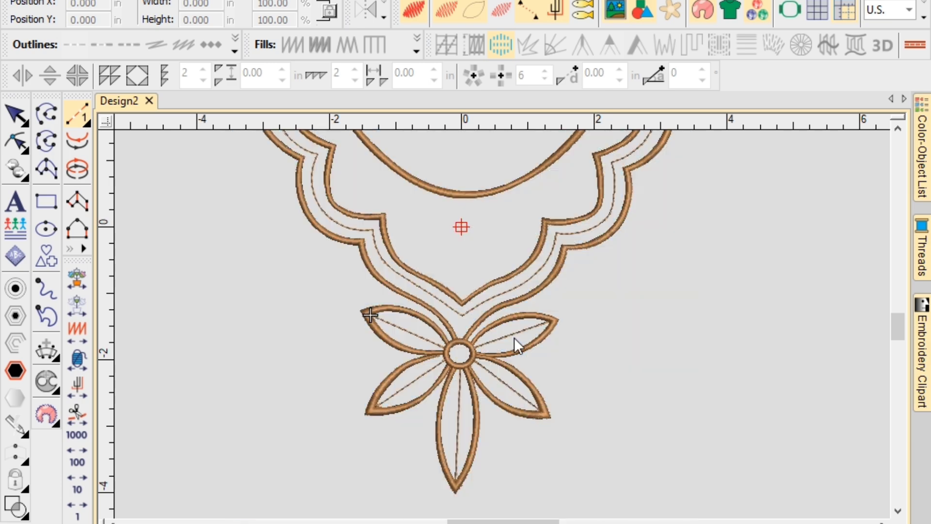
{"action": "scroll", "coordinate": [514, 337], "scroll_direction": "down", "scroll_amount": 2}
{"action": "scroll", "coordinate": [505, 278], "scroll_direction": "up", "scroll_amount": 3}
{"action": "key", "text": "d"}
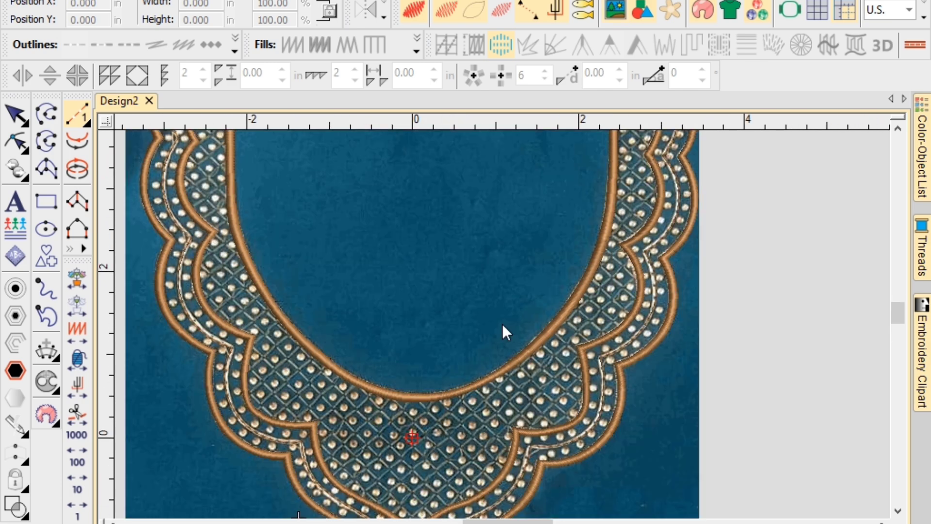
{"action": "scroll", "coordinate": [657, 196], "scroll_direction": "up", "scroll_amount": 1}
{"action": "scroll", "coordinate": [368, 351], "scroll_direction": "up", "scroll_amount": 1}
{"action": "scroll", "coordinate": [505, 322], "scroll_direction": "up", "scroll_amount": 3}
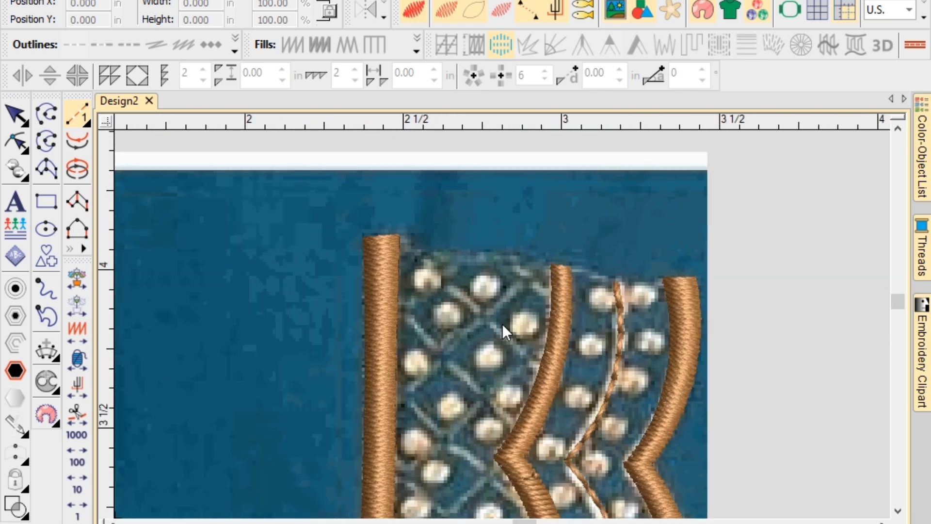
{"action": "scroll", "coordinate": [502, 324], "scroll_direction": "down", "scroll_amount": 2}
{"action": "scroll", "coordinate": [502, 323], "scroll_direction": "up", "scroll_amount": 1}
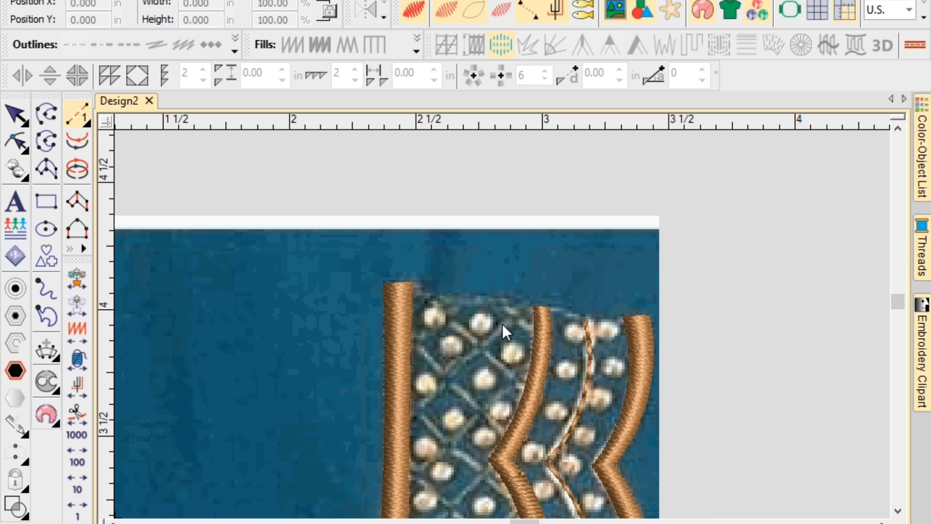
Run the first three parallel diagonal lines between the band's inner and middle borders.
{"action": "left_click", "coordinate": [532, 302]}
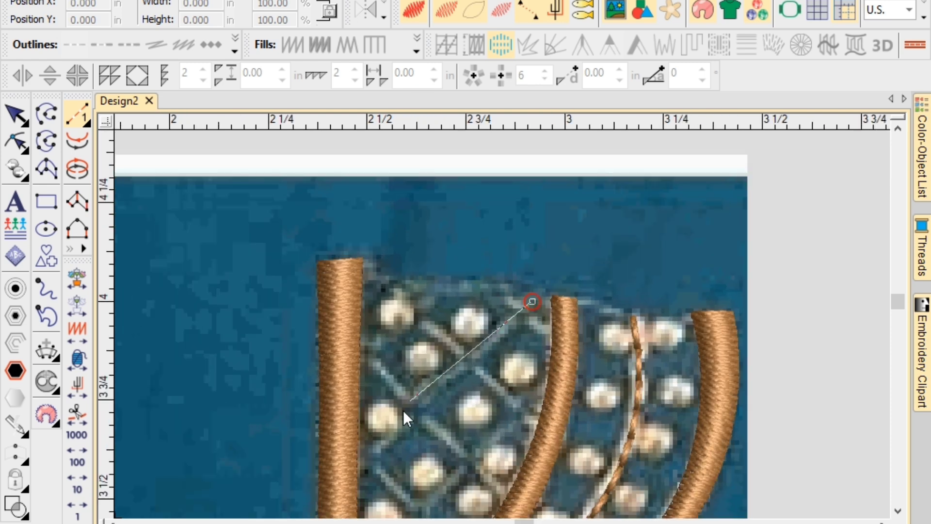
{"action": "left_click", "coordinate": [359, 460]}
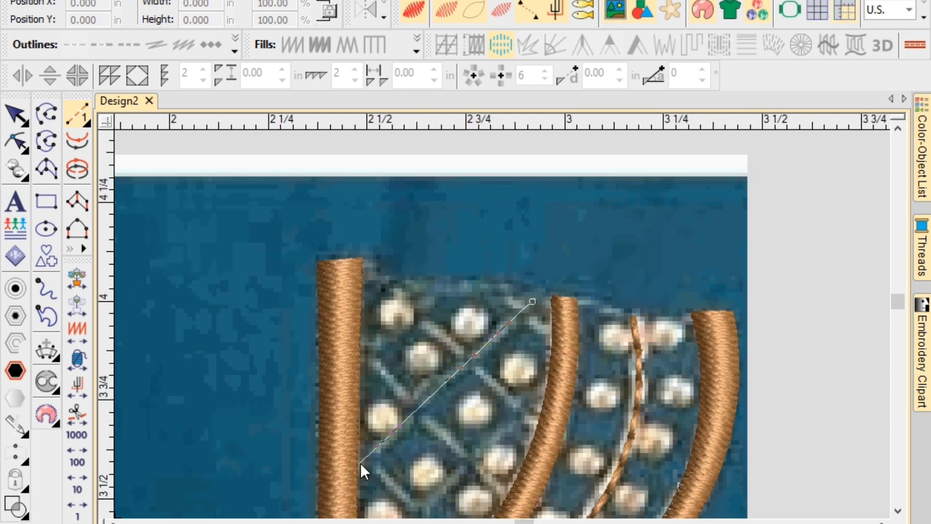
{"action": "scroll", "coordinate": [365, 493], "scroll_direction": "down", "scroll_amount": 1}
{"action": "key", "text": "Return"}
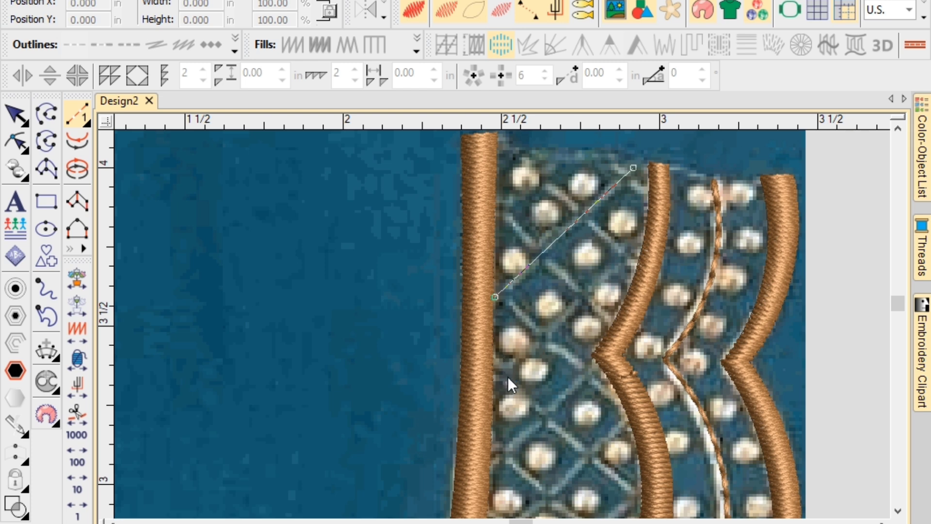
{"action": "left_click", "coordinate": [492, 401]}
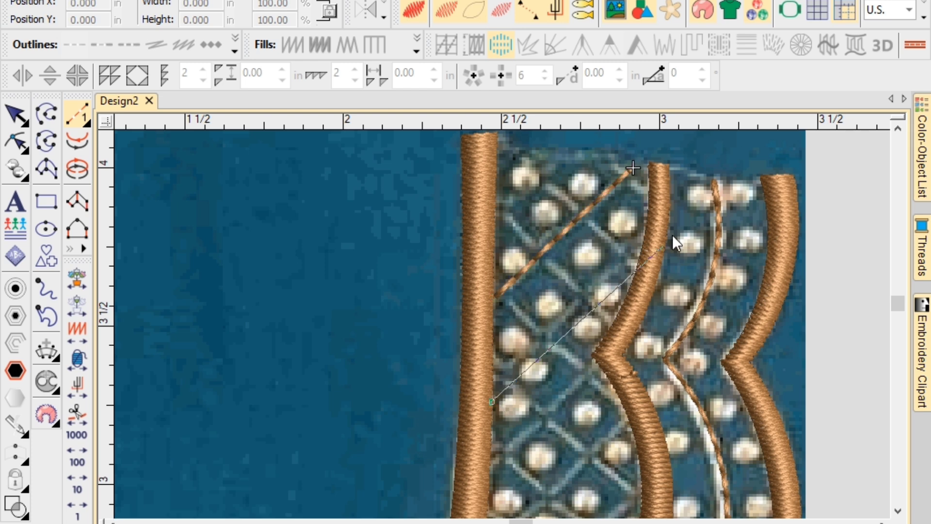
{"action": "left_click", "coordinate": [640, 245]}
{"action": "key", "text": "Return"}
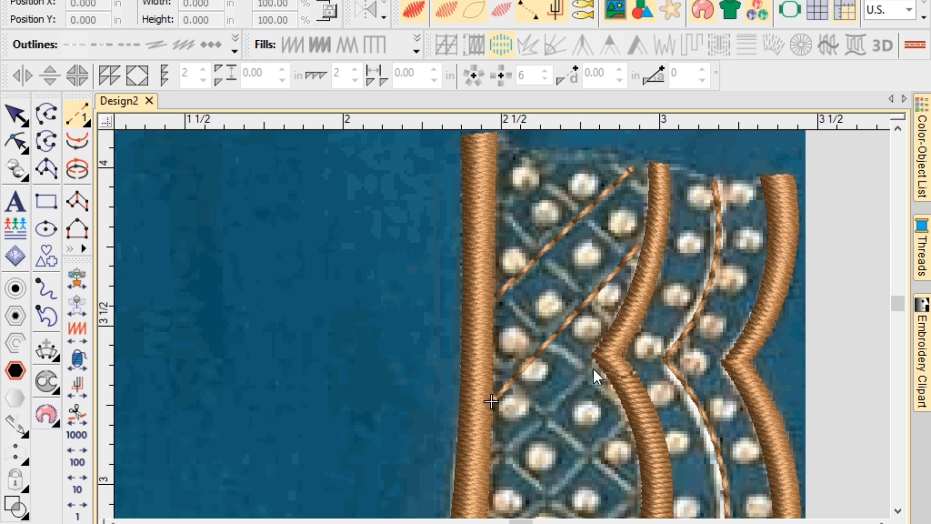
{"action": "left_click", "coordinate": [592, 363]}
{"action": "left_click", "coordinate": [484, 466]}
{"action": "key", "text": "Return"}
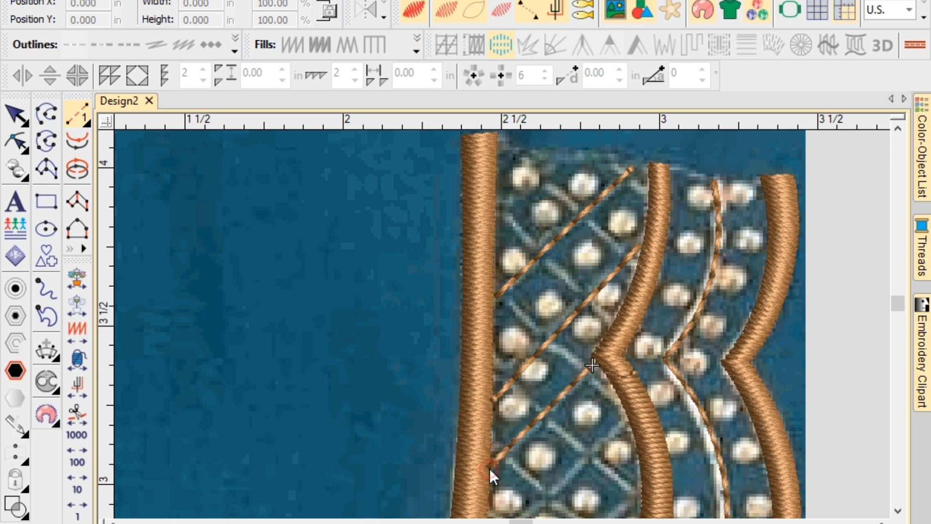
{"action": "scroll", "coordinate": [502, 324], "scroll_direction": "down", "scroll_amount": 3}
Add a zigzag lattice run line across the band and the first crossing diagonal.
{"action": "left_click", "coordinate": [494, 360]}
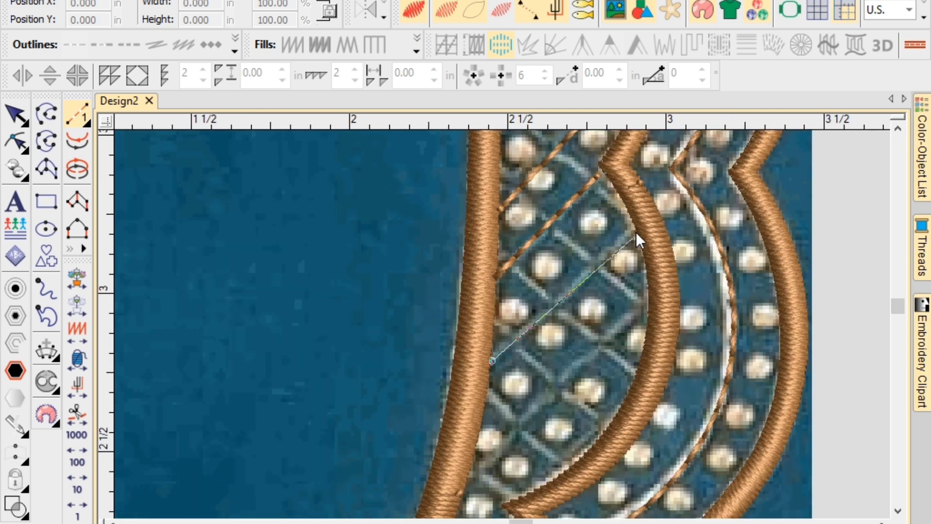
{"action": "left_click", "coordinate": [636, 227]}
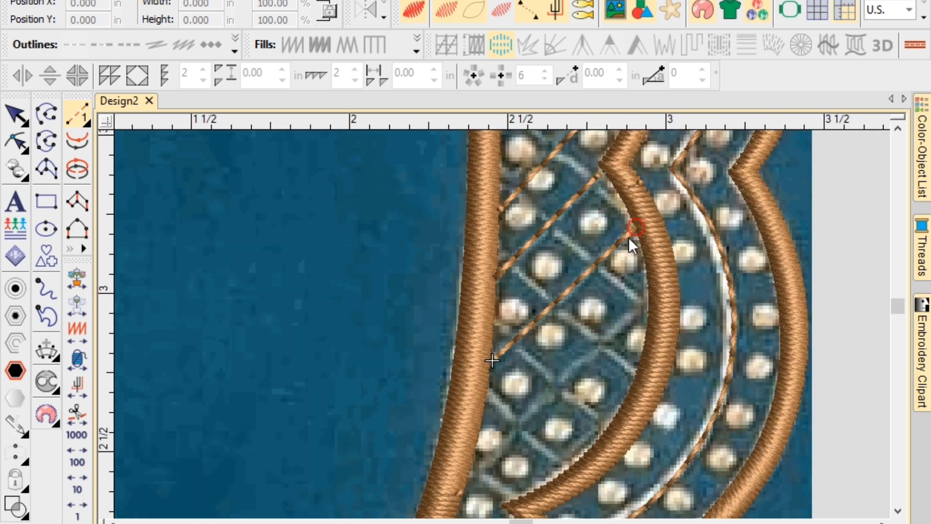
{"action": "left_click", "coordinate": [648, 300]}
{"action": "left_click", "coordinate": [472, 473]}
{"action": "key", "text": "Return"}
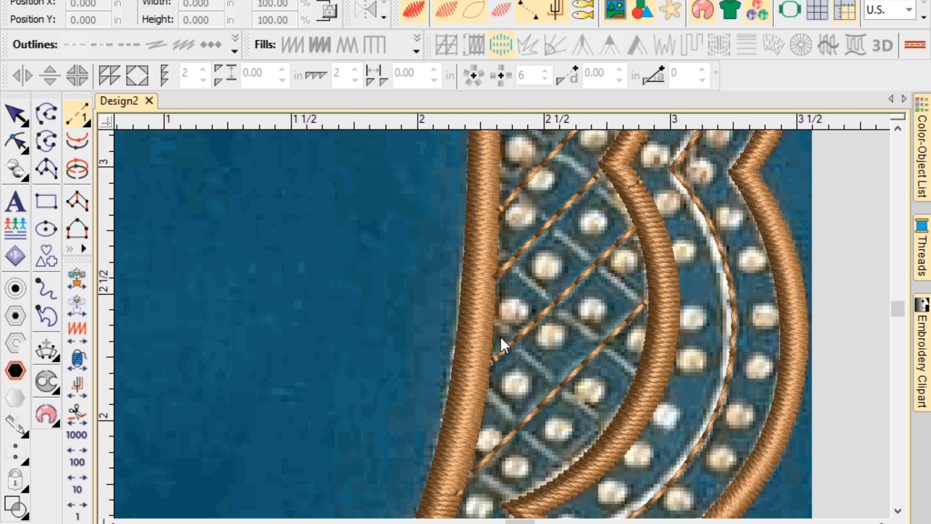
{"action": "scroll", "coordinate": [501, 337], "scroll_direction": "up", "scroll_amount": 2}
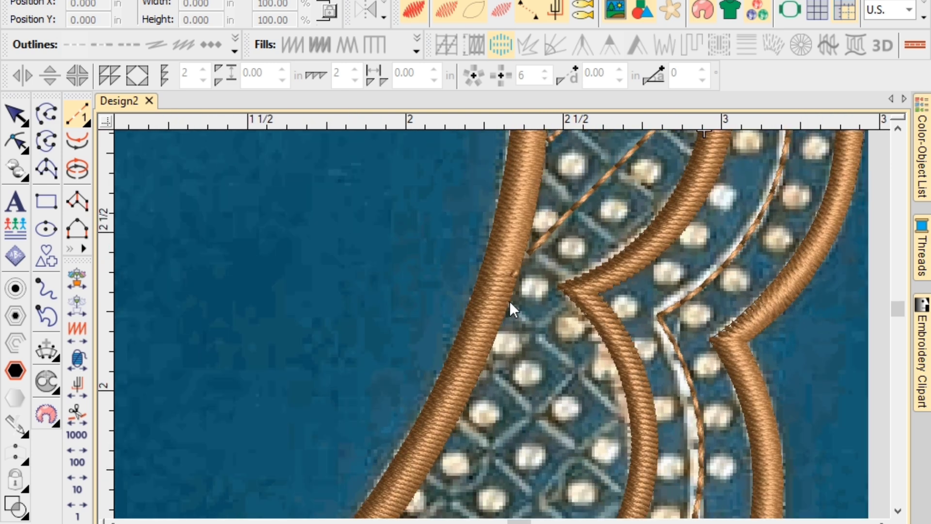
{"action": "left_click", "coordinate": [509, 301]}
{"action": "left_click", "coordinate": [627, 420]}
{"action": "key", "text": "Return"}
Add more crossing lattice diagonals between the inner and middle borders.
{"action": "left_click", "coordinate": [484, 371]}
{"action": "left_click", "coordinate": [618, 487]}
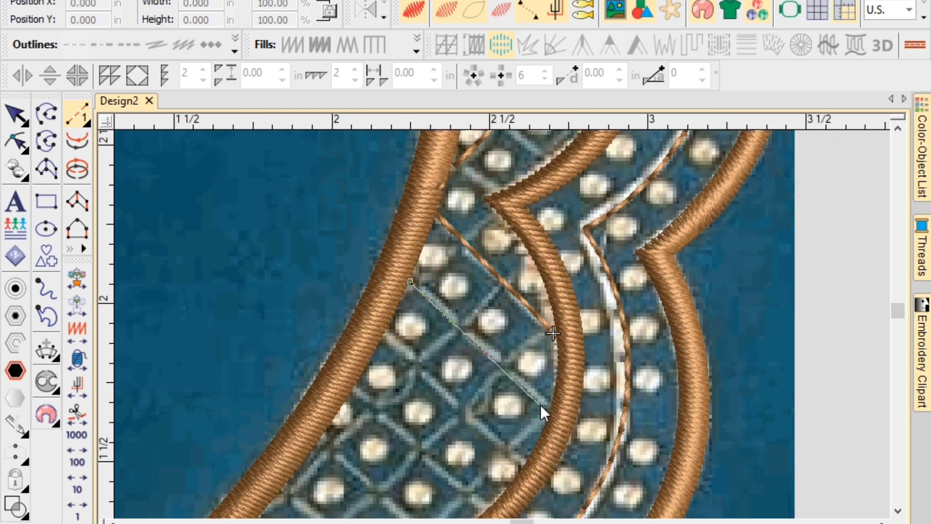
{"action": "key", "text": "Return"}
{"action": "left_click", "coordinate": [524, 458]}
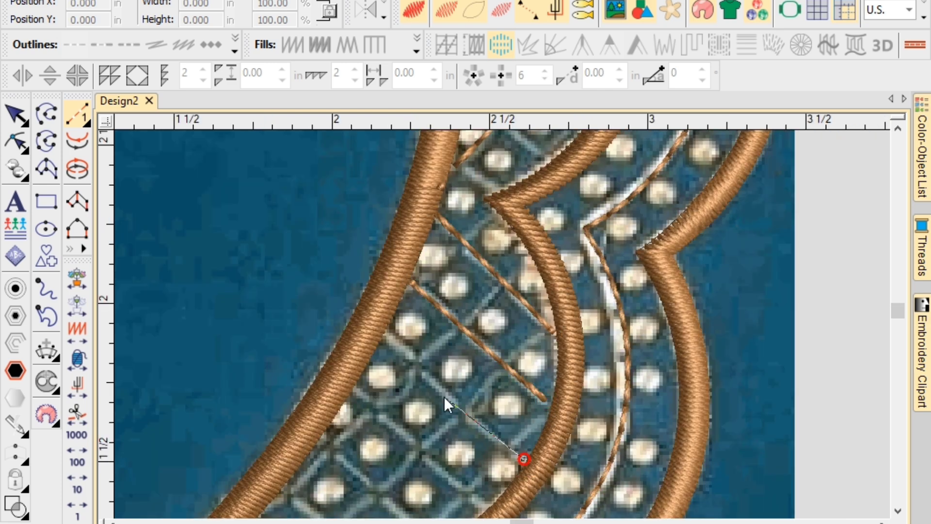
{"action": "left_click", "coordinate": [385, 335]}
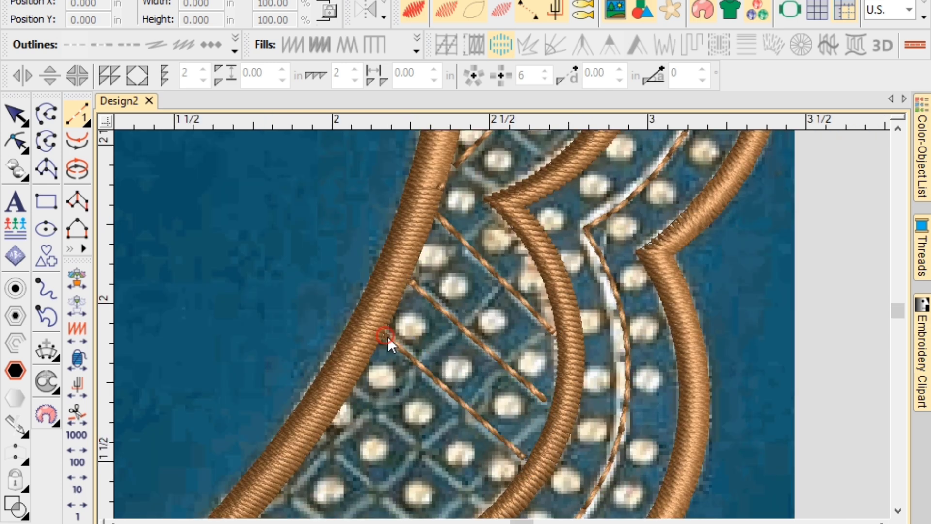
{"action": "left_click", "coordinate": [356, 385]}
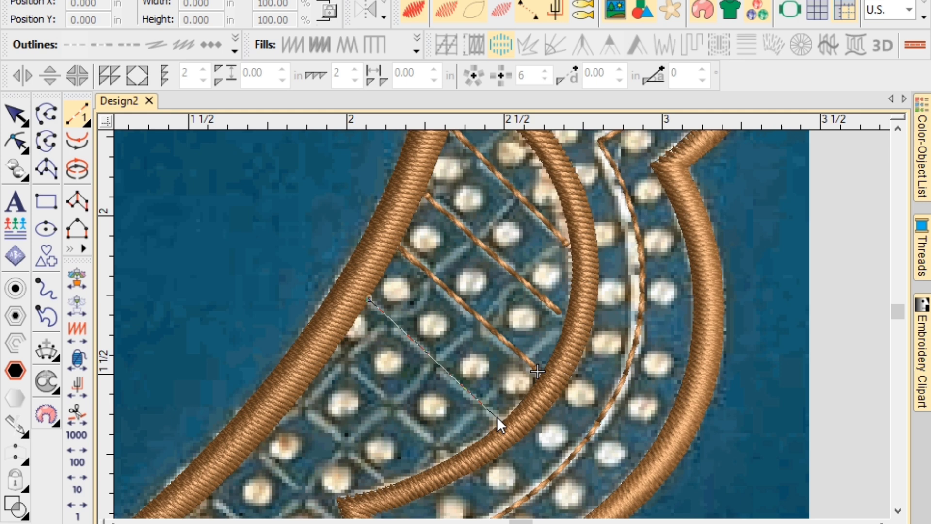
{"action": "left_click", "coordinate": [496, 416]}
{"action": "key", "text": "Return"}
Run three more parallel diagonals between the inner curve and the neckline outline.
{"action": "left_click", "coordinate": [450, 458]}
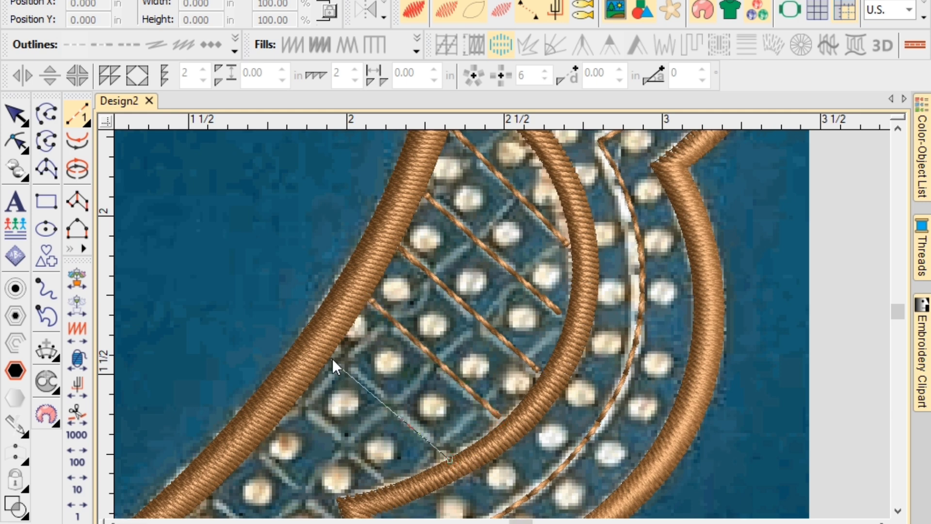
{"action": "left_click", "coordinate": [333, 351]}
{"action": "key", "text": "Return"}
{"action": "left_click", "coordinate": [298, 404]}
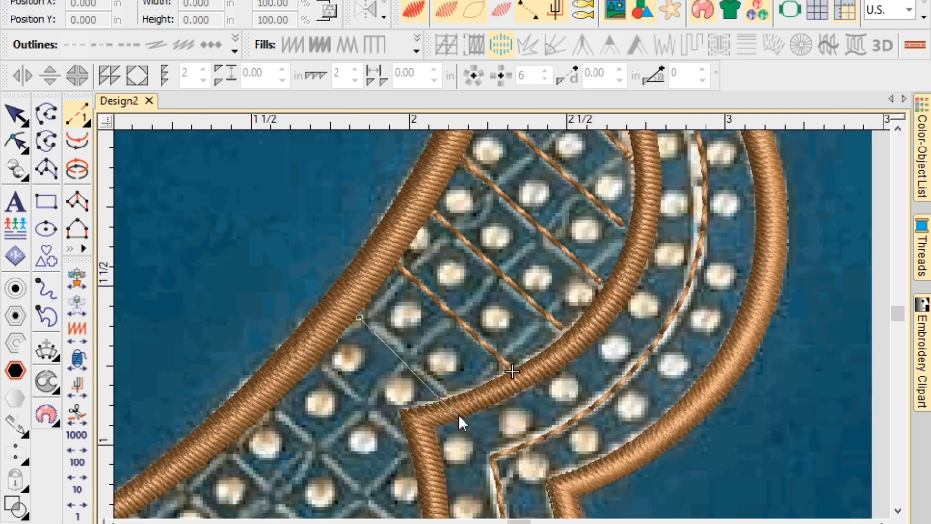
{"action": "left_click", "coordinate": [452, 395]}
{"action": "key", "text": "Return"}
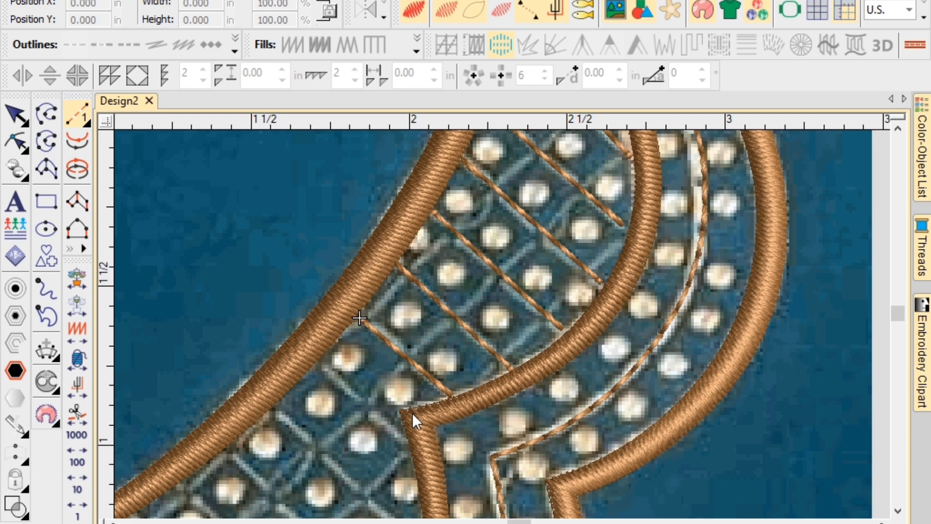
{"action": "left_click", "coordinate": [406, 441]}
{"action": "left_click", "coordinate": [319, 364]}
{"action": "key", "text": "Return"}
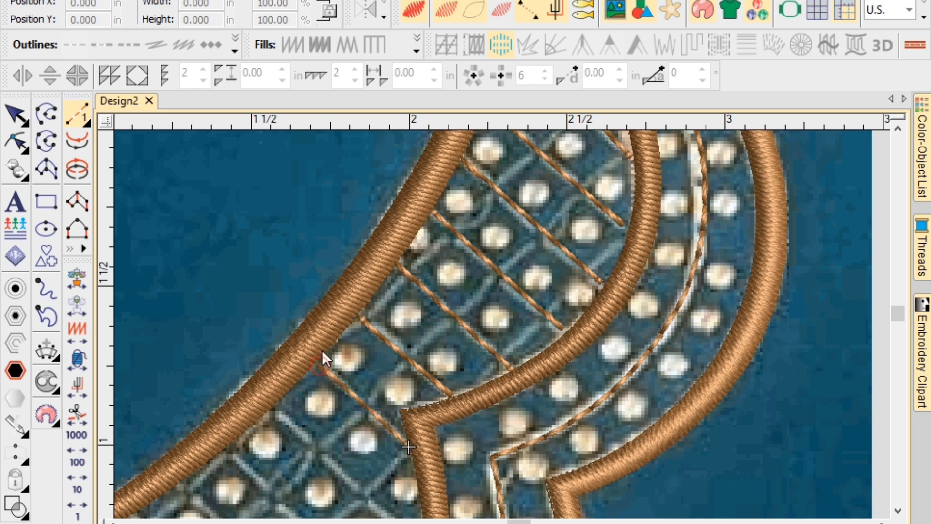
{"action": "left_click", "coordinate": [276, 406]}
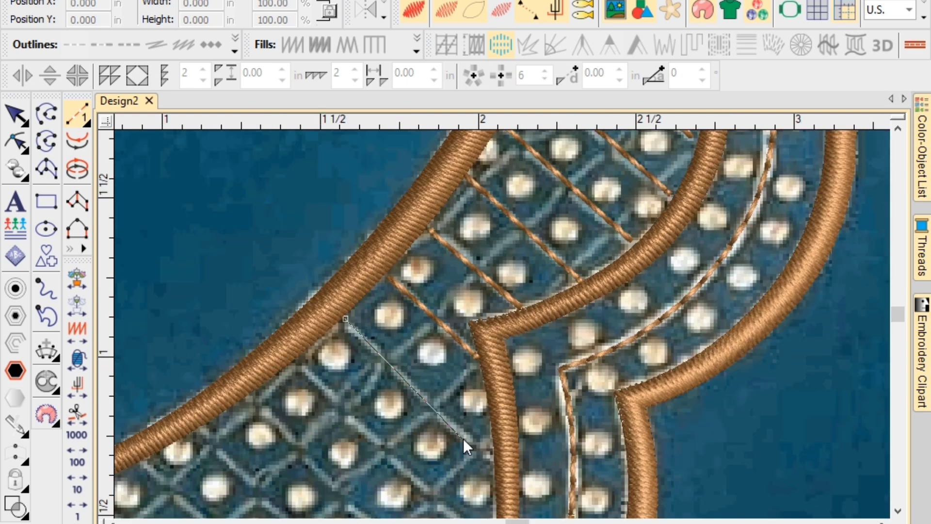
Finish the pending diagonal, then toggle the fabric photo off and on to check stitches.
{"action": "left_click", "coordinate": [495, 458]}
{"action": "key", "text": "Return"}
{"action": "scroll", "coordinate": [457, 445], "scroll_direction": "down", "scroll_amount": 3}
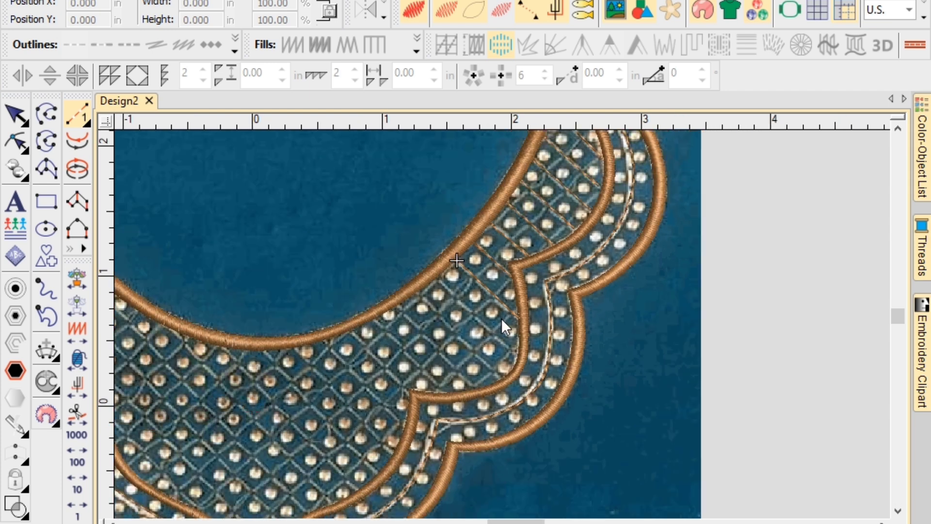
{"action": "scroll", "coordinate": [501, 318], "scroll_direction": "down", "scroll_amount": 1}
{"action": "key", "text": "d"}
{"action": "scroll", "coordinate": [501, 320], "scroll_direction": "down", "scroll_amount": 2}
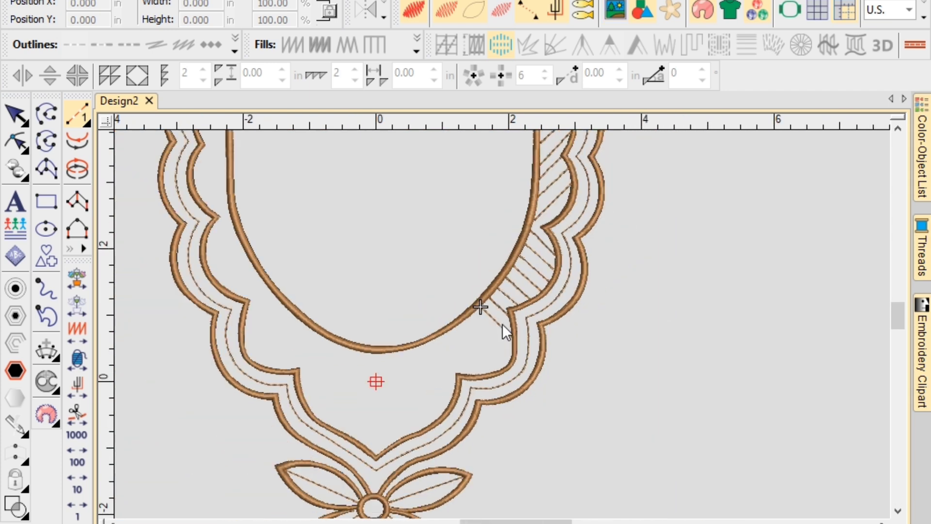
{"action": "key", "text": "d"}
{"action": "scroll", "coordinate": [501, 324], "scroll_direction": "up", "scroll_amount": 1}
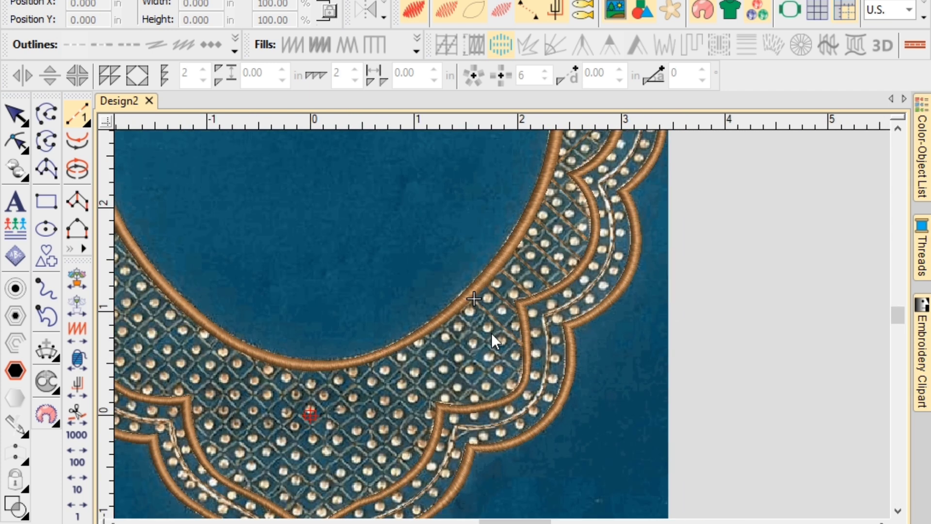
{"action": "scroll", "coordinate": [502, 322], "scroll_direction": "up", "scroll_amount": 1}
{"action": "key", "text": "d"}
{"action": "key", "text": "d"}
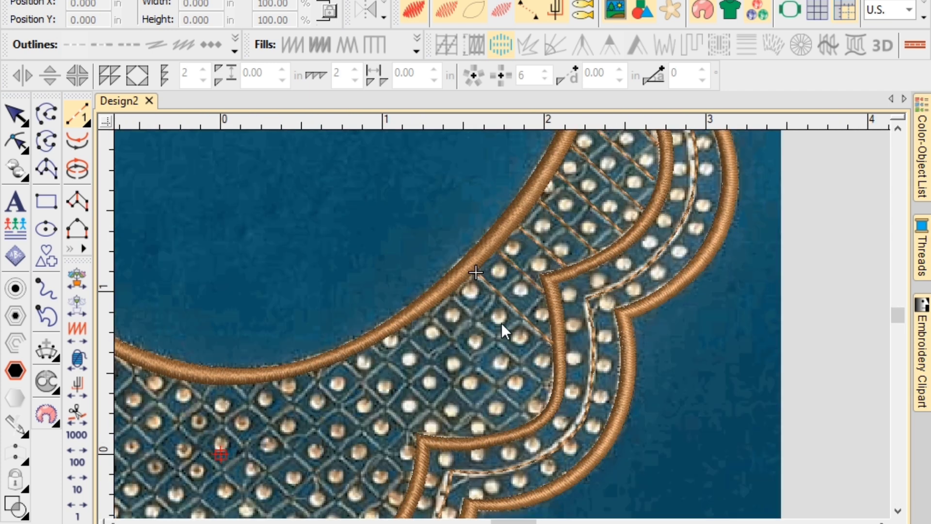
Run four diagonal lattice lines between the neckline outline and the scalloped curve.
{"action": "left_click", "coordinate": [452, 296]}
{"action": "left_click", "coordinate": [550, 390]}
{"action": "key", "text": "Return"}
{"action": "left_click", "coordinate": [534, 417]}
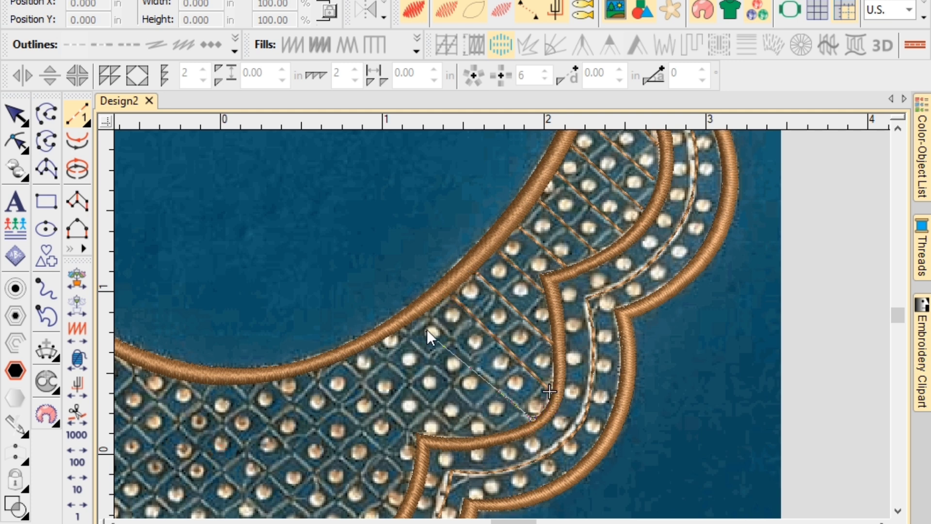
{"action": "left_click", "coordinate": [427, 315]}
{"action": "key", "text": "Return"}
{"action": "left_click", "coordinate": [402, 328]}
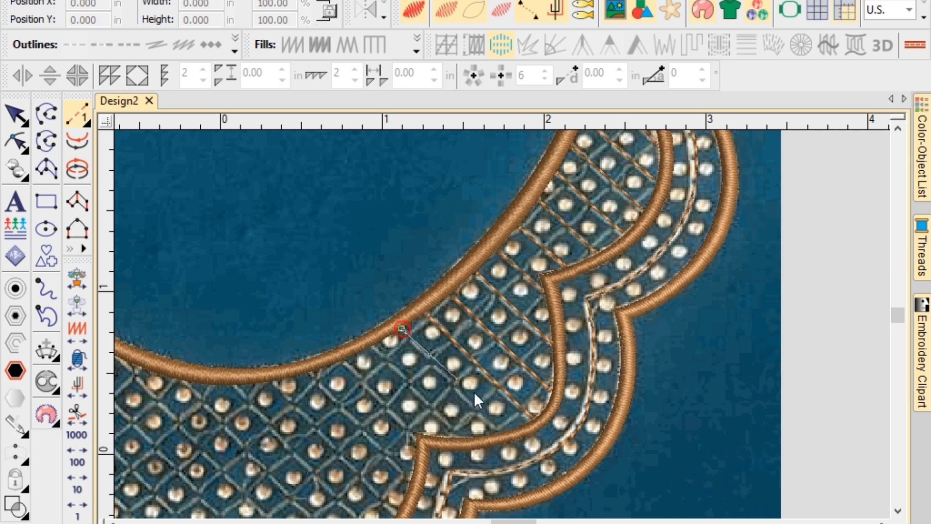
{"action": "left_click", "coordinate": [504, 436]}
{"action": "key", "text": "Return"}
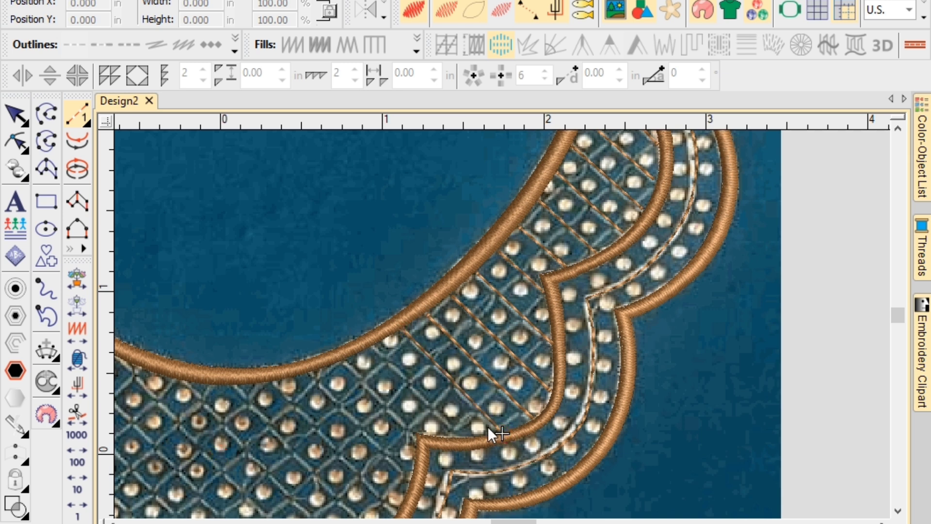
{"action": "left_click", "coordinate": [462, 436]}
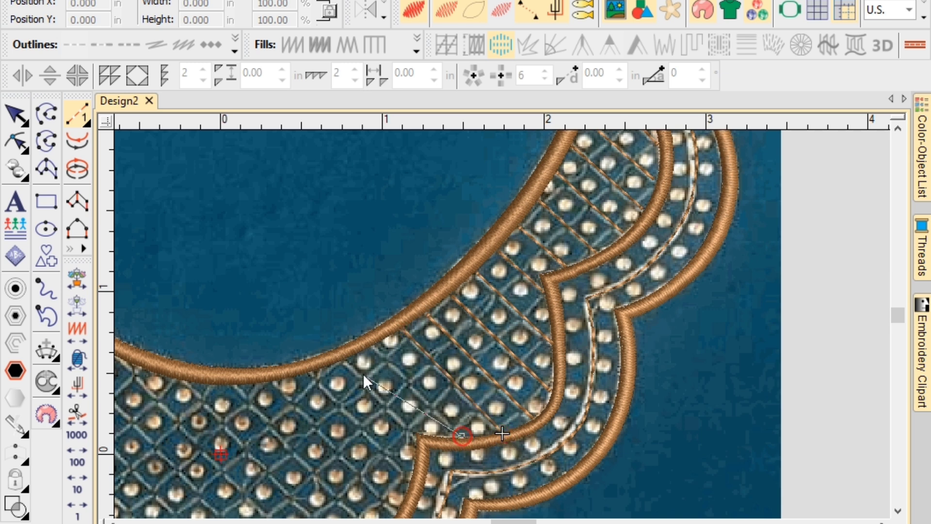
{"action": "left_click", "coordinate": [372, 346]}
{"action": "key", "text": "Return"}
Continue three more diagonals from the neckline to the lower curve toward the centre.
{"action": "left_click", "coordinate": [343, 360]}
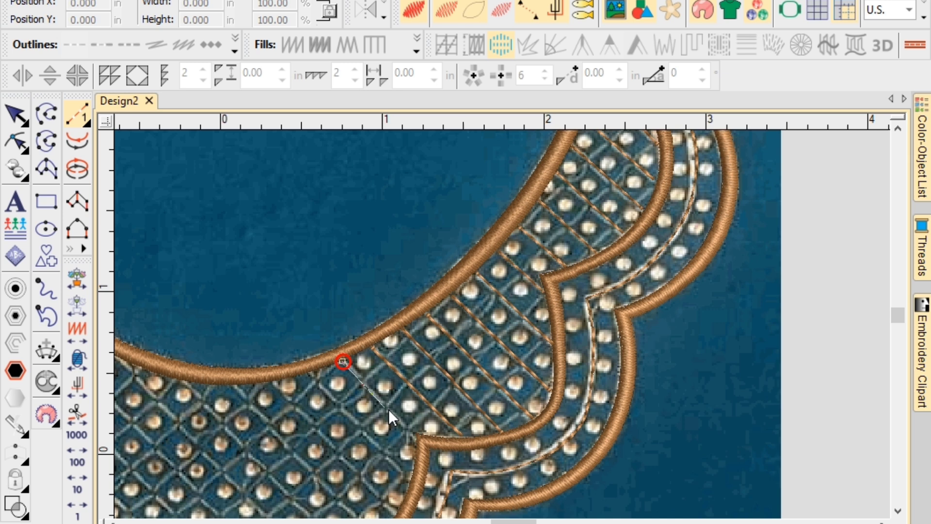
{"action": "left_click", "coordinate": [413, 435]}
{"action": "key", "text": "Return"}
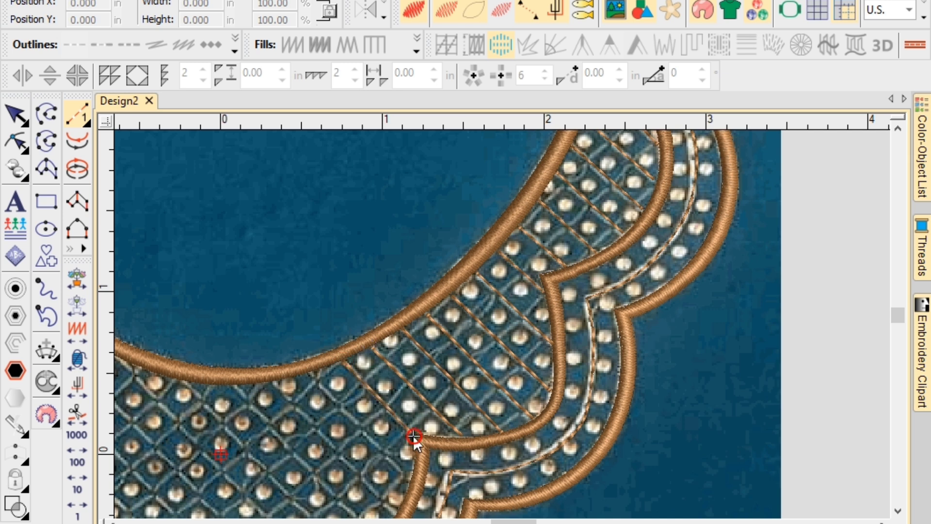
{"action": "left_click", "coordinate": [307, 373]}
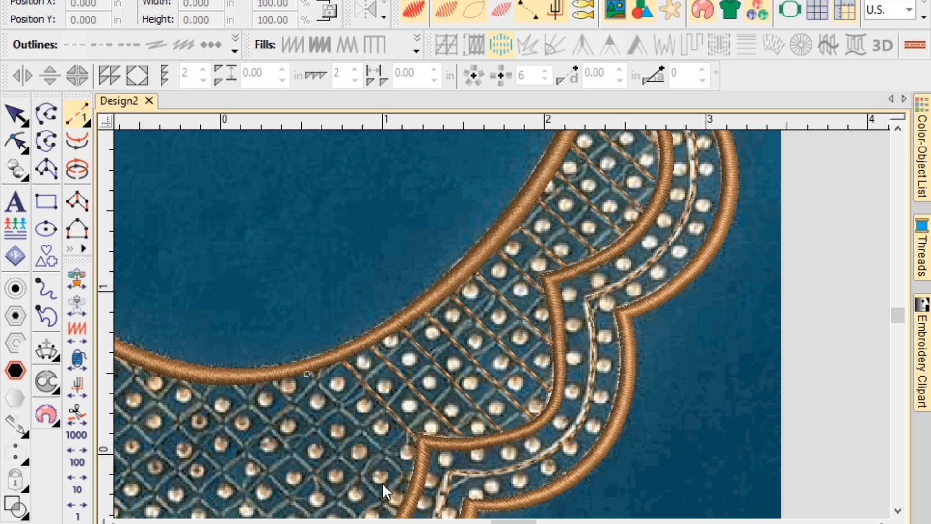
{"action": "left_click", "coordinate": [409, 473]}
{"action": "key", "text": "Return"}
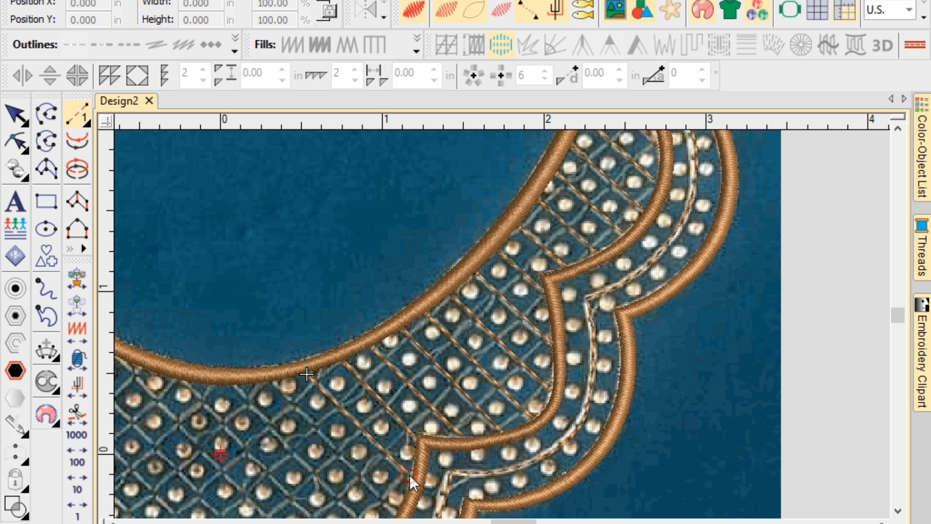
{"action": "left_click", "coordinate": [272, 383]}
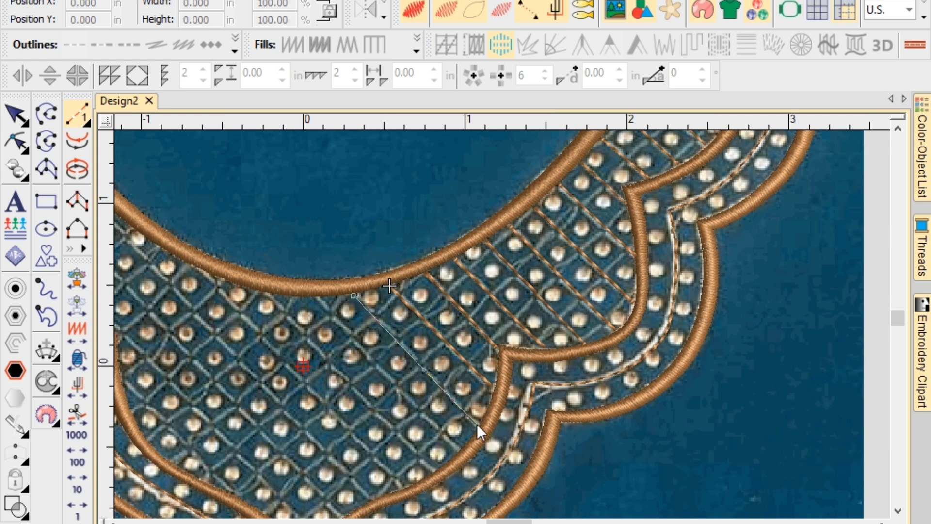
{"action": "left_click", "coordinate": [459, 447]}
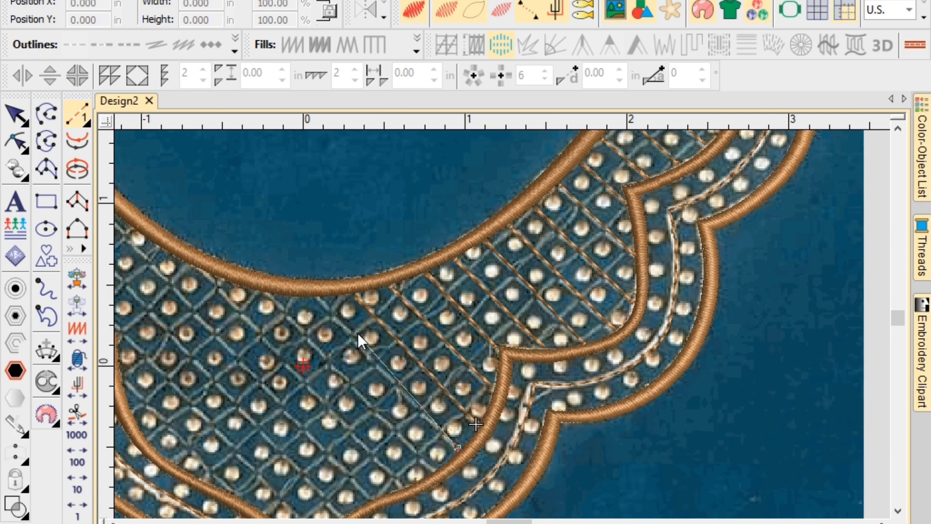
{"action": "left_click", "coordinate": [316, 294]}
{"action": "key", "text": "Return"}
Add two long diagonals reaching the neckline edge and recentre the view.
{"action": "left_click", "coordinate": [268, 294]}
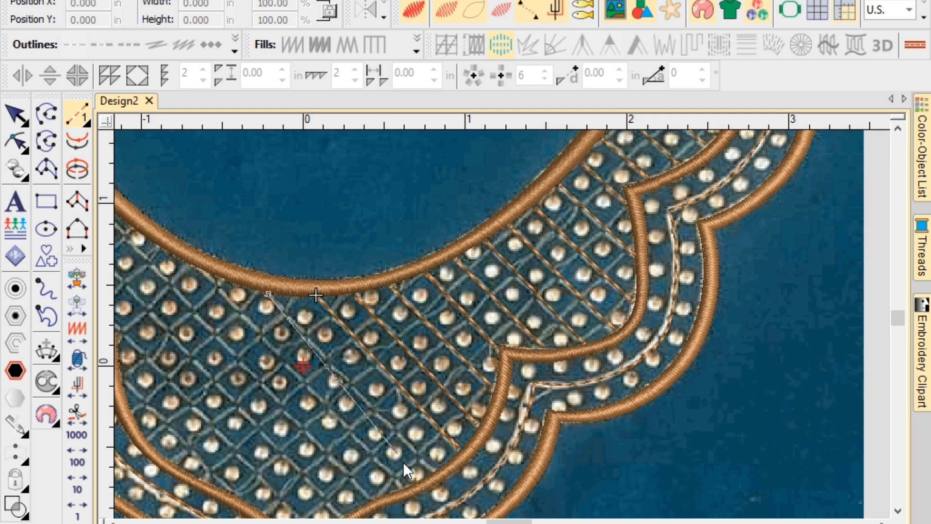
{"action": "left_click", "coordinate": [434, 469]}
{"action": "key", "text": "Return"}
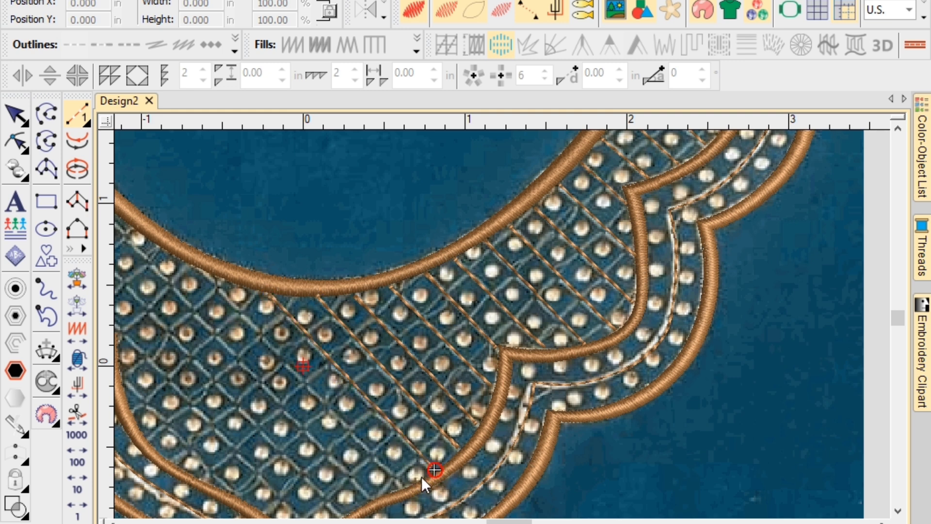
{"action": "left_click", "coordinate": [406, 484]}
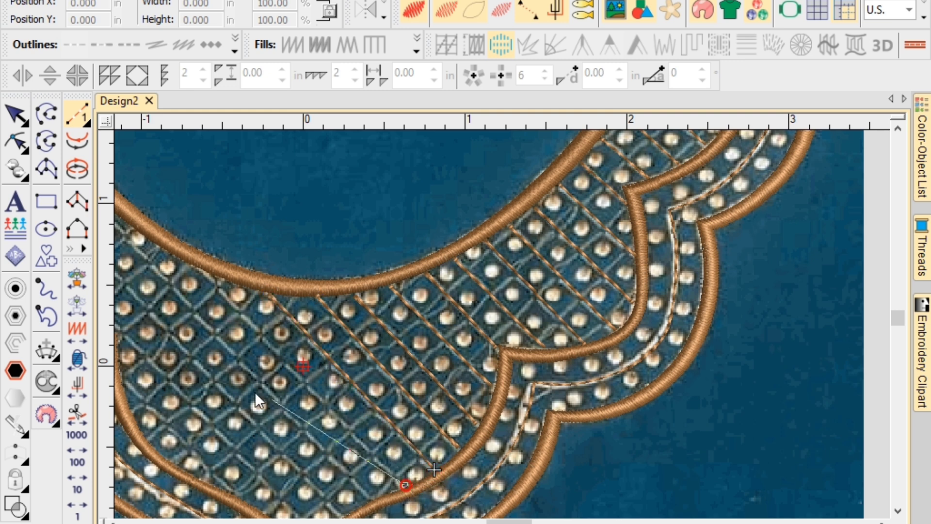
{"action": "left_click", "coordinate": [200, 269]}
{"action": "key", "text": "Return"}
{"action": "key", "text": "c"}
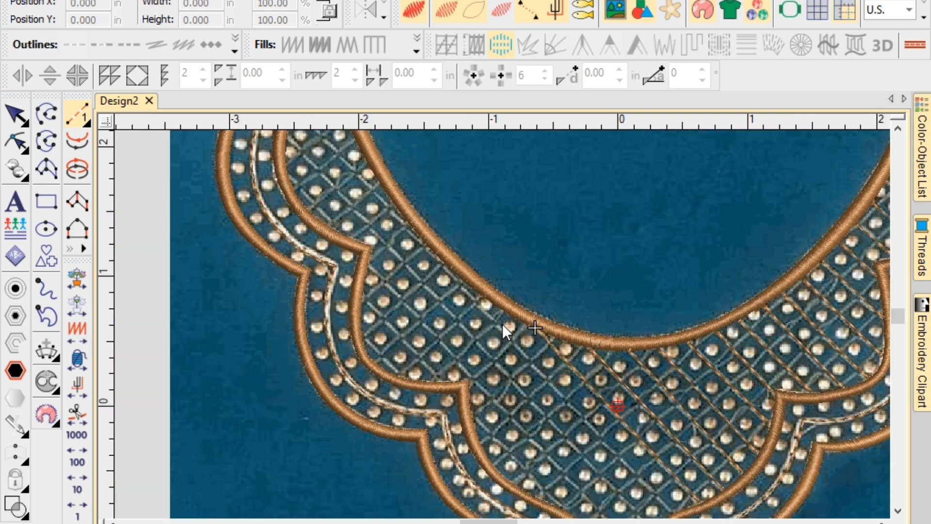
Run long diagonal lattice lines between the lower curve and the upper neckline outline.
{"action": "left_click", "coordinate": [674, 509]}
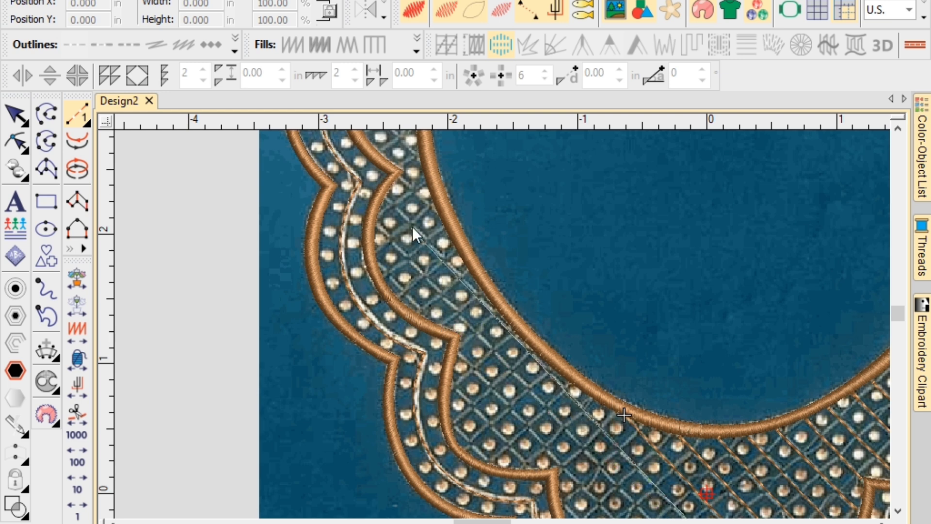
{"action": "left_click", "coordinate": [380, 193]}
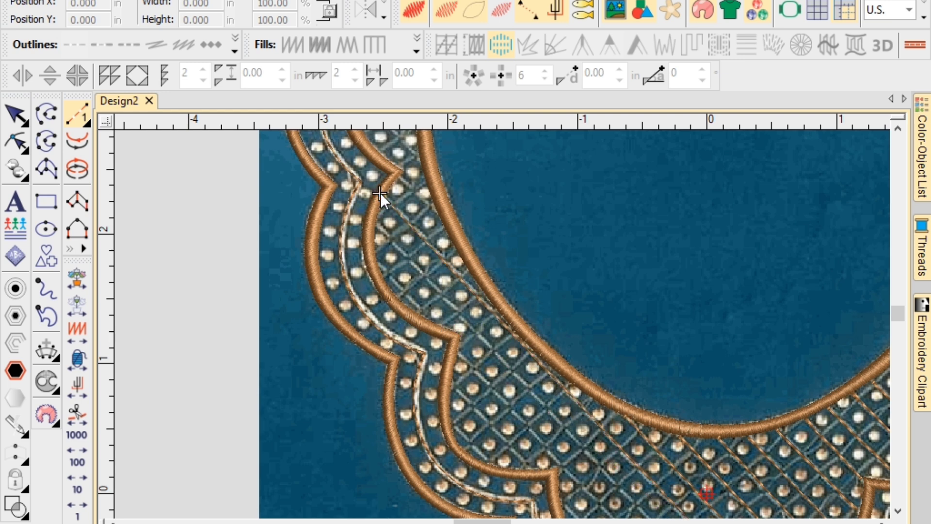
{"action": "left_click", "coordinate": [373, 222]}
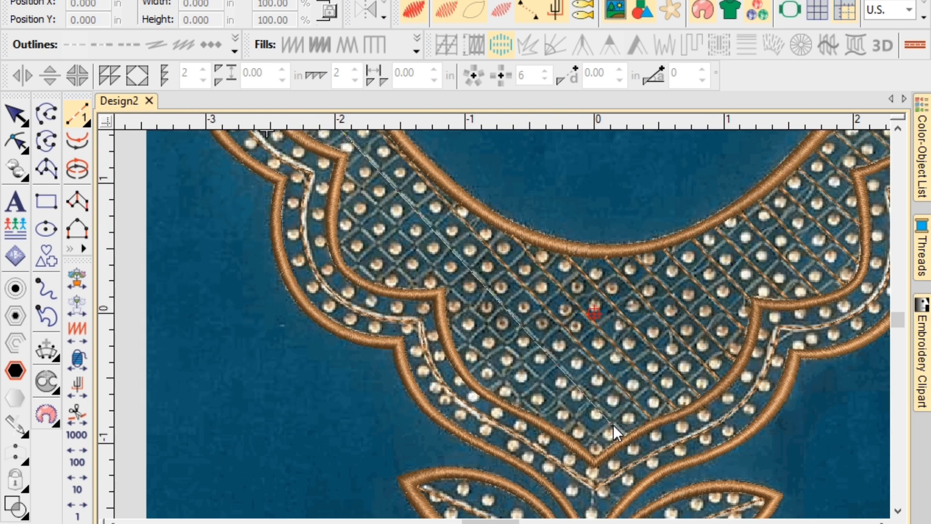
{"action": "left_click", "coordinate": [624, 430]}
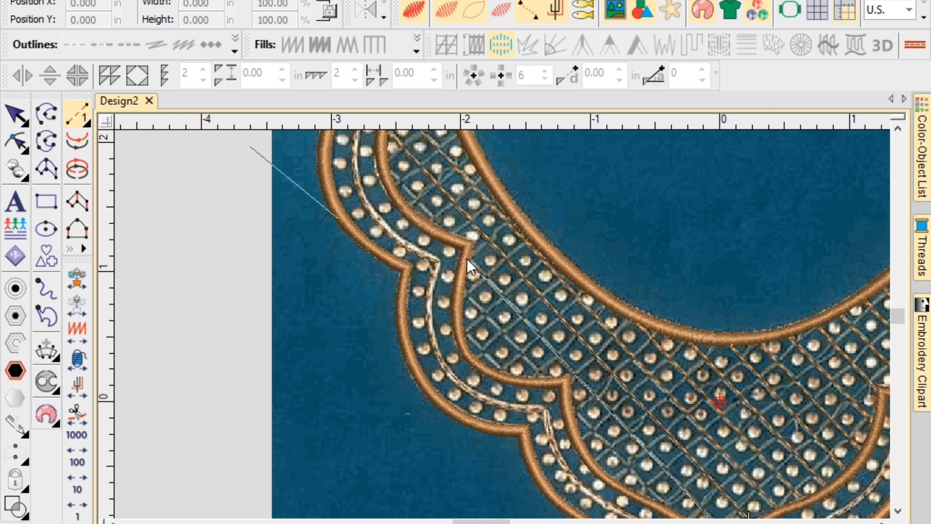
{"action": "left_click", "coordinate": [467, 259]}
{"action": "left_click", "coordinate": [447, 234]}
{"action": "left_click", "coordinate": [393, 173]}
{"action": "key", "text": "Return"}
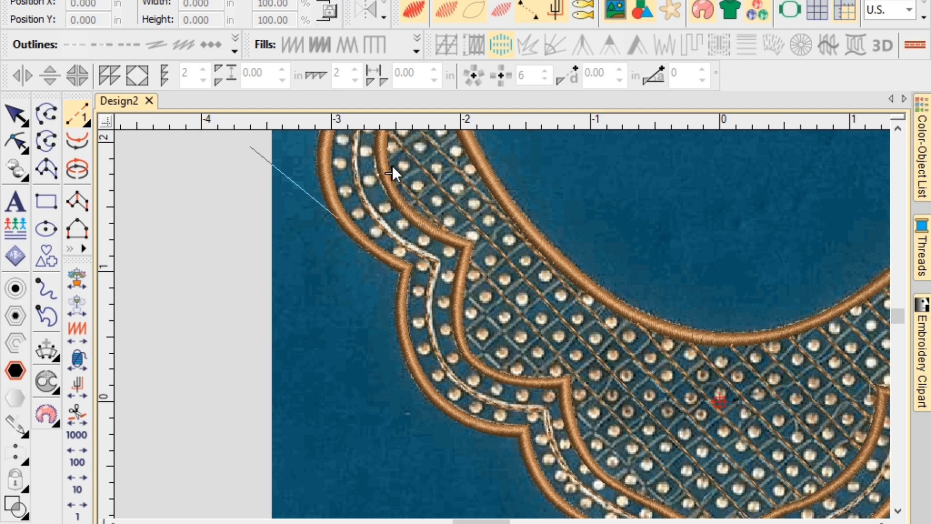
{"action": "scroll", "coordinate": [395, 144], "scroll_direction": "down", "scroll_amount": 1}
{"action": "scroll", "coordinate": [502, 324], "scroll_direction": "up", "scroll_amount": 2}
{"action": "scroll", "coordinate": [511, 339], "scroll_direction": "up", "scroll_amount": 1}
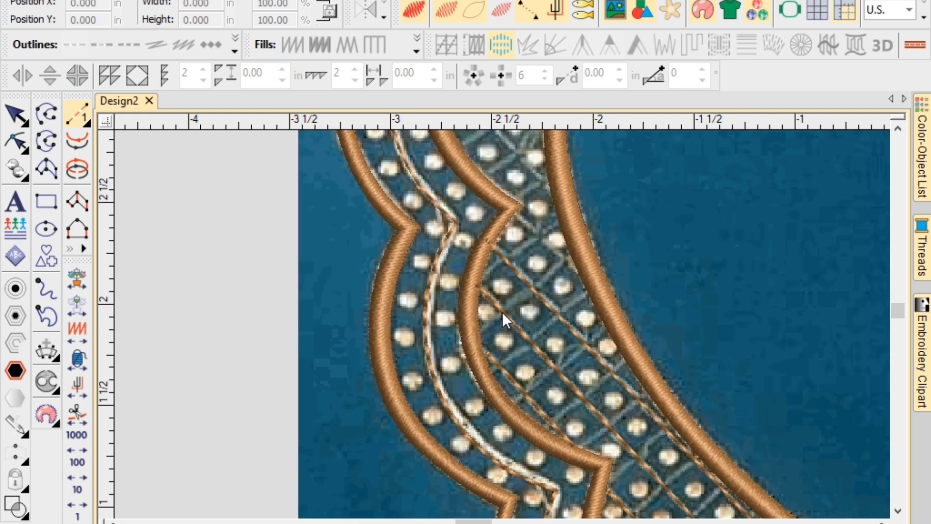
{"action": "scroll", "coordinate": [501, 312], "scroll_direction": "down", "scroll_amount": 1}
{"action": "scroll", "coordinate": [507, 305], "scroll_direction": "up", "scroll_amount": 1}
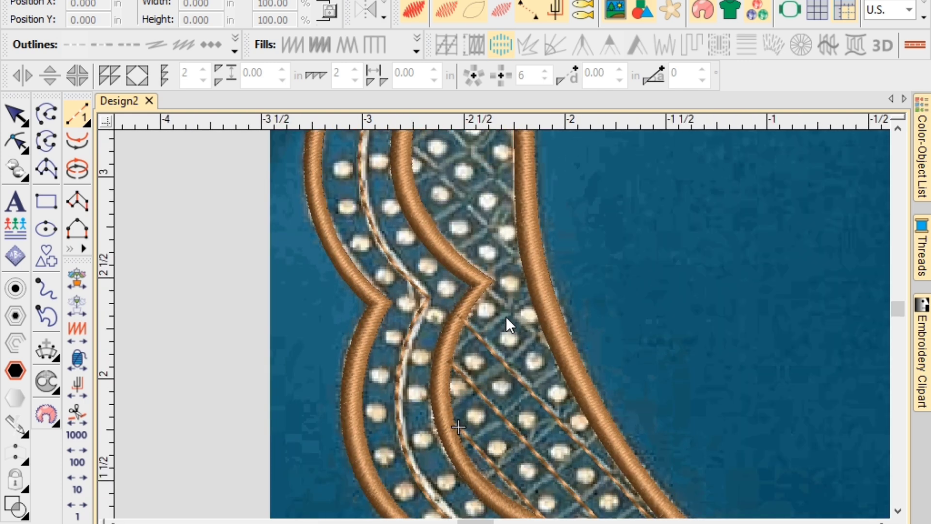
Add parallel diagonals between the inner and right outlines up to the band's top.
{"action": "left_click", "coordinate": [483, 286]}
{"action": "left_click", "coordinate": [552, 346]}
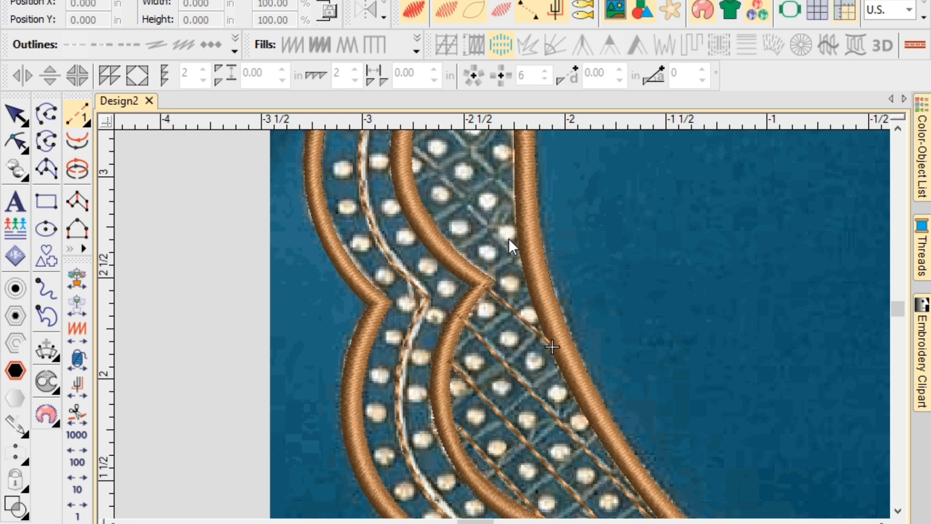
{"action": "left_click", "coordinate": [519, 258]}
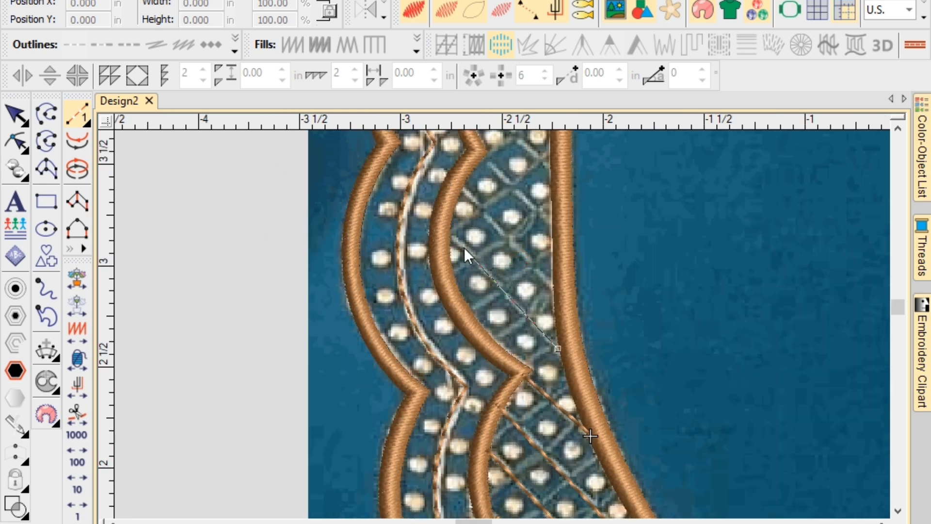
{"action": "left_click", "coordinate": [449, 233]}
{"action": "left_click", "coordinate": [462, 185]}
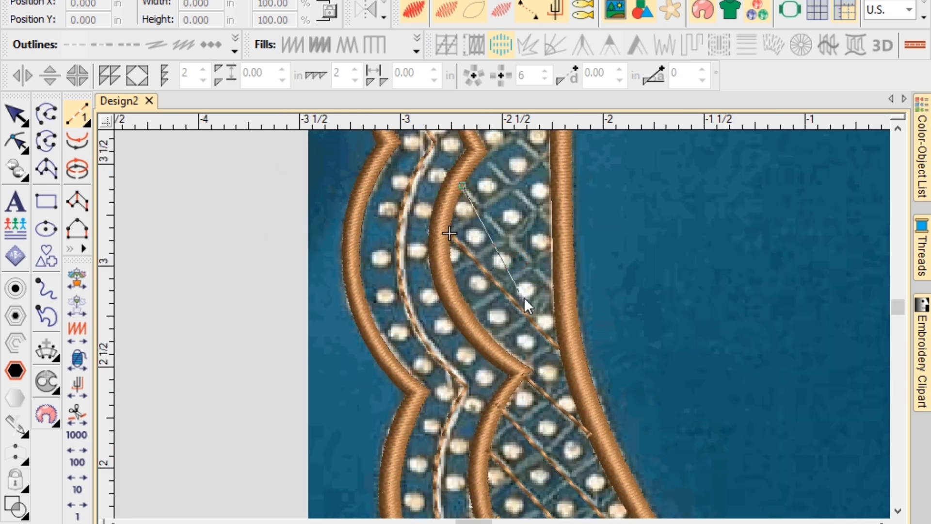
{"action": "left_click", "coordinate": [553, 288]}
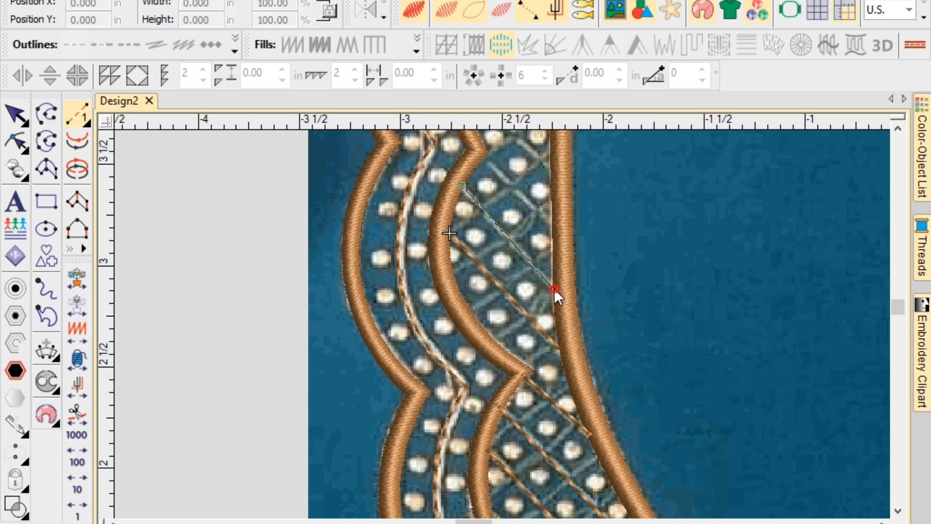
{"action": "left_click", "coordinate": [552, 225]}
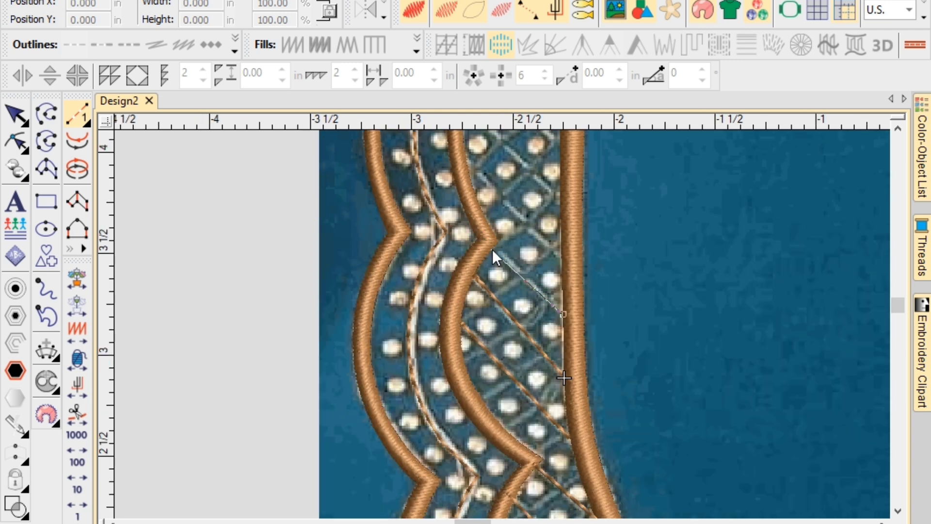
{"action": "left_click", "coordinate": [492, 249]}
{"action": "left_click", "coordinate": [470, 159]}
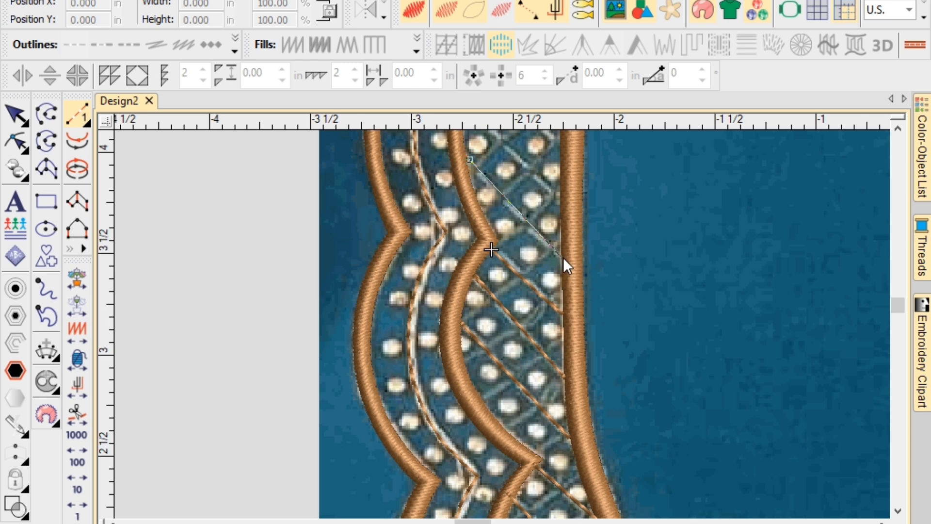
{"action": "left_click", "coordinate": [563, 258]}
{"action": "left_click", "coordinate": [557, 192]}
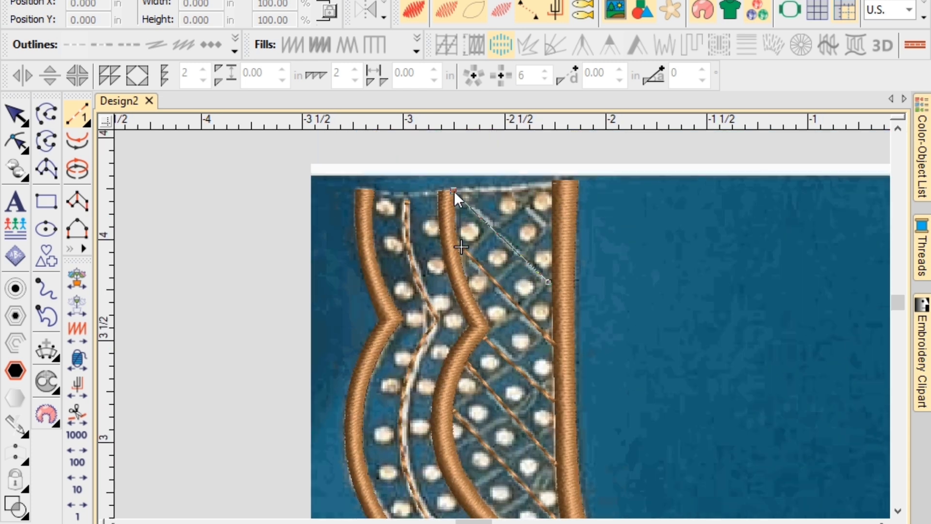
{"action": "left_click", "coordinate": [454, 192]}
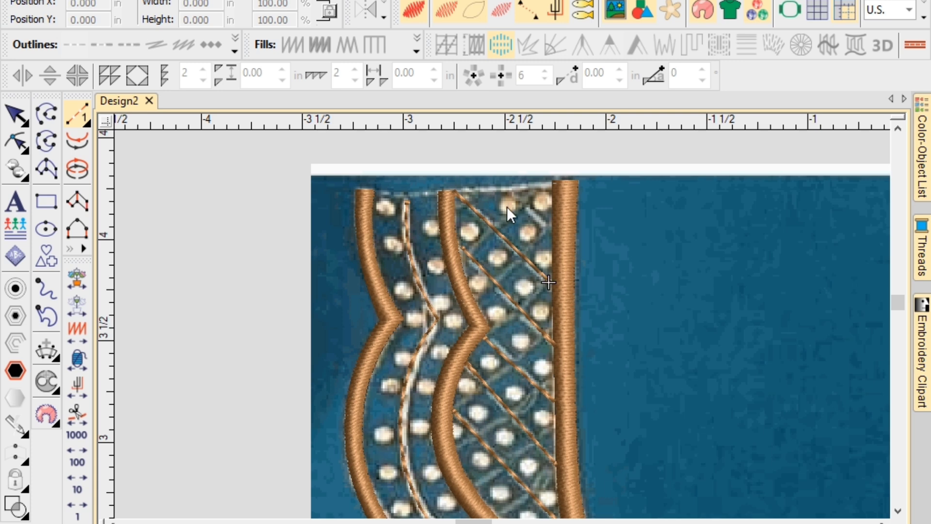
Run crossing diagonals between the right outline and the inner outline down the band.
{"action": "left_click", "coordinate": [550, 229]}
{"action": "left_click", "coordinate": [541, 185]}
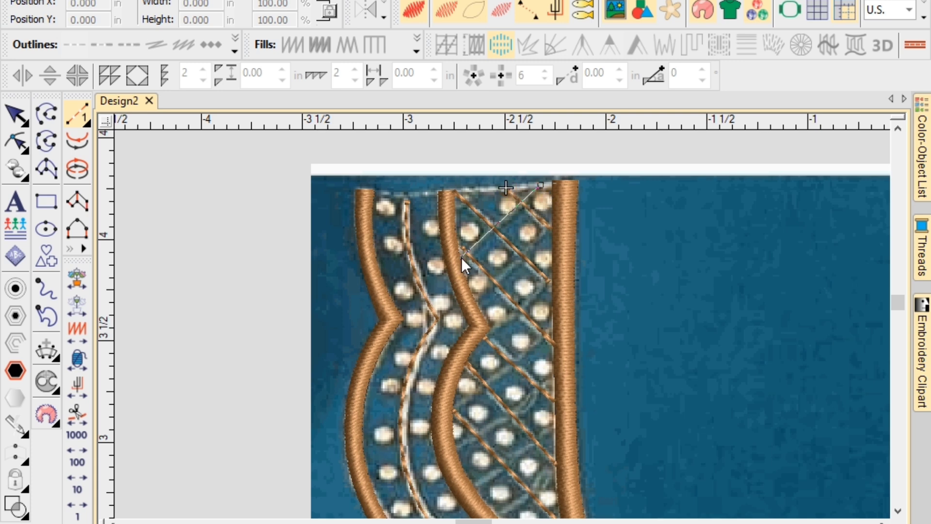
{"action": "left_click", "coordinate": [461, 258]}
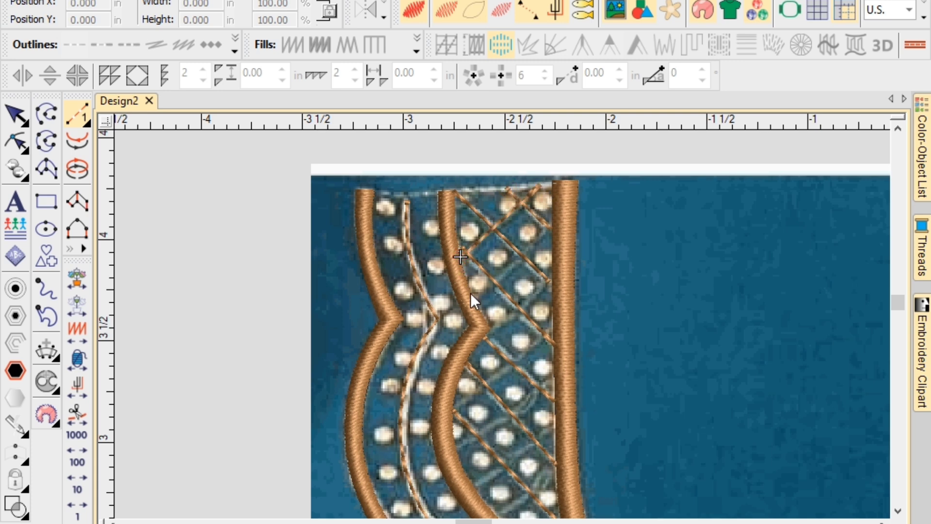
{"action": "left_click", "coordinate": [552, 225]}
{"action": "left_click", "coordinate": [487, 334]}
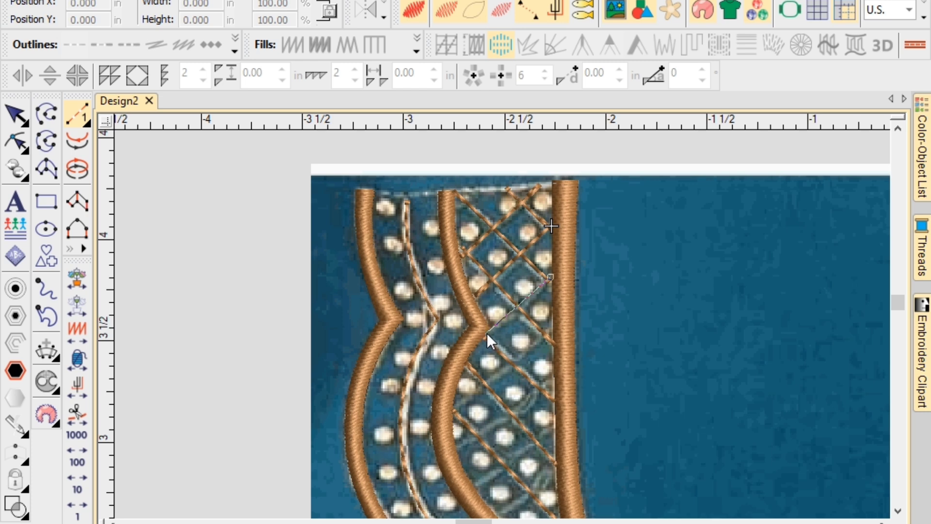
{"action": "left_click", "coordinate": [452, 413]}
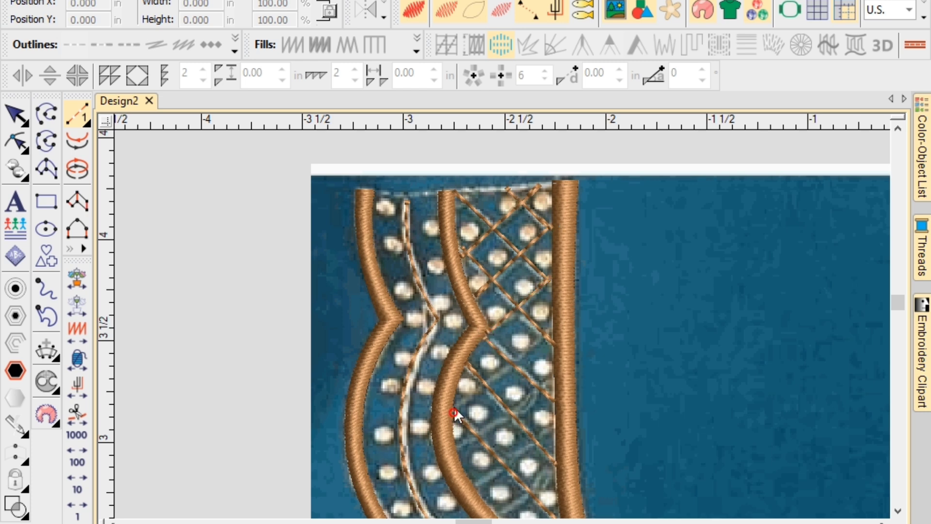
{"action": "left_click", "coordinate": [554, 327]}
{"action": "left_click", "coordinate": [550, 376]}
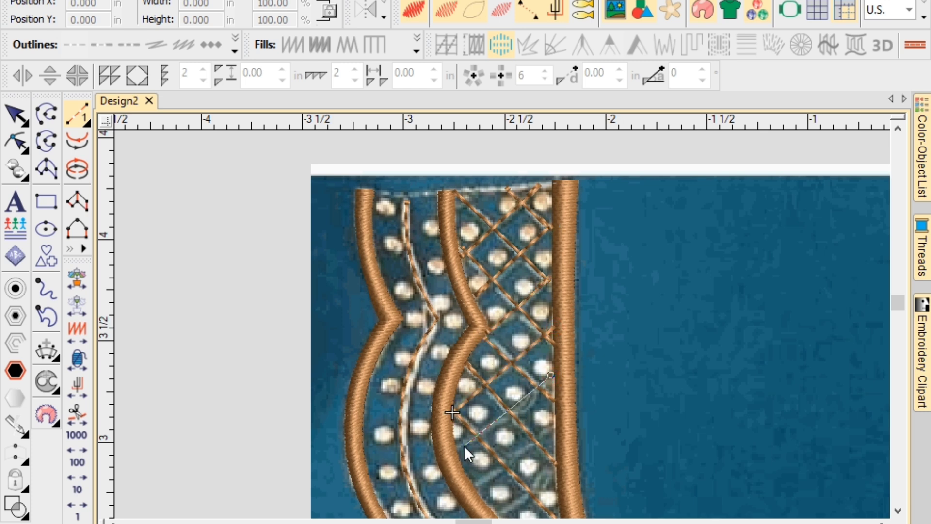
{"action": "left_click", "coordinate": [458, 446]}
{"action": "left_click", "coordinate": [475, 485]}
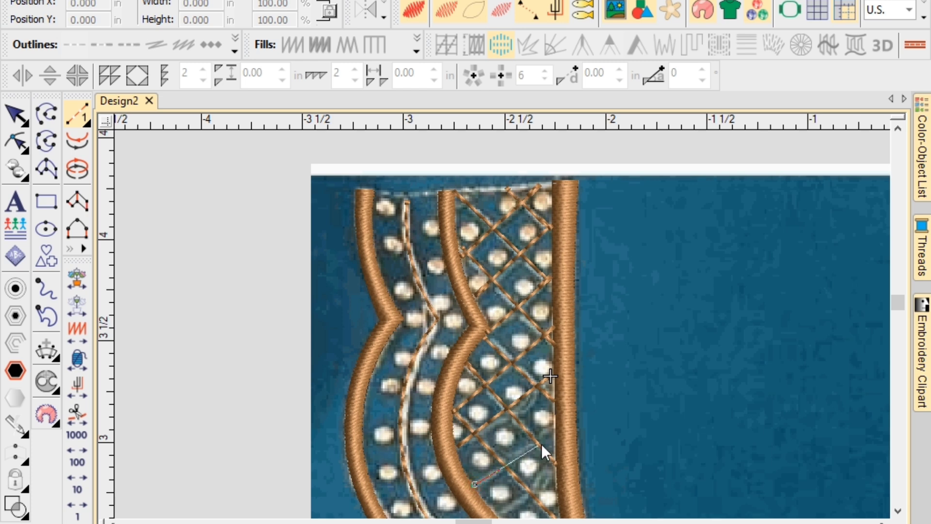
{"action": "left_click", "coordinate": [555, 428]}
Recentre the view and add crossing lines zigzagging between the inner and outer outlines.
{"action": "key", "text": "c"}
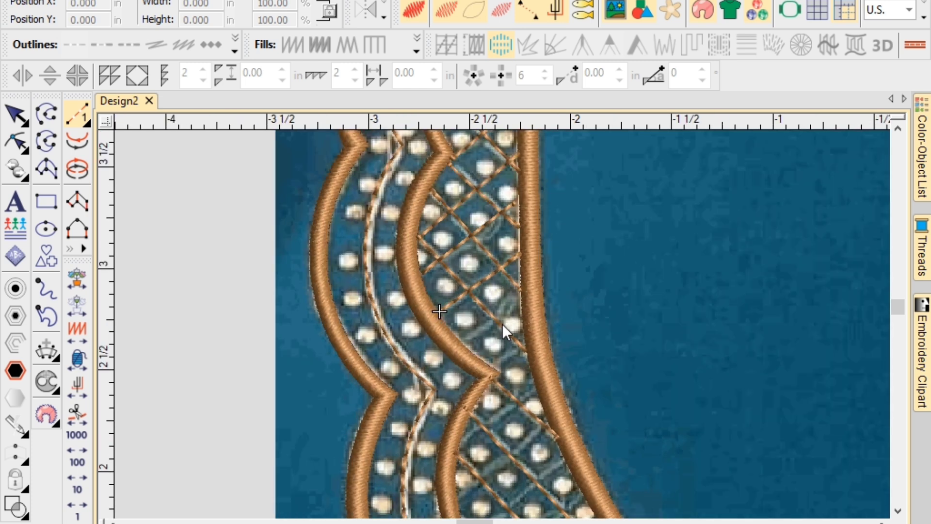
{"action": "left_click", "coordinate": [522, 293]}
{"action": "left_click", "coordinate": [491, 365]}
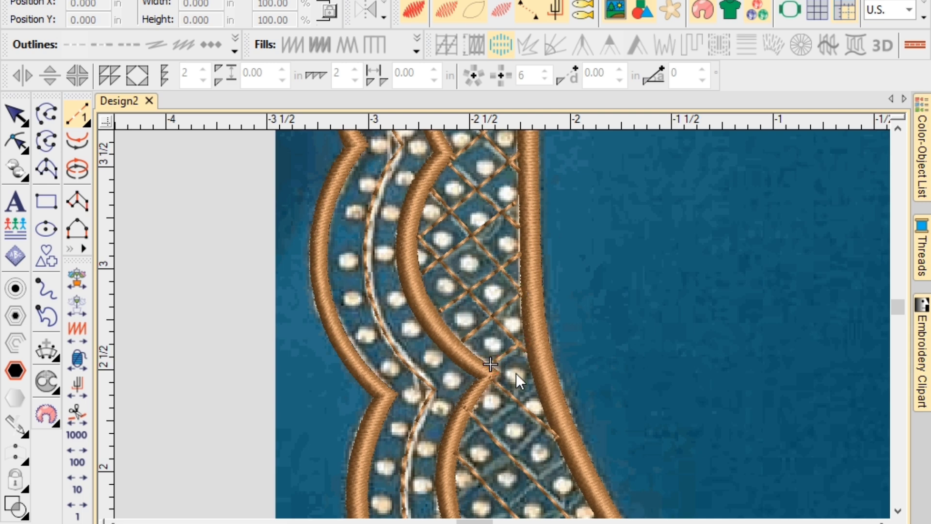
{"action": "left_click", "coordinate": [457, 447]}
{"action": "scroll", "coordinate": [462, 482], "scroll_direction": "down", "scroll_amount": 3}
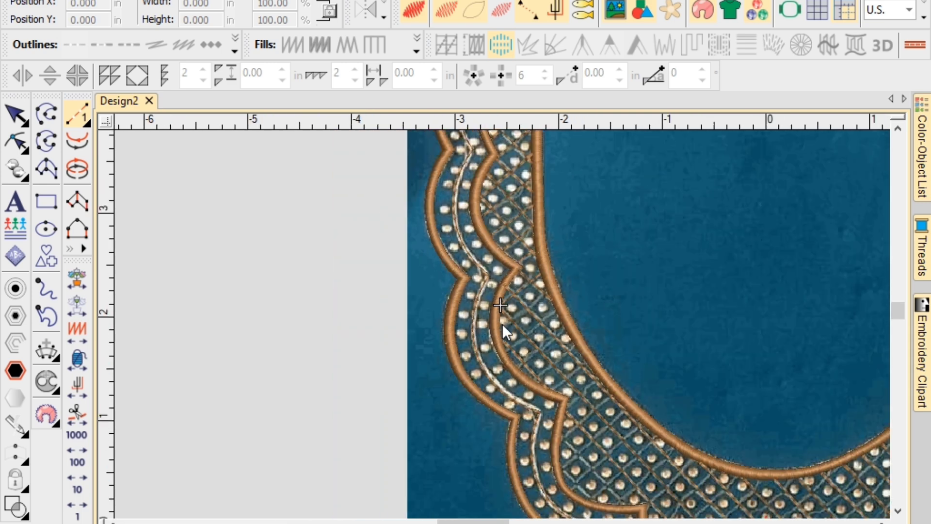
{"action": "scroll", "coordinate": [502, 325], "scroll_direction": "up", "scroll_amount": 4}
{"action": "left_click", "coordinate": [497, 343]}
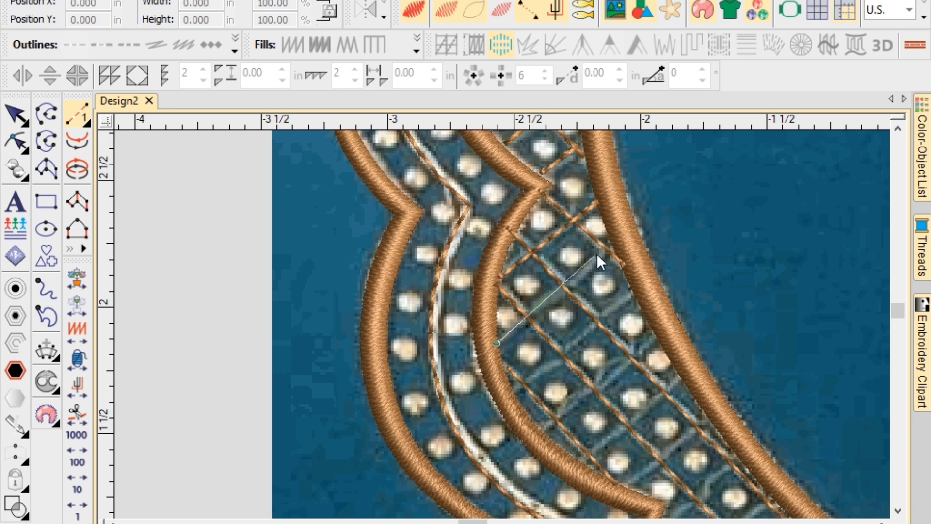
{"action": "left_click", "coordinate": [609, 248]}
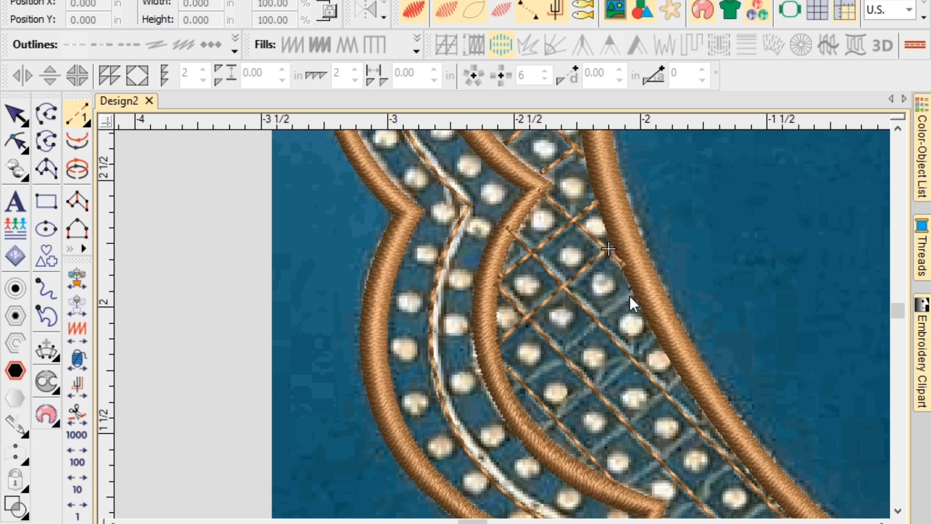
{"action": "left_click", "coordinate": [631, 292]}
{"action": "left_click", "coordinate": [515, 388]}
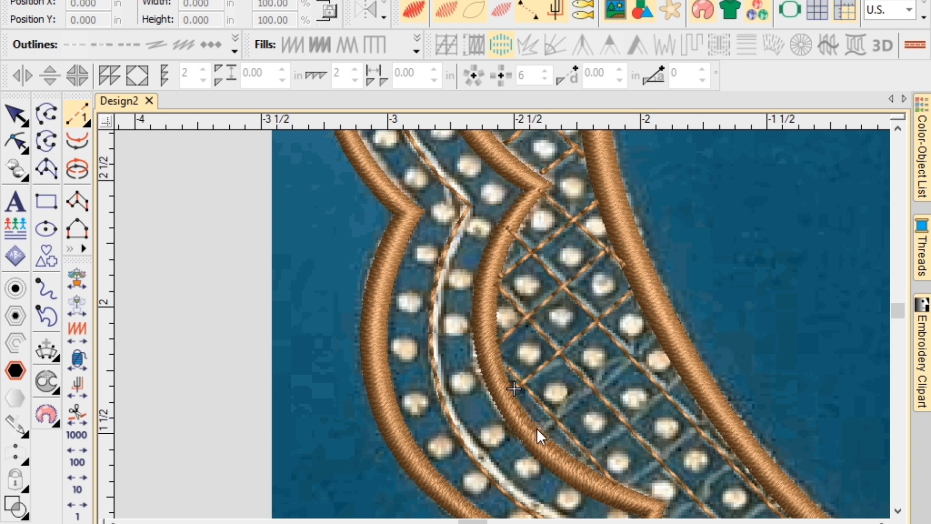
Extend crossing diagonals further around the curve to the outer outline and finish the line.
{"action": "left_click", "coordinate": [651, 337]}
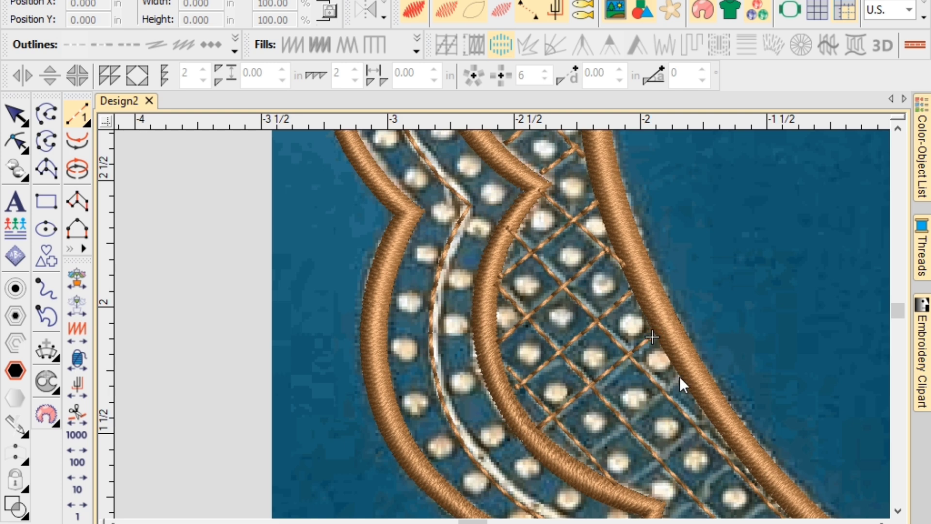
{"action": "left_click", "coordinate": [576, 459]}
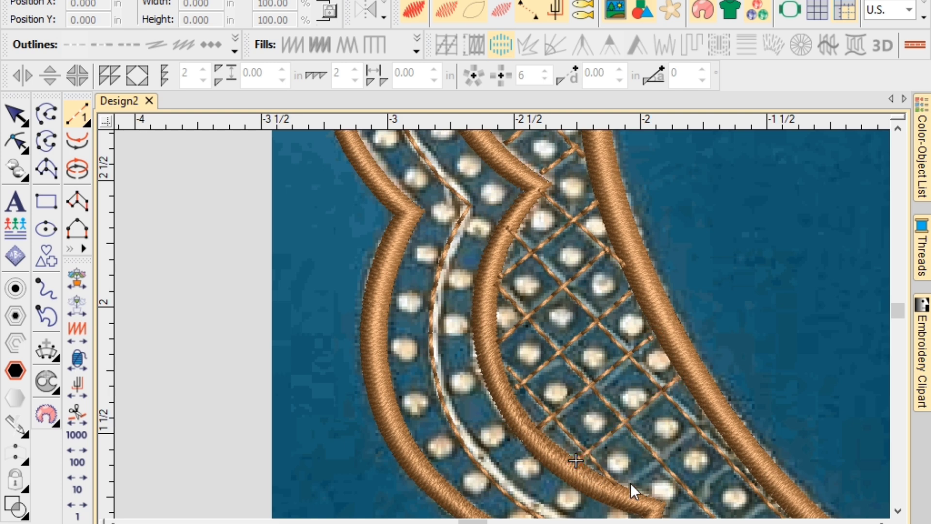
{"action": "left_click", "coordinate": [703, 423]}
{"action": "left_click", "coordinate": [739, 459]}
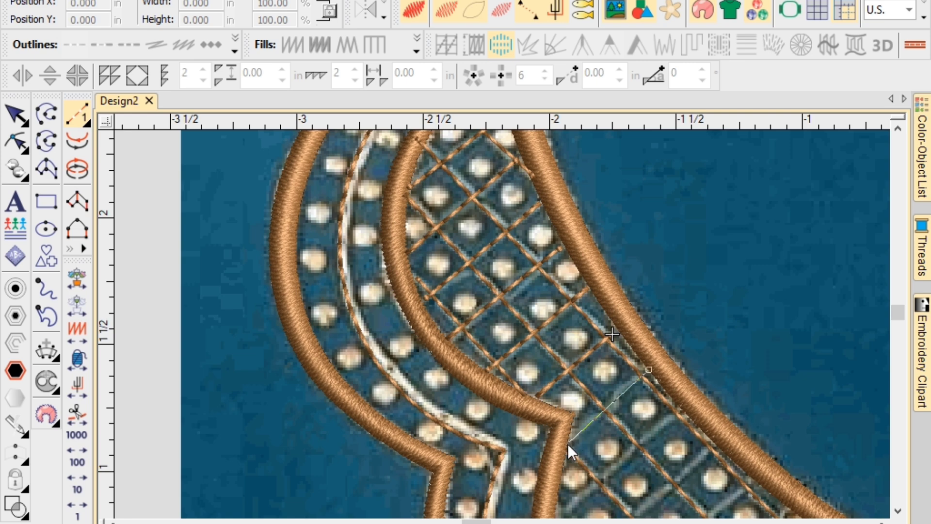
{"action": "left_click", "coordinate": [567, 443]}
{"action": "left_click", "coordinate": [680, 407]}
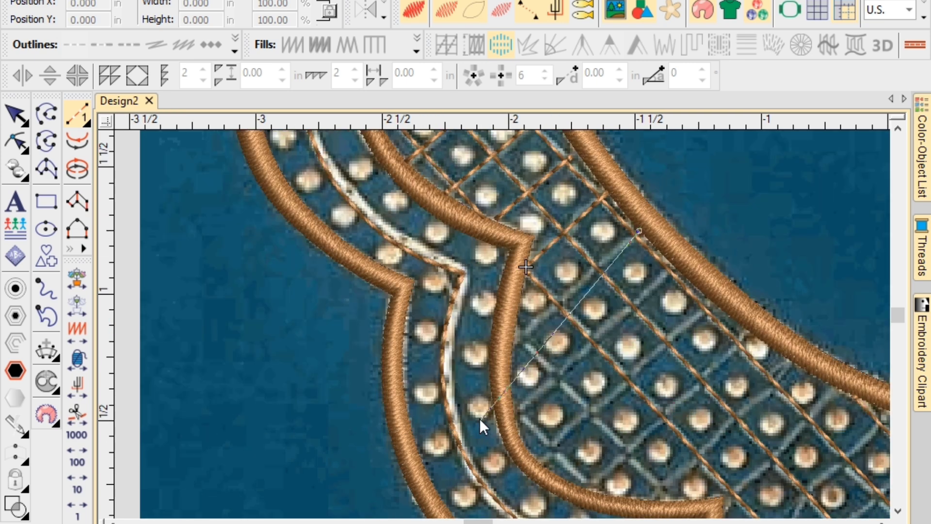
{"action": "left_click", "coordinate": [511, 347]}
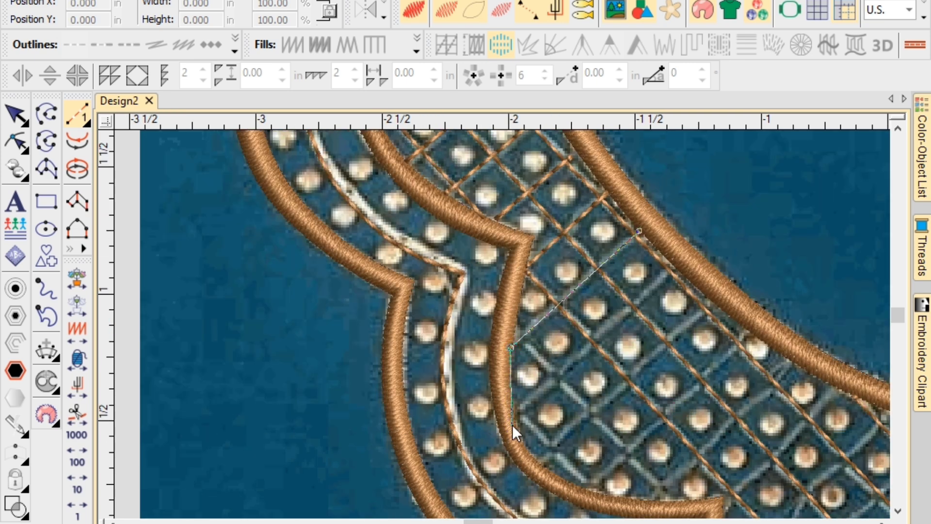
{"action": "left_click", "coordinate": [516, 412]}
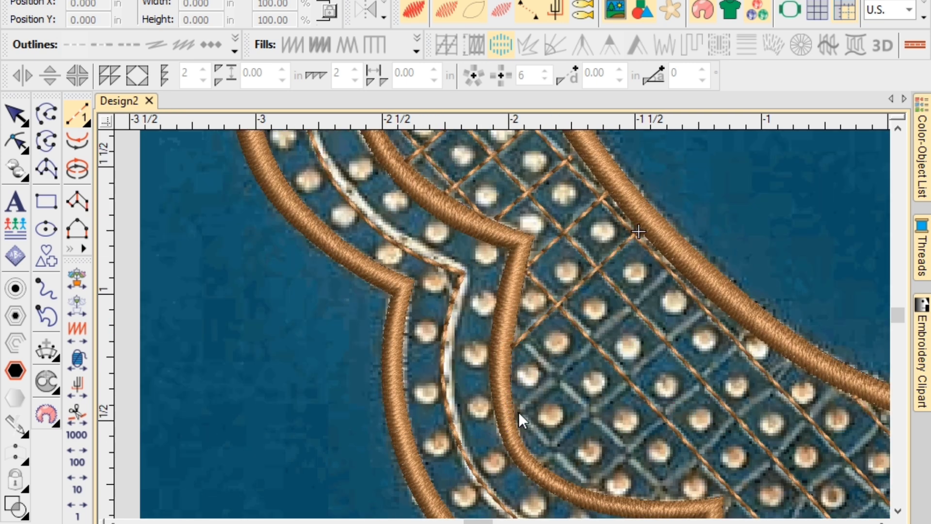
{"action": "left_click", "coordinate": [670, 266]}
{"action": "key", "text": "Return"}
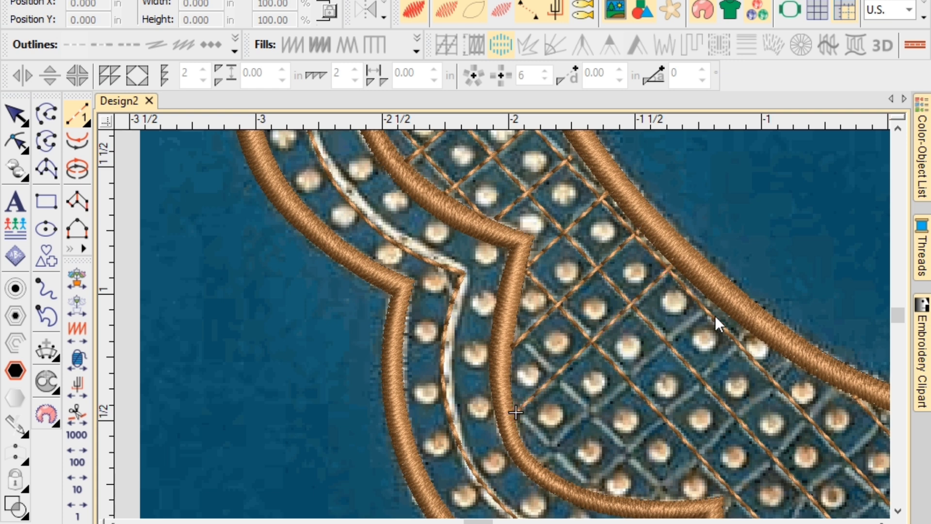
Begin another crossing run along the outer outline down to the lower inner outline.
{"action": "left_click", "coordinate": [710, 300]}
{"action": "left_click", "coordinate": [541, 459]}
{"action": "left_click", "coordinate": [593, 487]}
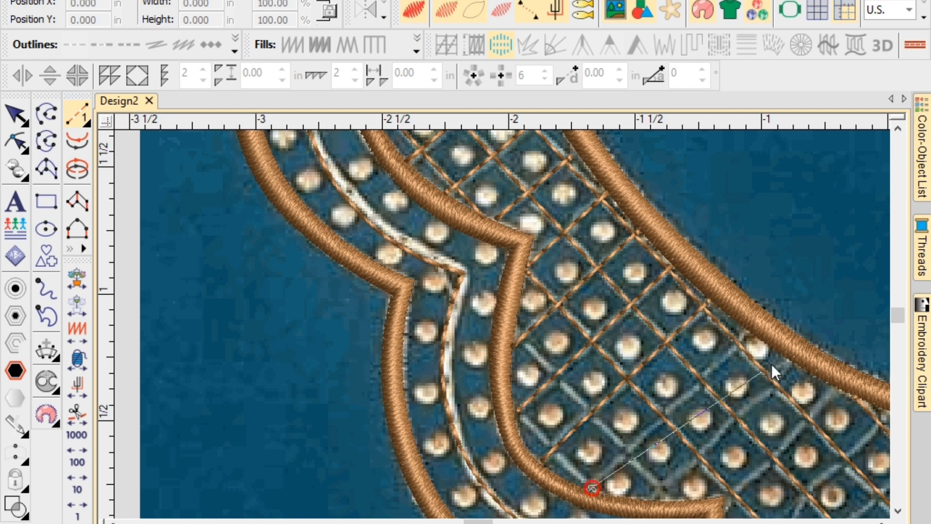
{"action": "left_click", "coordinate": [752, 339]}
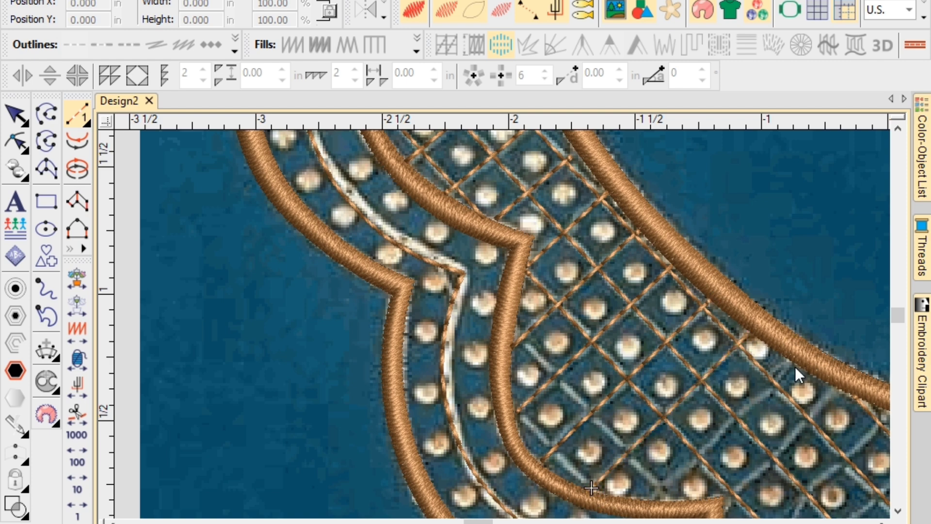
{"action": "left_click", "coordinate": [795, 365]}
Add crossing diagonals between the inner and outer outlines across the centre-front band.
{"action": "left_click", "coordinate": [555, 409]}
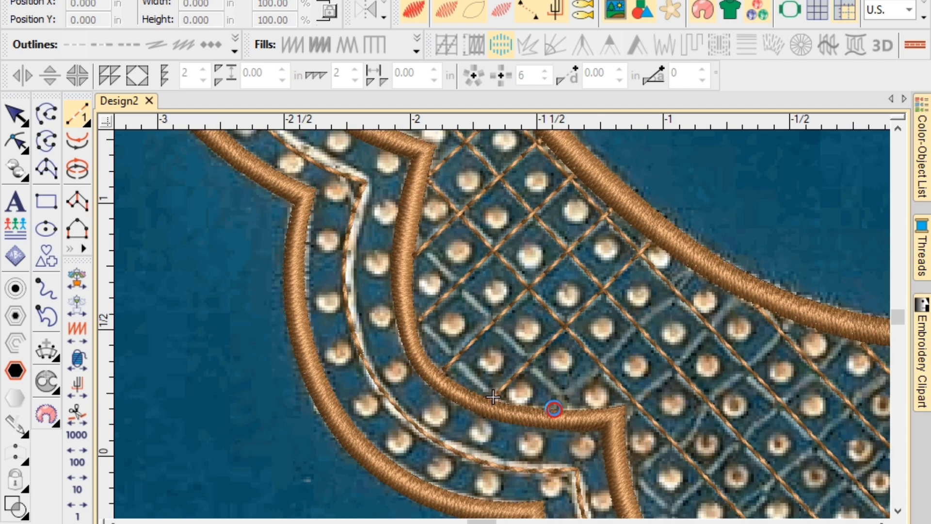
{"action": "left_click", "coordinate": [628, 406]}
{"action": "left_click", "coordinate": [742, 294]}
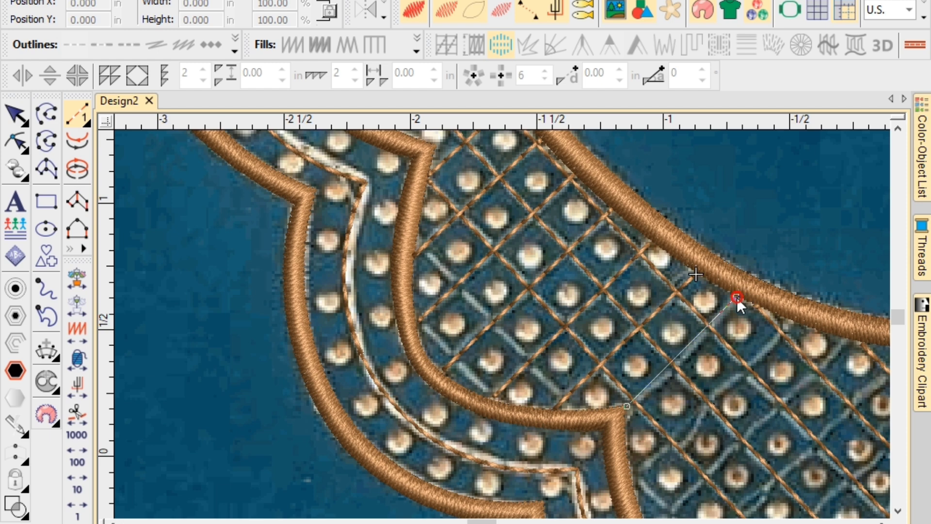
{"action": "left_click", "coordinate": [788, 324]}
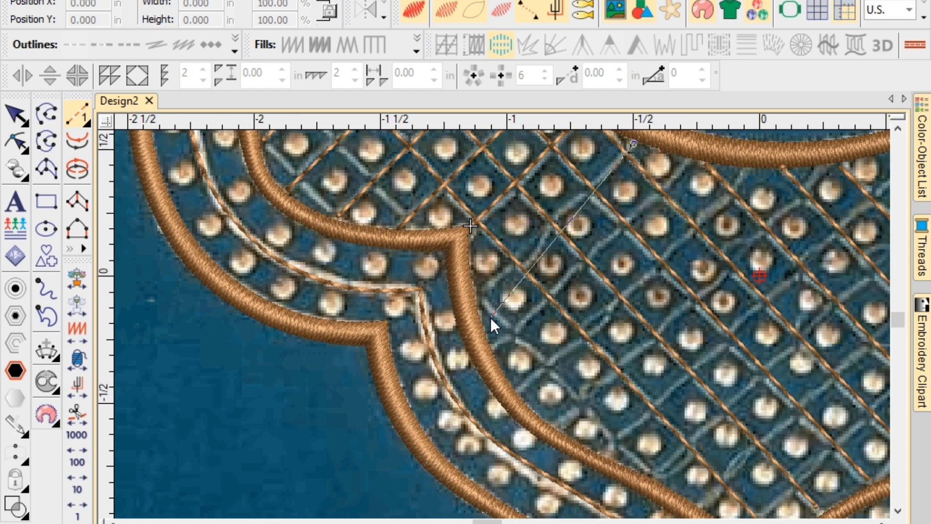
{"action": "left_click", "coordinate": [476, 302]}
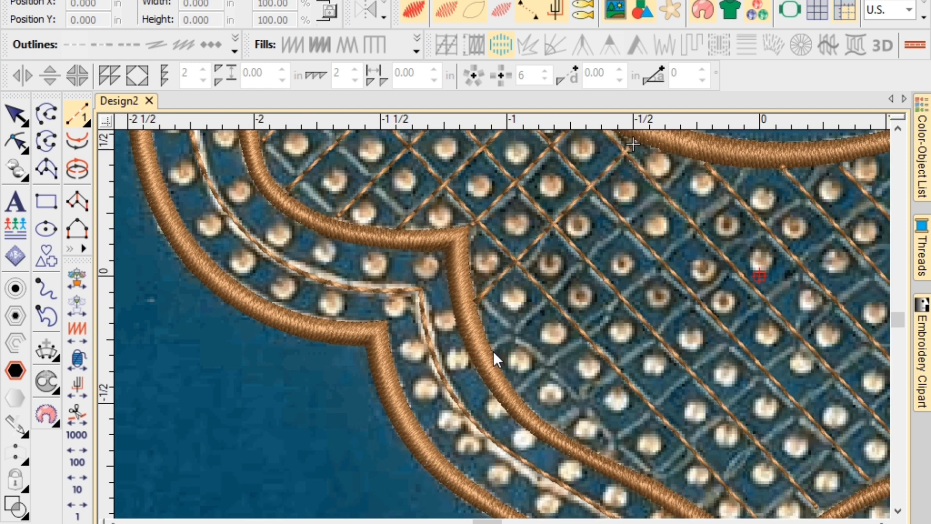
{"action": "left_click", "coordinate": [491, 350]}
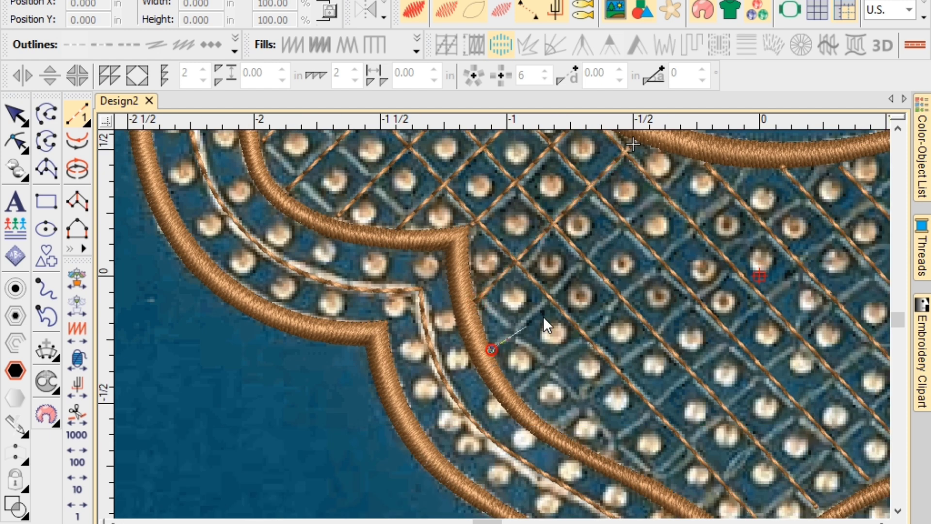
{"action": "left_click", "coordinate": [748, 167]}
{"action": "left_click", "coordinate": [514, 393]}
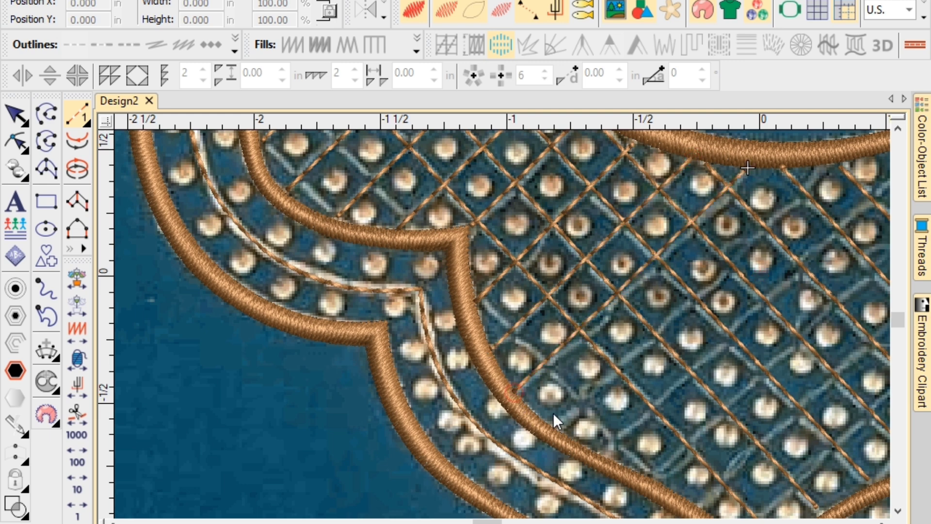
Draw long diagonal run lines from the lower border up to the top border and commit them.
{"action": "left_click", "coordinate": [557, 425]}
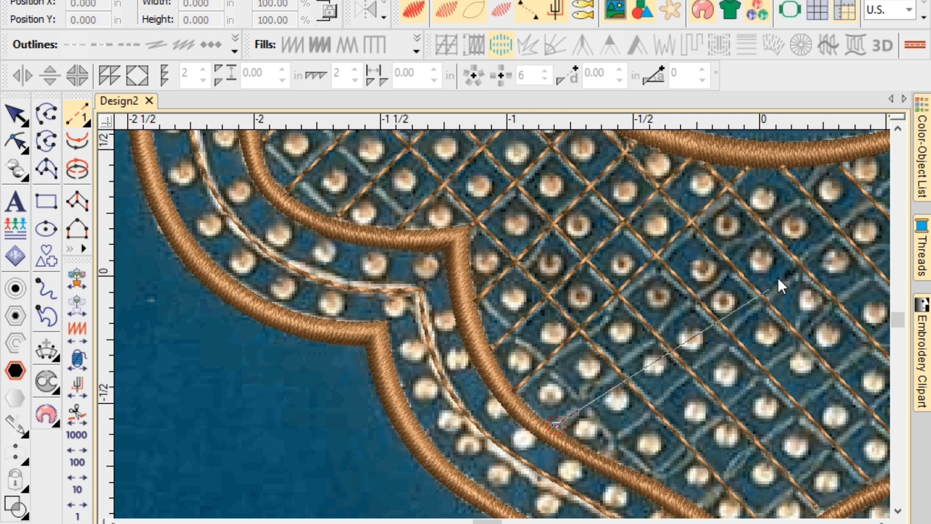
{"action": "left_click", "coordinate": [830, 164]}
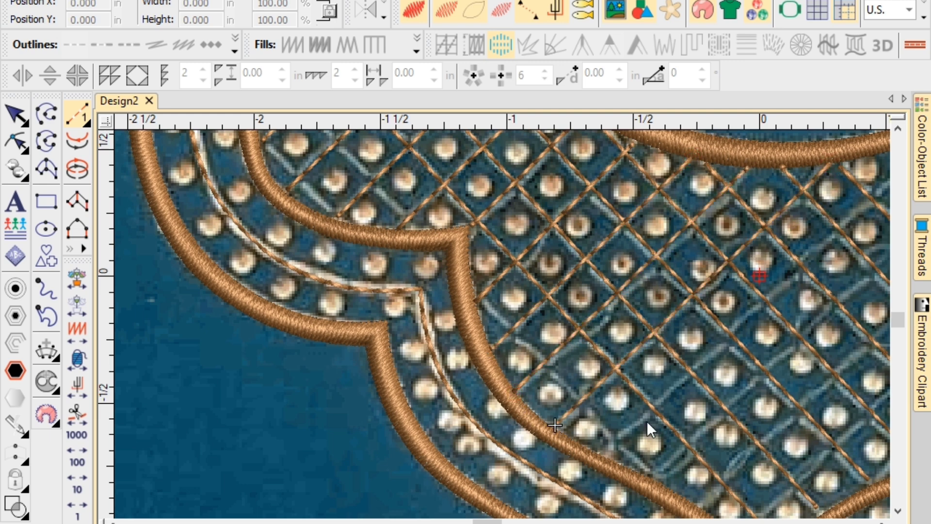
{"action": "left_click", "coordinate": [600, 451]}
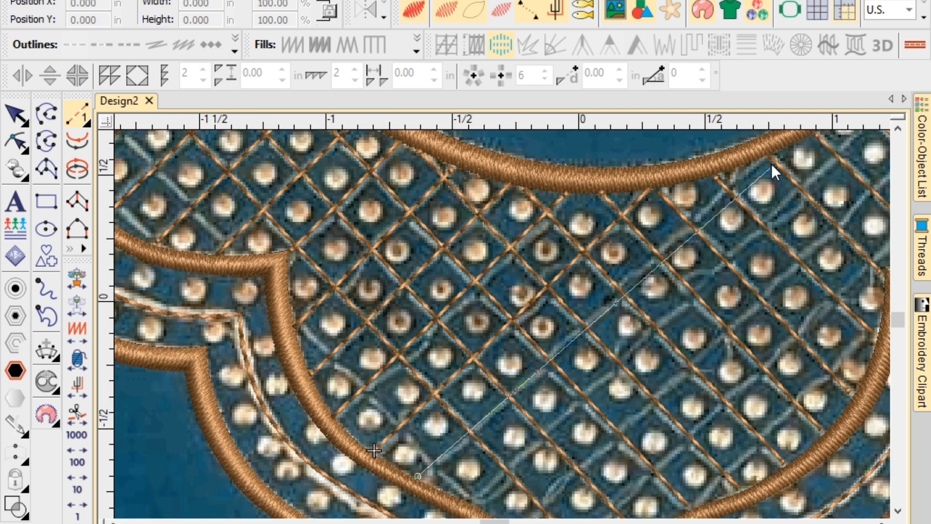
{"action": "left_click", "coordinate": [755, 161]}
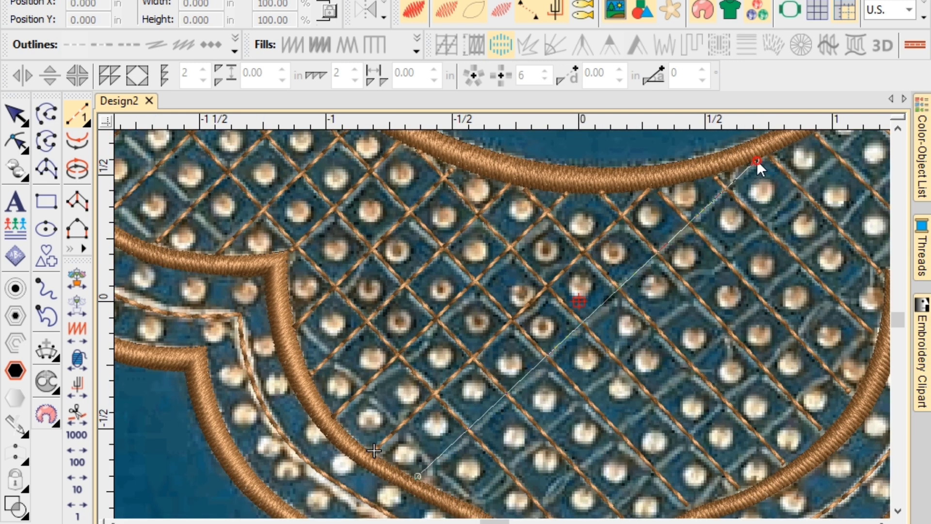
{"action": "left_click", "coordinate": [472, 501]}
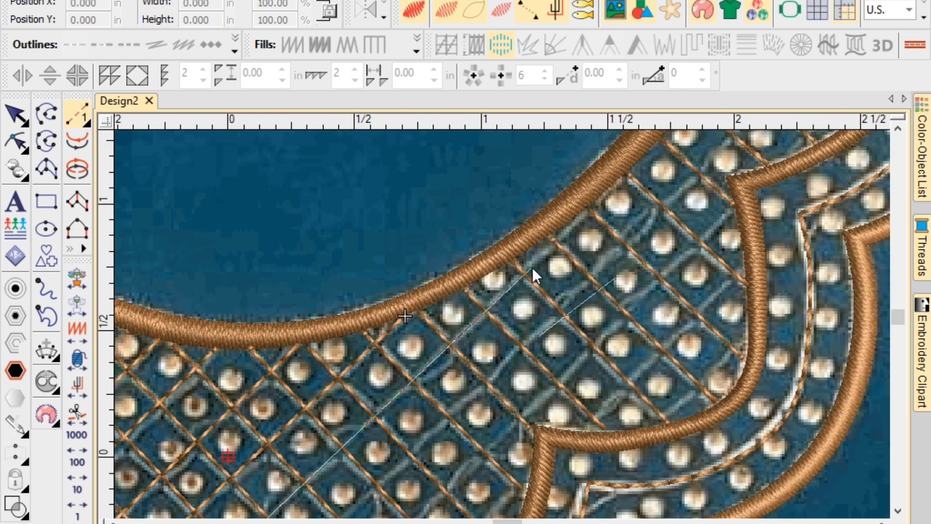
{"action": "left_click", "coordinate": [595, 198]}
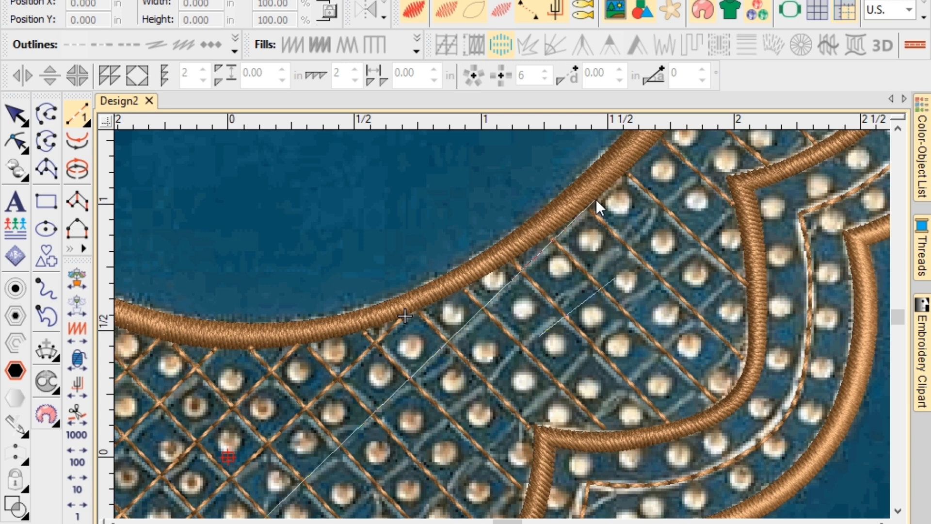
{"action": "key", "text": "Return"}
{"action": "scroll", "coordinate": [471, 385], "scroll_direction": "down", "scroll_amount": 2}
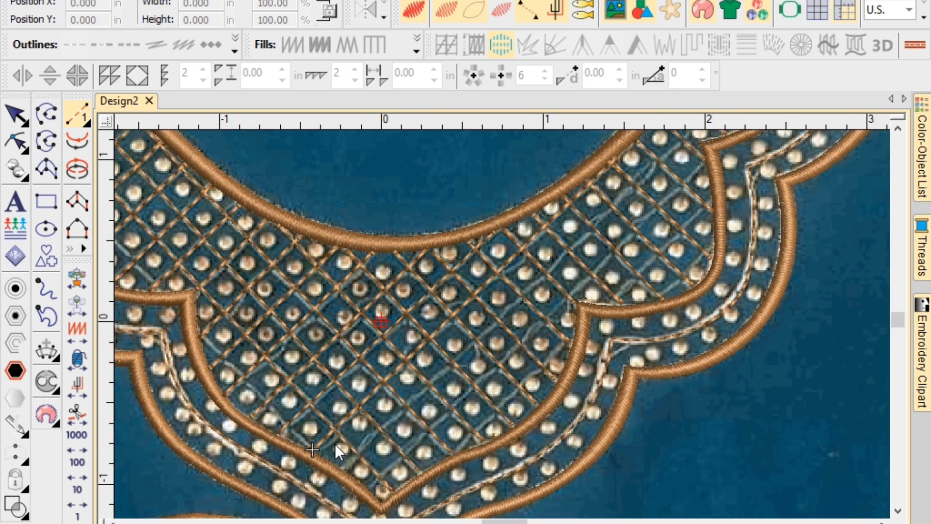
Add a long diagonal run from the lower border up to the upper border.
{"action": "left_click", "coordinate": [350, 464]}
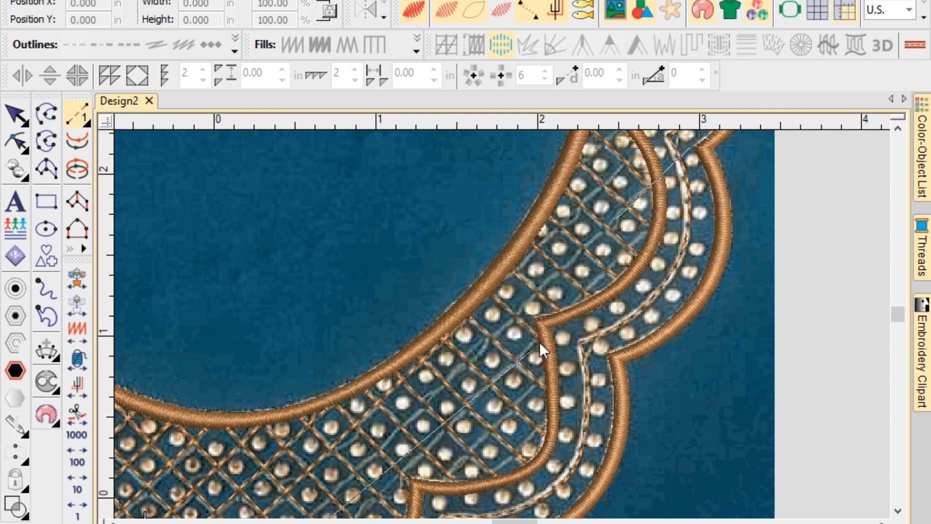
{"action": "left_click", "coordinate": [649, 187]}
{"action": "key", "text": "Return"}
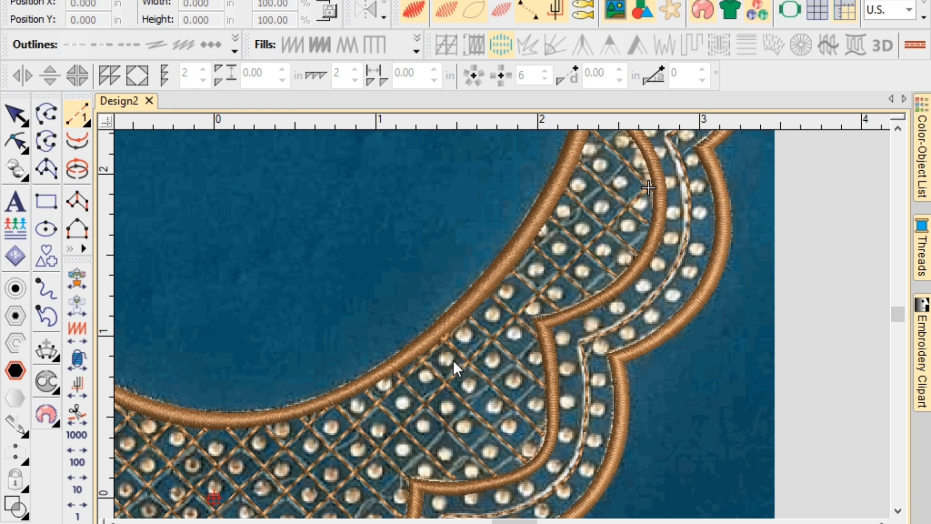
{"action": "scroll", "coordinate": [412, 422], "scroll_direction": "down", "scroll_amount": 2}
{"action": "scroll", "coordinate": [502, 334], "scroll_direction": "up", "scroll_amount": 2}
{"action": "scroll", "coordinate": [502, 324], "scroll_direction": "up", "scroll_amount": 1}
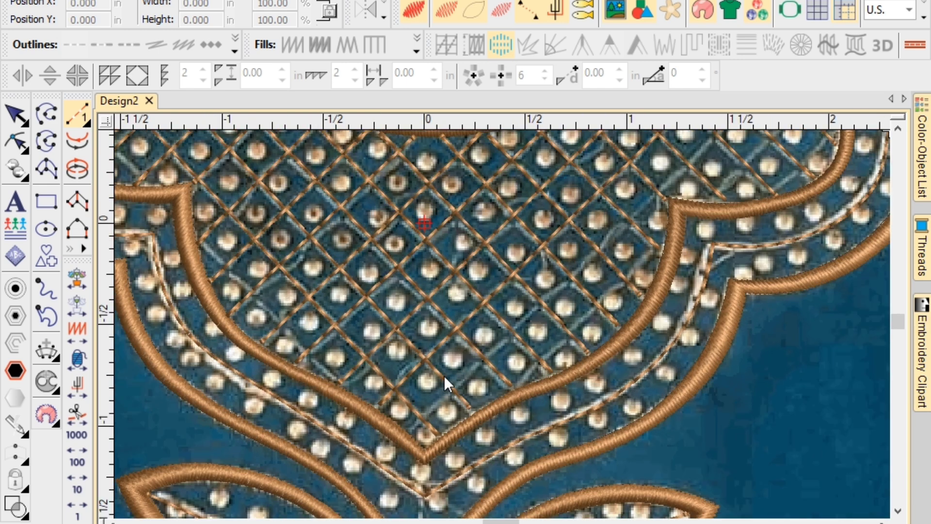
Add diagonals from the neckline V to the upper border and from middle to lower border.
{"action": "left_click", "coordinate": [407, 433]}
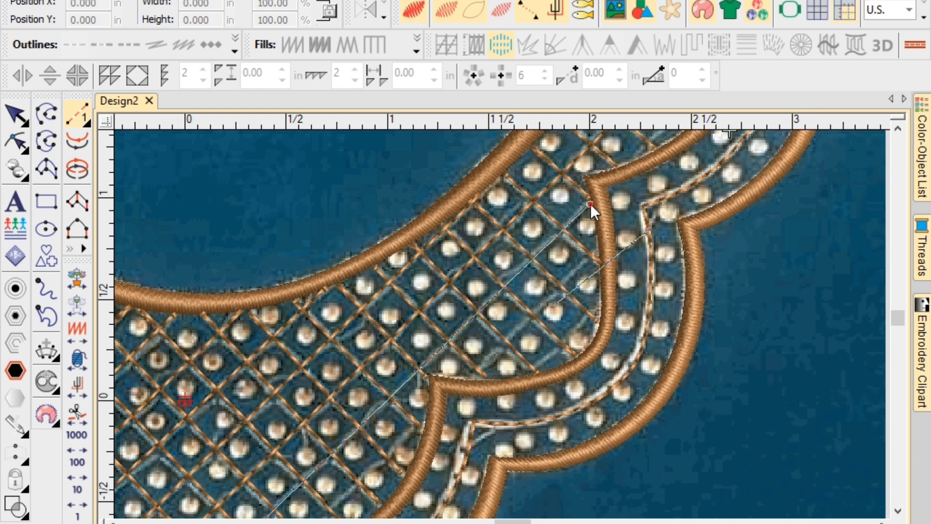
{"action": "left_click", "coordinate": [465, 377]}
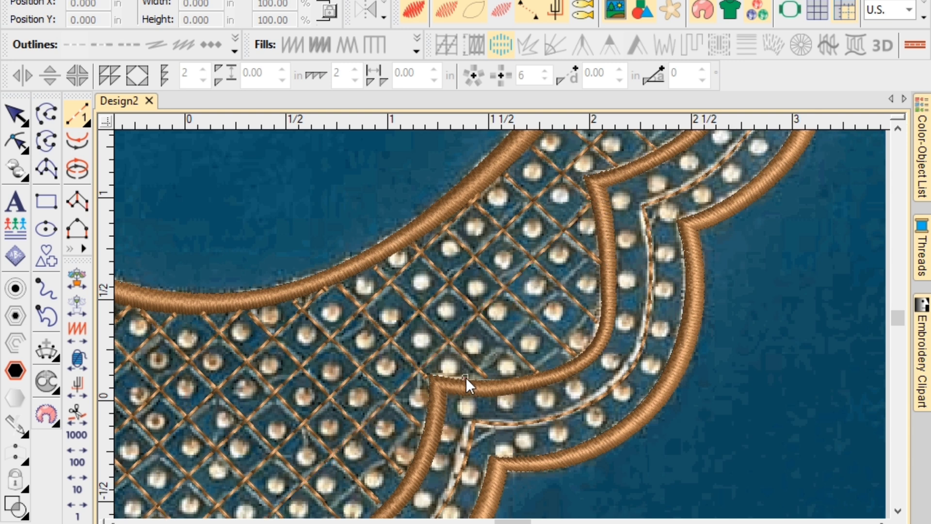
{"action": "left_click", "coordinate": [598, 248]}
{"action": "key", "text": "Return"}
{"action": "left_click", "coordinate": [597, 304]}
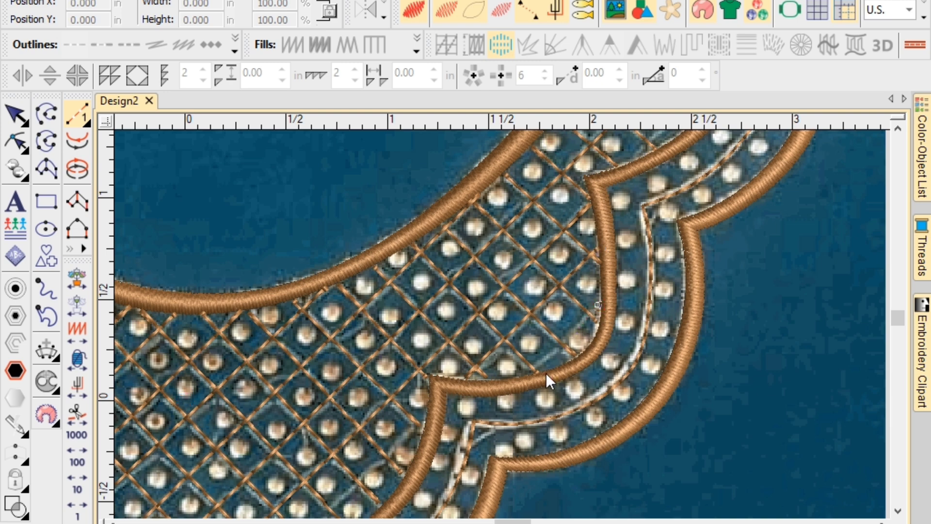
{"action": "left_click", "coordinate": [524, 375]}
{"action": "key", "text": "Return"}
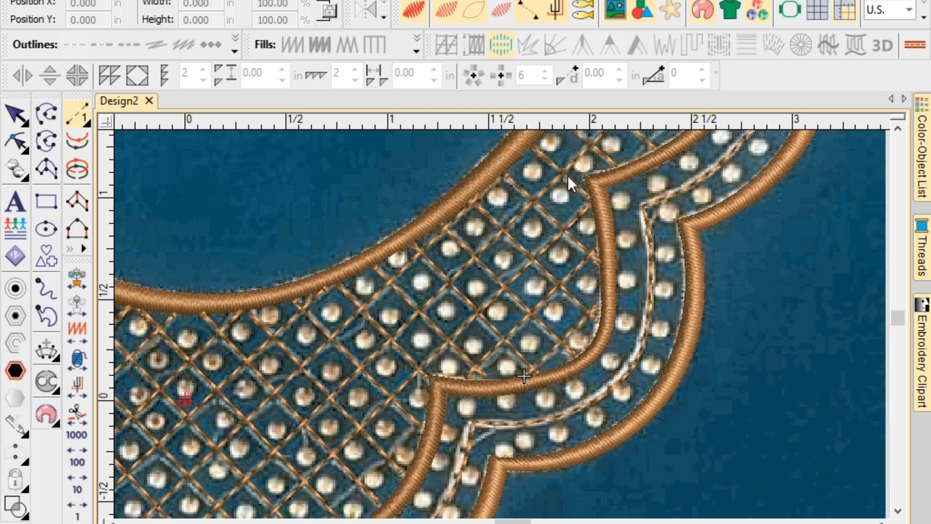
{"action": "scroll", "coordinate": [513, 301], "scroll_direction": "down", "scroll_amount": 3}
{"action": "scroll", "coordinate": [504, 323], "scroll_direction": "up", "scroll_amount": 3}
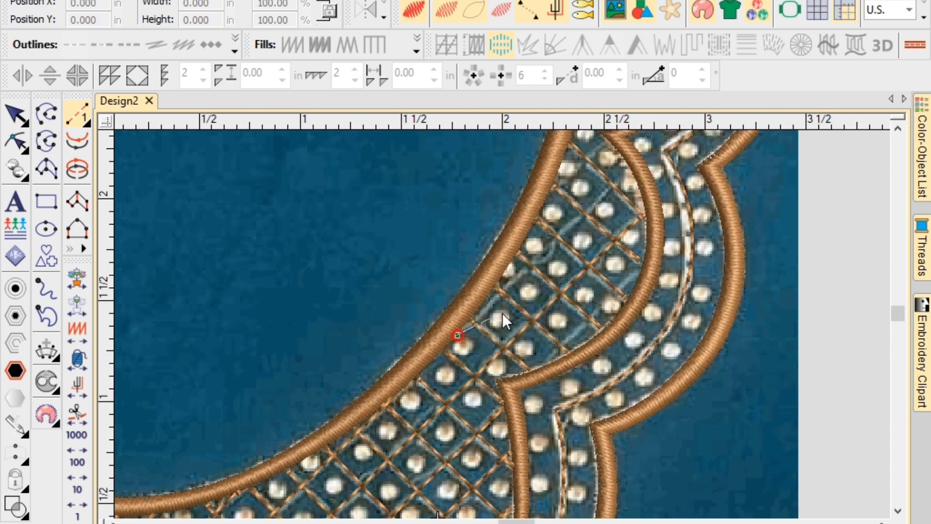
{"action": "left_click", "coordinate": [633, 172]}
Add crossing run lines between the inner neckline and middle borders up the right shoulder strip.
{"action": "scroll", "coordinate": [633, 171], "scroll_direction": "down", "scroll_amount": 3}
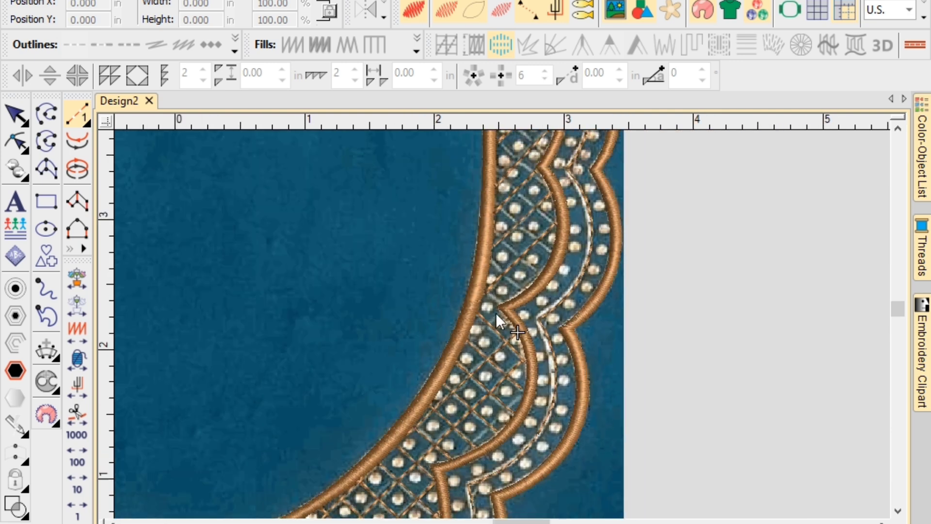
{"action": "scroll", "coordinate": [503, 326], "scroll_direction": "up", "scroll_amount": 3}
{"action": "left_click", "coordinate": [444, 378]}
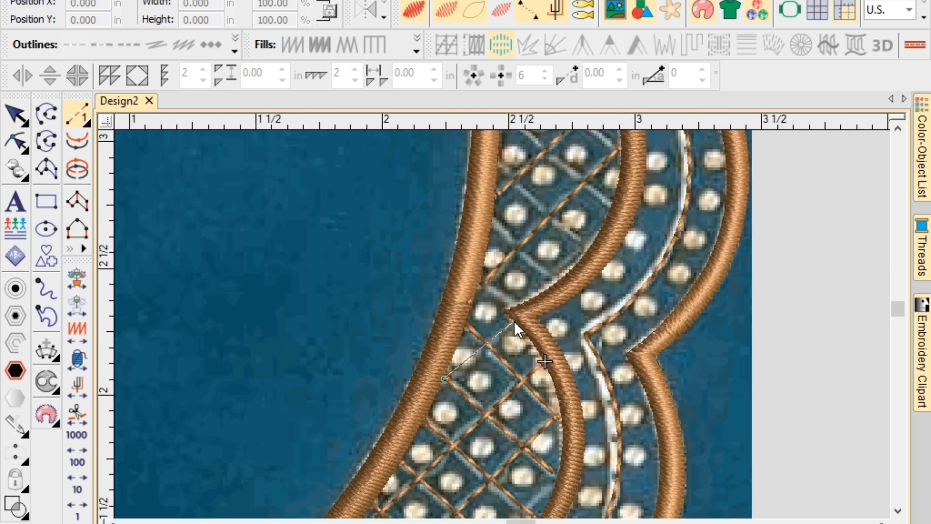
{"action": "left_click", "coordinate": [478, 283]}
{"action": "left_click", "coordinate": [555, 275]}
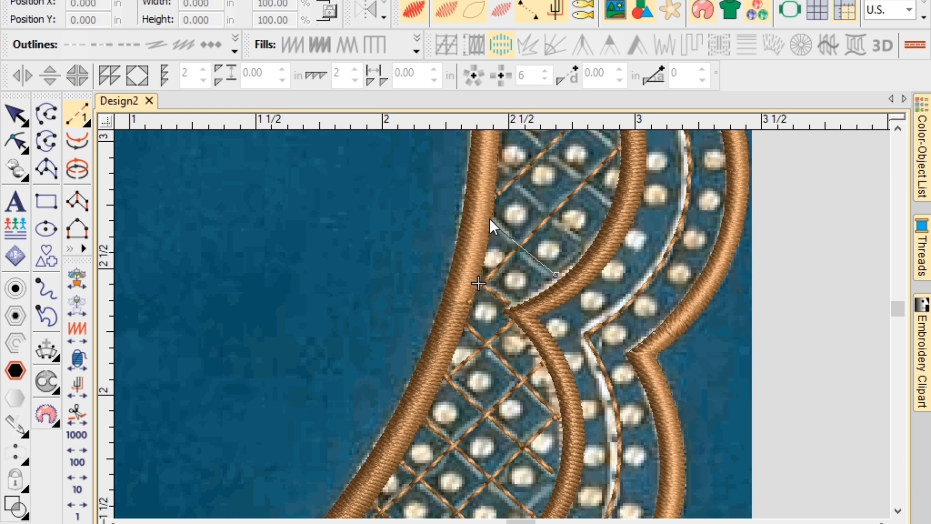
{"action": "left_click", "coordinate": [492, 217]}
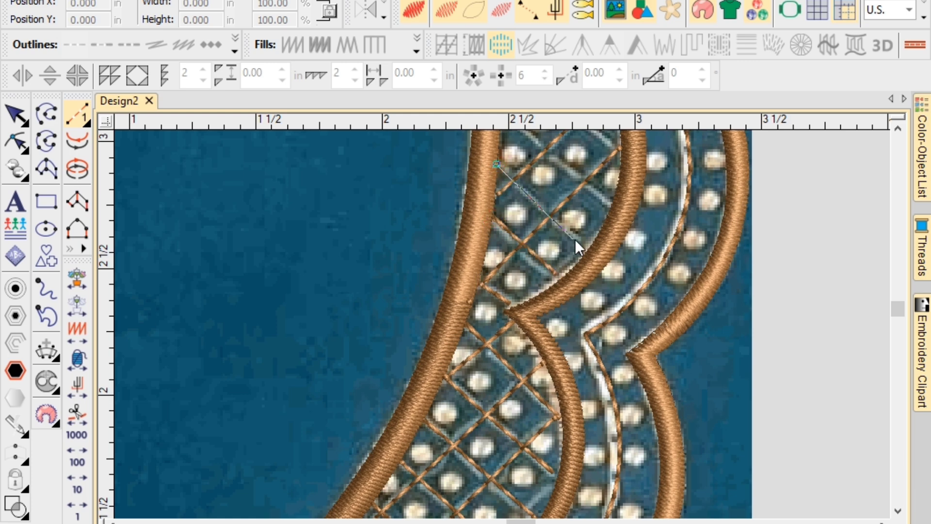
{"action": "left_click", "coordinate": [587, 247]}
{"action": "key", "text": "Return"}
{"action": "left_click", "coordinate": [610, 204]}
{"action": "left_click", "coordinate": [468, 207]}
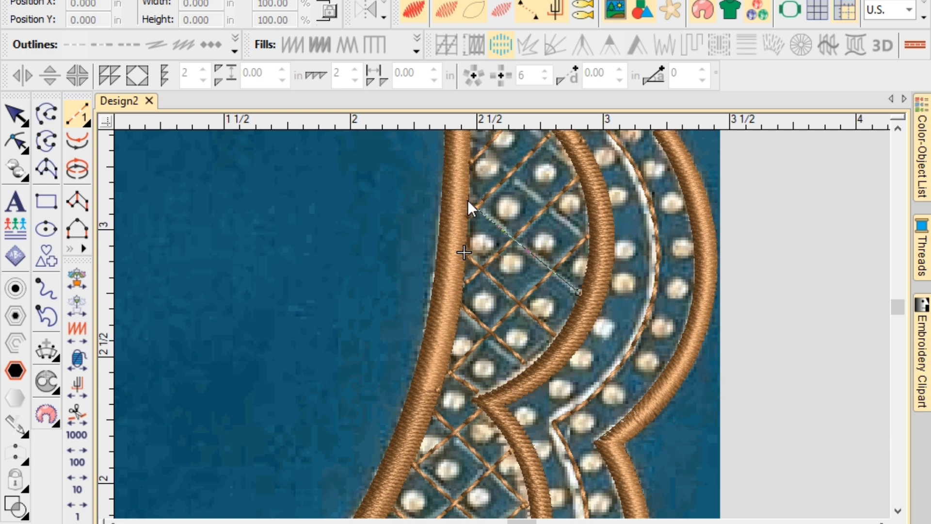
{"action": "key", "text": "Return"}
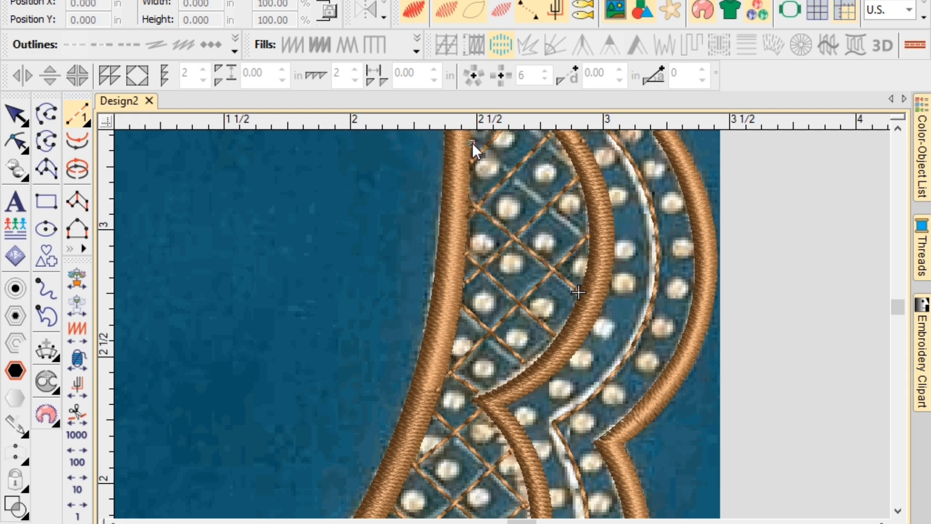
Draw more lattice lines down to the middle border, committing each as running stitches.
{"action": "left_click", "coordinate": [587, 237]}
{"action": "key", "text": "Return"}
{"action": "scroll", "coordinate": [557, 164], "scroll_direction": "down", "scroll_amount": 1}
{"action": "scroll", "coordinate": [499, 317], "scroll_direction": "up", "scroll_amount": 1}
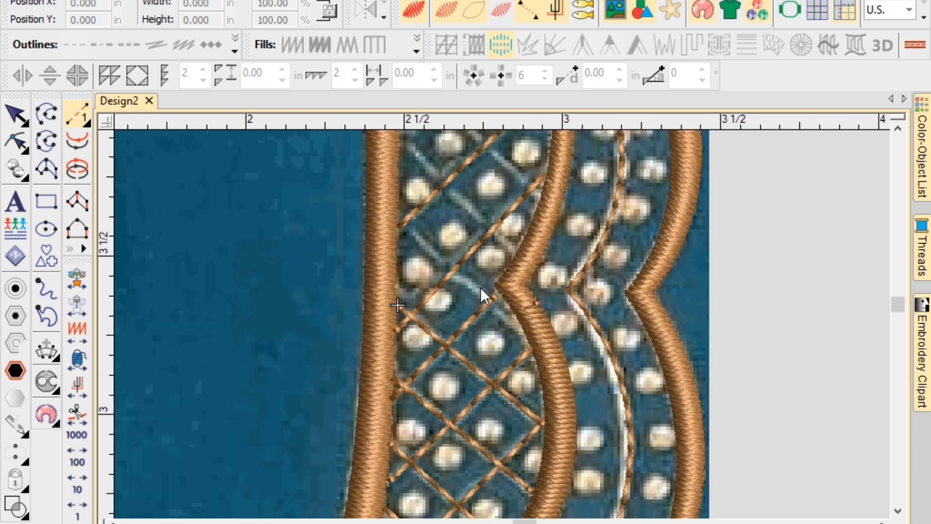
{"action": "left_click", "coordinate": [403, 222]}
{"action": "left_click", "coordinate": [525, 331]}
{"action": "key", "text": "Return"}
{"action": "left_click", "coordinate": [513, 243]}
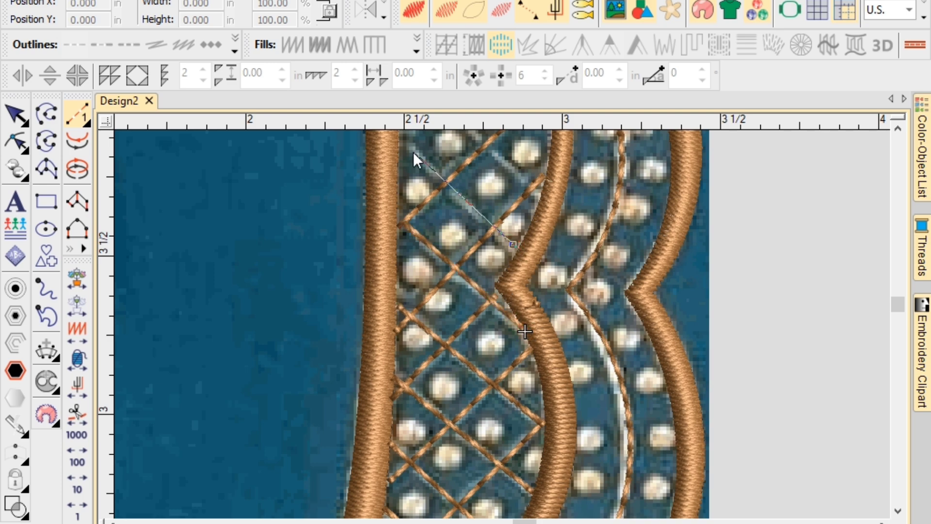
{"action": "left_click", "coordinate": [449, 223]}
{"action": "key", "text": "Return"}
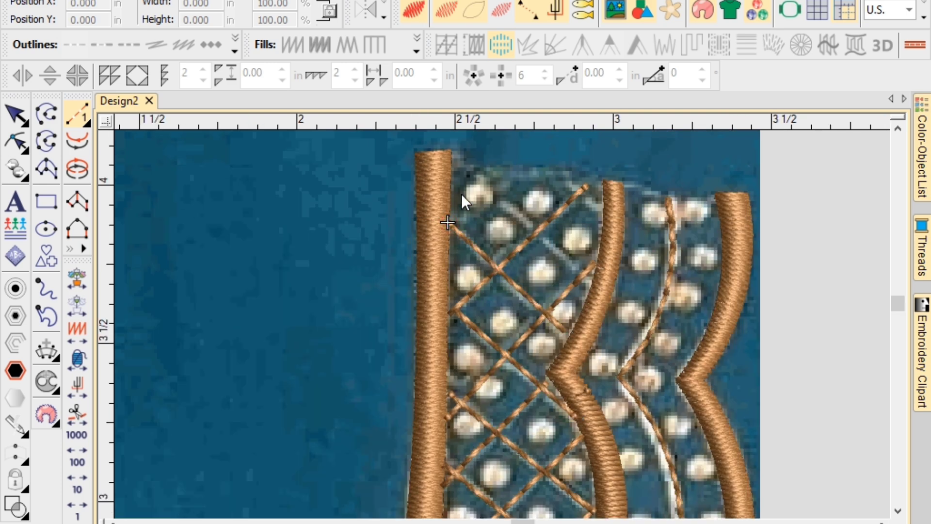
Add the final lattice line, then zoom to the whole design and hide the fabric photo.
{"action": "left_click", "coordinate": [594, 280]}
{"action": "left_click", "coordinate": [453, 161]}
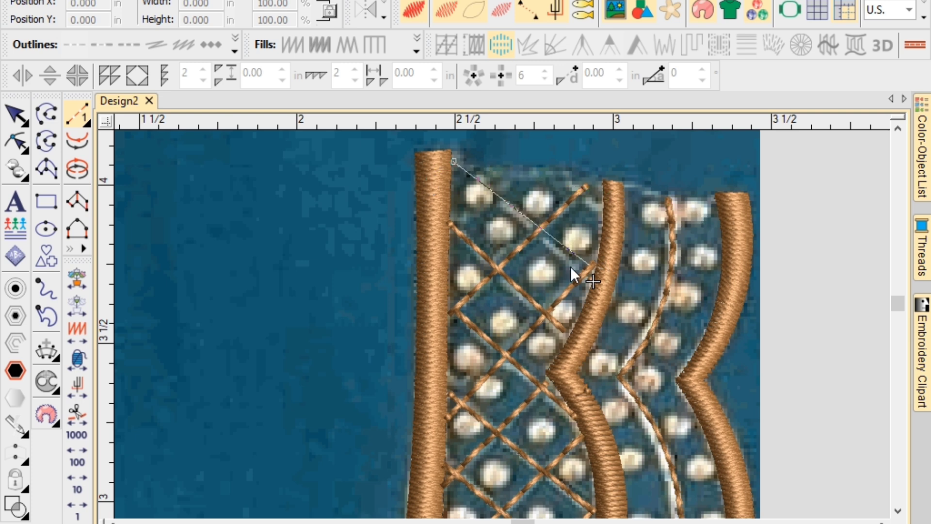
{"action": "left_click", "coordinate": [593, 282]}
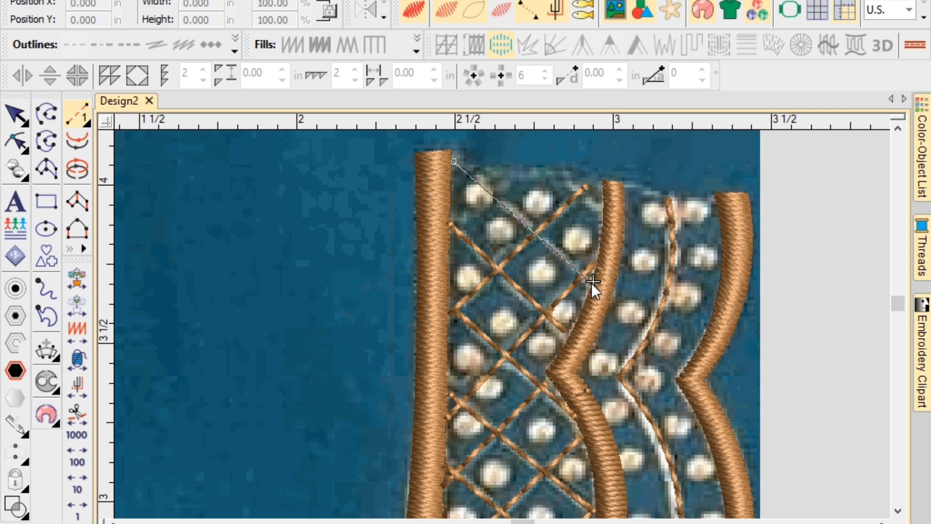
{"action": "key", "text": "Return"}
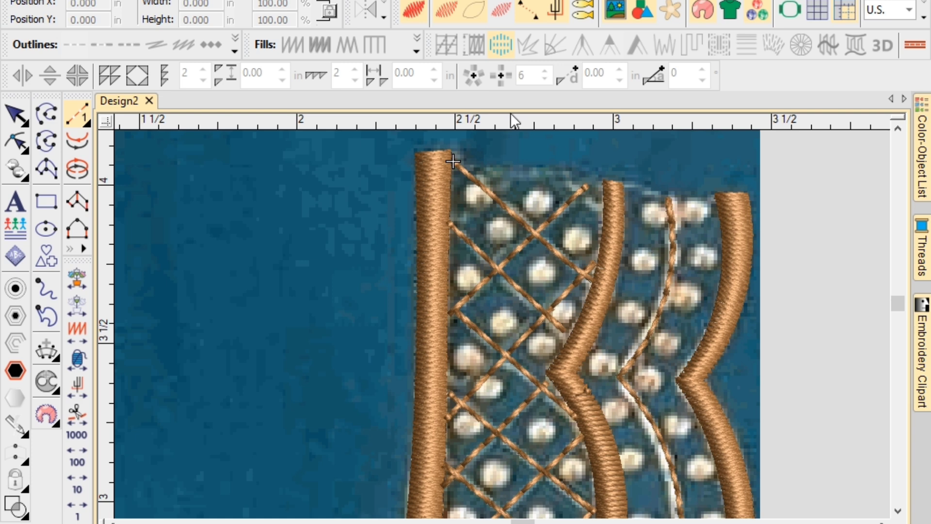
{"action": "key", "text": "0"}
{"action": "key", "text": "d"}
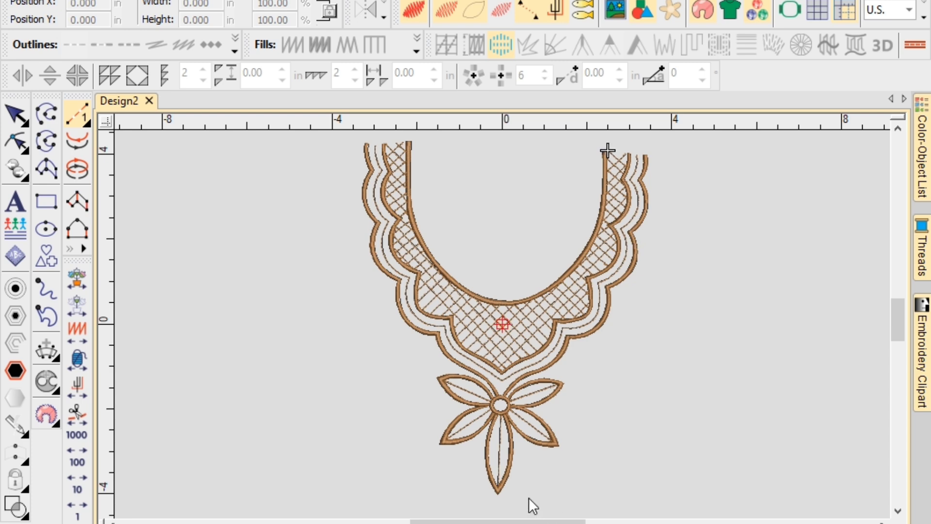